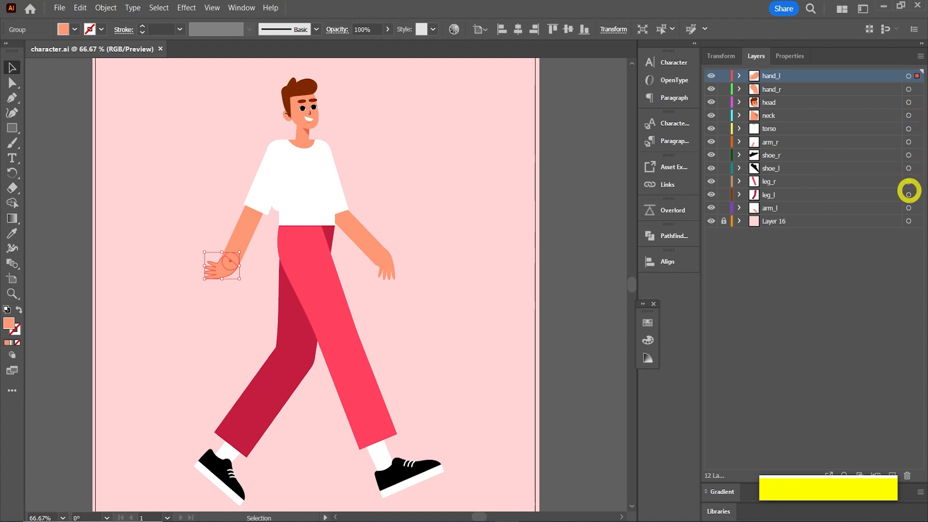
Switch to After Effects and import the character Illustrator file as Composition - Retain Layer Sizes
{"action": "left_click", "coordinate": [599, 152]}
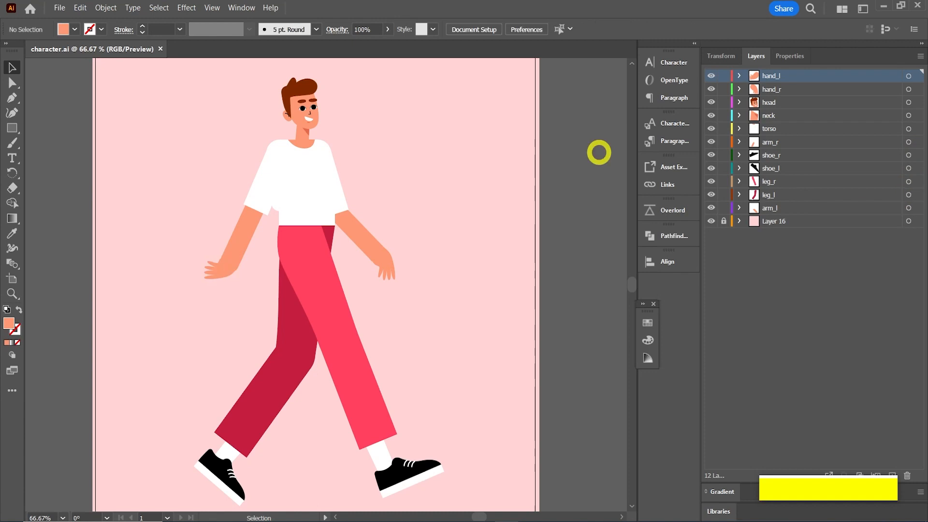
{"action": "left_click", "coordinate": [458, 520]}
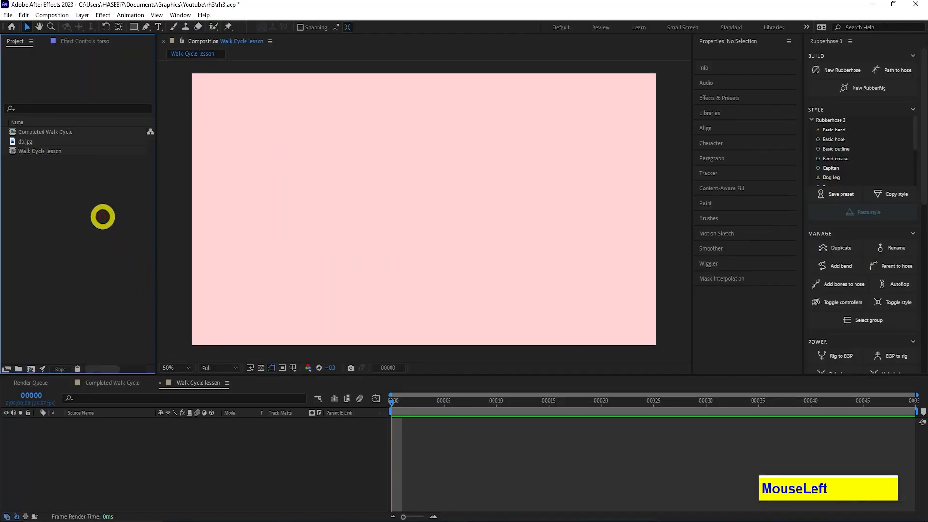
{"action": "left_click", "coordinate": [89, 196]}
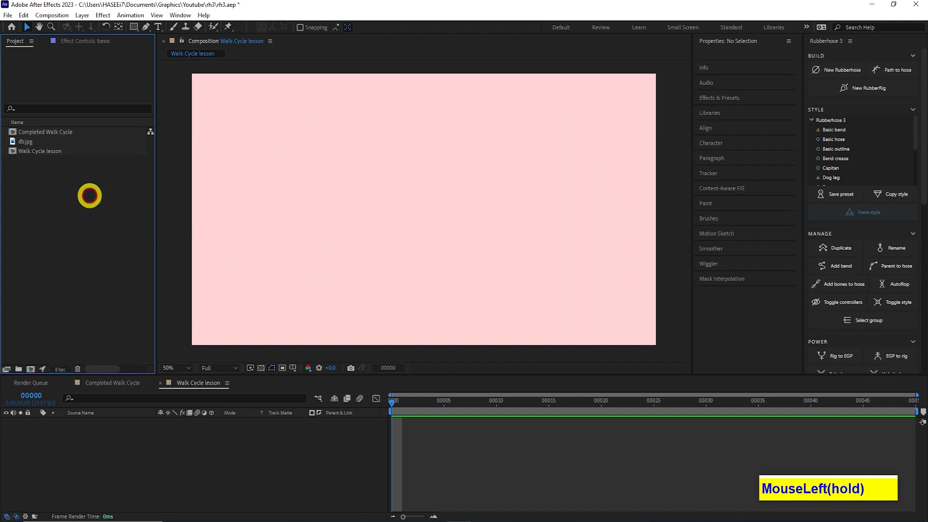
{"action": "key", "text": "ctrl+i"}
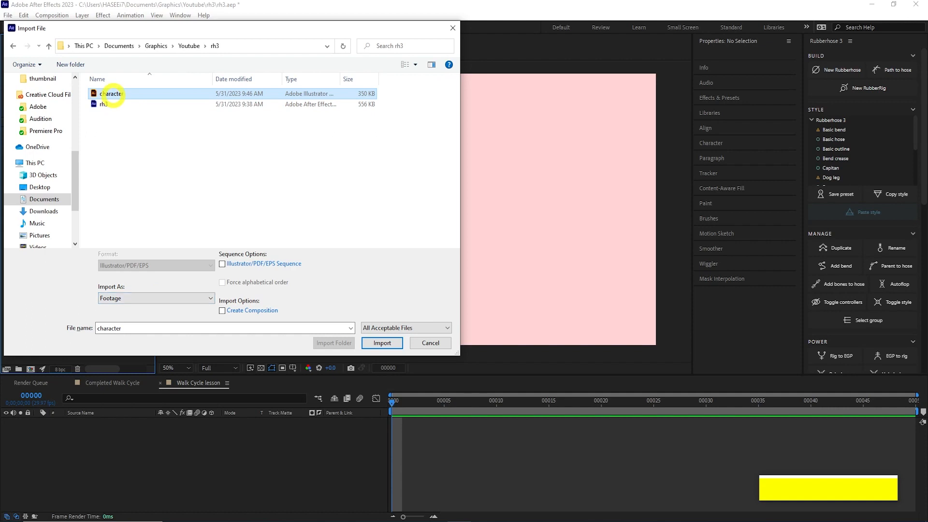
{"action": "left_click", "coordinate": [128, 298]}
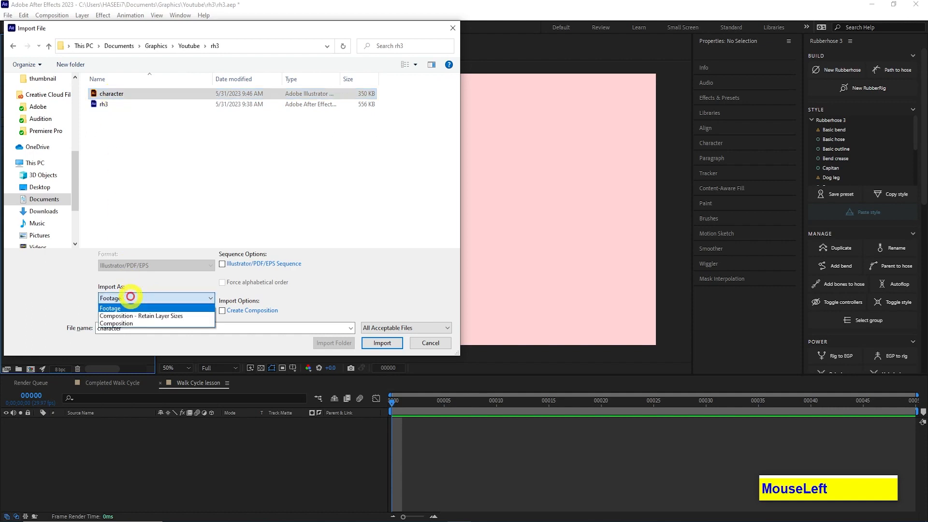
{"action": "left_click", "coordinate": [133, 316]}
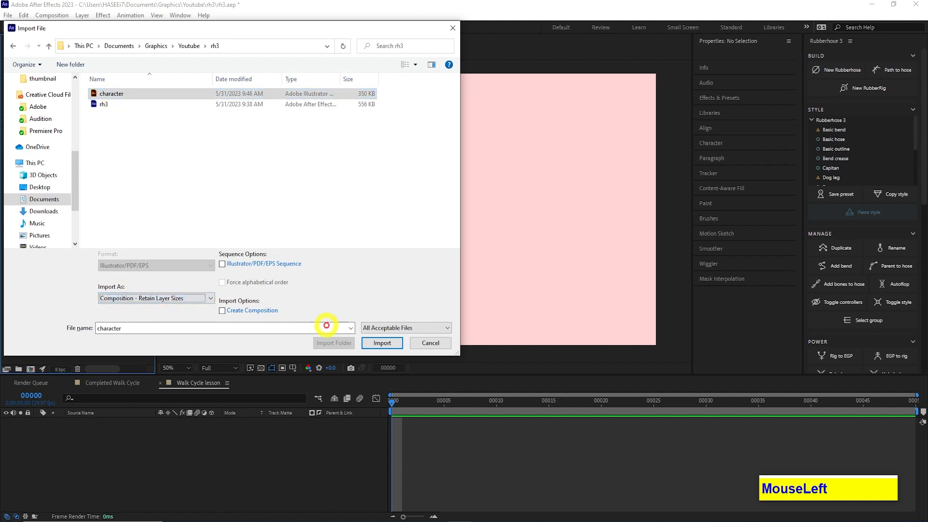
{"action": "left_click", "coordinate": [368, 341]}
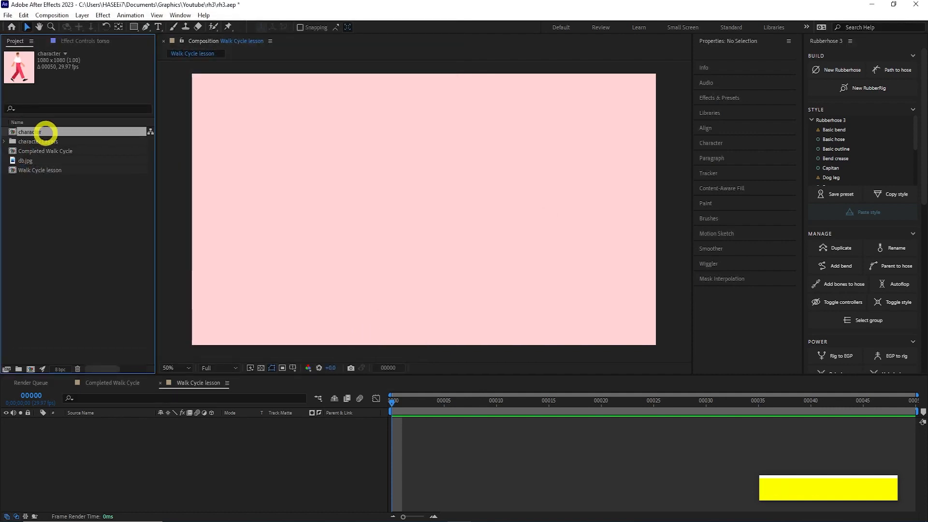
Open the imported character composition and select its head layer to inspect the separate body-part layers
{"action": "double_click", "coordinate": [45, 131]}
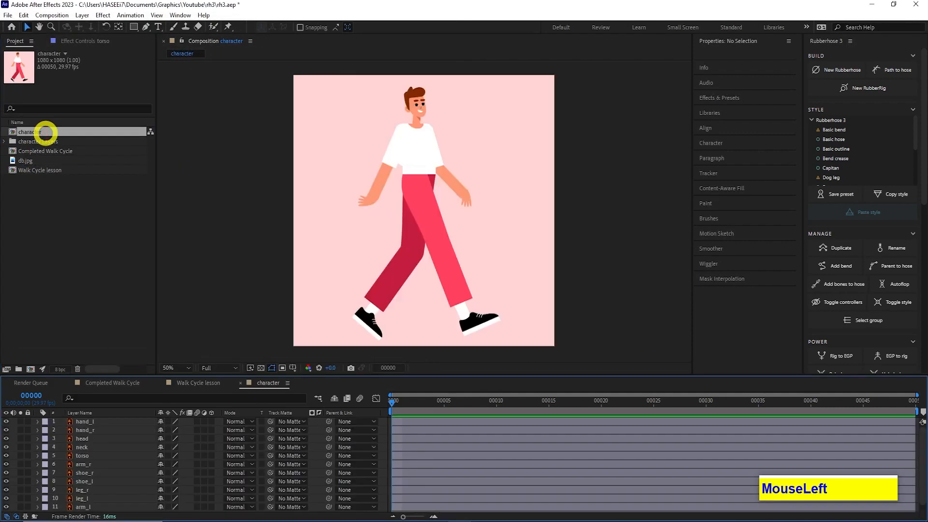
{"action": "left_click", "coordinate": [99, 436]}
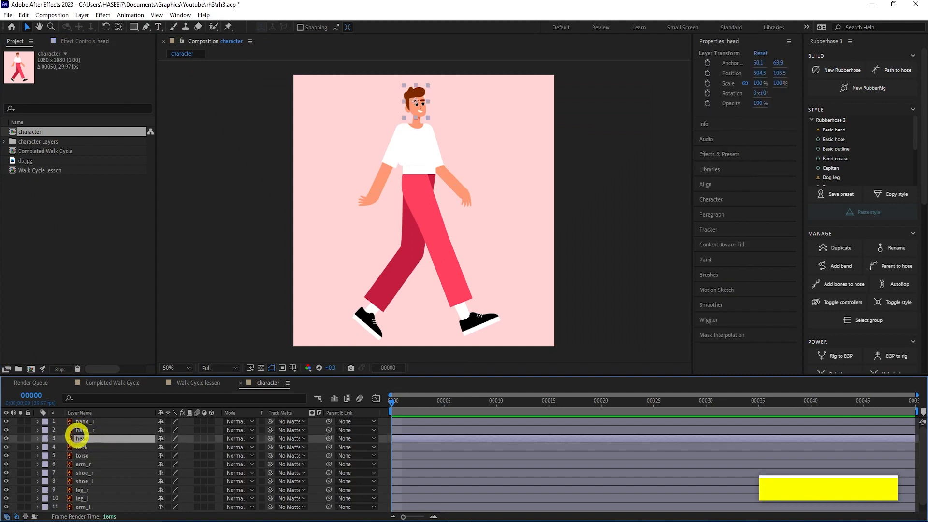
{"action": "scroll", "coordinate": [91, 459], "scroll_direction": "down", "scroll_amount": 1}
{"action": "scroll", "coordinate": [91, 460], "scroll_direction": "up", "scroll_amount": 1}
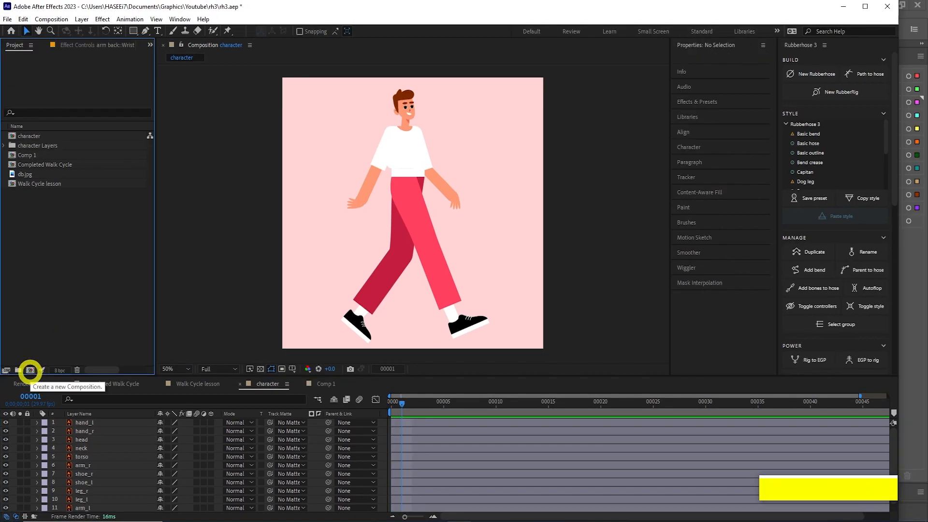
Create a new composition named overlord
{"action": "left_click", "coordinate": [30, 370]}
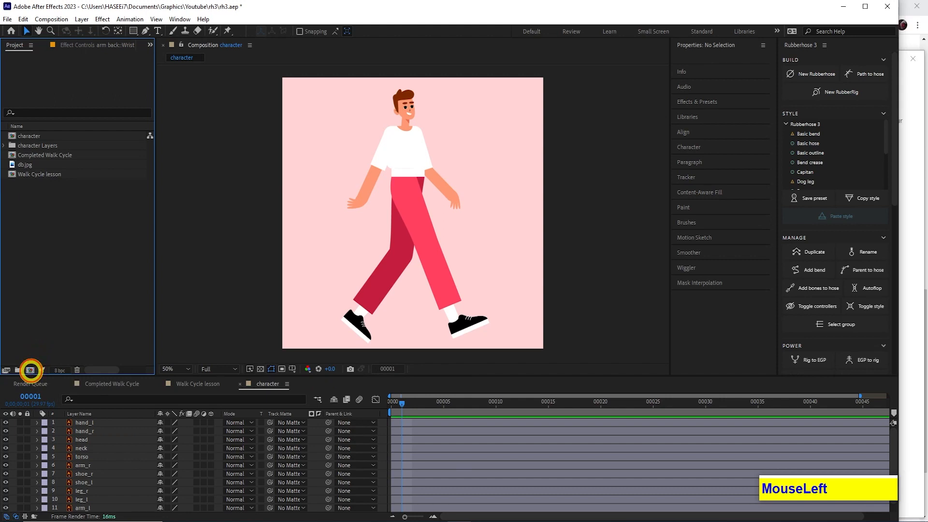
{"action": "type", "text": "overlord"}
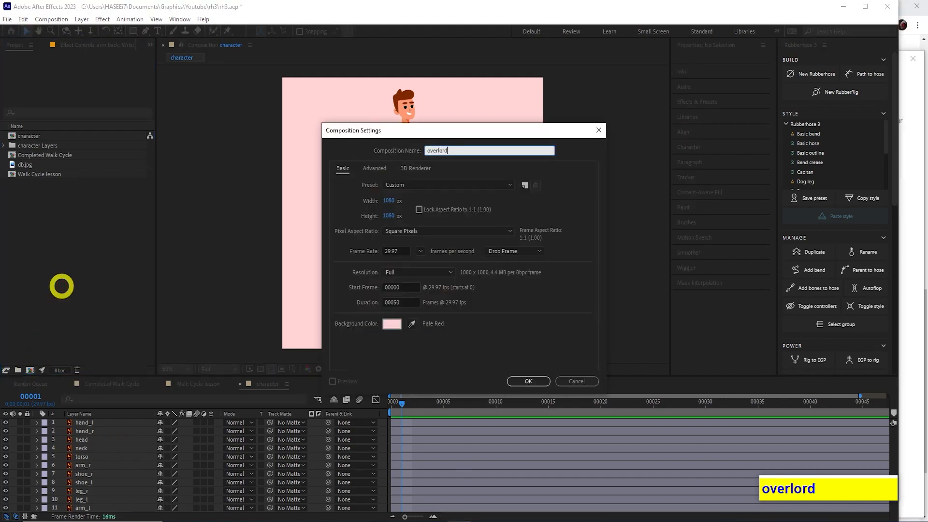
{"action": "key", "text": "Return"}
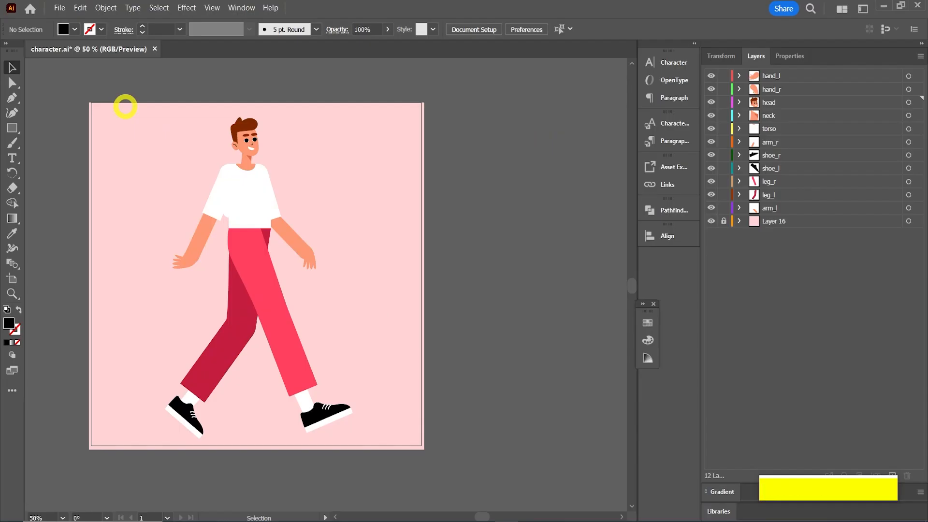
Switch to Illustrator, select all the character artwork and send it to After Effects through Overlord with shapes split to layers
{"action": "left_click_drag", "start_coordinate": [97, 82], "coordinate": [425, 458]}
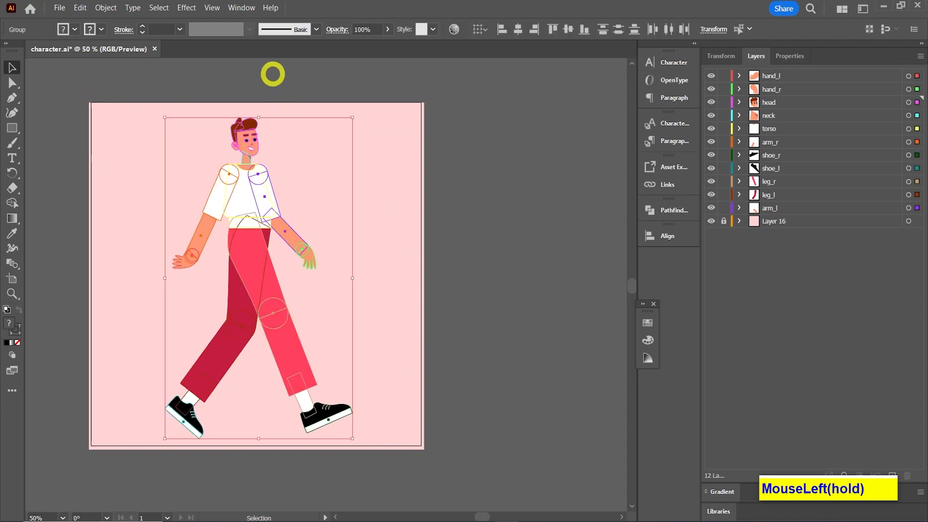
{"action": "left_click", "coordinate": [241, 7]}
{"action": "mouse_move", "coordinate": [285, 65]}
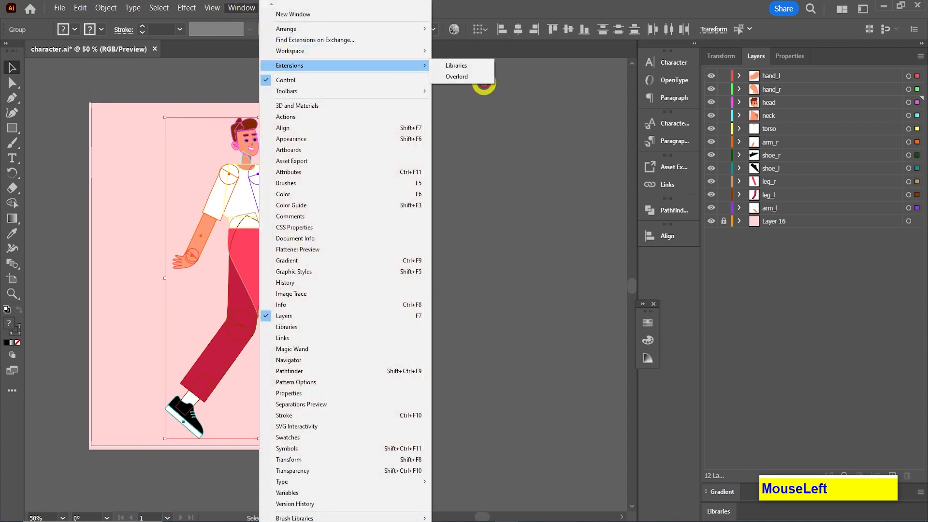
{"action": "left_click", "coordinate": [457, 76]}
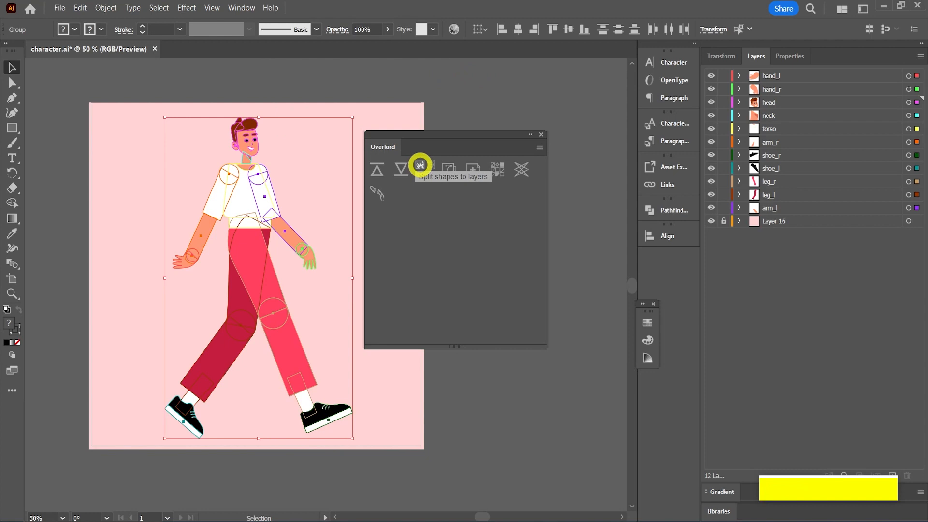
{"action": "left_click", "coordinate": [420, 165]}
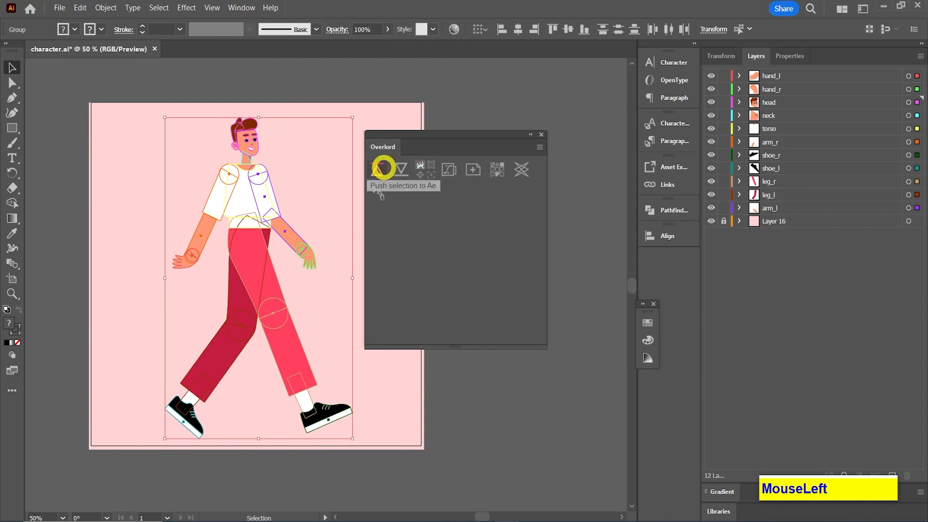
{"action": "left_click", "coordinate": [383, 168]}
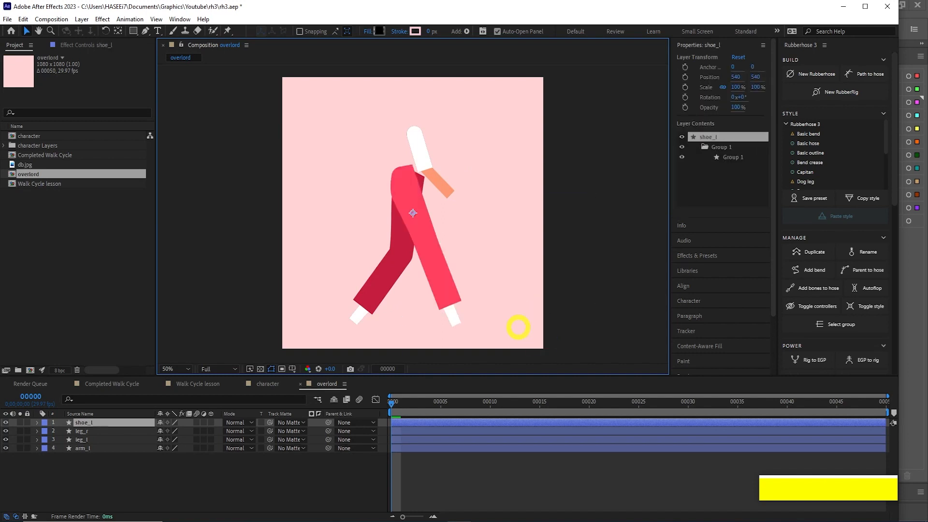
Inspect the transferred shape layers in the overlord composition, selecting the head layer
{"action": "left_click", "coordinate": [123, 318]}
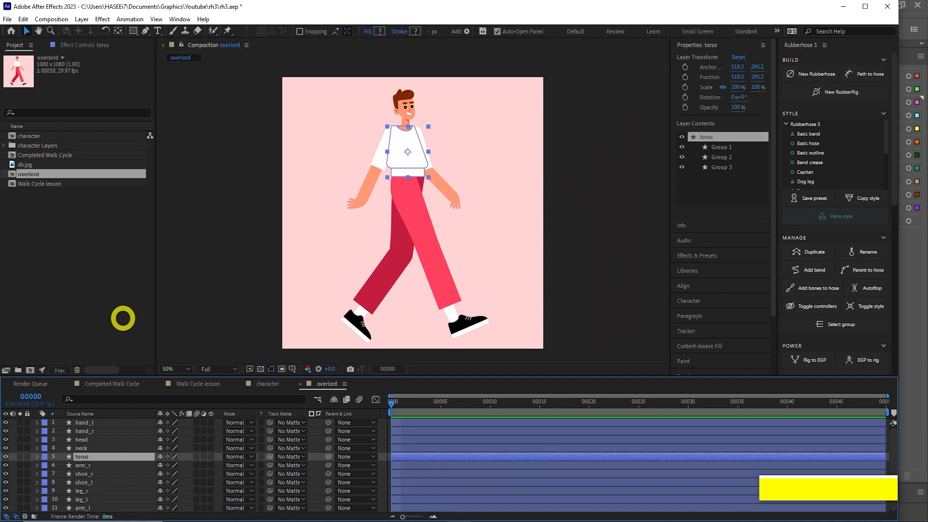
{"action": "left_click", "coordinate": [93, 440]}
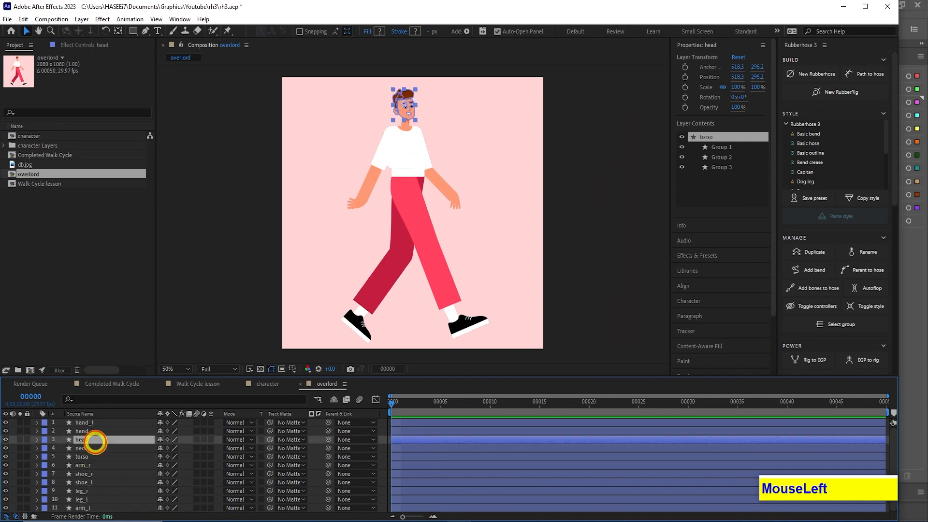
{"action": "left_click", "coordinate": [36, 210]}
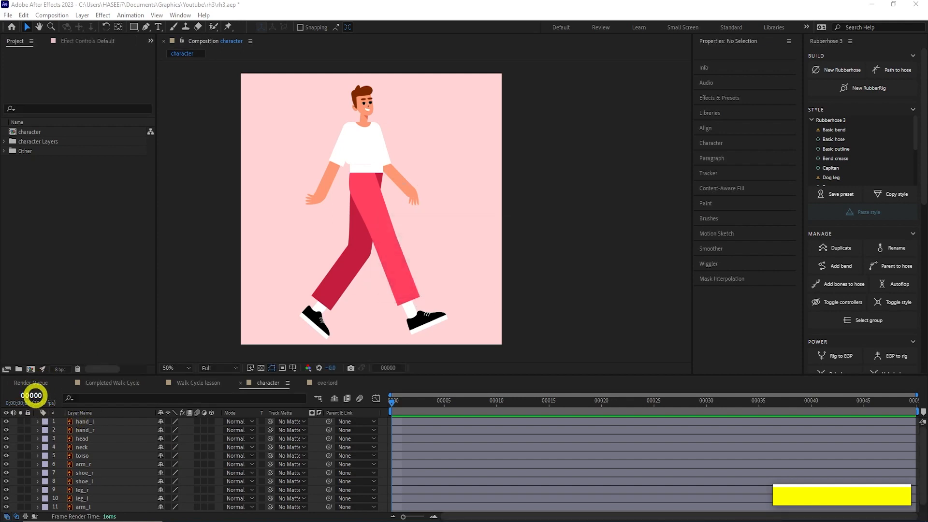
Switch the character composition's time display to timecode and back to frames
{"action": "left_click", "coordinate": [31, 396], "text": "ctrl"}
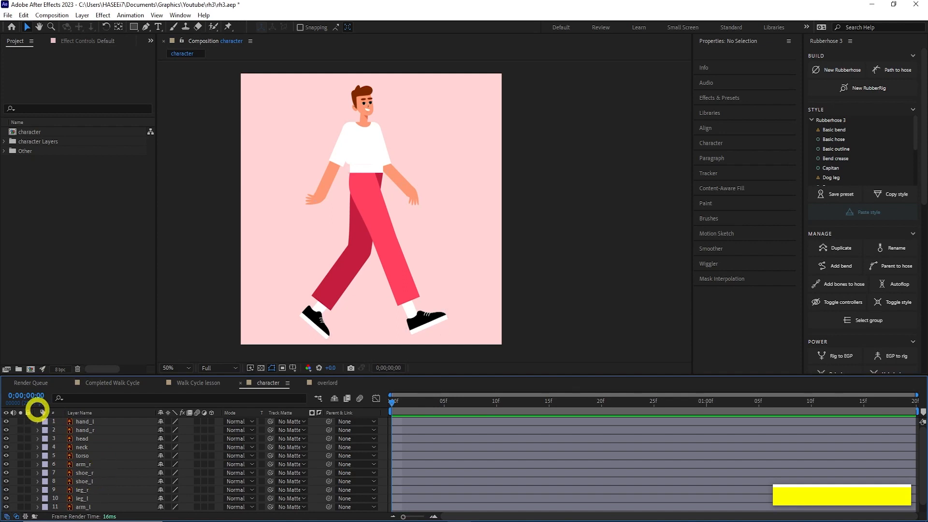
{"action": "left_click", "coordinate": [37, 401], "text": "ctrl"}
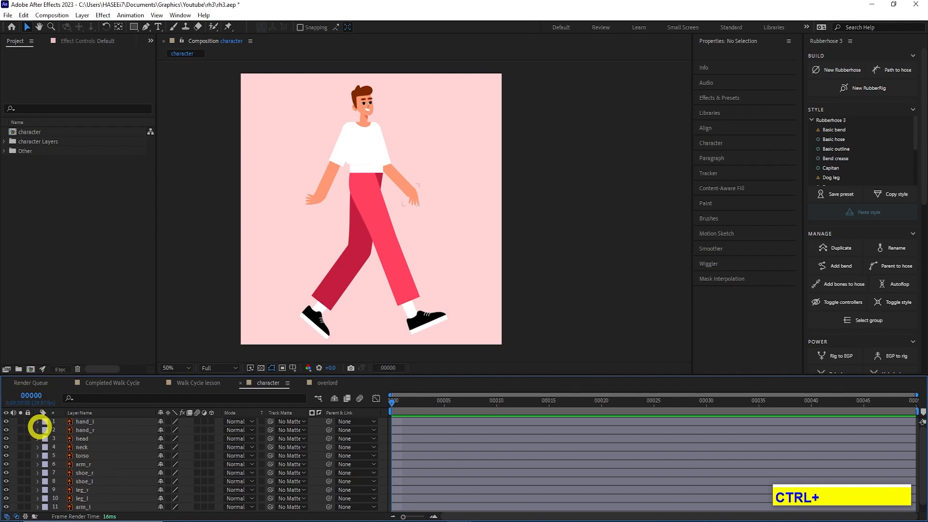
Set the character composition's frame rate to 30 fps and its duration to 40 frames
{"action": "right_click", "coordinate": [35, 132]}
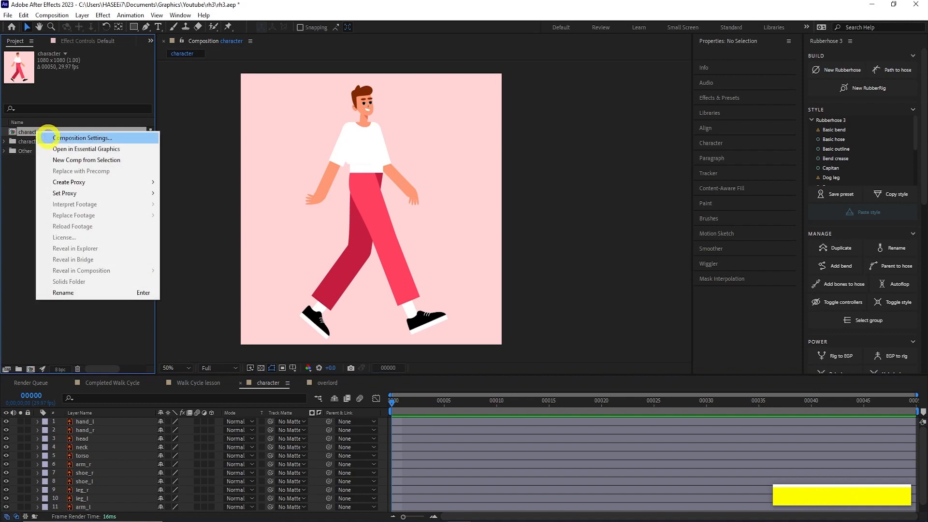
{"action": "left_click", "coordinate": [82, 138]}
{"action": "left_click_drag", "start_coordinate": [409, 135], "coordinate": [234, 162]}
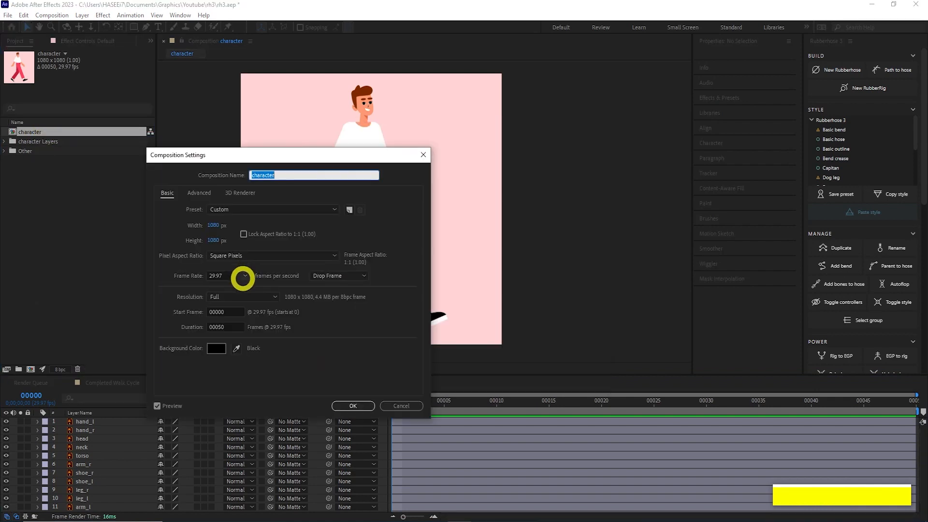
{"action": "left_click", "coordinate": [244, 276]}
{"action": "left_click", "coordinate": [255, 369]}
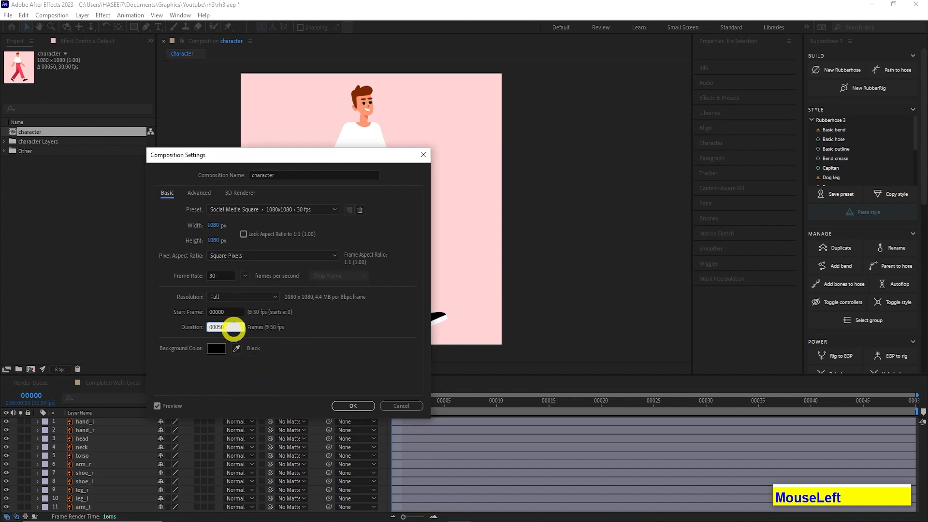
{"action": "left_click", "coordinate": [231, 327]}
{"action": "key", "text": "BackSpace"}
{"action": "type", "text": "40"}
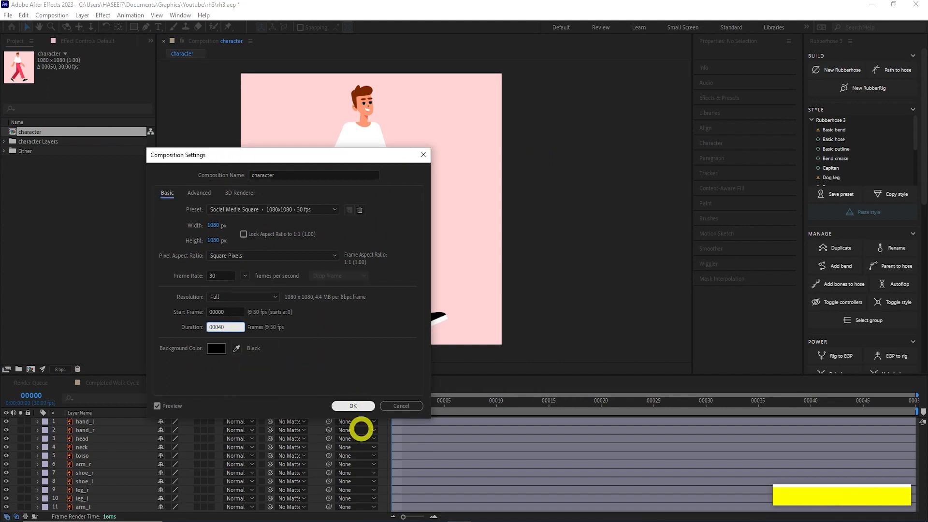
{"action": "left_click", "coordinate": [353, 406]}
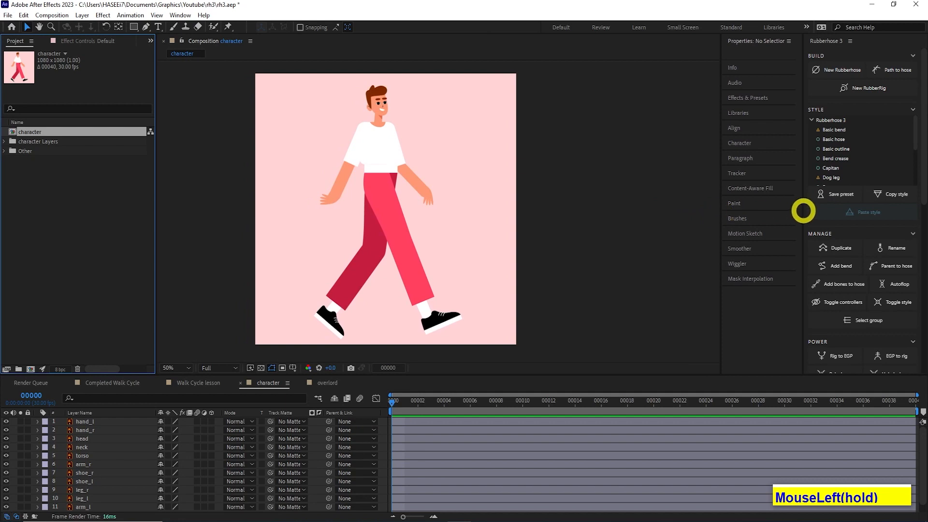
Widen the Rubberhose 3 area and check where Rubberhose 3 is found among the installed extensions
{"action": "left_click_drag", "start_coordinate": [802, 209], "coordinate": [778, 214]}
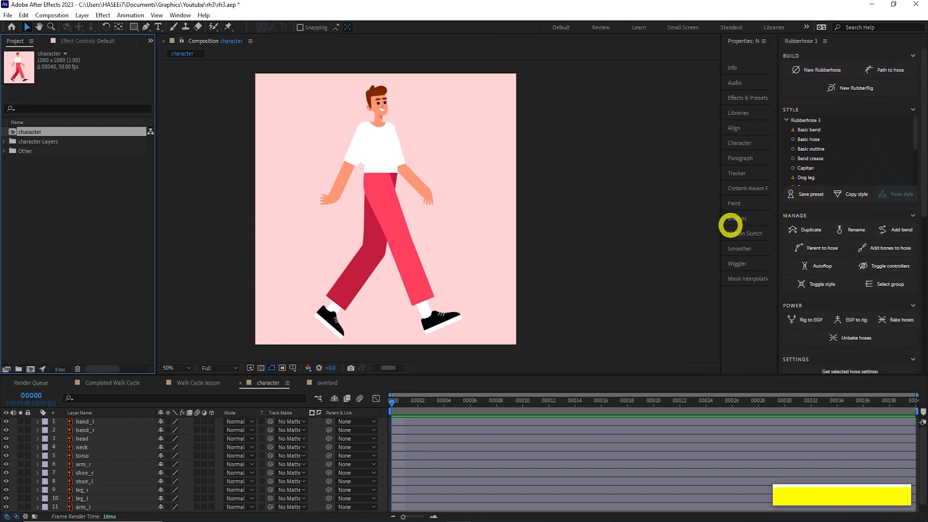
{"action": "left_click_drag", "start_coordinate": [724, 233], "coordinate": [704, 242]}
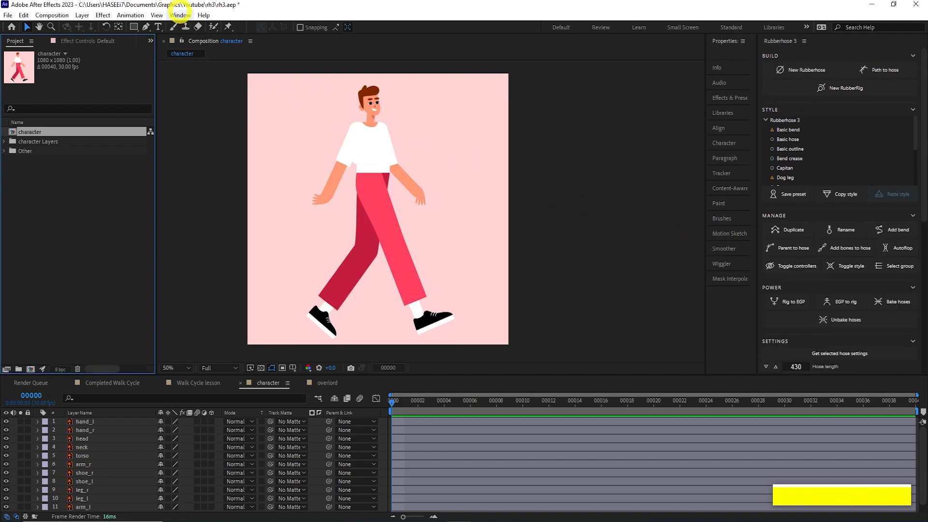
{"action": "left_click", "coordinate": [181, 15]}
{"action": "mouse_move", "coordinate": [222, 62]}
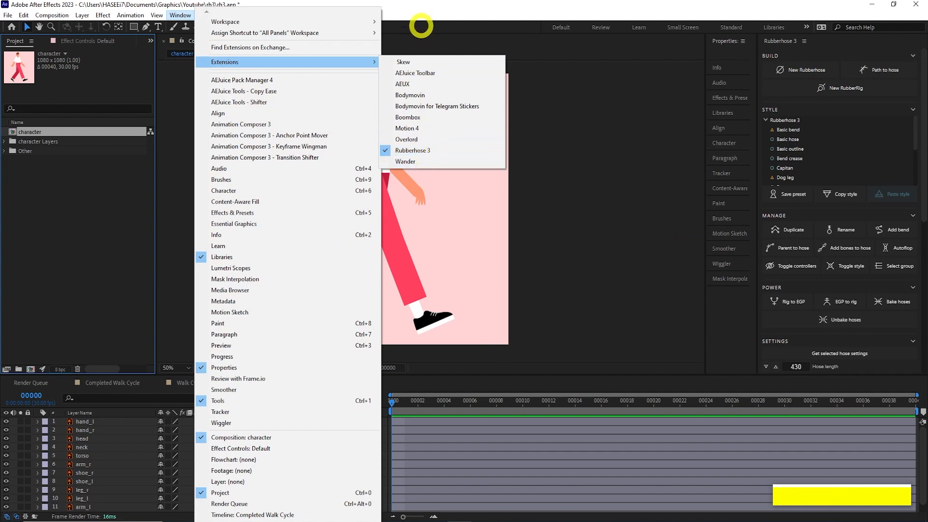
{"action": "left_click", "coordinate": [470, 185]}
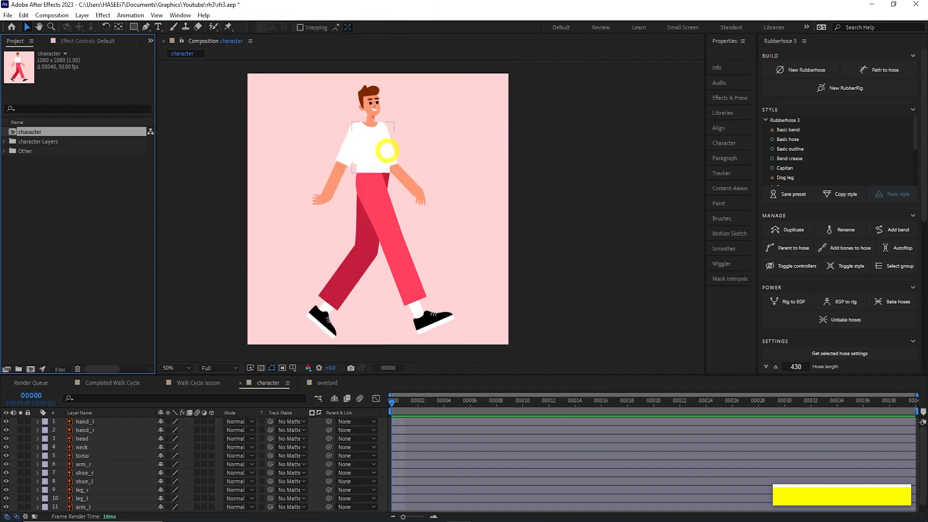
Create a new Rubberhose named arm_r with Shoulder : Wrist controllers in the character composition
{"action": "scroll", "coordinate": [435, 189], "scroll_direction": "up", "scroll_amount": 2}
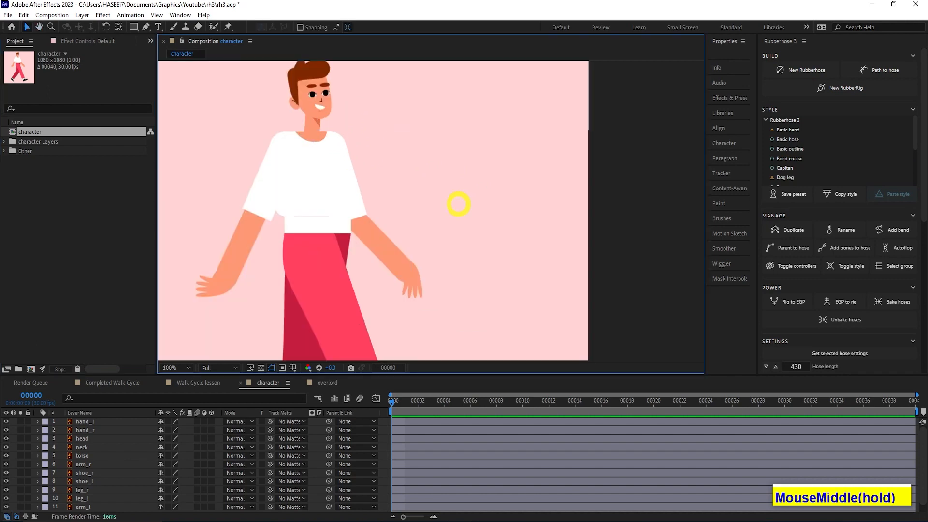
{"action": "left_click", "coordinate": [834, 132]}
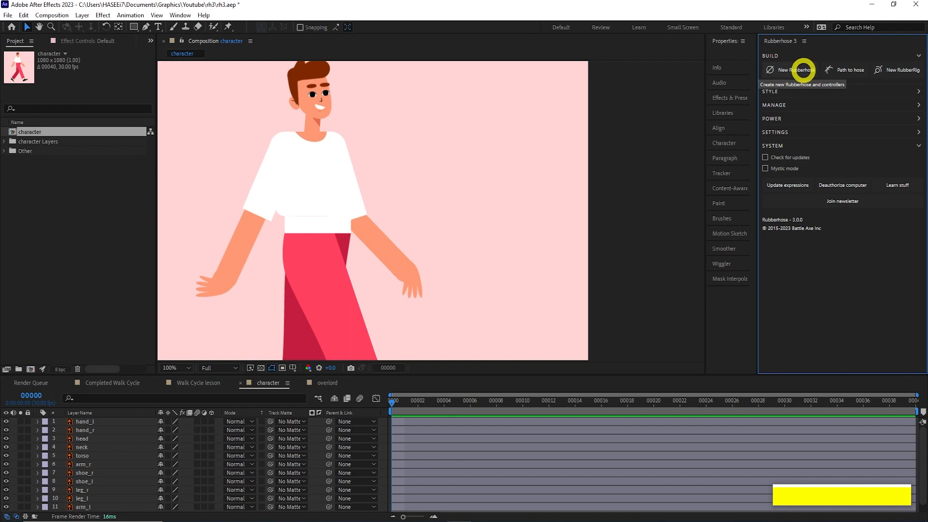
{"action": "left_click", "coordinate": [804, 70]}
{"action": "left_click", "coordinate": [827, 193]}
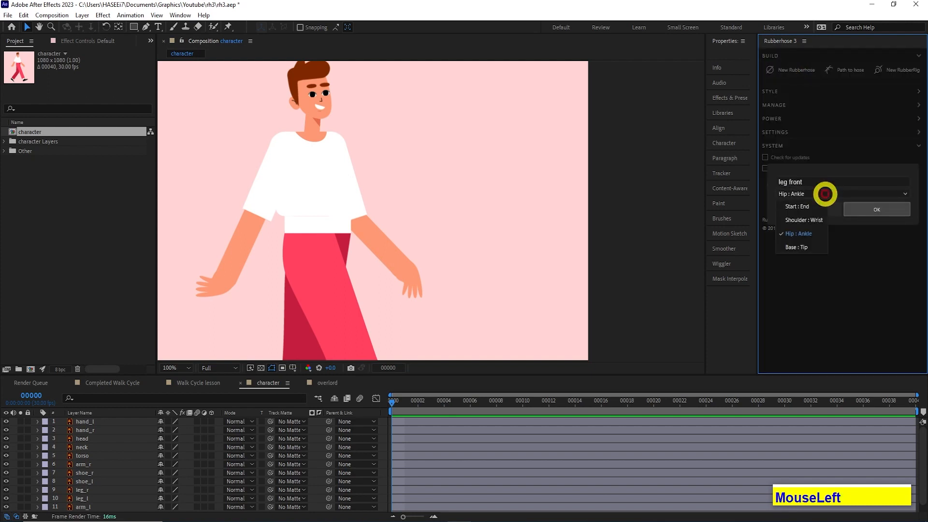
{"action": "left_click", "coordinate": [820, 207]}
{"action": "left_click_drag", "start_coordinate": [808, 182], "coordinate": [760, 180]}
{"action": "type", "text": "arm_r"}
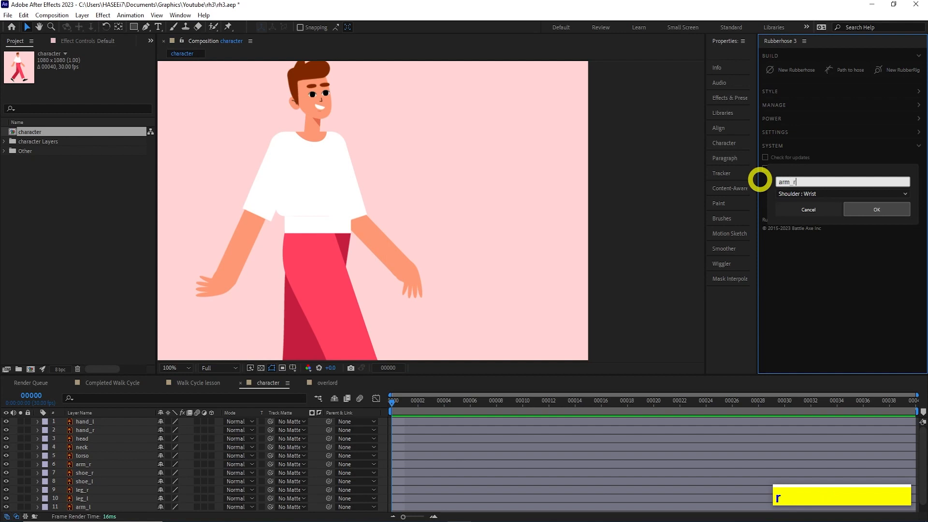
{"action": "left_click", "coordinate": [860, 211]}
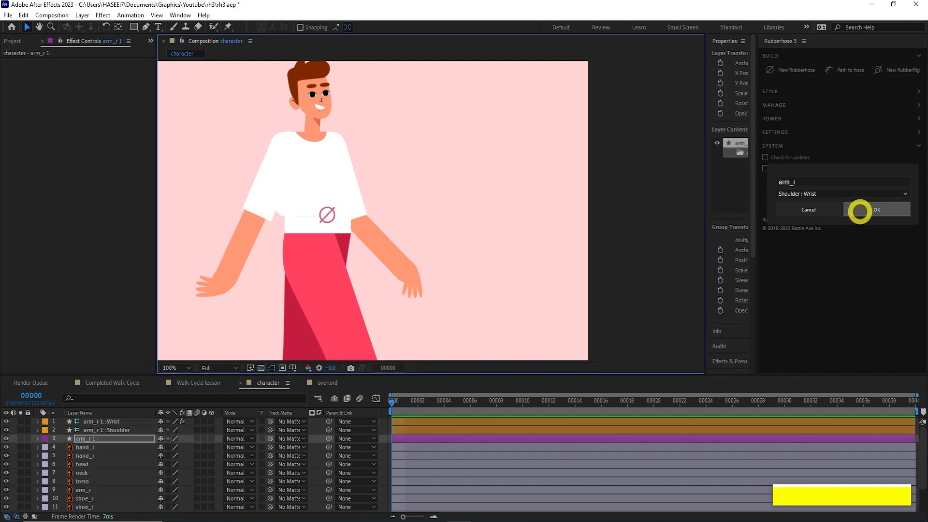
Mark all the imported character artwork layers as shy and hide them from the layer list
{"action": "left_click", "coordinate": [117, 450]}
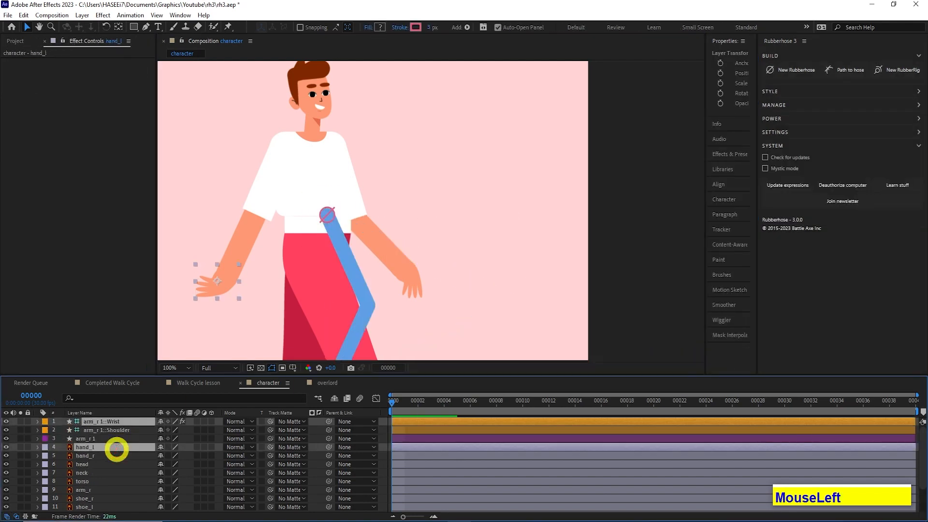
{"action": "scroll", "coordinate": [117, 449], "scroll_direction": "down", "scroll_amount": 2}
{"action": "left_click", "coordinate": [80, 505], "text": "shift"}
{"action": "scroll", "coordinate": [79, 505], "scroll_direction": "up", "scroll_amount": 2}
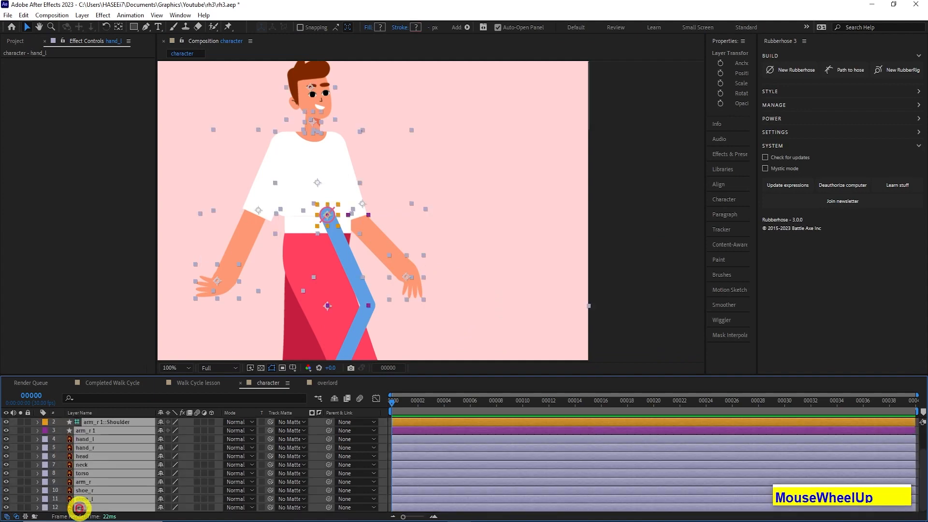
{"action": "key", "text": "ctrl+z"}
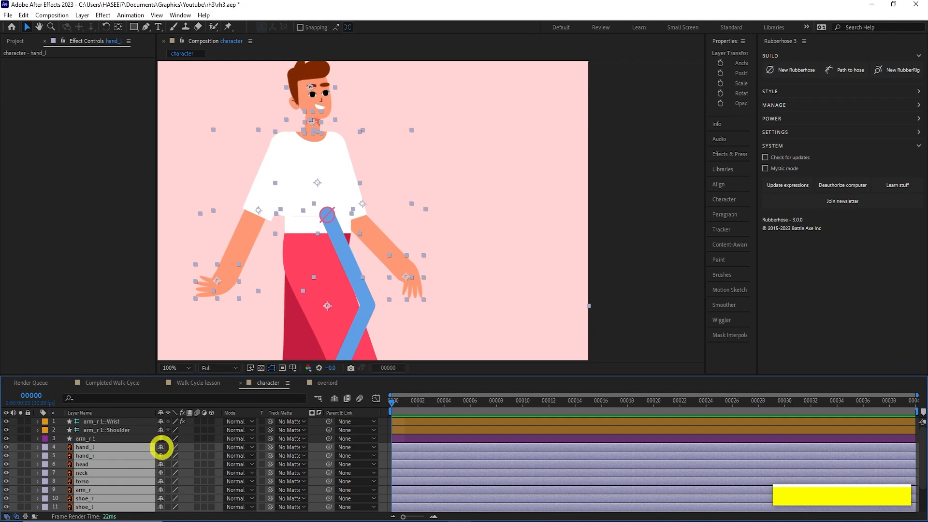
{"action": "left_click", "coordinate": [161, 447]}
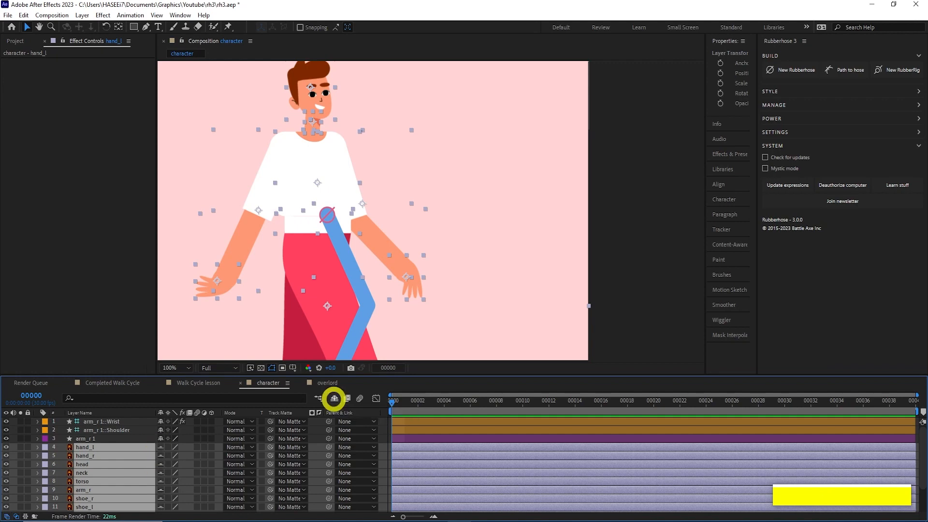
{"action": "left_click", "coordinate": [335, 399]}
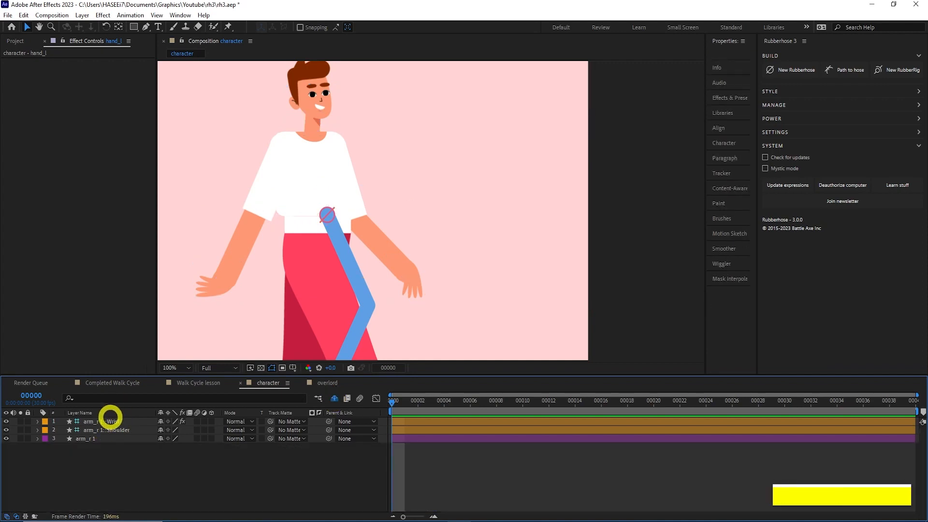
Place the hose's Shoulder controller on the front shoulder and its Wrist controller at the wrist of that arm's hand
{"action": "scroll", "coordinate": [439, 172], "scroll_direction": "up", "scroll_amount": 3}
{"action": "scroll", "coordinate": [473, 207], "scroll_direction": "down", "scroll_amount": 3}
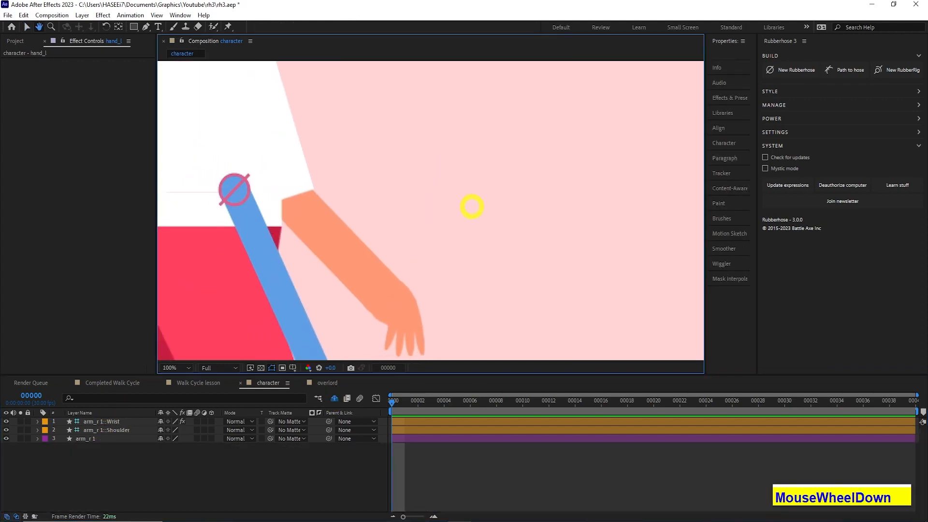
{"action": "left_click_drag", "start_coordinate": [459, 191], "coordinate": [459, 226]}
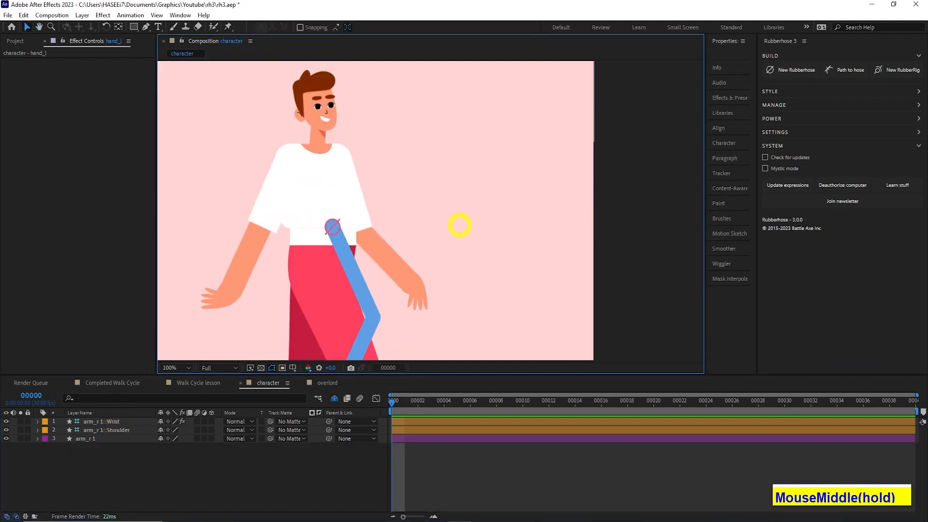
{"action": "left_click_drag", "start_coordinate": [332, 227], "coordinate": [338, 152]}
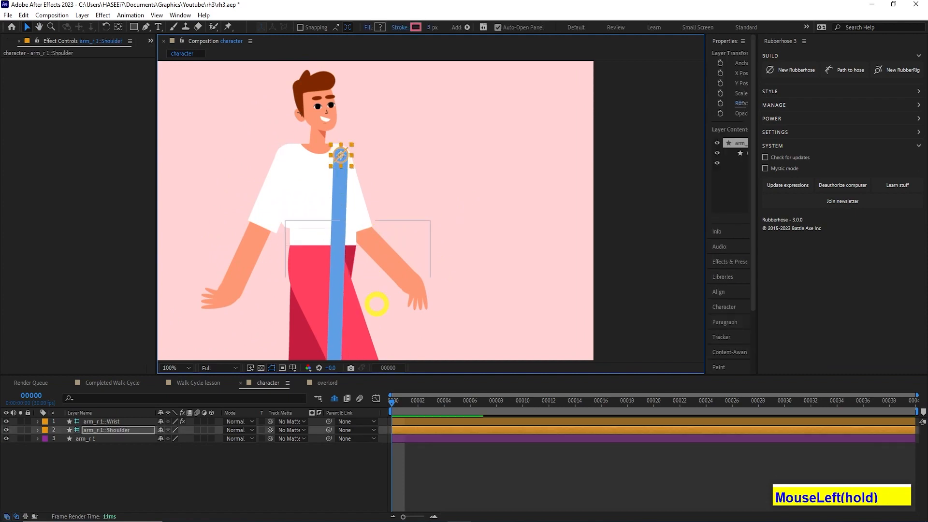
{"action": "left_click_drag", "start_coordinate": [375, 300], "coordinate": [372, 231]}
{"action": "left_click_drag", "start_coordinate": [327, 334], "coordinate": [365, 273]}
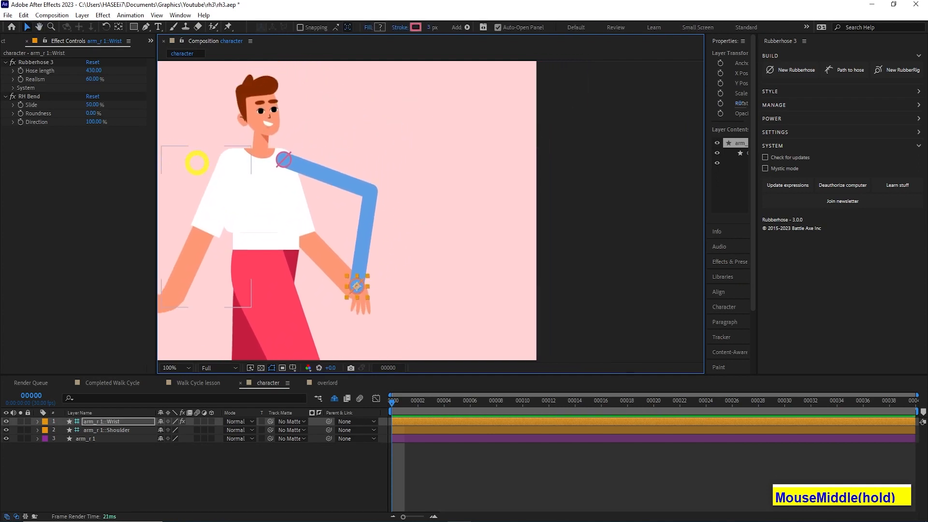
Set the RH Bend direction on the arm_r 1::Wrist controller to -26% so the elbow follows the arm artwork
{"action": "left_click", "coordinate": [93, 122]}
{"action": "key", "text": "Return"}
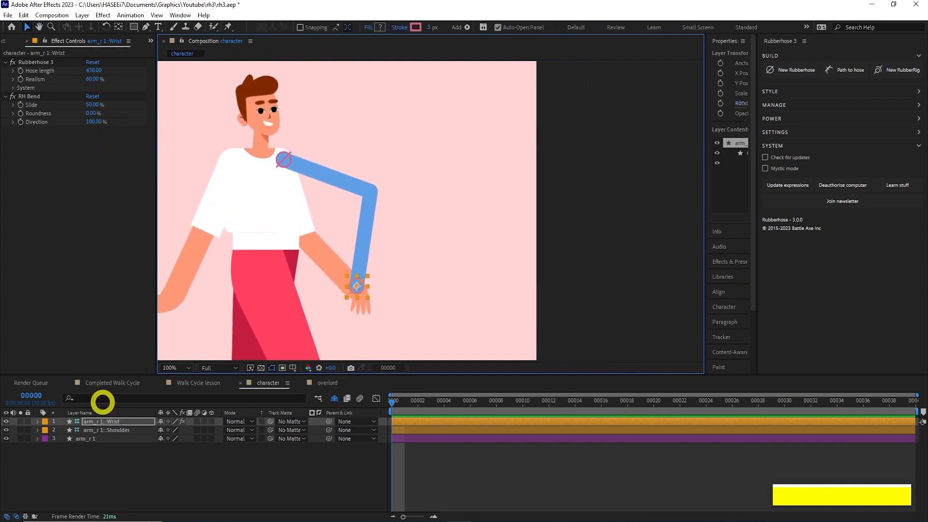
{"action": "left_click", "coordinate": [99, 422]}
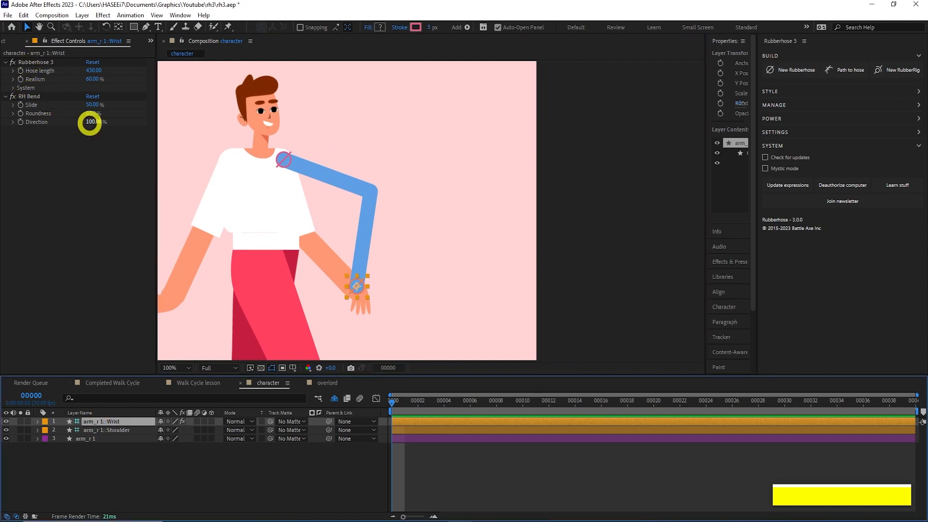
{"action": "left_click_drag", "start_coordinate": [90, 122], "coordinate": [34, 130]}
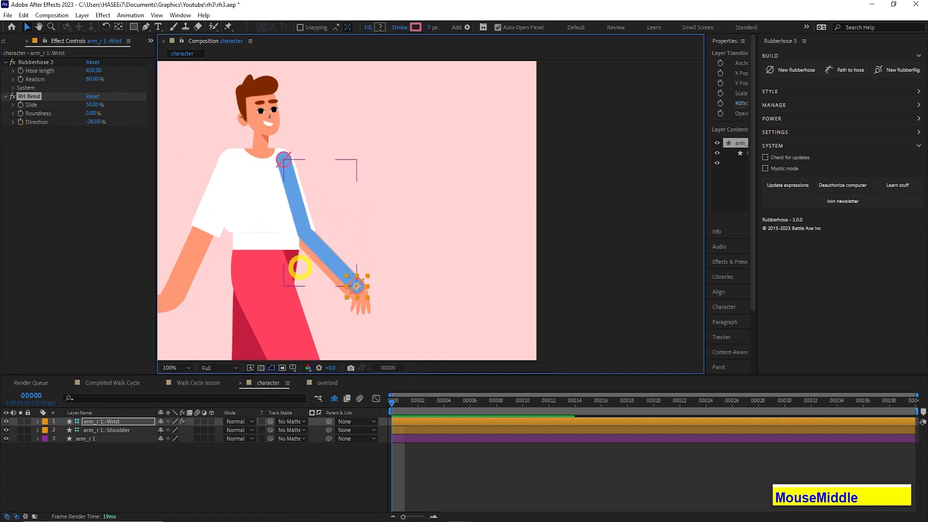
Try the Capitan, Fancy pants and Taper multicolor styles on the arm_r 1 hose
{"action": "left_click", "coordinate": [94, 438]}
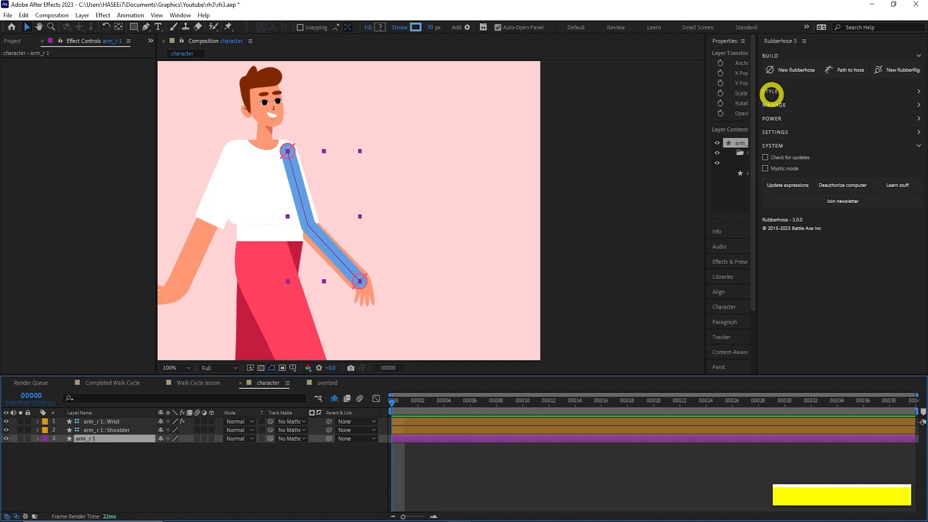
{"action": "left_click", "coordinate": [772, 92]}
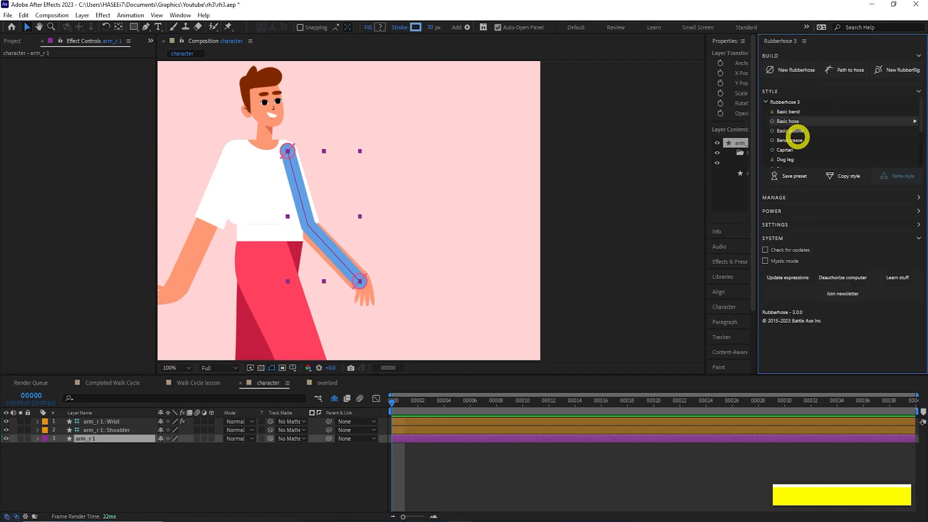
{"action": "left_click", "coordinate": [787, 150]}
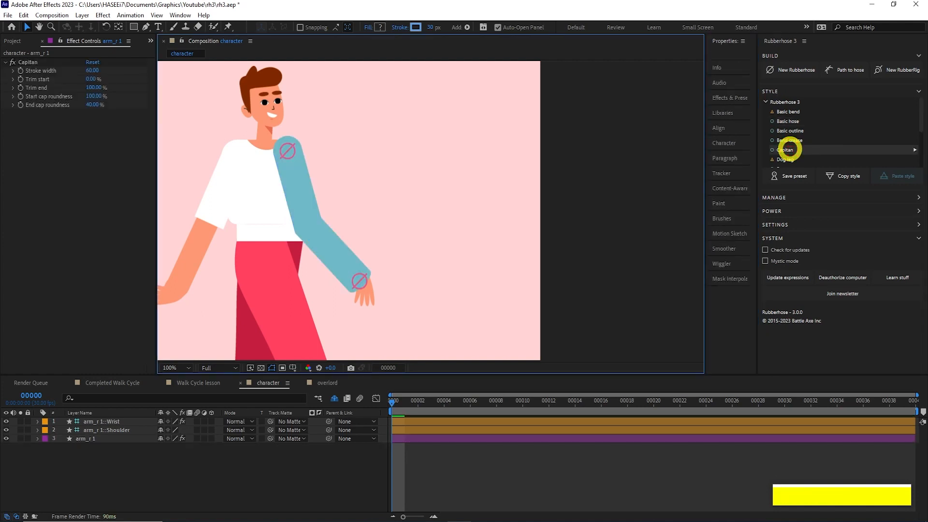
{"action": "scroll", "coordinate": [789, 150], "scroll_direction": "down", "scroll_amount": 3}
{"action": "left_click", "coordinate": [789, 120]}
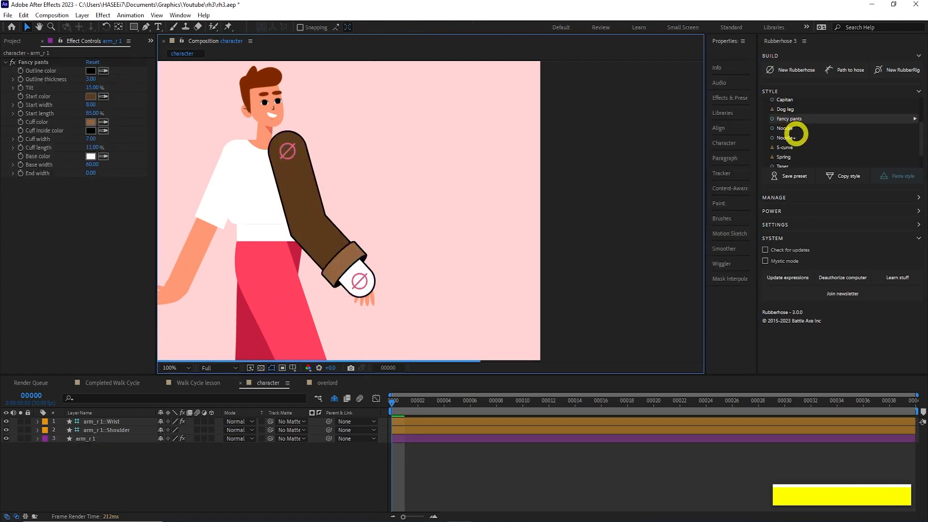
{"action": "scroll", "coordinate": [795, 134], "scroll_direction": "down", "scroll_amount": 1}
{"action": "left_click", "coordinate": [794, 153]}
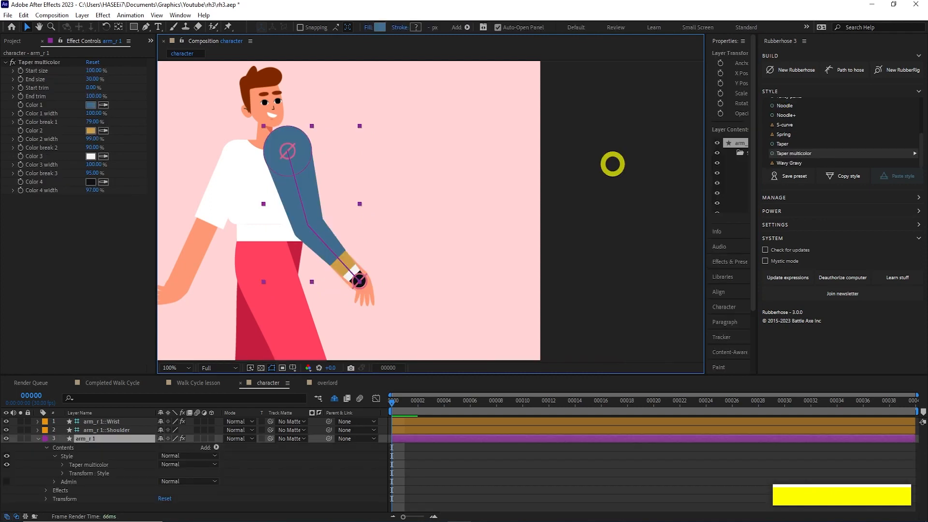
Undo the style presets tried on the arm_r 1 hose, back to the basic hose
{"action": "key", "text": "ctrl+z"}
{"action": "left_click", "coordinate": [548, 279]}
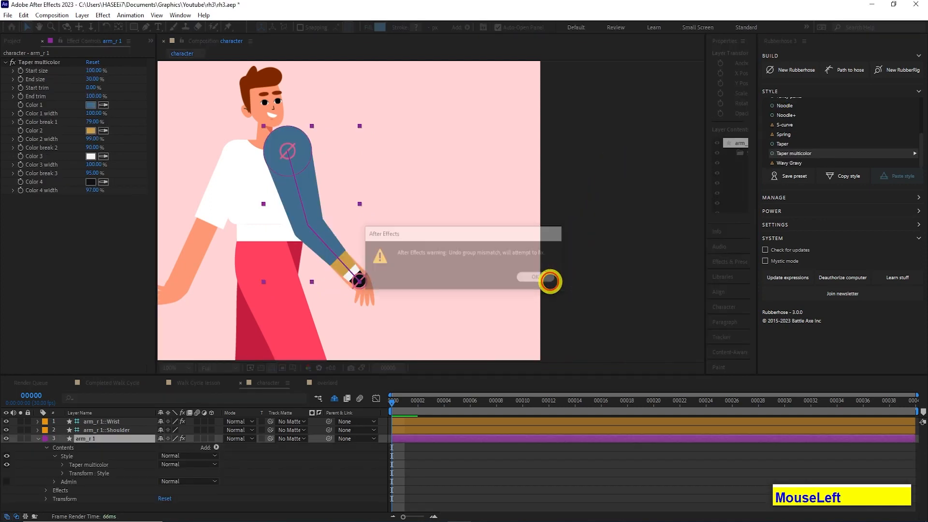
{"action": "left_click", "coordinate": [464, 440]}
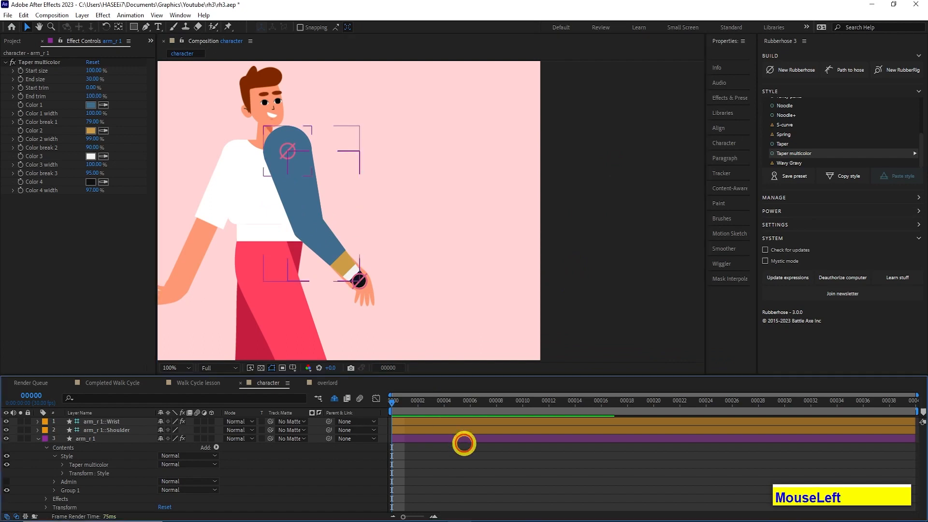
{"action": "left_click", "coordinate": [193, 479]}
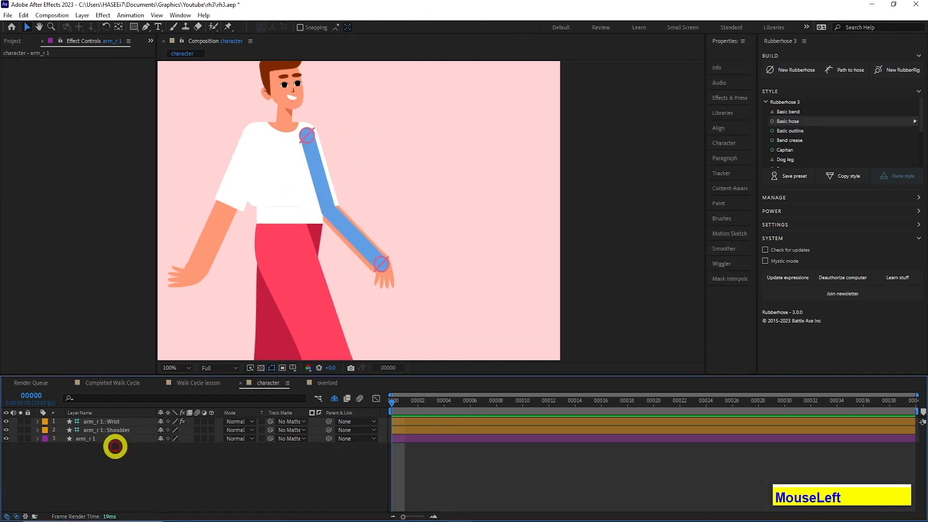
Set the arm_r 1 hose's stroke colour to the skin tone FD9873 sampled from the opposite arm
{"action": "left_click", "coordinate": [107, 440]}
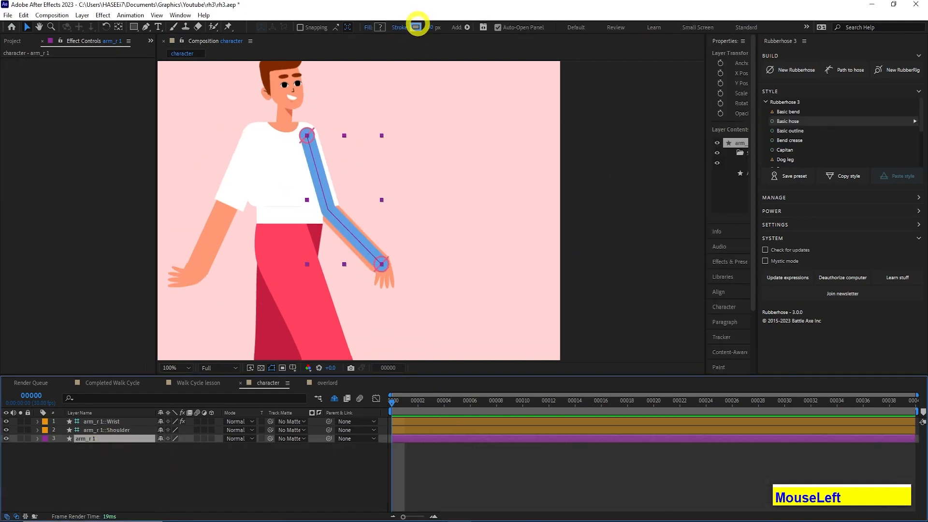
{"action": "left_click", "coordinate": [416, 27]}
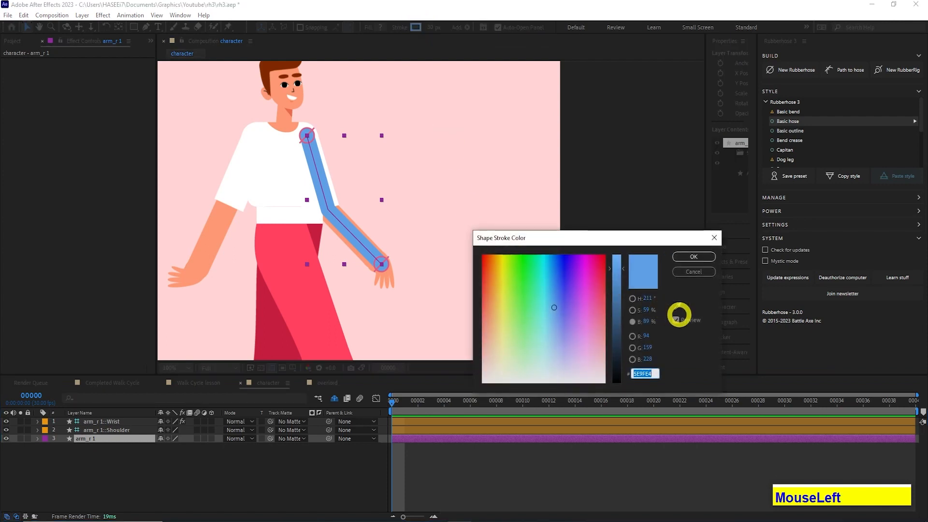
{"action": "left_click", "coordinate": [678, 306]}
{"action": "left_click", "coordinate": [218, 215]}
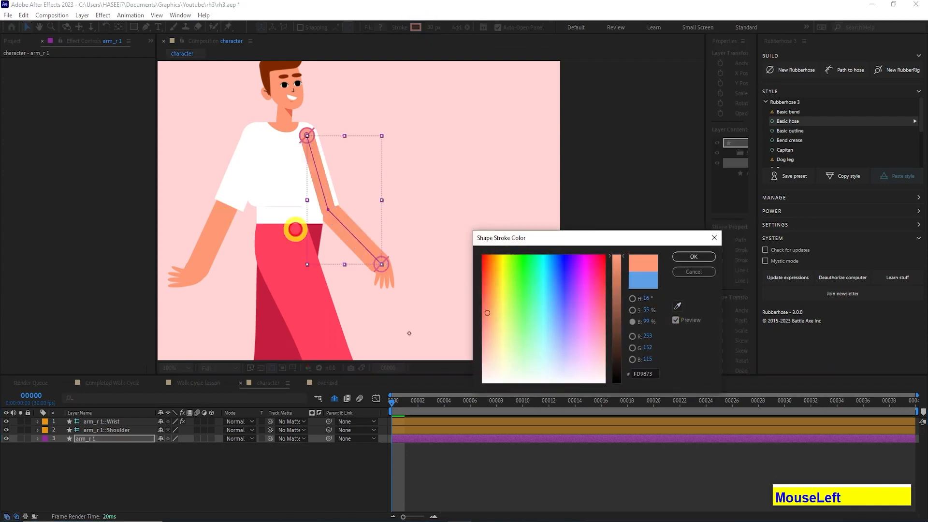
{"action": "left_click", "coordinate": [694, 257]}
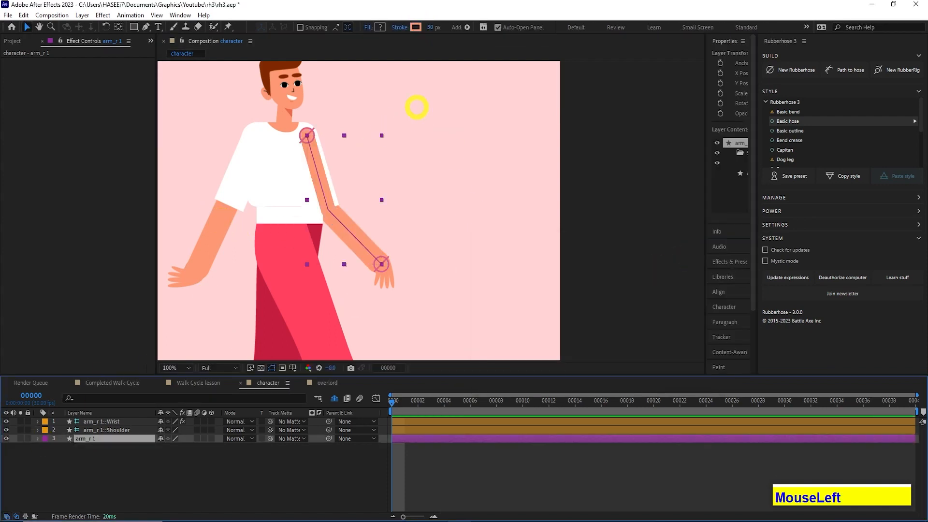
Increase the arm_r 1 hose's stroke width to 46 px to match the arm artwork's thickness
{"action": "left_click", "coordinate": [431, 27]}
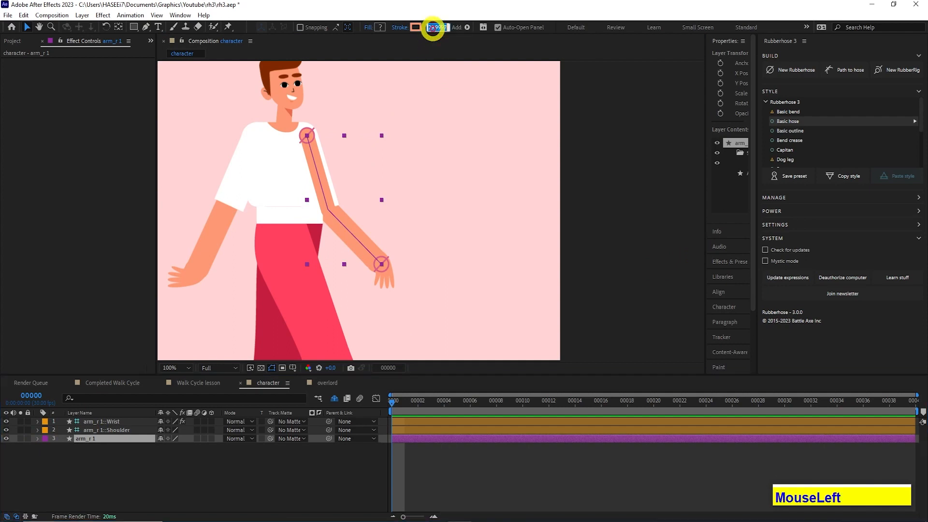
{"action": "key", "text": "shift+Up"}
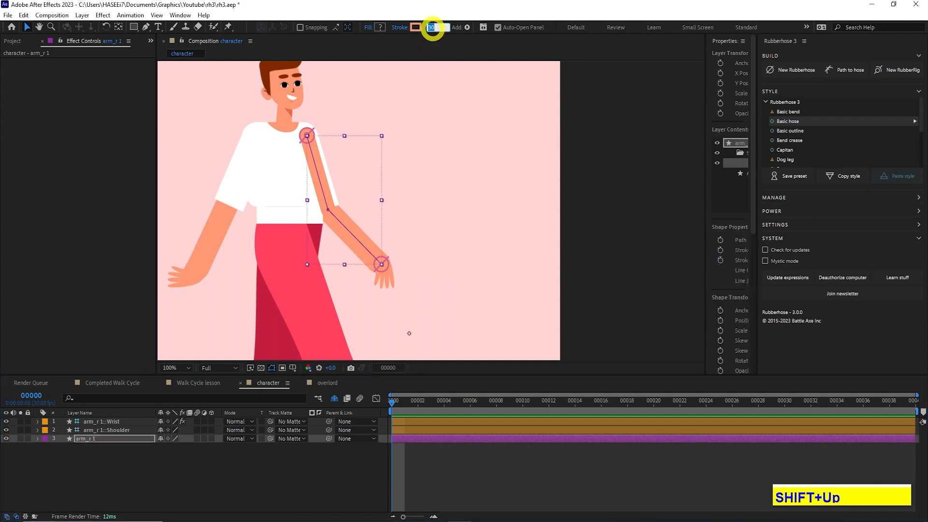
{"action": "key", "text": "Up"}
{"action": "key", "text": "Up"}
{"action": "key", "text": "Up"}
{"action": "key", "text": "Up"}
{"action": "key", "text": "Up"}
{"action": "key", "text": "Up"}
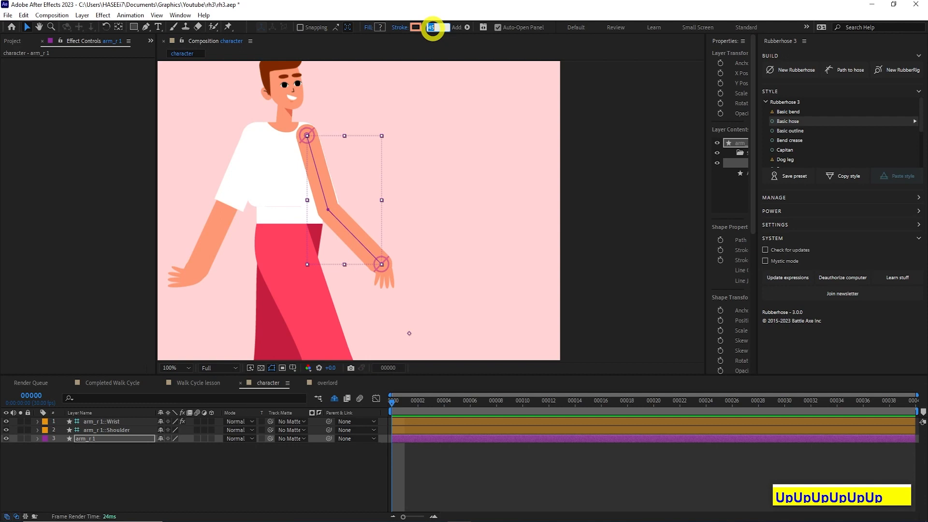
{"action": "key", "text": "Up"}
{"action": "key", "text": "Return"}
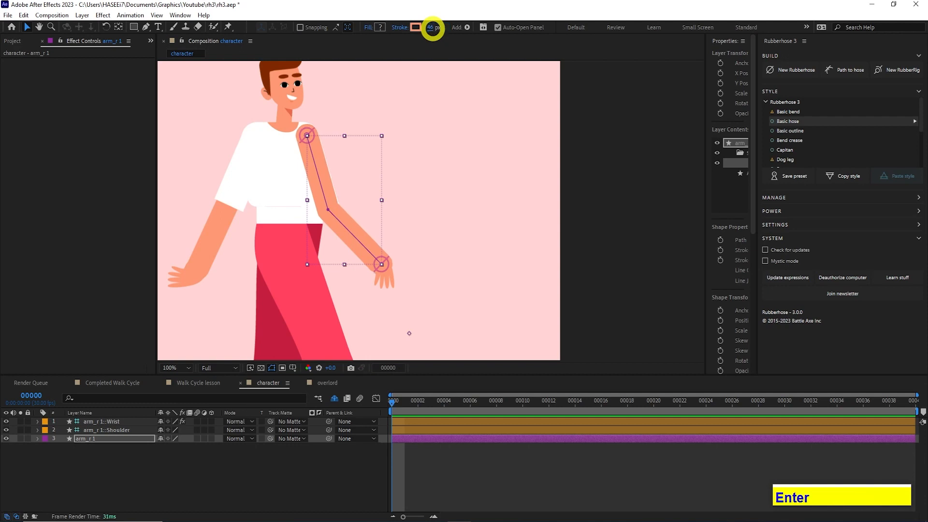
Expand the arm_r 1 layer's Style contents and rename the Basic hose group as arm
{"action": "left_click", "coordinate": [37, 439]}
{"action": "left_click", "coordinate": [45, 447]}
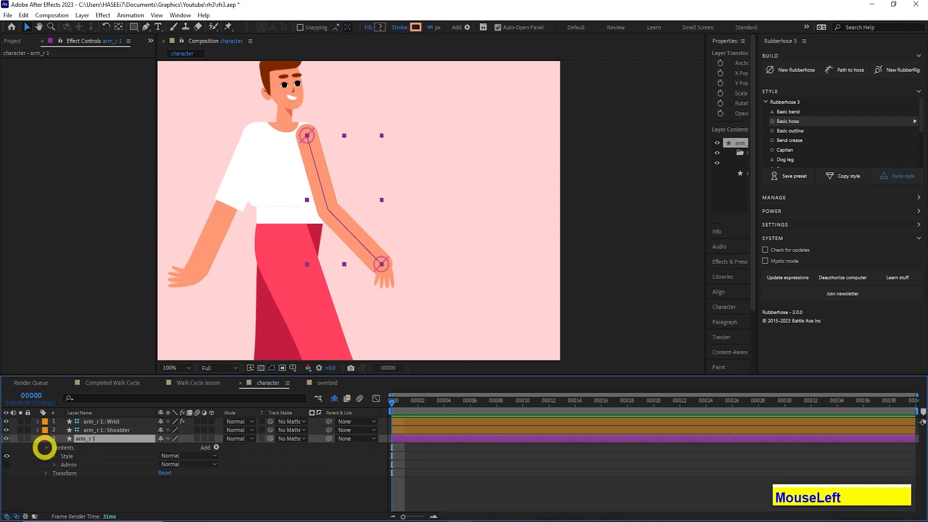
{"action": "left_click", "coordinate": [53, 457]}
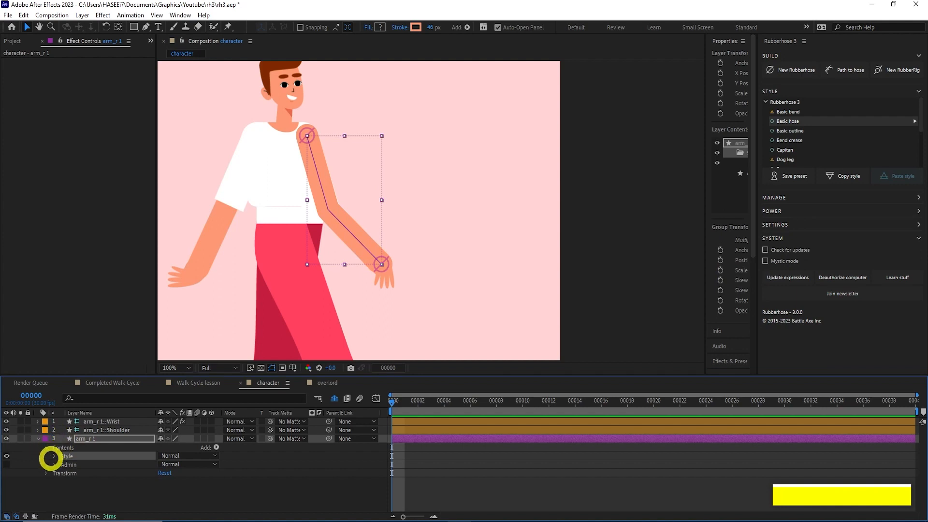
{"action": "left_click", "coordinate": [54, 456]}
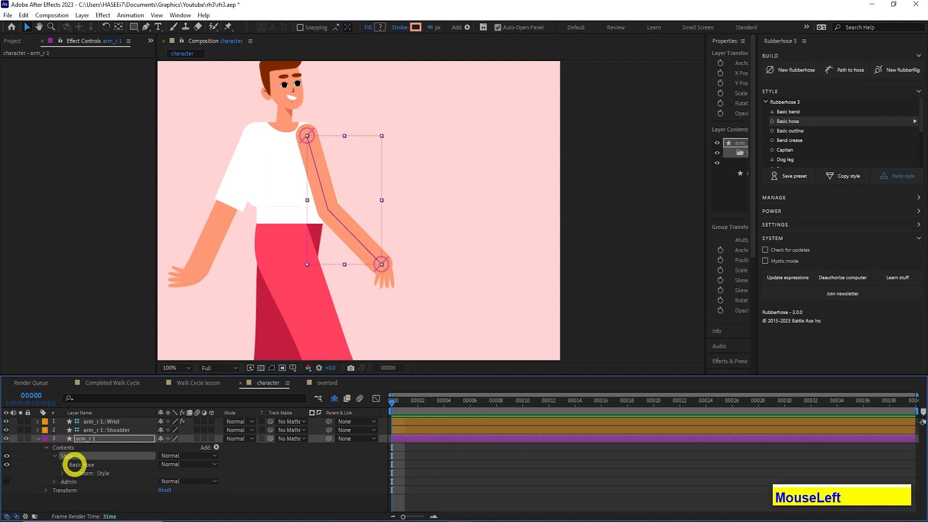
{"action": "left_click", "coordinate": [77, 465]}
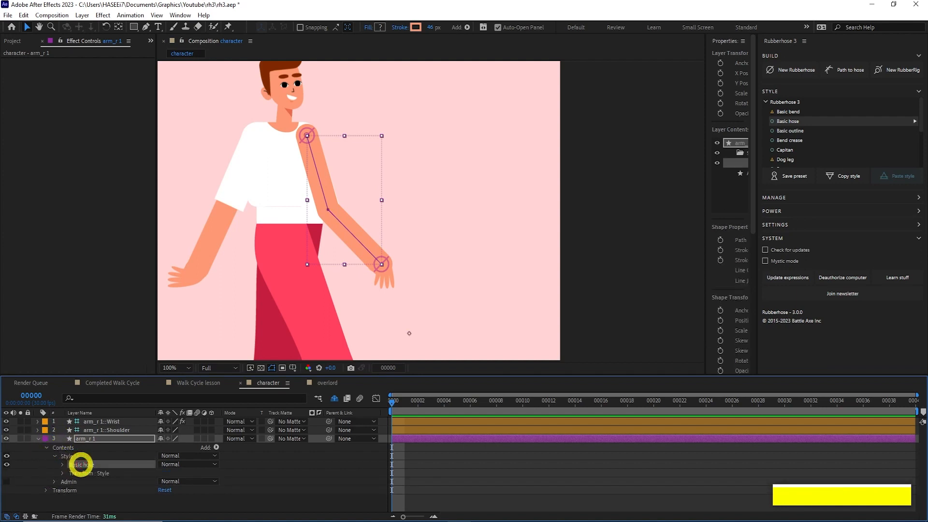
{"action": "key", "text": "Return"}
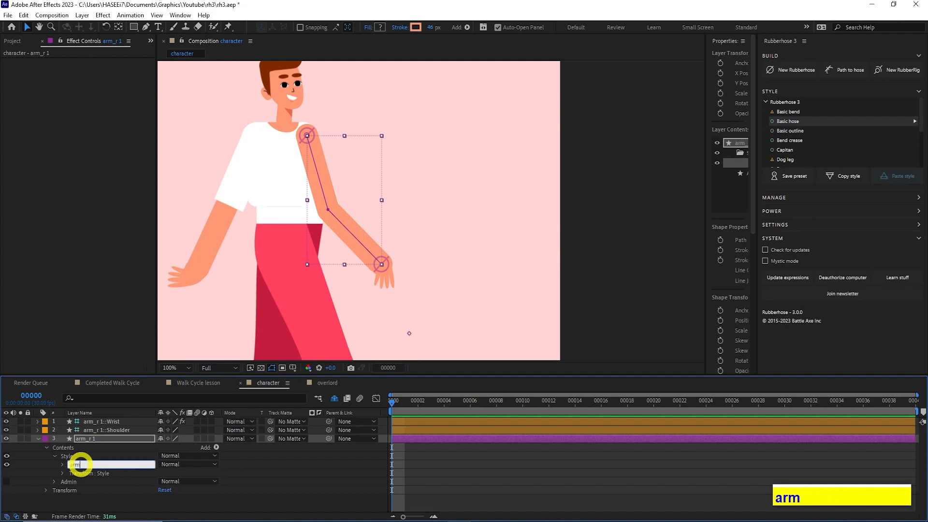
{"action": "type", "text": "arm"}
{"action": "key", "text": "Return"}
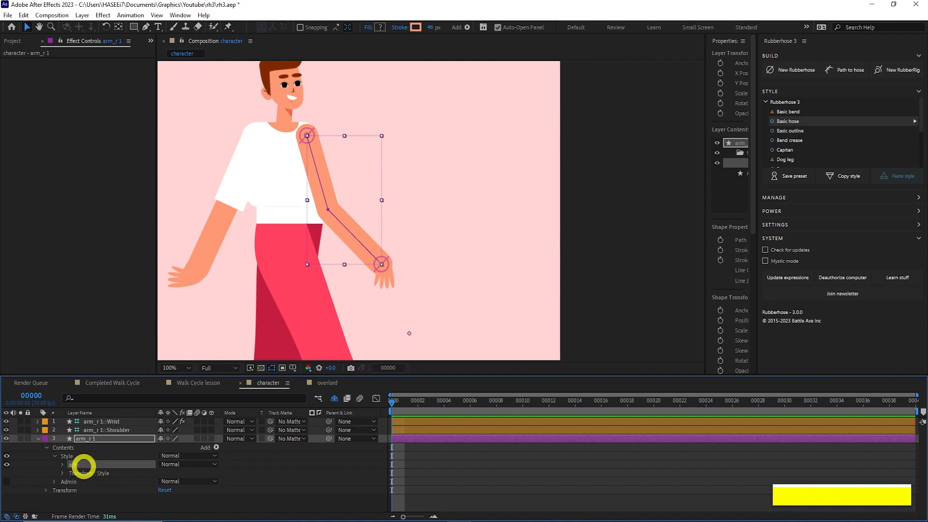
Duplicate the arm group within the arm_r 1 hose's style and name the copy sleeve
{"action": "key", "text": "ctrl+d"}
{"action": "key", "text": "Return"}
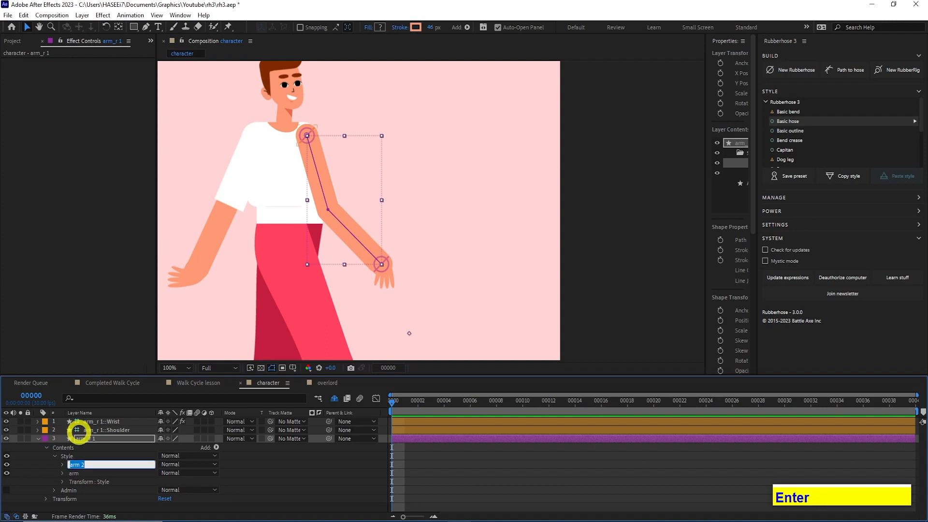
{"action": "type", "text": "sleeve"}
Change the sleeve group's stroke colour to white to match the shirt
{"action": "left_click", "coordinate": [62, 465]}
{"action": "scroll", "coordinate": [77, 463], "scroll_direction": "down", "scroll_amount": 1}
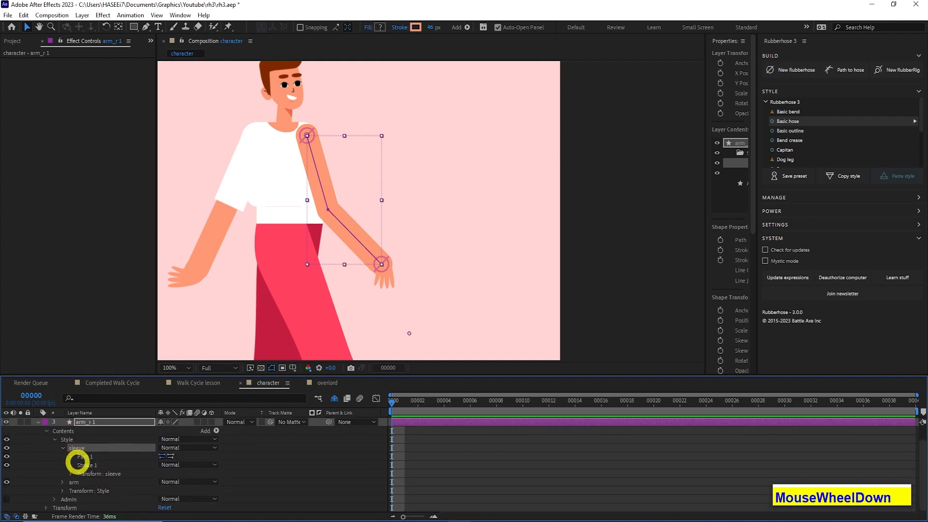
{"action": "left_click", "coordinate": [69, 464]}
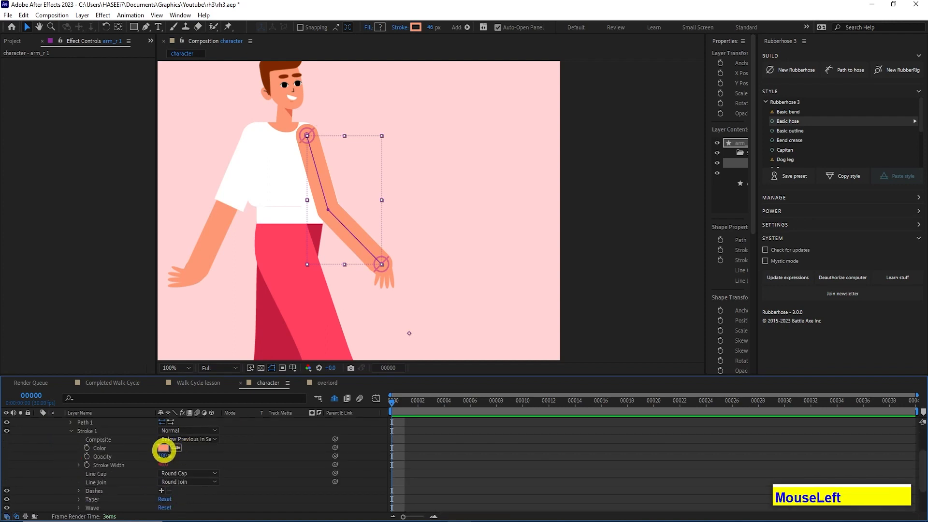
{"action": "left_click", "coordinate": [163, 448]}
{"action": "mouse_move", "coordinate": [512, 353]}
{"action": "left_mouse_down"}
{"action": "mouse_move", "coordinate": [464, 393]}
{"action": "mouse_move", "coordinate": [649, 271]}
{"action": "left_mouse_up"}
{"action": "left_click", "coordinate": [694, 257]}
Add Trim Paths to the sleeve group and set its End to 48% so the sleeve stops near the elbow
{"action": "scroll", "coordinate": [107, 460], "scroll_direction": "up", "scroll_amount": 3}
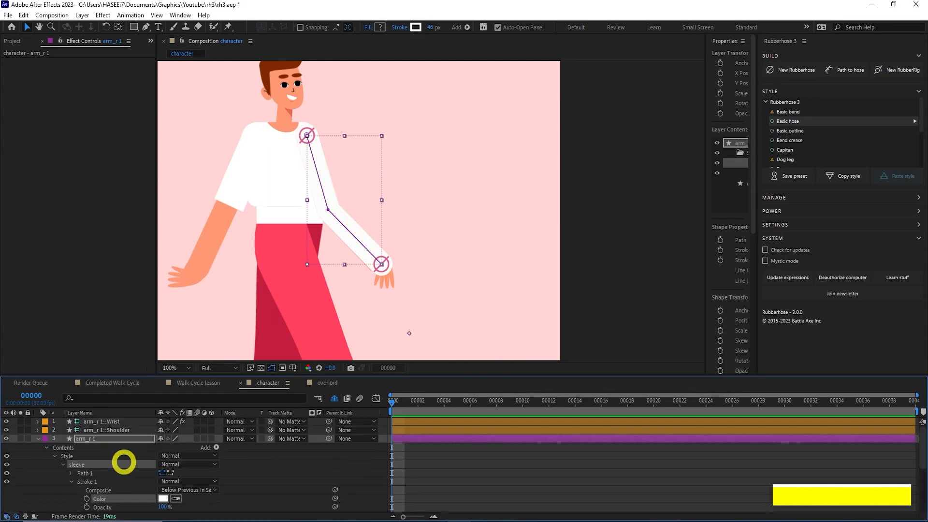
{"action": "left_click", "coordinate": [216, 447]}
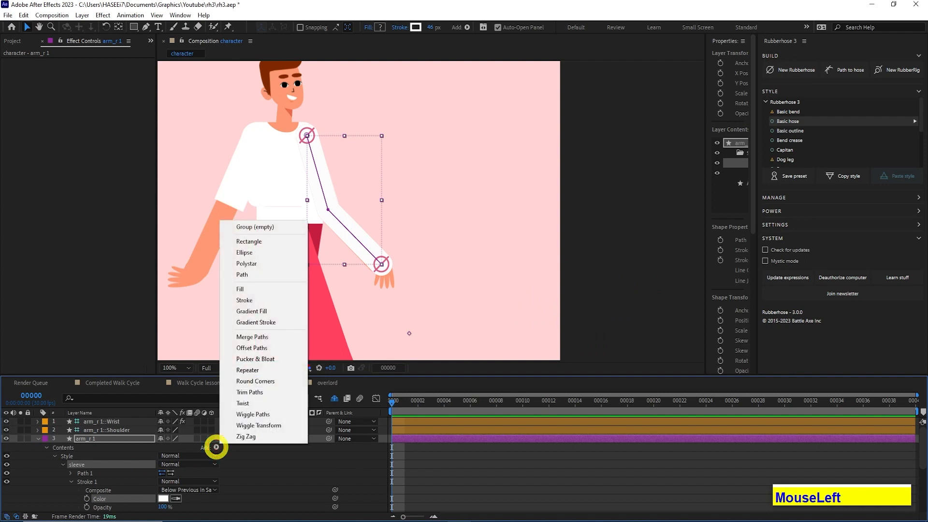
{"action": "left_click", "coordinate": [269, 392]}
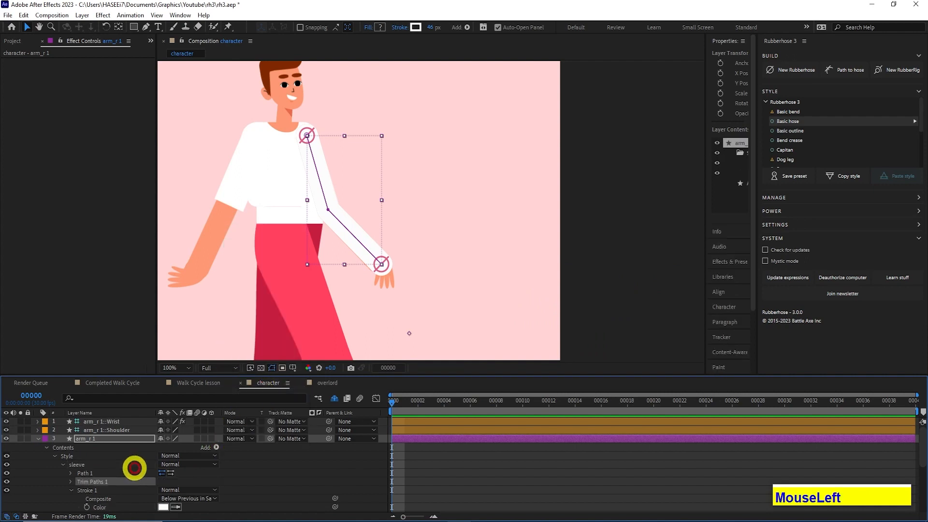
{"action": "scroll", "coordinate": [135, 467], "scroll_direction": "down", "scroll_amount": 1}
{"action": "left_click", "coordinate": [72, 456]}
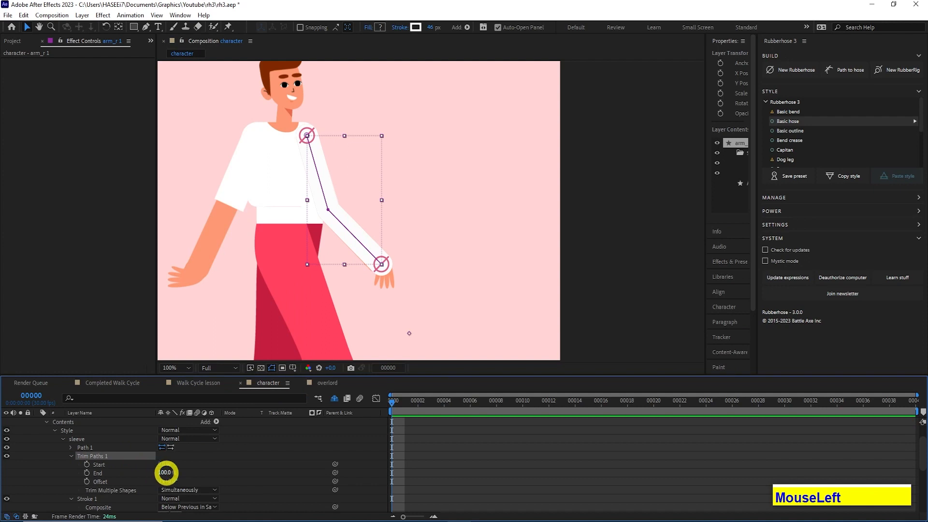
{"action": "left_click_drag", "start_coordinate": [165, 472], "coordinate": [144, 473]}
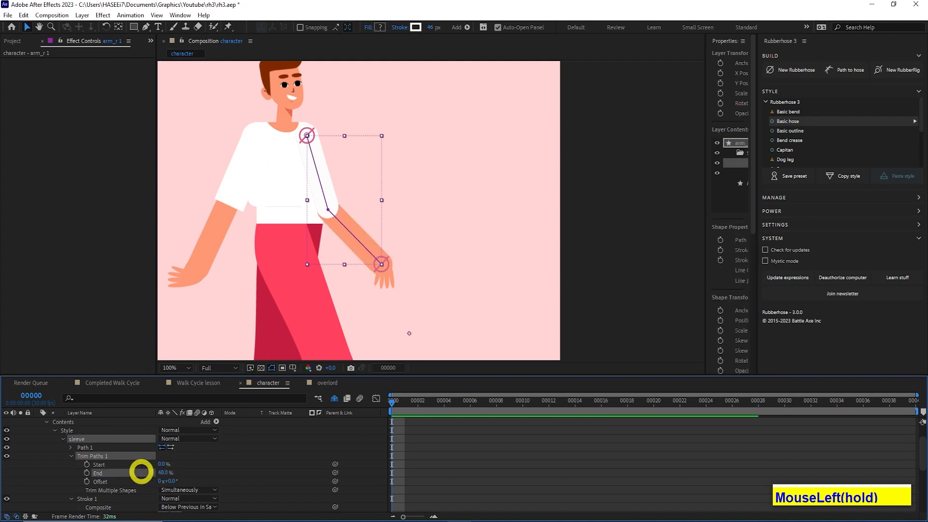
Set the sleeve stroke's line cap to Butt Cap for a straight cuff edge
{"action": "scroll", "coordinate": [141, 472], "scroll_direction": "down", "scroll_amount": 1}
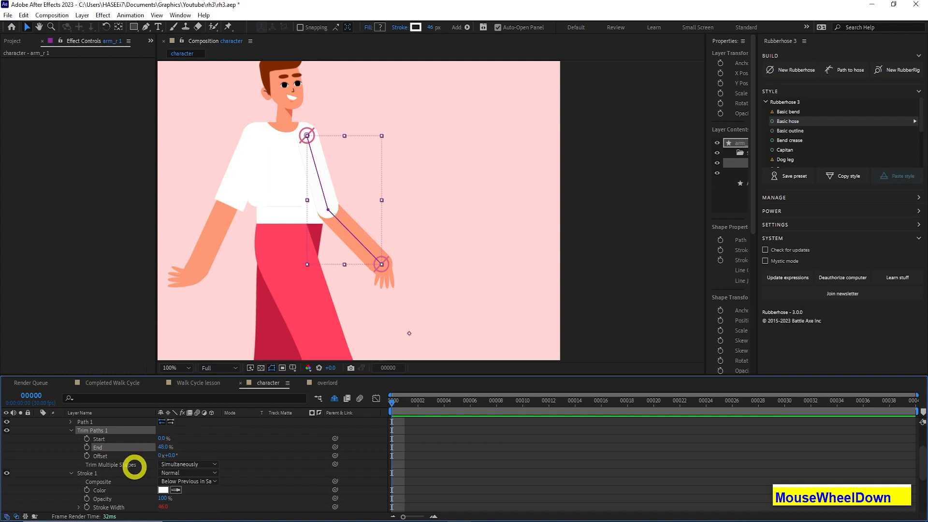
{"action": "scroll", "coordinate": [136, 469], "scroll_direction": "up", "scroll_amount": 1}
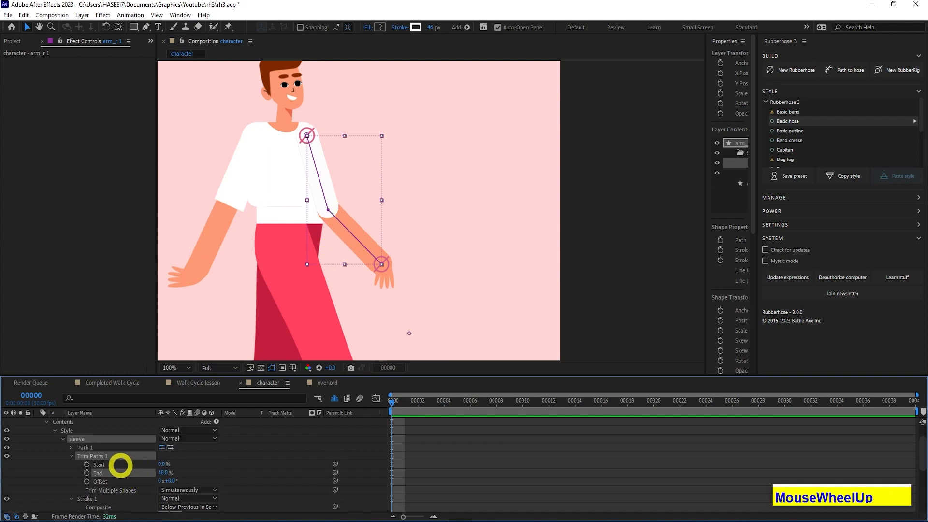
{"action": "scroll", "coordinate": [121, 465], "scroll_direction": "down", "scroll_amount": 2}
{"action": "left_click", "coordinate": [170, 490]}
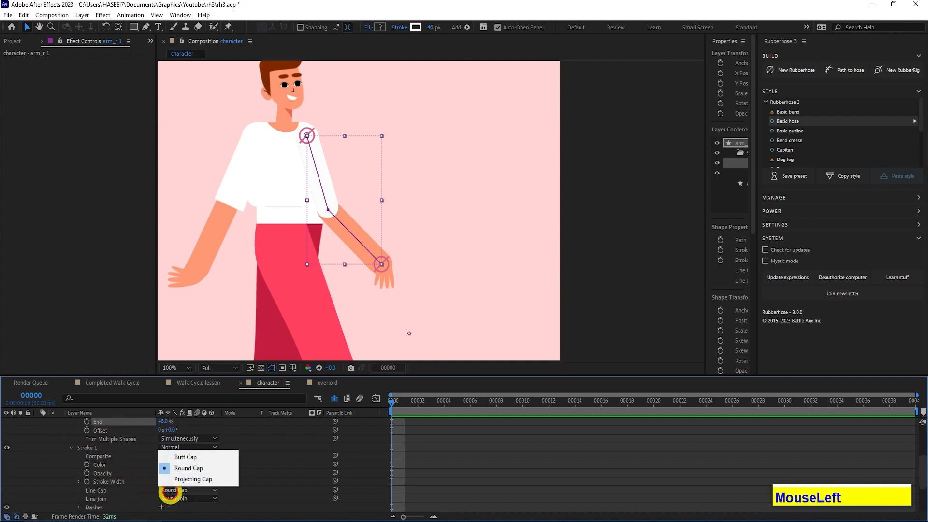
{"action": "left_click", "coordinate": [183, 456]}
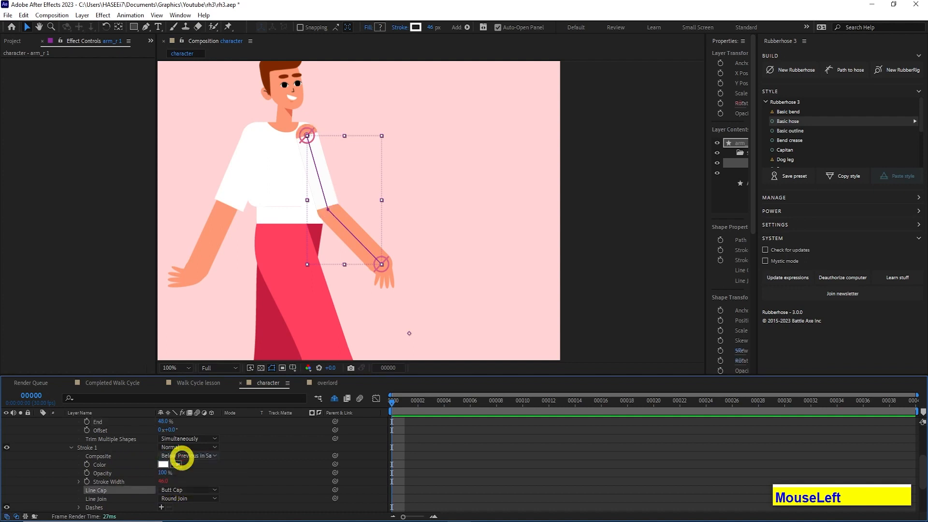
Increase the sleeve's stroke width to 67 px so it is wider than the arm
{"action": "scroll", "coordinate": [136, 472], "scroll_direction": "up", "scroll_amount": 3}
{"action": "left_click_drag", "start_coordinate": [346, 202], "coordinate": [290, 185]}
{"action": "scroll", "coordinate": [352, 199], "scroll_direction": "up", "scroll_amount": 1}
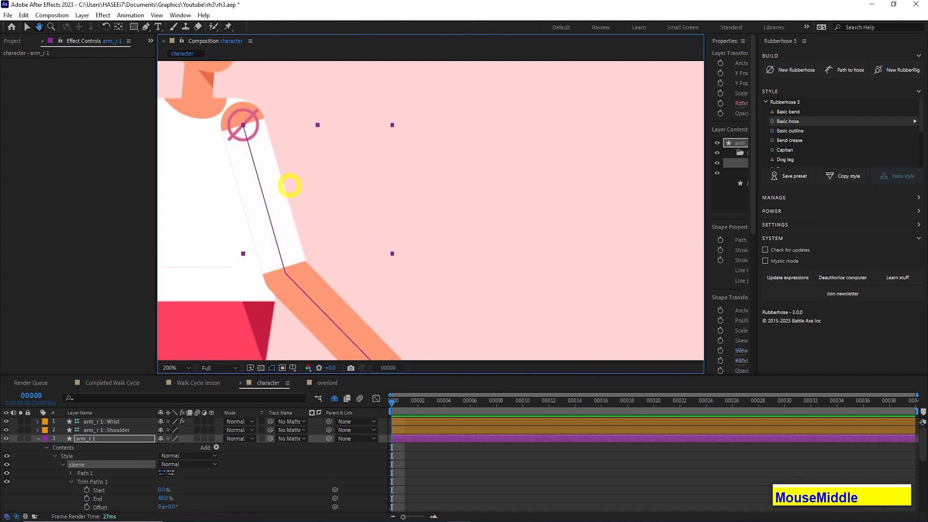
{"action": "left_click_drag", "start_coordinate": [237, 119], "coordinate": [248, 135]}
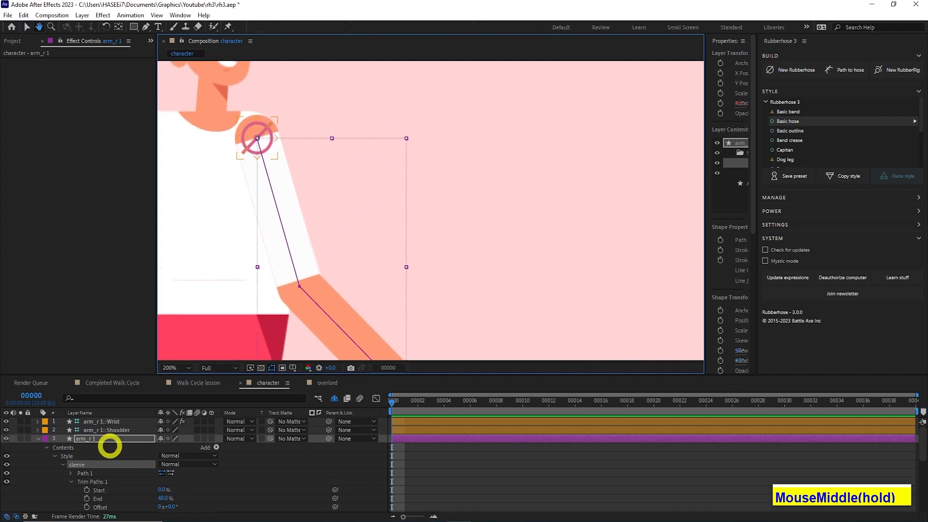
{"action": "scroll", "coordinate": [94, 481], "scroll_direction": "down", "scroll_amount": 3}
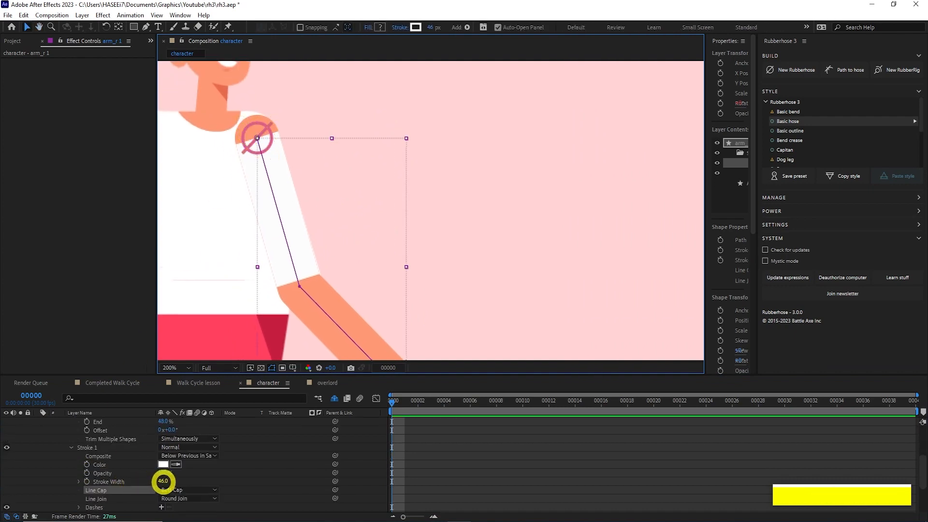
{"action": "left_click_drag", "start_coordinate": [163, 481], "coordinate": [169, 481]}
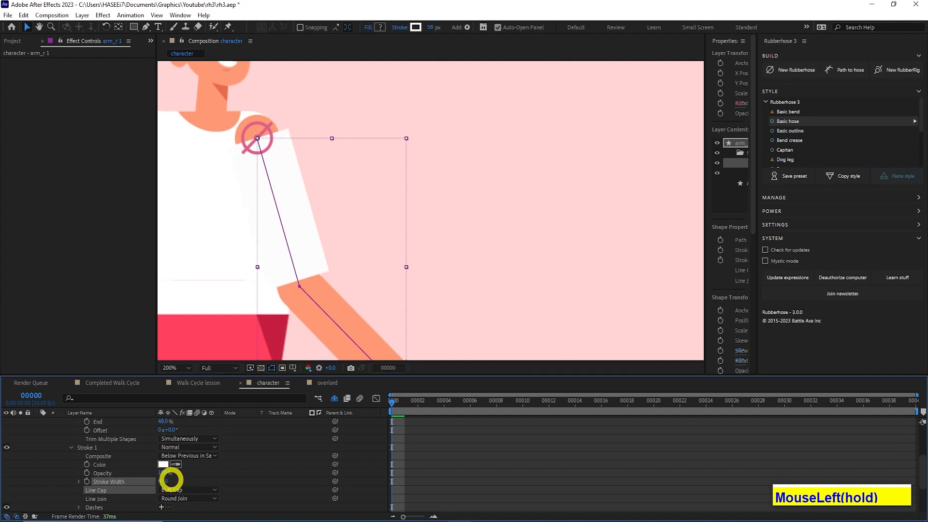
{"action": "left_click_drag", "start_coordinate": [305, 300], "coordinate": [363, 361]}
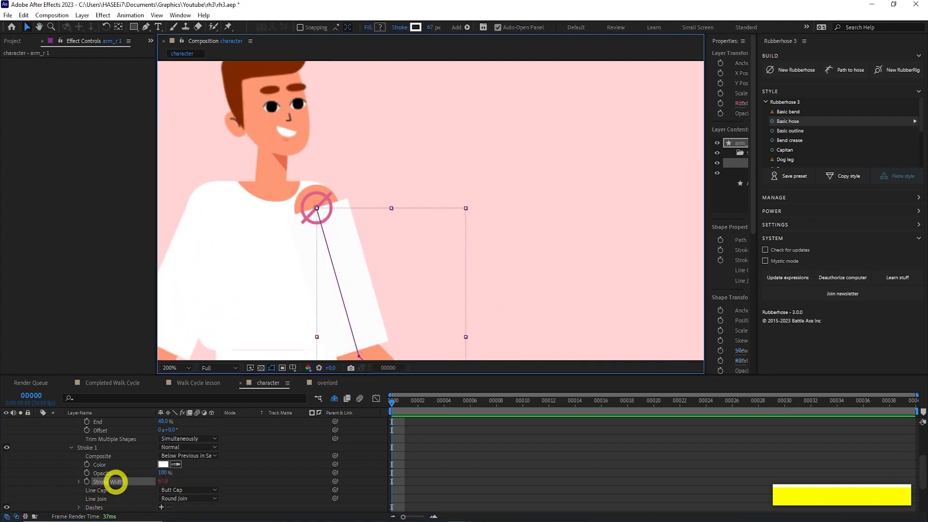
Duplicate the sleeve group and name the copy shoulder
{"action": "scroll", "coordinate": [116, 481], "scroll_direction": "up", "scroll_amount": 1}
{"action": "scroll", "coordinate": [116, 481], "scroll_direction": "down", "scroll_amount": 1}
{"action": "scroll", "coordinate": [96, 476], "scroll_direction": "up", "scroll_amount": 5}
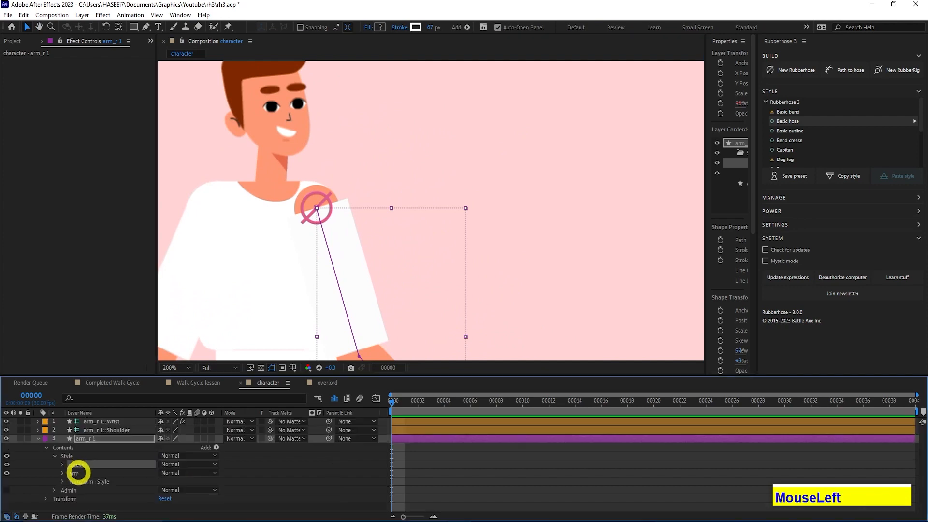
{"action": "left_click", "coordinate": [79, 465]}
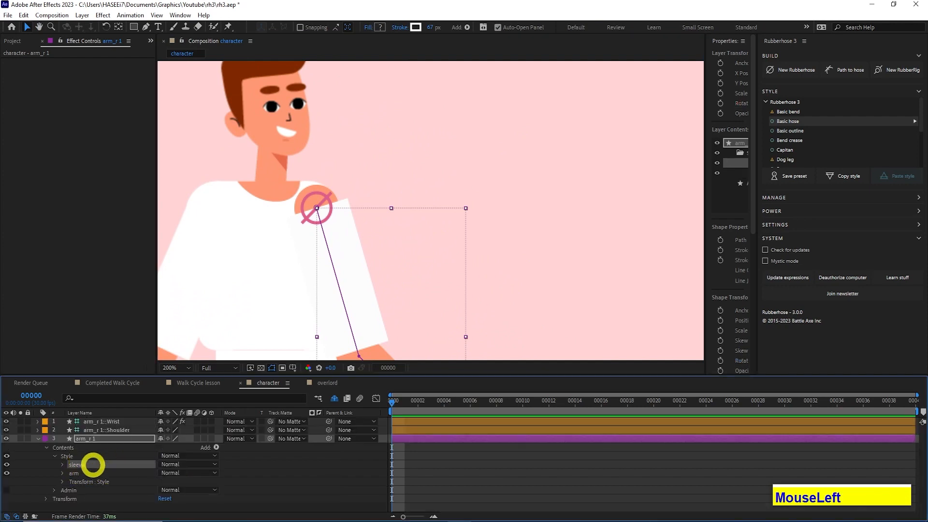
{"action": "key", "text": "ctrl+d"}
{"action": "right_click", "coordinate": [79, 465]}
{"action": "left_click", "coordinate": [76, 464]}
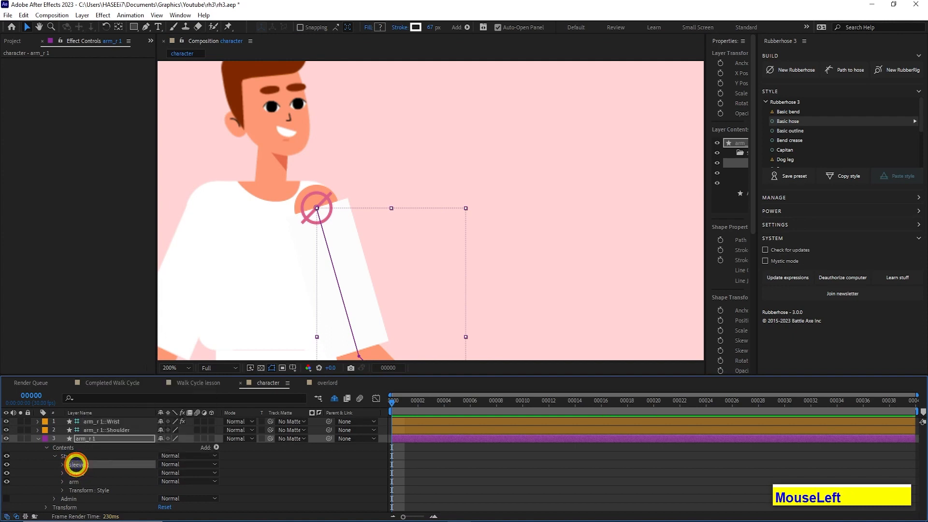
{"action": "key", "text": "Return"}
{"action": "type", "text": "sho"}
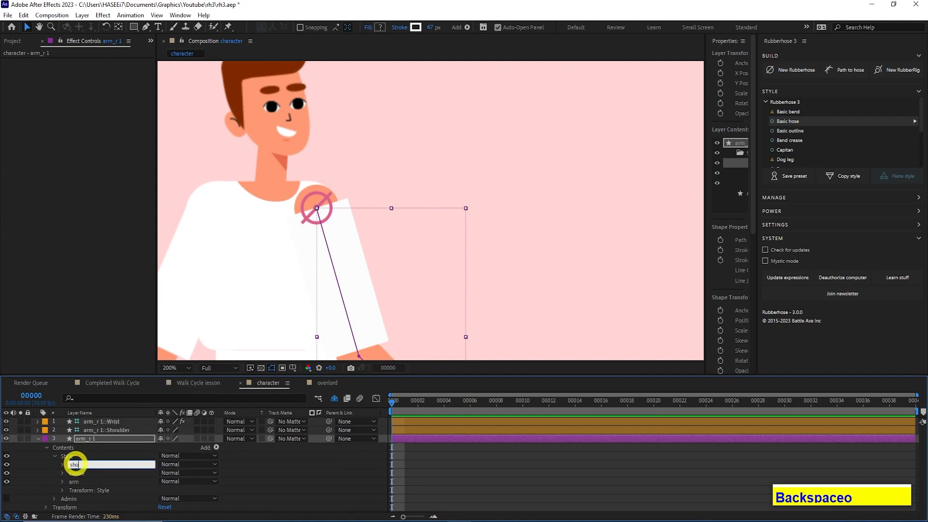
{"action": "type", "text": "ulder"}
Set the End value of the shoulder group's Trim Paths to 1%
{"action": "left_click", "coordinate": [63, 465]}
{"action": "left_click", "coordinate": [70, 482]}
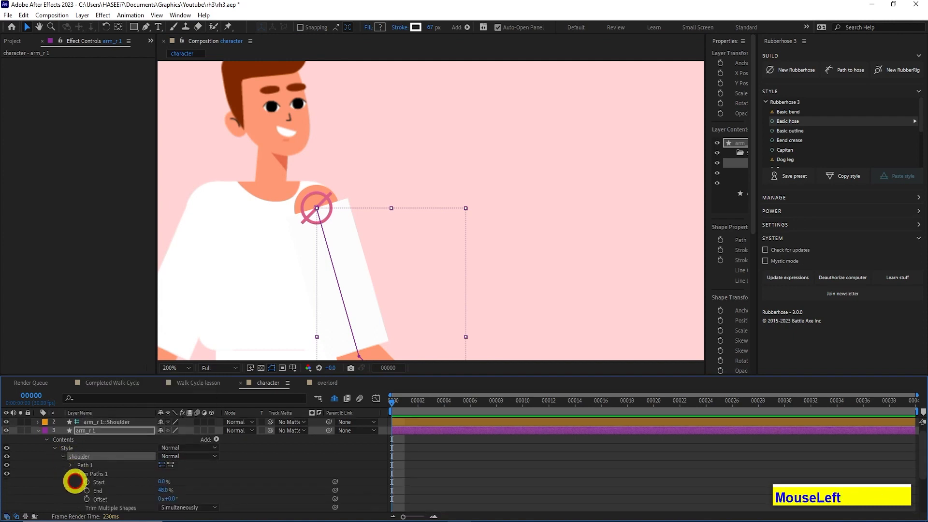
{"action": "key", "text": "ctrl+z"}
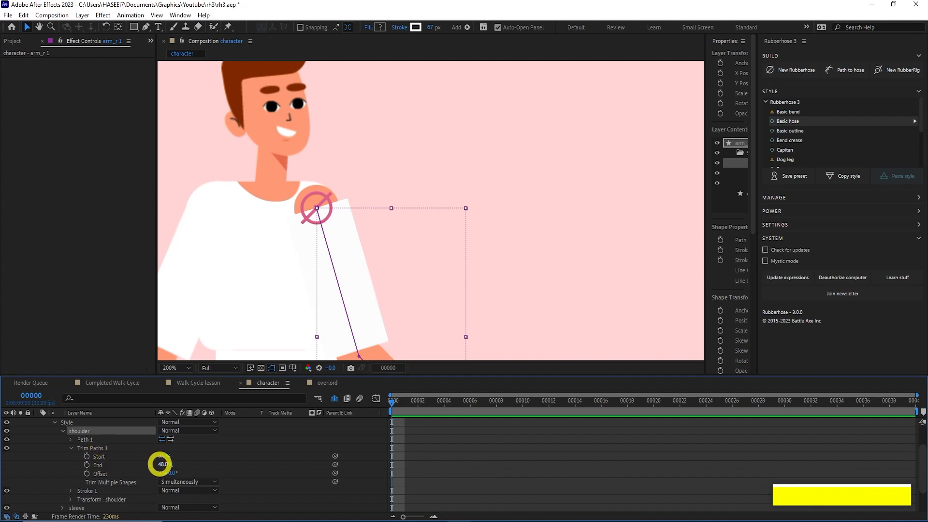
{"action": "left_click", "coordinate": [163, 464]}
{"action": "type", "text": "1"}
Set the shoulder stroke's line cap to Round Cap to round off the top of the sleeve
{"action": "left_click", "coordinate": [71, 491]}
{"action": "left_click", "coordinate": [166, 473]}
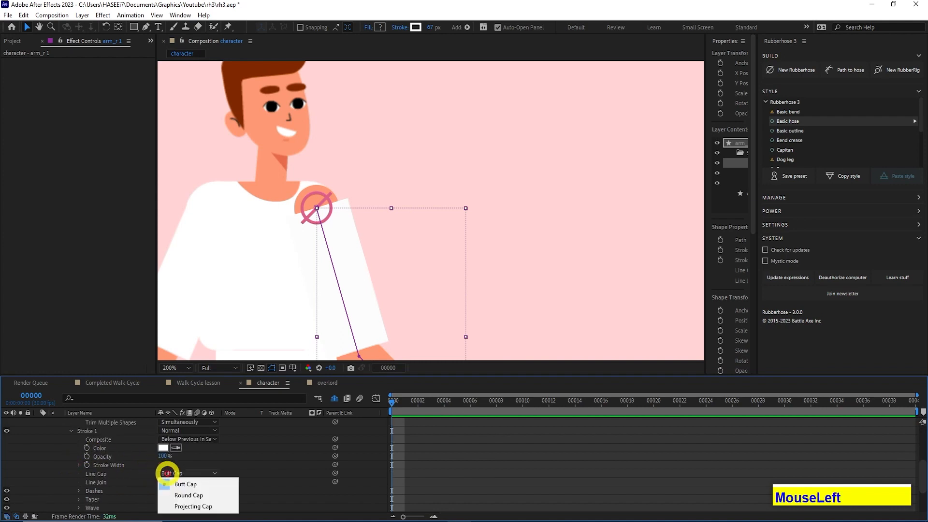
{"action": "left_click", "coordinate": [178, 494]}
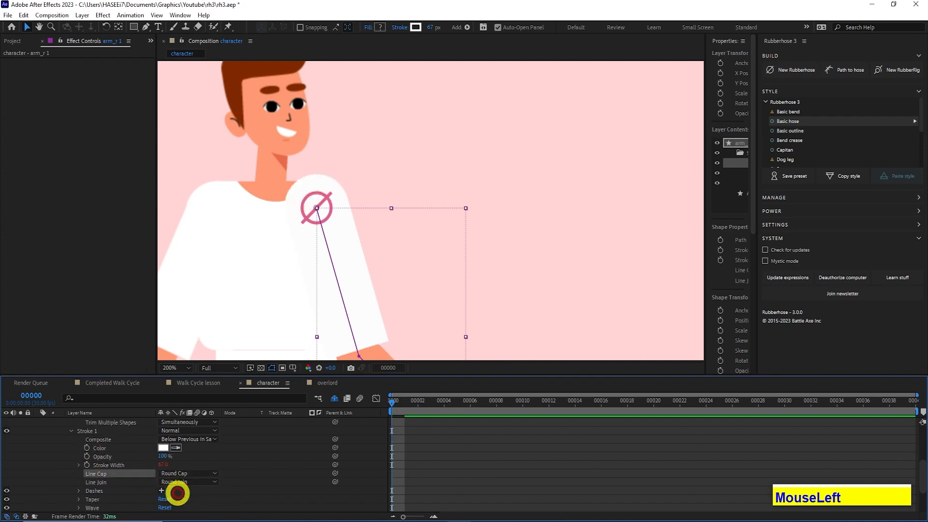
Temporarily hide the sleeve and arm groups to inspect the shoulder shape alone, and show them again
{"action": "left_click", "coordinate": [64, 449]}
{"action": "left_click", "coordinate": [75, 474]}
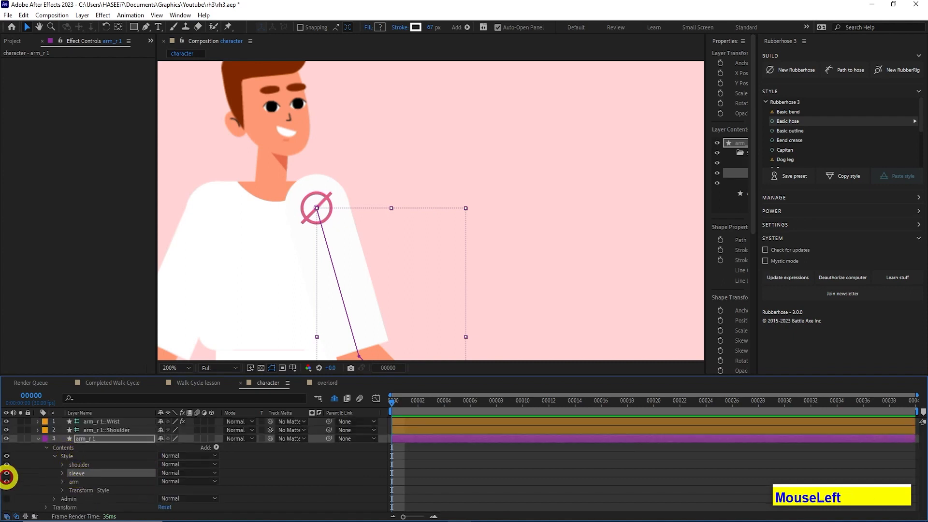
{"action": "left_click", "coordinate": [7, 481]}
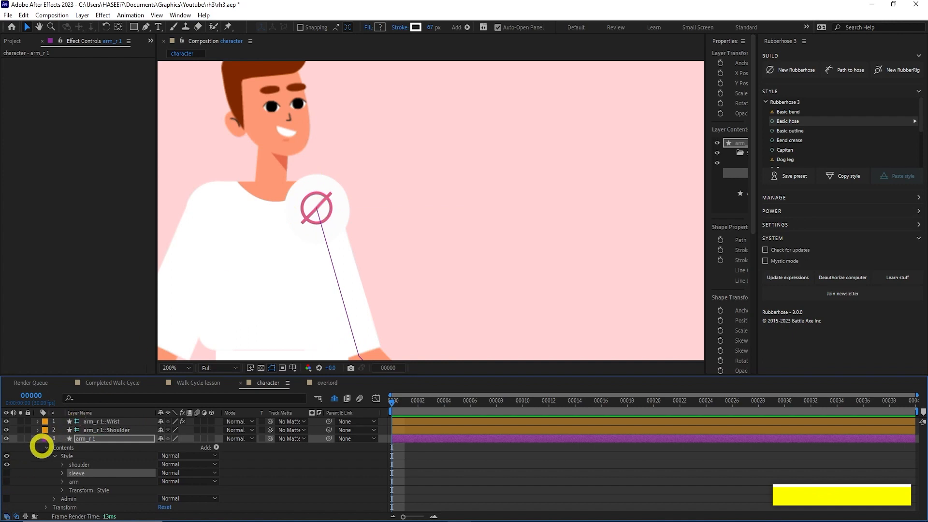
{"action": "left_click", "coordinate": [7, 481]}
Move the arm_r 1 shoulder controller slightly inward and down so the sleeve's rounded top fits the shirt's shoulder
{"action": "left_click_drag", "start_coordinate": [310, 283], "coordinate": [304, 257]}
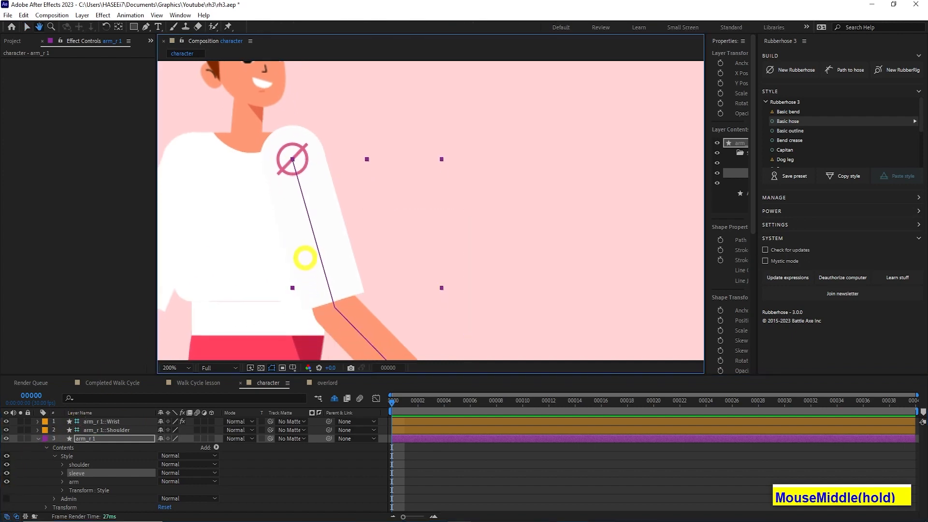
{"action": "scroll", "coordinate": [305, 257], "scroll_direction": "down", "scroll_amount": 2}
{"action": "left_click", "coordinate": [104, 430]}
{"action": "scroll", "coordinate": [337, 207], "scroll_direction": "up", "scroll_amount": 2}
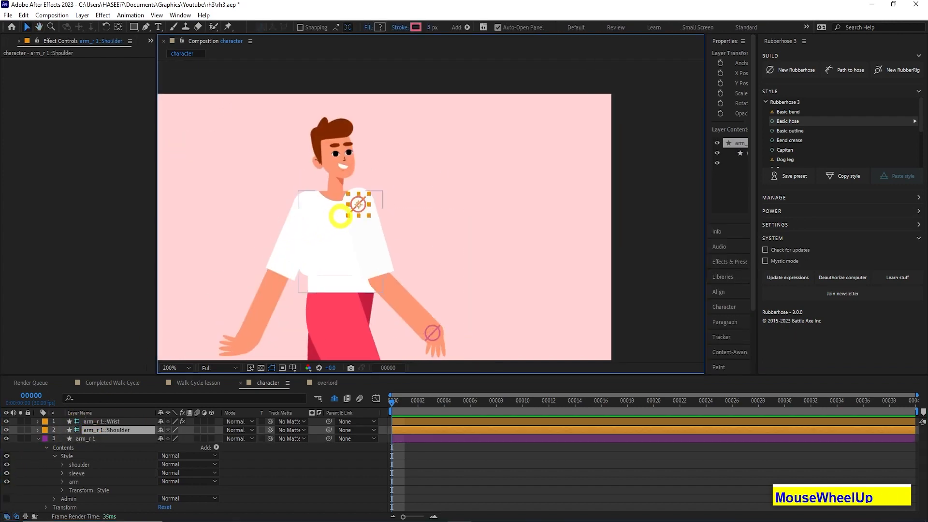
{"action": "left_click_drag", "start_coordinate": [321, 239], "coordinate": [377, 240]}
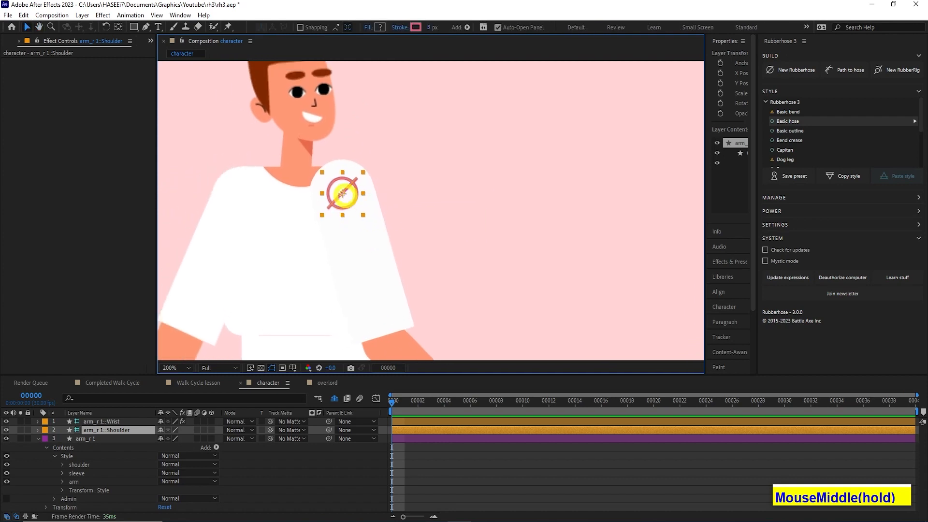
{"action": "left_click_drag", "start_coordinate": [342, 193], "coordinate": [325, 197]}
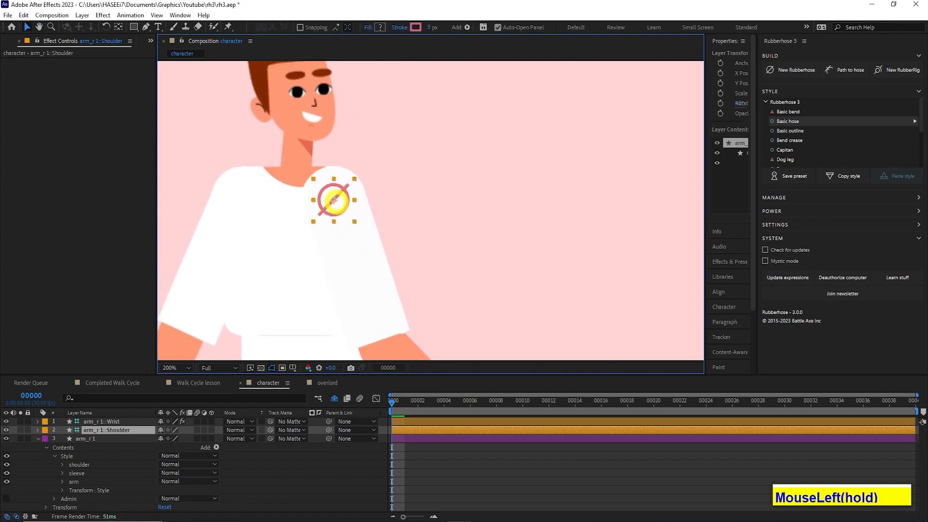
Try raising the arm_r 1 wrist controller outward to test the arm's bend, and undo the move
{"action": "scroll", "coordinate": [325, 197], "scroll_direction": "down", "scroll_amount": 2}
{"action": "left_click", "coordinate": [443, 263]}
{"action": "left_click_drag", "start_coordinate": [443, 263], "coordinate": [459, 244]}
{"action": "key", "text": "ctrl+z"}
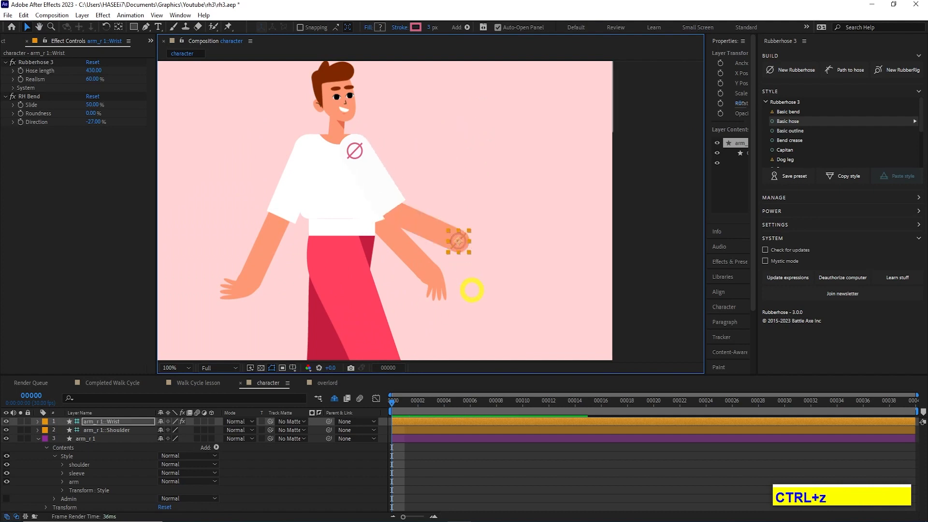
Create a black (000000) solid of 1080 by 1080 px in the character composition
{"action": "left_click", "coordinate": [67, 453]}
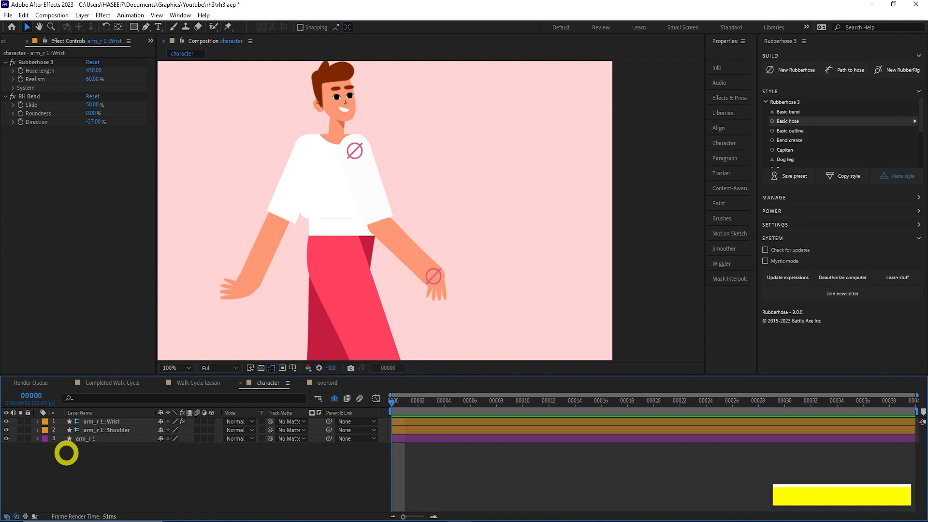
{"action": "right_click", "coordinate": [79, 454]}
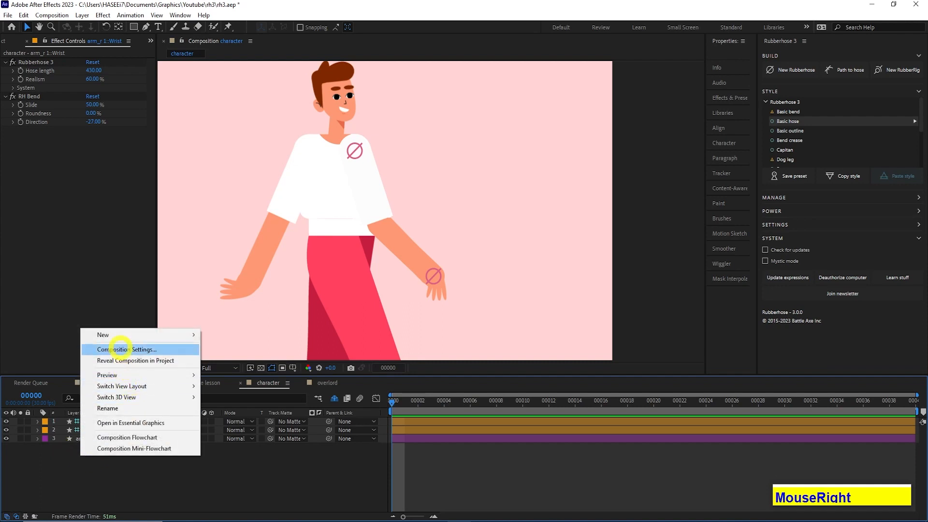
{"action": "left_click", "coordinate": [118, 335]}
{"action": "left_click", "coordinate": [220, 356]}
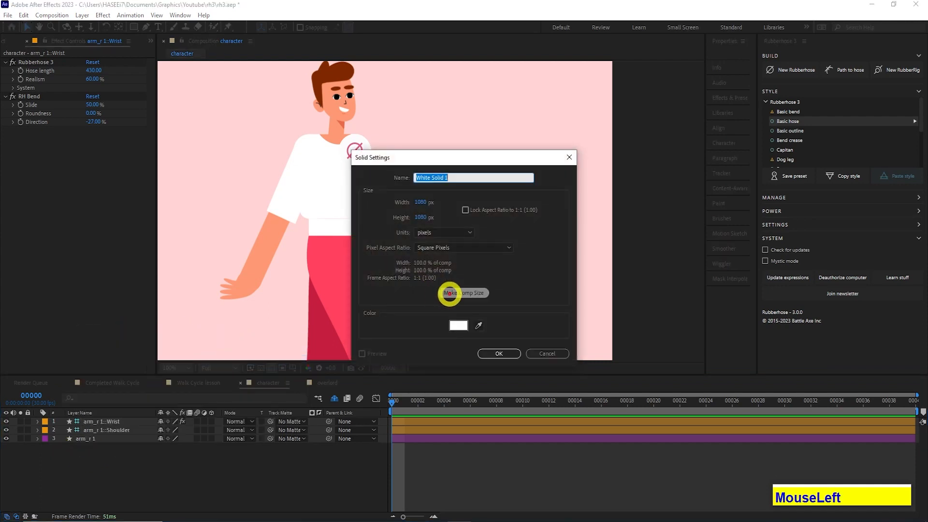
{"action": "left_click", "coordinate": [457, 325]}
{"action": "left_click_drag", "start_coordinate": [615, 270], "coordinate": [616, 382]}
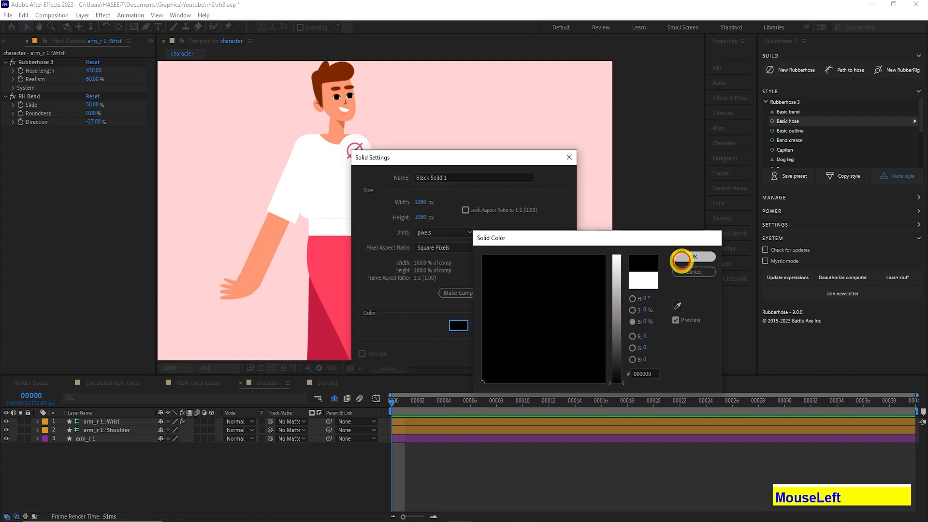
{"action": "left_click", "coordinate": [683, 259]}
{"action": "left_click", "coordinate": [499, 353]}
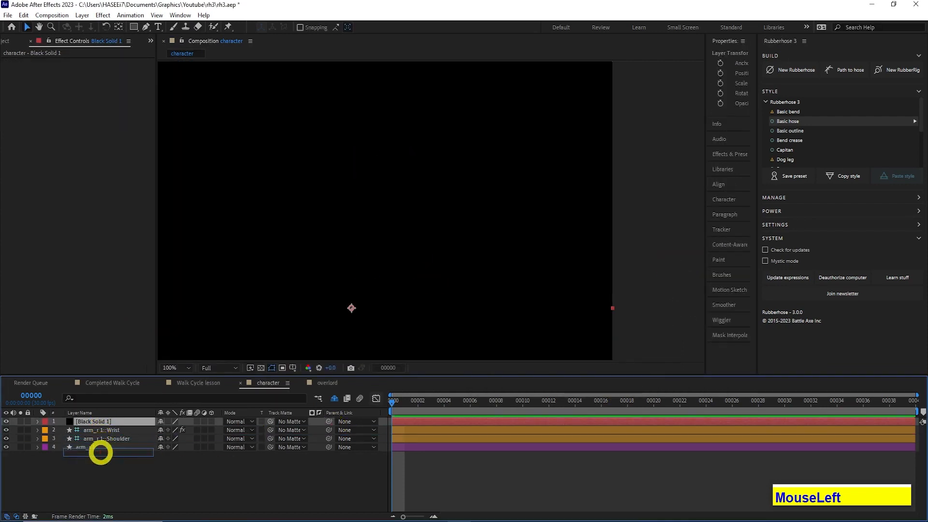
Reveal the shy layers, place the black solid directly below arm_r 1, and set its opacity to 40%
{"action": "left_click", "coordinate": [335, 398]}
{"action": "left_click_drag", "start_coordinate": [92, 421], "coordinate": [91, 447]}
{"action": "key", "text": "t"}
{"action": "left_click_drag", "start_coordinate": [162, 456], "coordinate": [136, 461]}
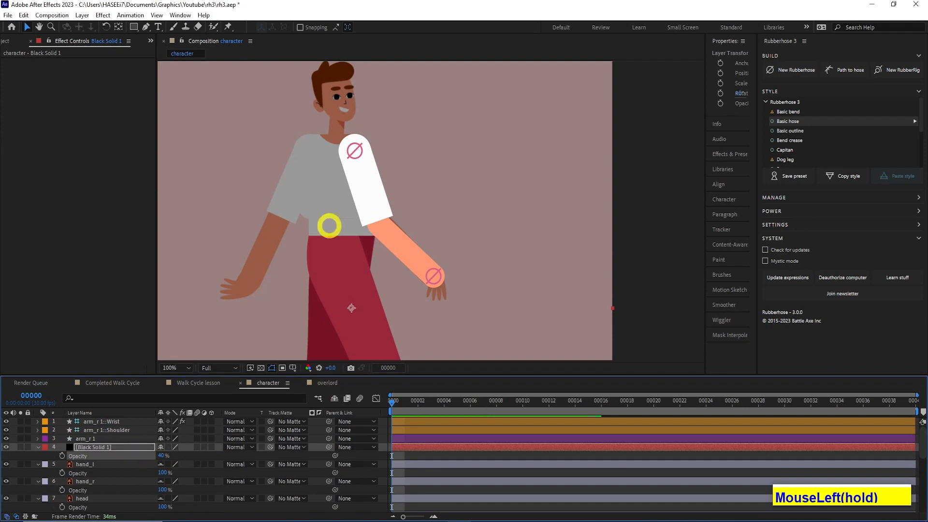
{"action": "left_click_drag", "start_coordinate": [345, 174], "coordinate": [327, 193]}
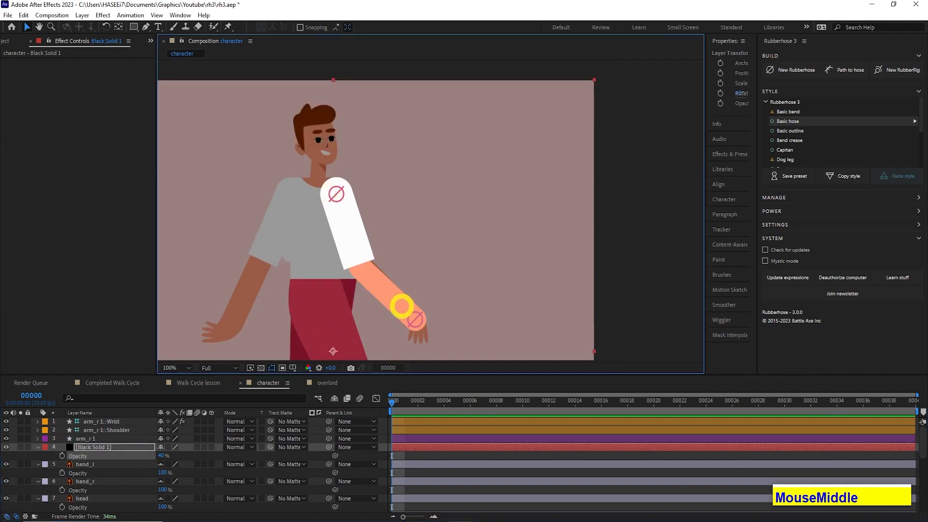
Collapse the black solid's properties and hide the shy layers again
{"action": "left_click", "coordinate": [38, 443]}
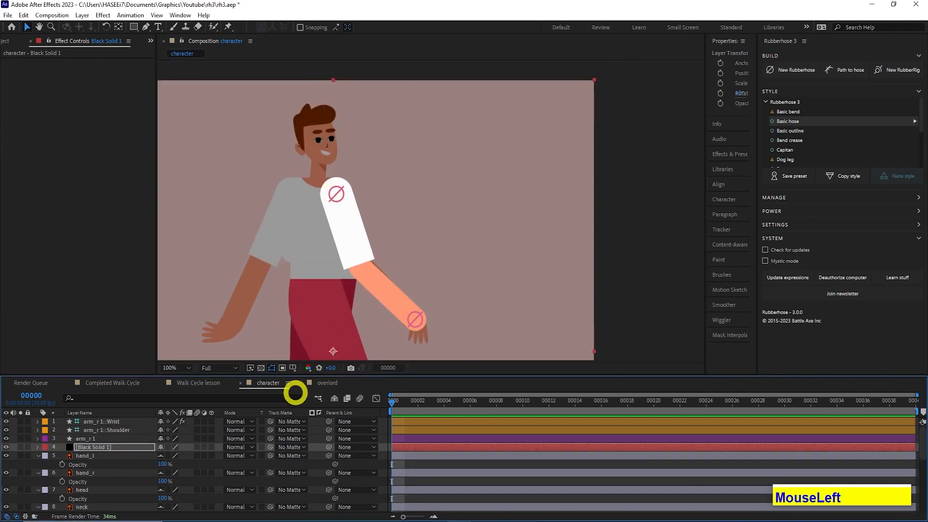
{"action": "left_click", "coordinate": [334, 398]}
{"action": "left_click", "coordinate": [130, 456]}
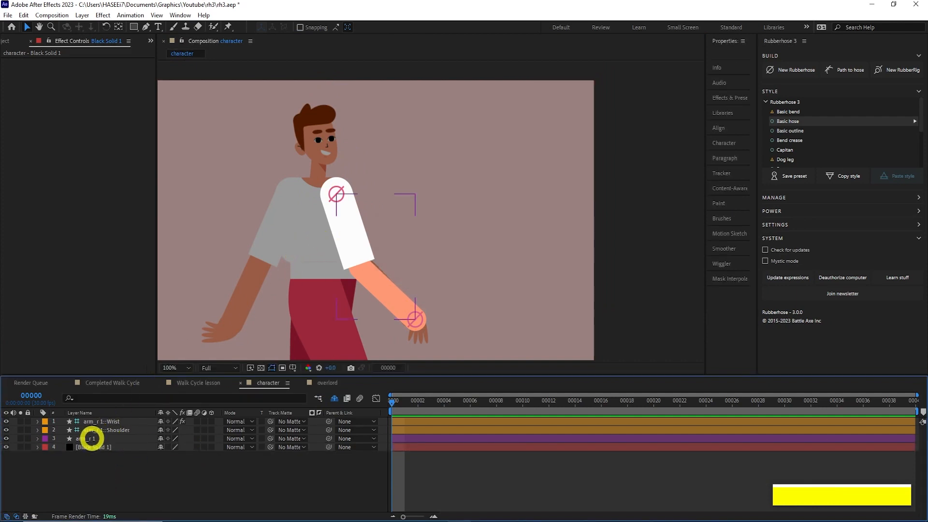
Set the Rubberhose 3 Realism of the arm_r 1 wrist controller to 62.5%
{"action": "left_click", "coordinate": [92, 438]}
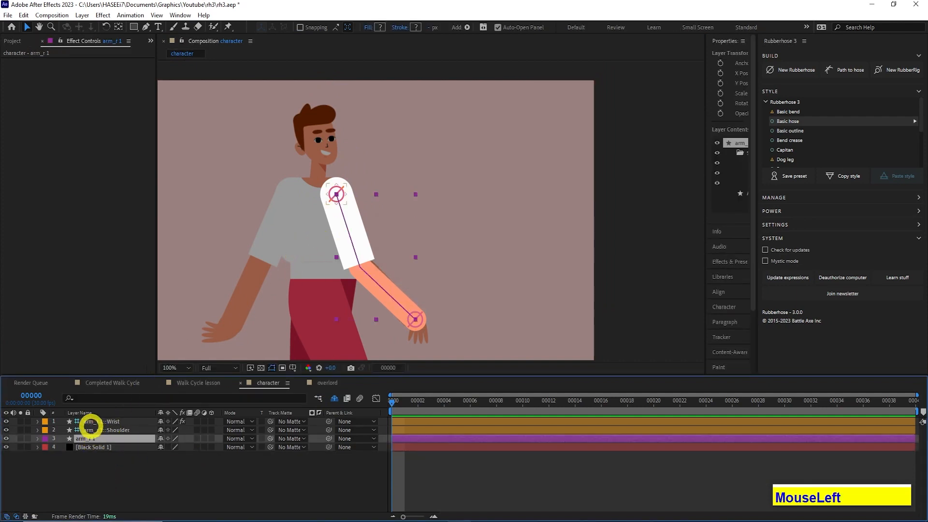
{"action": "left_click", "coordinate": [90, 422]}
{"action": "middle_click", "coordinate": [183, 362]}
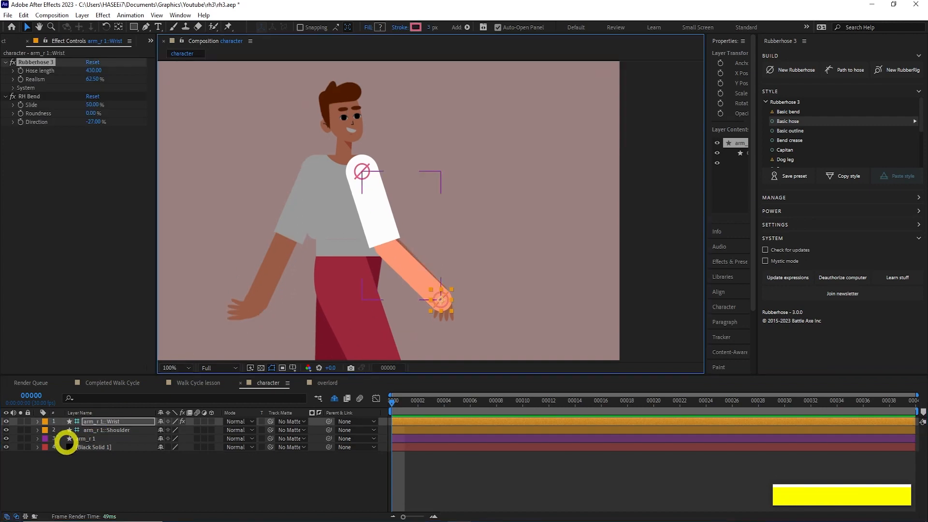
Duplicate the arm_r 1 hose group with Rubberhose as arm_l, and stack the copied layers above the arm_r 1 layers
{"action": "left_click", "coordinate": [84, 430]}
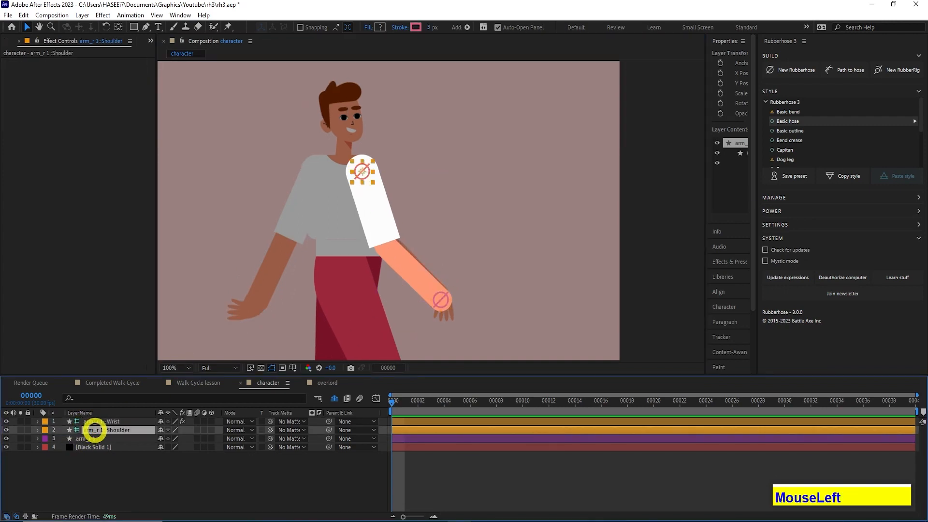
{"action": "left_click", "coordinate": [784, 197]}
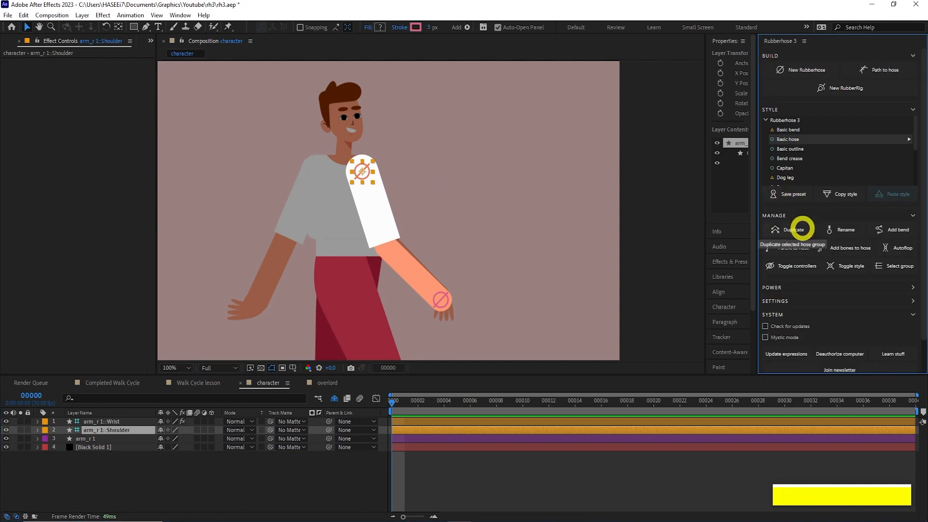
{"action": "left_click", "coordinate": [800, 230]}
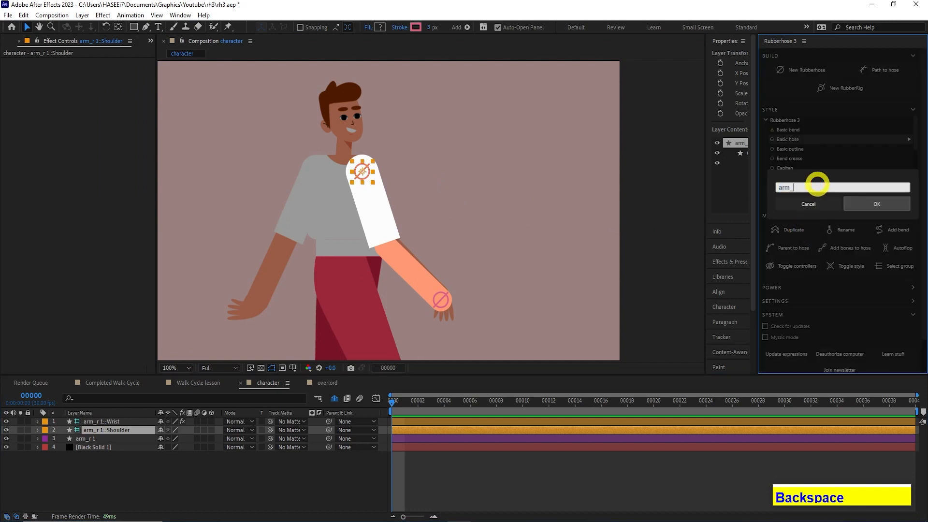
{"action": "type", "text": "arm_l"}
{"action": "left_click", "coordinate": [849, 203]}
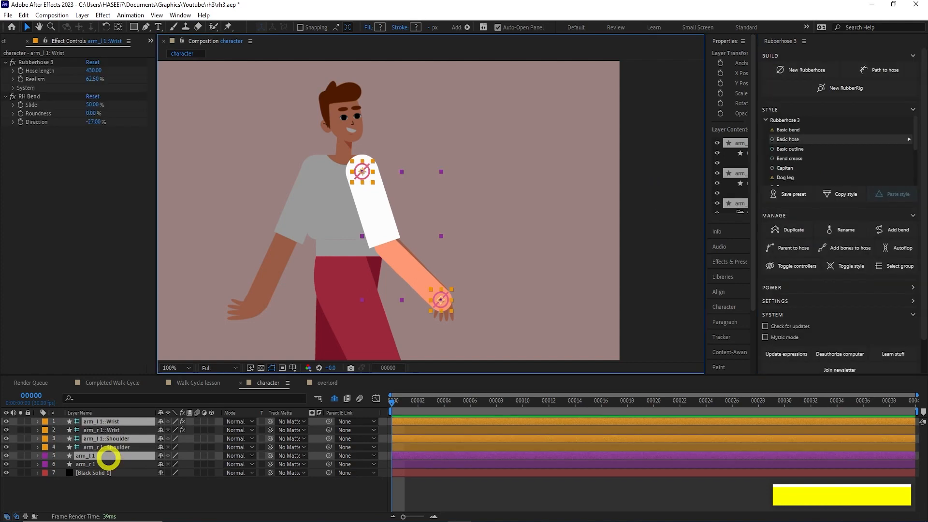
{"action": "left_click_drag", "start_coordinate": [108, 457], "coordinate": [108, 430]}
Place the arm_l 1 wrist controller at the character's rear hand and its shoulder controller on the rear shoulder of the shirt
{"action": "left_click", "coordinate": [106, 423]}
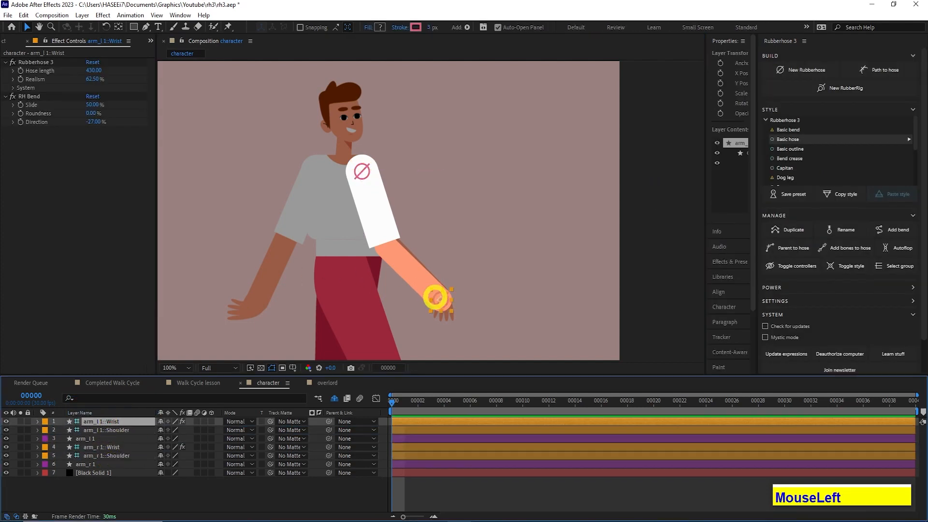
{"action": "left_click", "coordinate": [431, 300]}
{"action": "left_click_drag", "start_coordinate": [432, 300], "coordinate": [256, 304]}
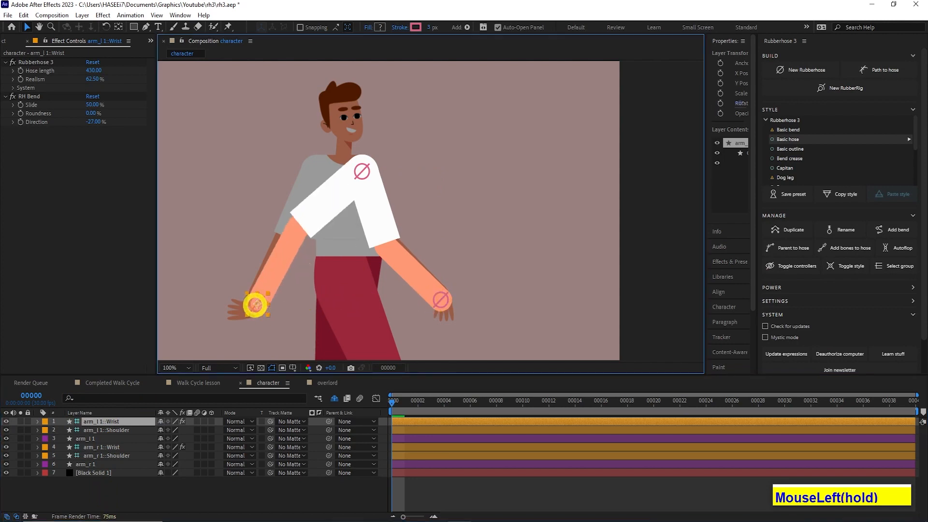
{"action": "left_click", "coordinate": [360, 172]}
{"action": "left_click_drag", "start_coordinate": [361, 171], "coordinate": [316, 169]}
{"action": "left_click_drag", "start_coordinate": [316, 169], "coordinate": [317, 170]}
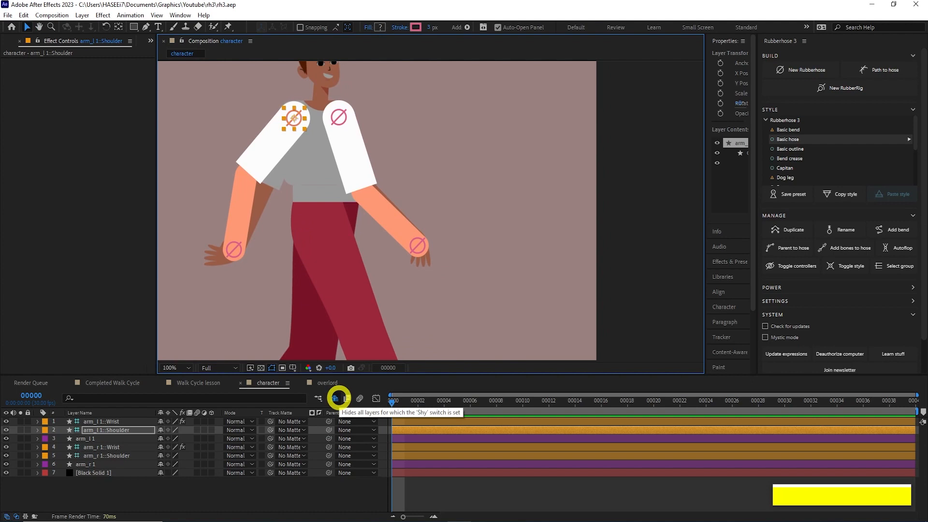
{"action": "left_click", "coordinate": [335, 398]}
{"action": "scroll", "coordinate": [167, 462], "scroll_direction": "down", "scroll_amount": 5}
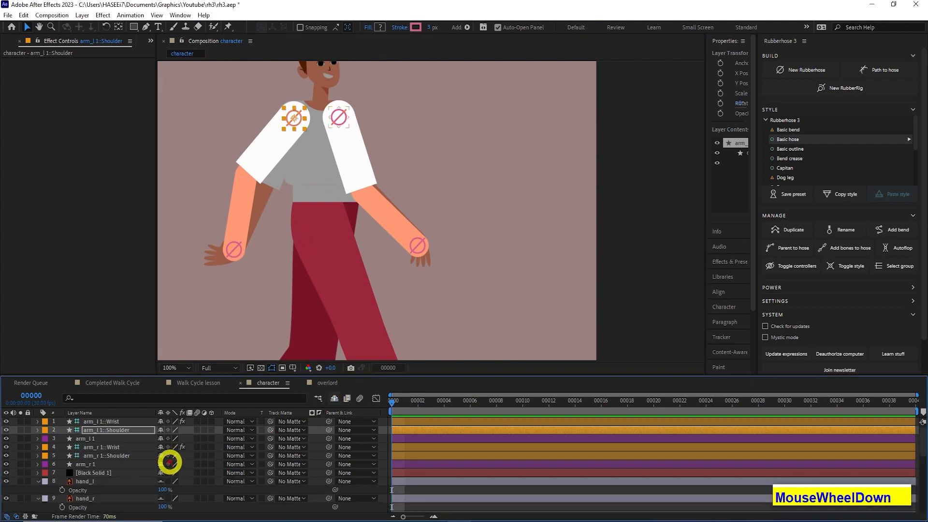
{"action": "scroll", "coordinate": [140, 462], "scroll_direction": "down", "scroll_amount": 1}
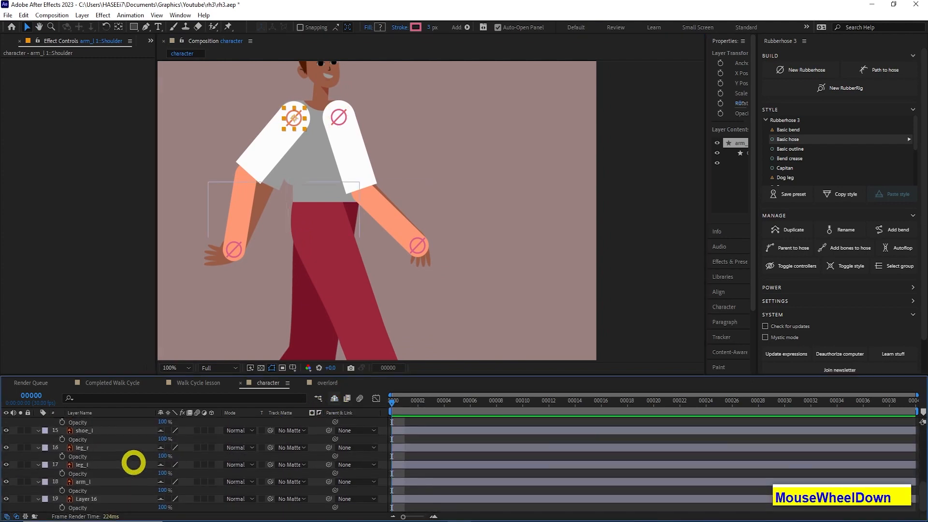
{"action": "left_click", "coordinate": [335, 398]}
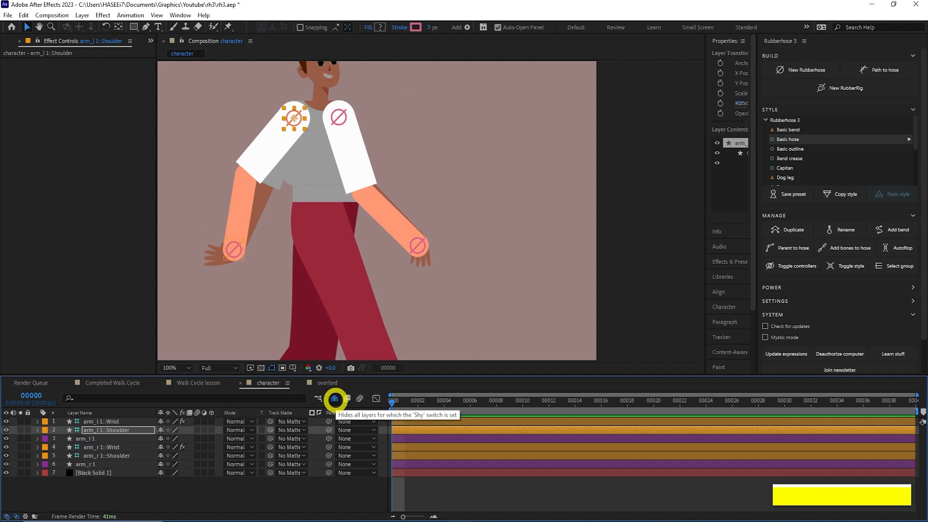
Reveal the shy layers and move the hand_l and hand_r layers above the black solid, just below arm_r 1
{"action": "left_click", "coordinate": [335, 399]}
{"action": "scroll", "coordinate": [133, 466], "scroll_direction": "down", "scroll_amount": 4}
{"action": "scroll", "coordinate": [129, 467], "scroll_direction": "up", "scroll_amount": 2}
{"action": "left_click", "coordinate": [86, 447]}
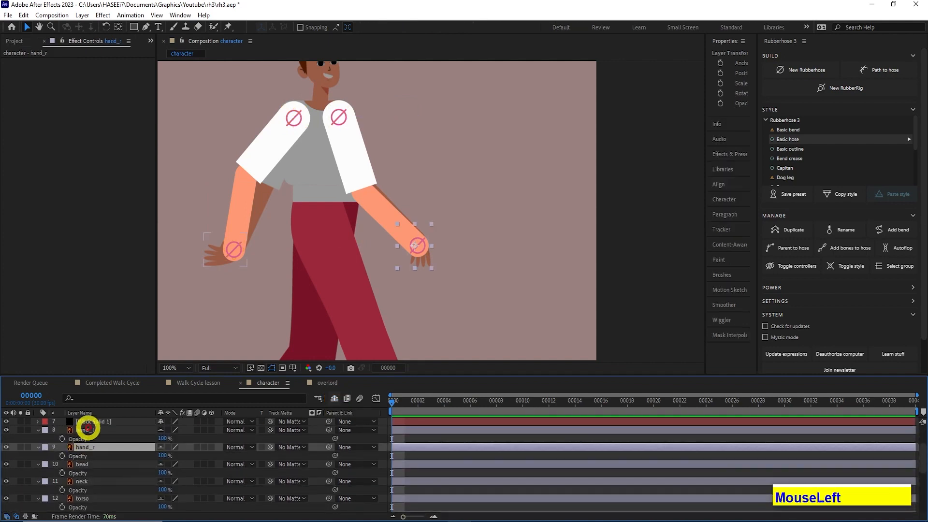
{"action": "left_click", "coordinate": [87, 430]}
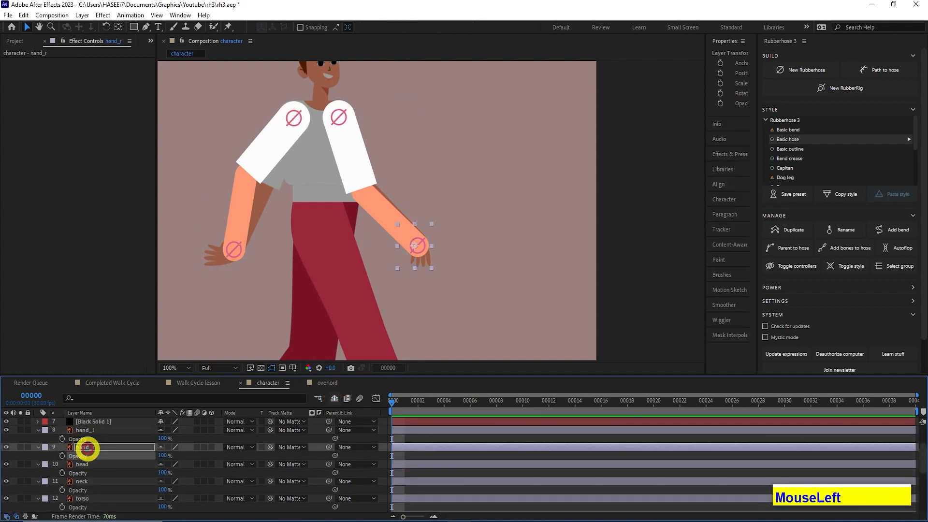
{"action": "left_click", "coordinate": [86, 447], "text": "ctrl"}
{"action": "scroll", "coordinate": [87, 452], "scroll_direction": "up", "scroll_amount": 3}
{"action": "left_click", "coordinate": [90, 480]}
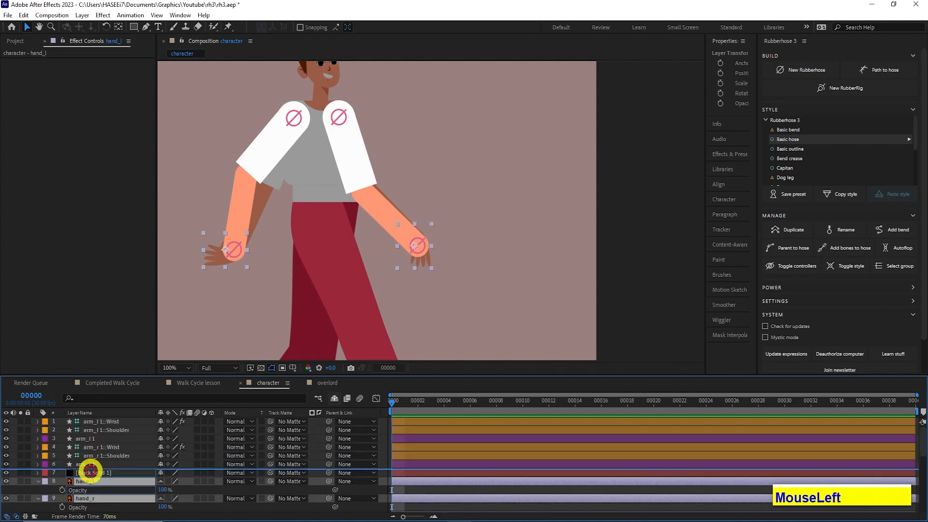
{"action": "left_click_drag", "start_coordinate": [90, 480], "coordinate": [94, 473]}
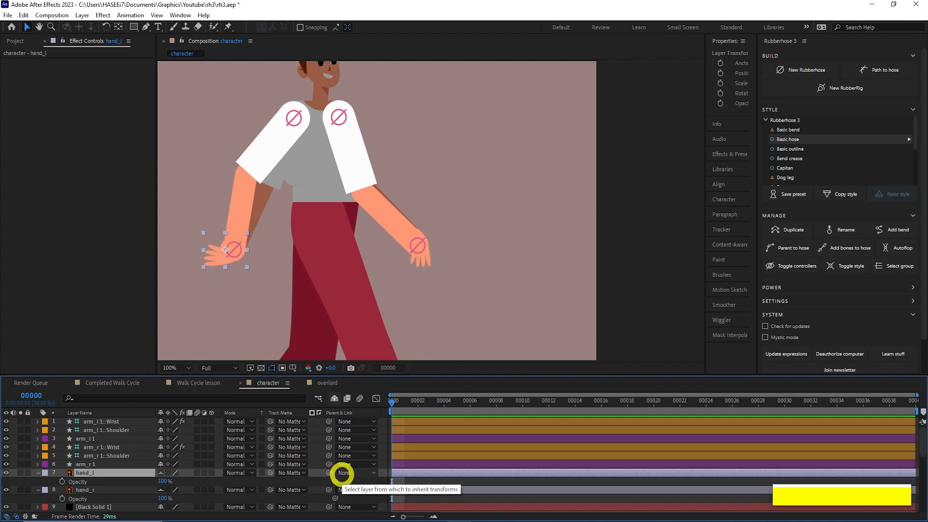
Parent hand_l to arm_l 1::Wrist and hand_r to arm_r 1::Wrist
{"action": "left_click", "coordinate": [342, 473]}
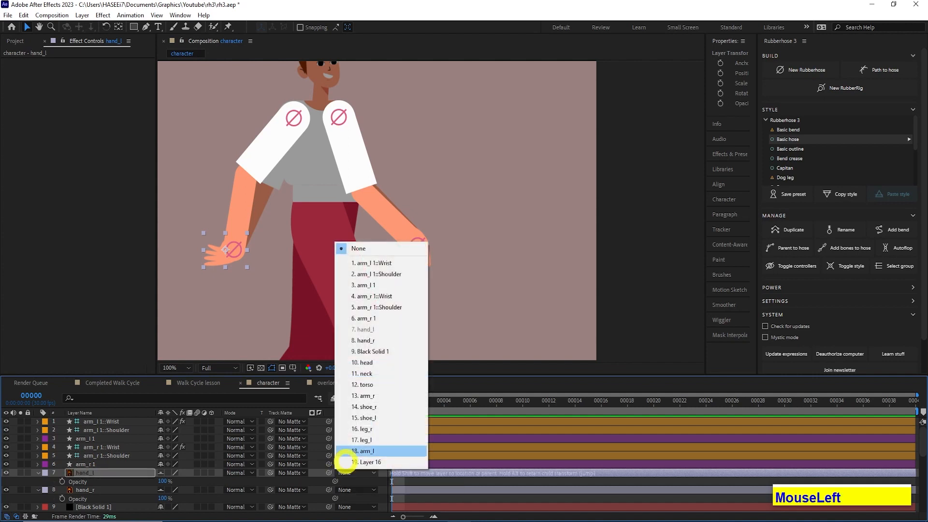
{"action": "left_click", "coordinate": [387, 263]}
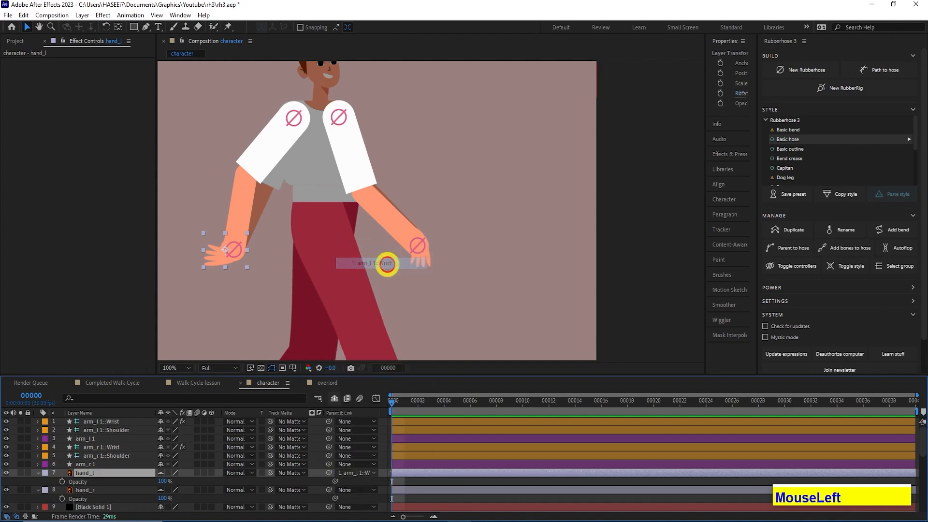
{"action": "left_click", "coordinate": [124, 489]}
{"action": "left_click", "coordinate": [356, 491]}
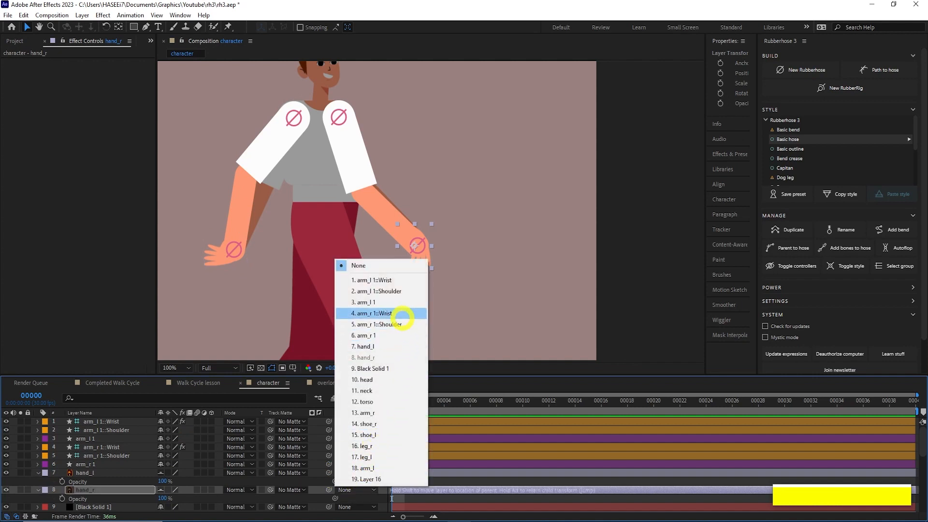
{"action": "left_click", "coordinate": [387, 313]}
Test the front arm rig by moving the arm_r 1::Wrist controller, and undo the move
{"action": "left_click", "coordinate": [125, 446]}
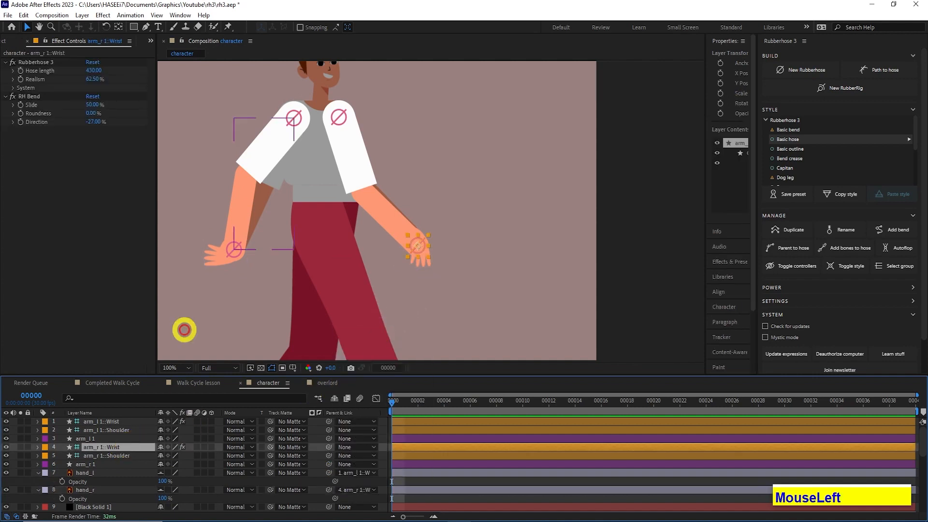
{"action": "left_click", "coordinate": [414, 242]}
{"action": "left_click_drag", "start_coordinate": [414, 242], "coordinate": [445, 263]}
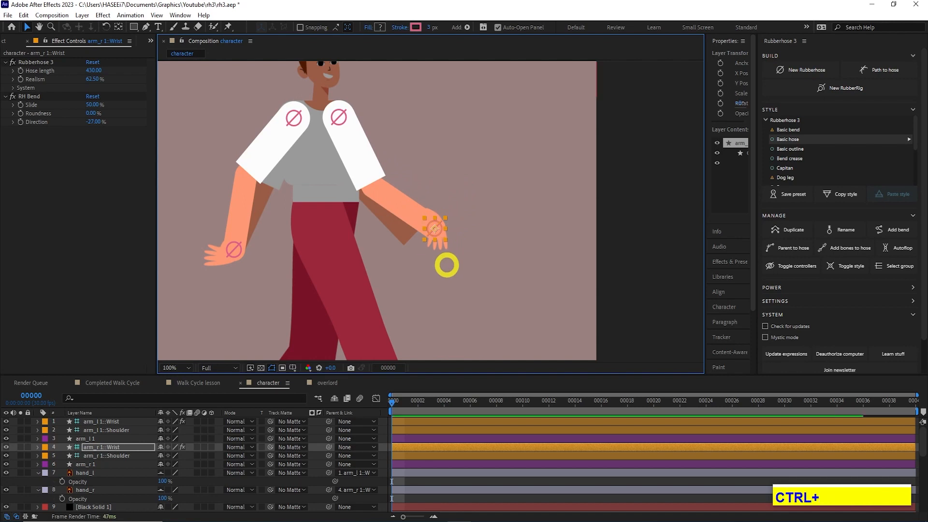
{"action": "key", "text": "ctrl+z"}
Nudge the hand_r and hand_l layers so each hand lines up with the end of its arm
{"action": "scroll", "coordinate": [447, 265], "scroll_direction": "up", "scroll_amount": 4}
{"action": "left_click", "coordinate": [373, 286]}
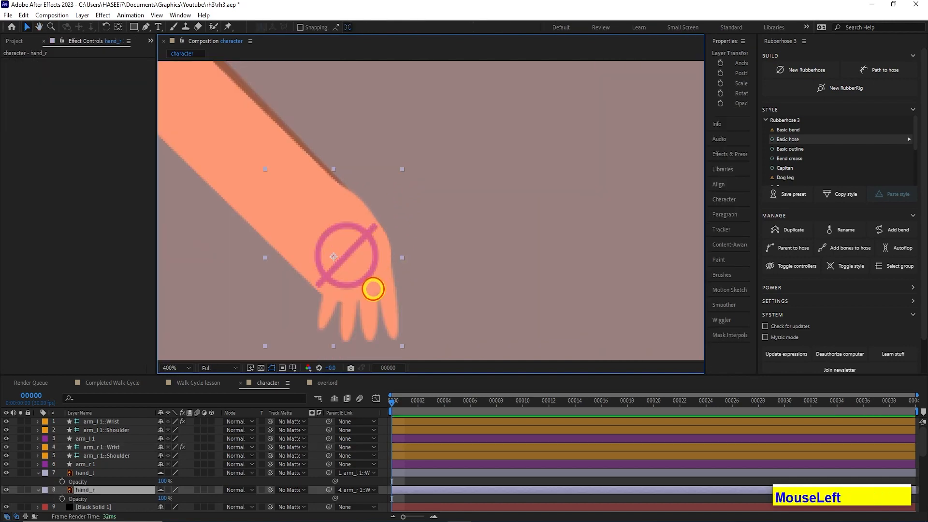
{"action": "left_click_drag", "start_coordinate": [380, 300], "coordinate": [380, 300]}
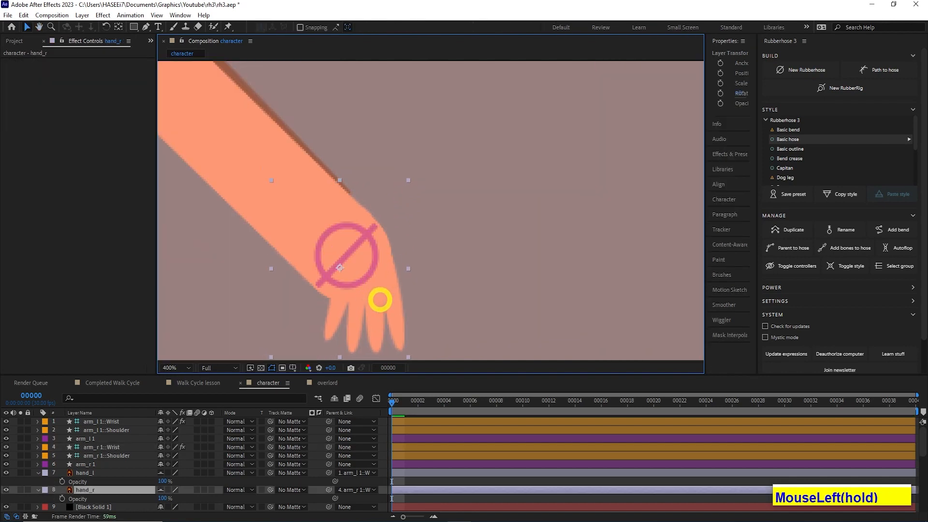
{"action": "scroll", "coordinate": [257, 272], "scroll_direction": "down", "scroll_amount": 1}
{"action": "left_click_drag", "start_coordinate": [257, 272], "coordinate": [561, 257]}
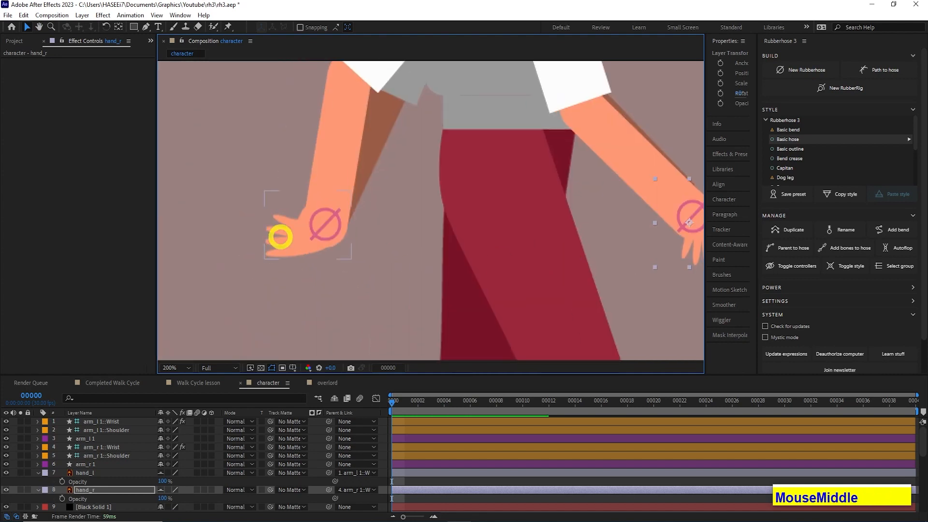
{"action": "left_click_drag", "start_coordinate": [278, 238], "coordinate": [281, 238]}
{"action": "scroll", "coordinate": [281, 239], "scroll_direction": "down", "scroll_amount": 1}
{"action": "left_click_drag", "start_coordinate": [464, 259], "coordinate": [346, 350]}
Collapse the hand layers' Opacity properties and hide the shy layers
{"action": "left_click", "coordinate": [38, 473]}
{"action": "left_click", "coordinate": [38, 482]}
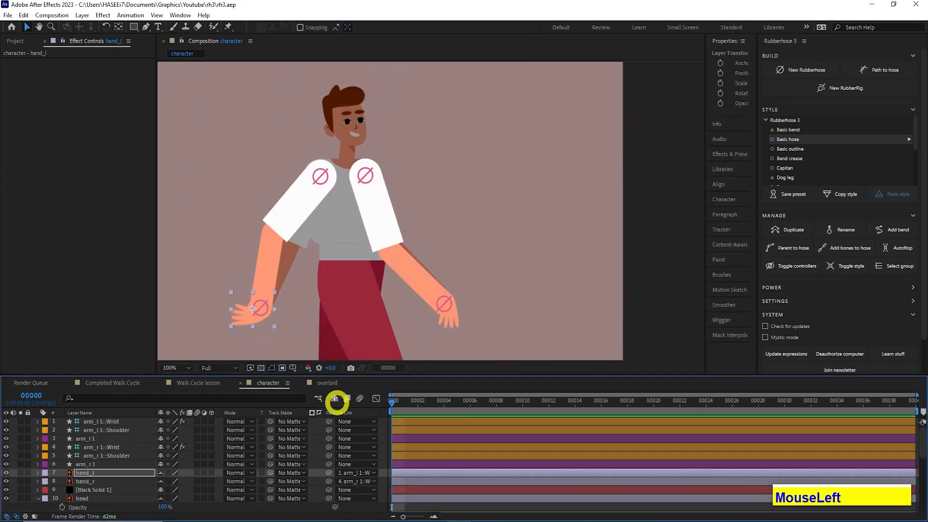
{"action": "left_click", "coordinate": [333, 398]}
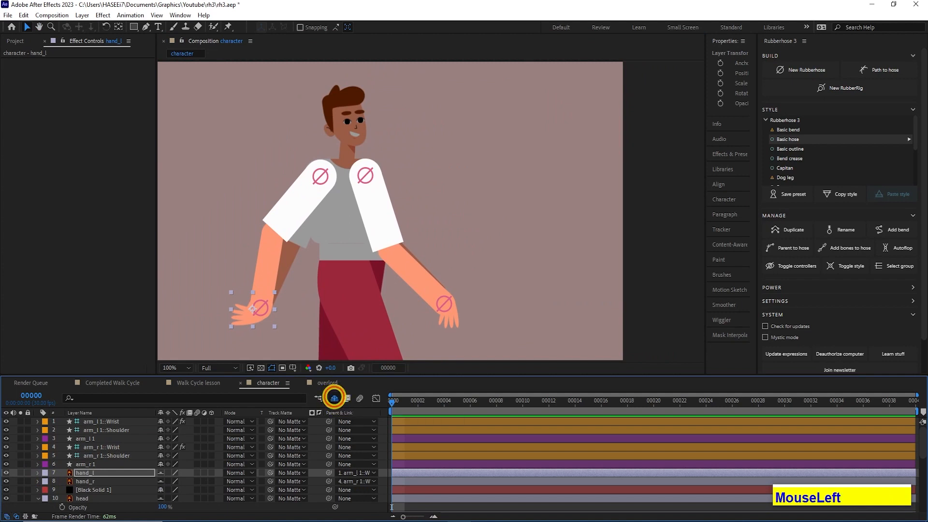
{"action": "scroll", "coordinate": [421, 262], "scroll_direction": "down", "scroll_amount": 2}
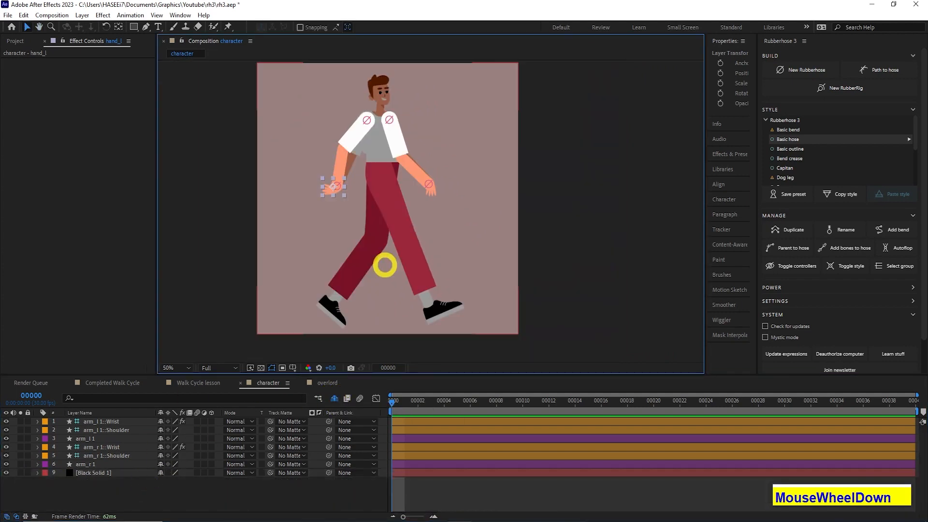
{"action": "left_click_drag", "start_coordinate": [392, 269], "coordinate": [375, 293]}
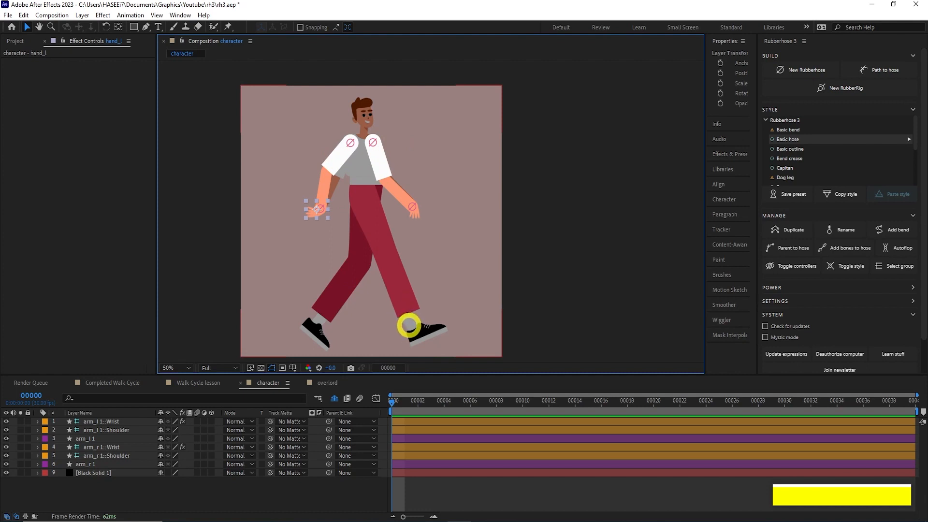
Duplicate the arm_l 1 hose group with Rubberhose as leg_l
{"action": "left_click", "coordinate": [99, 438]}
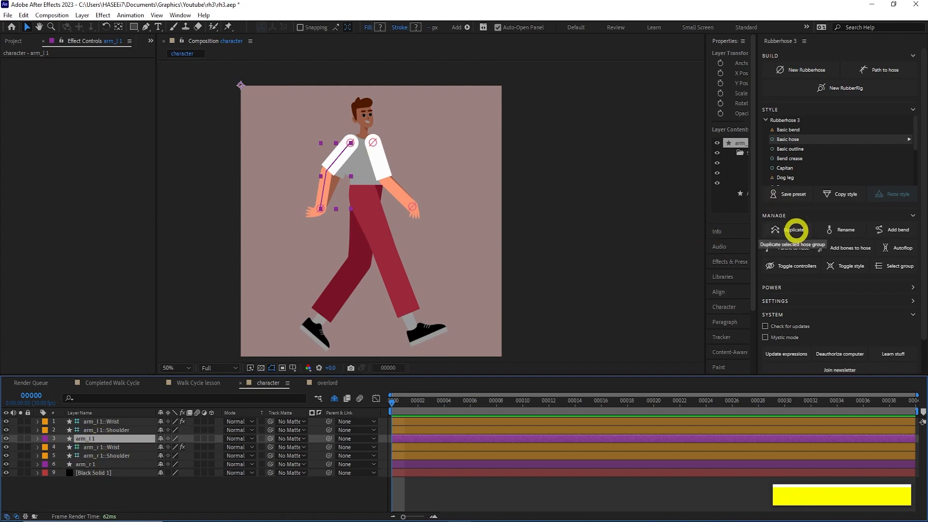
{"action": "left_click", "coordinate": [795, 231]}
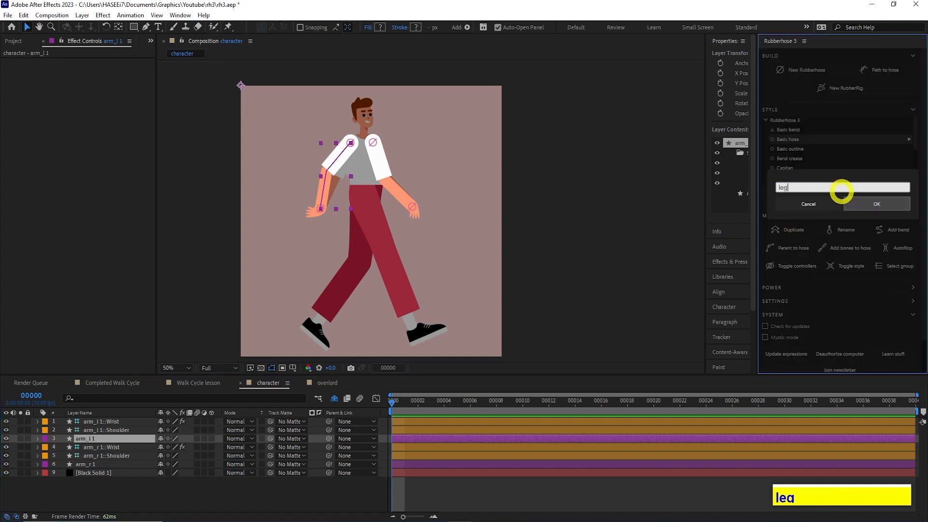
{"action": "type", "text": "leg"}
{"action": "key", "text": "BackSpace"}
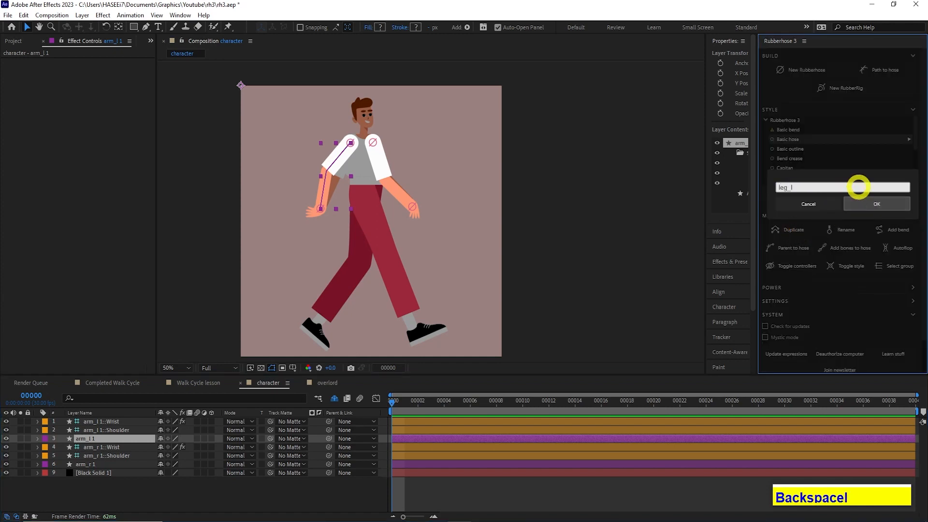
{"action": "left_click", "coordinate": [877, 203]}
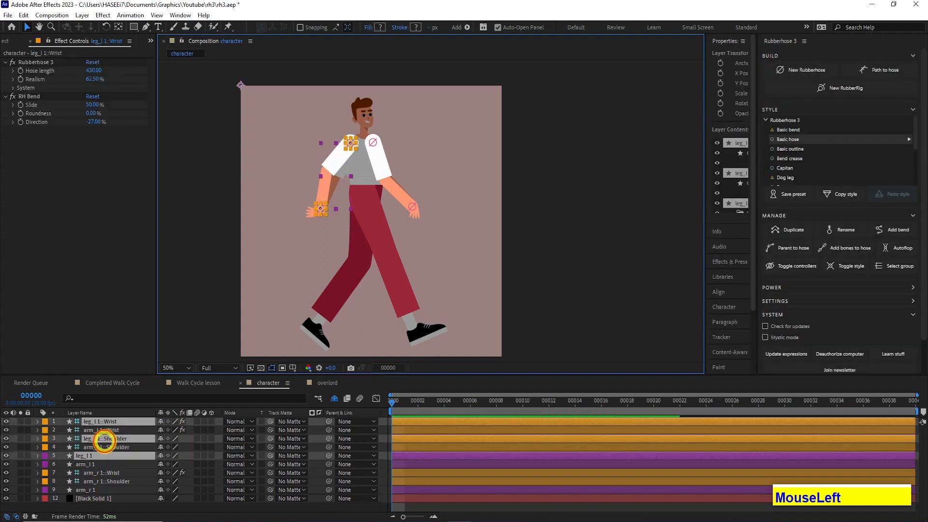
Group the leg_l 1 layers above the arm layers and give its Wrist and Shoulder controllers the Green label
{"action": "left_click_drag", "start_coordinate": [104, 440], "coordinate": [89, 425]}
{"action": "left_click", "coordinate": [87, 428], "text": "ctrl"}
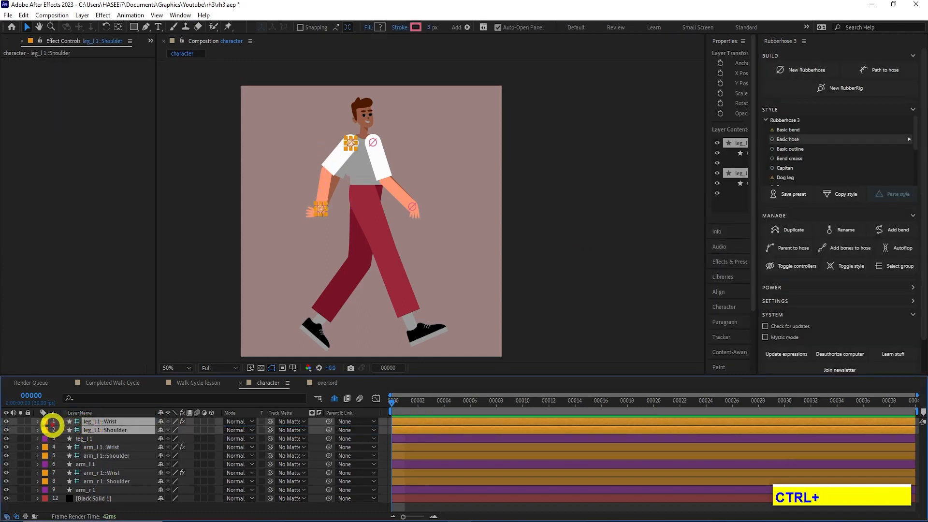
{"action": "left_click", "coordinate": [45, 422]}
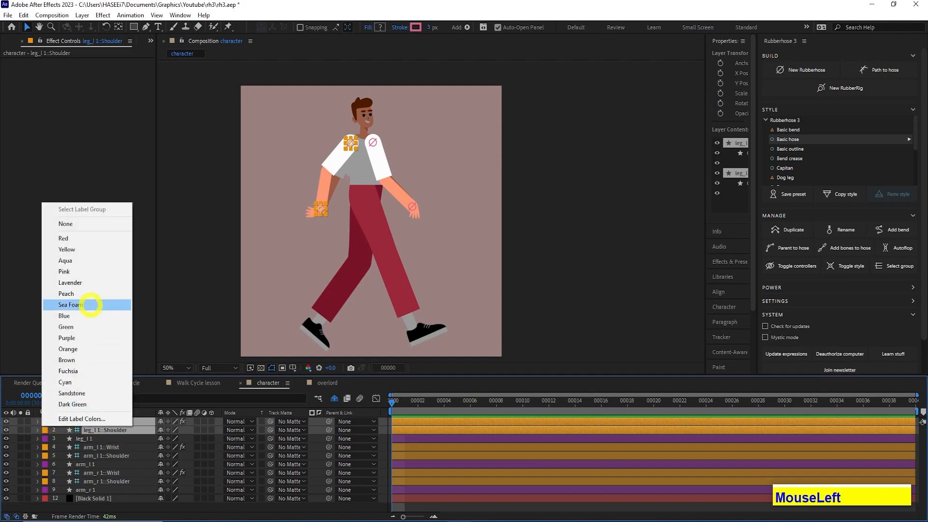
{"action": "left_click", "coordinate": [72, 327]}
Rename the leg_l 1 Wrist controller as leg_l 1::Ankle and the Shoulder controller as leg_l 1::Hip
{"action": "right_click", "coordinate": [102, 422]}
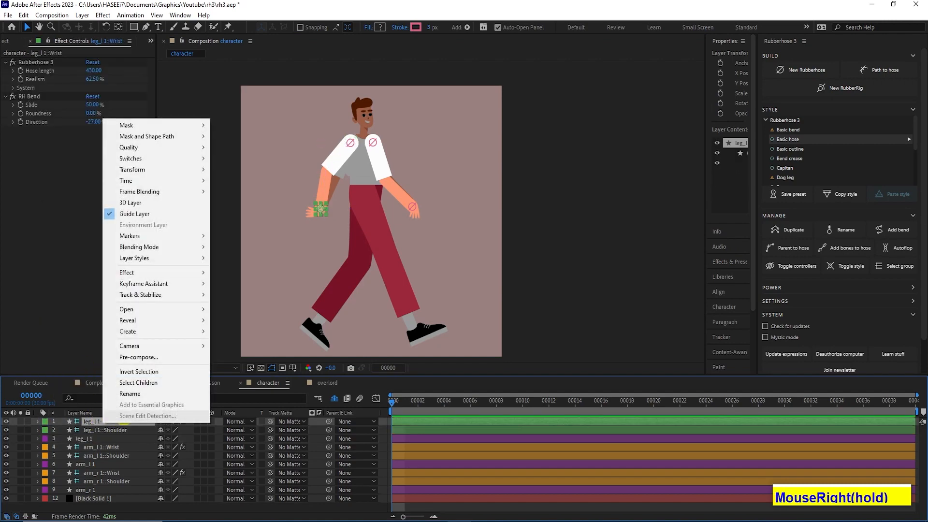
{"action": "left_click", "coordinate": [125, 401]}
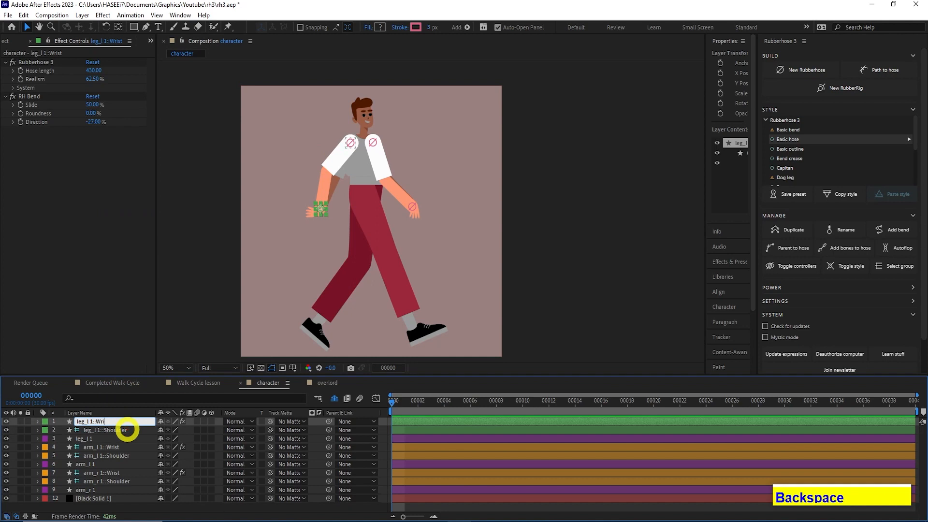
{"action": "type", "text": "Ankl"}
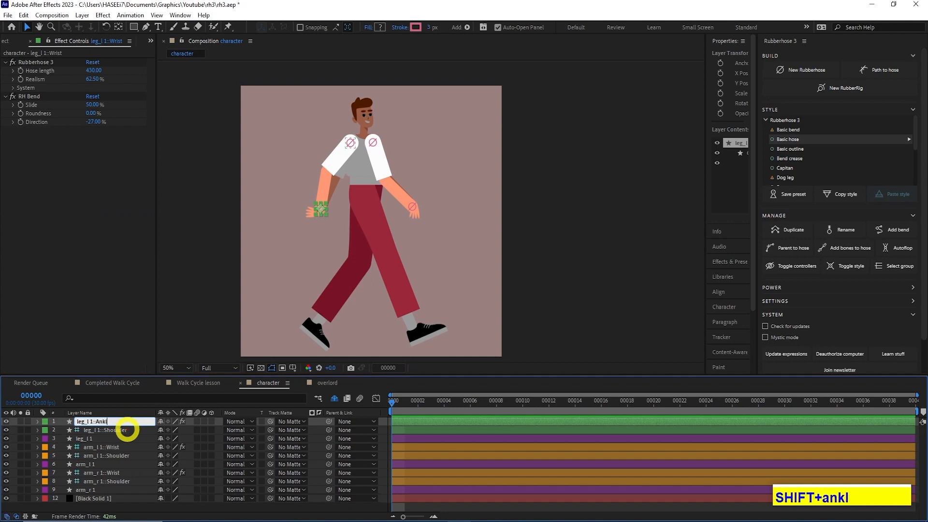
{"action": "type", "text": "e"}
{"action": "left_click", "coordinate": [127, 430]}
{"action": "right_click", "coordinate": [128, 430]}
{"action": "left_click", "coordinate": [135, 409]}
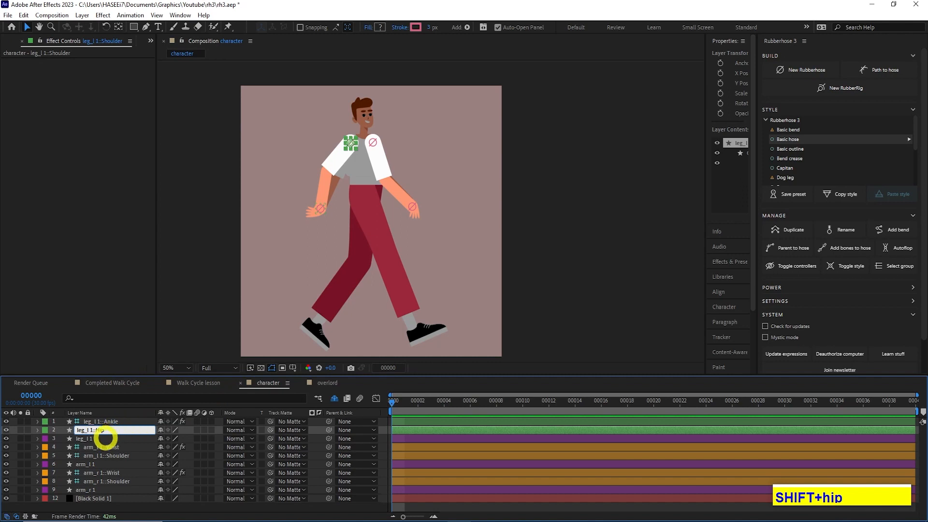
{"action": "type", "text": "Hip"}
{"action": "left_click", "coordinate": [294, 221]}
Place the leg_l 1 ankle controller at the rear shoe and its hip controller at the top of the trousers
{"action": "left_click_drag", "start_coordinate": [322, 208], "coordinate": [319, 321]}
{"action": "left_click_drag", "start_coordinate": [352, 145], "coordinate": [369, 192]}
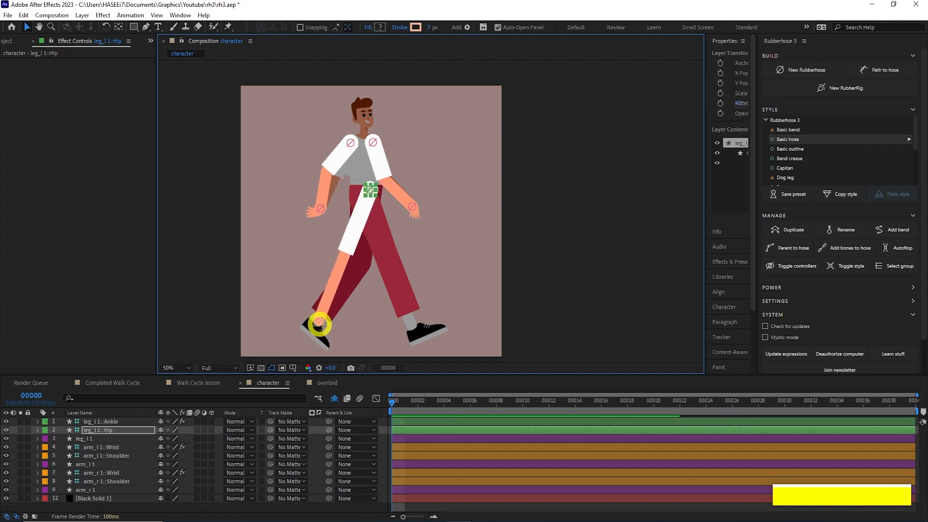
Set the leg_l 1 hose length to about 584 and increase the bend direction until the knee follows the rear leg
{"action": "left_click", "coordinate": [99, 439]}
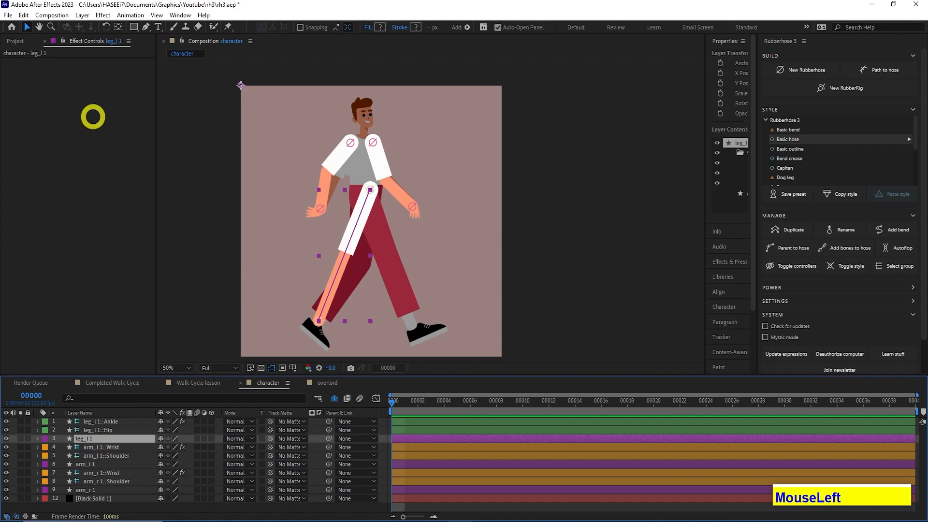
{"action": "left_click", "coordinate": [95, 421]}
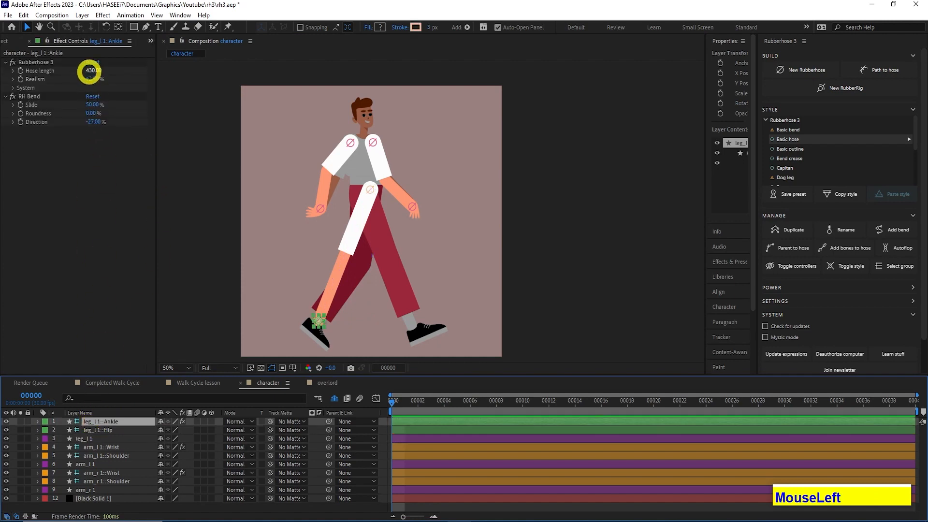
{"action": "left_click_drag", "start_coordinate": [92, 71], "coordinate": [168, 77]}
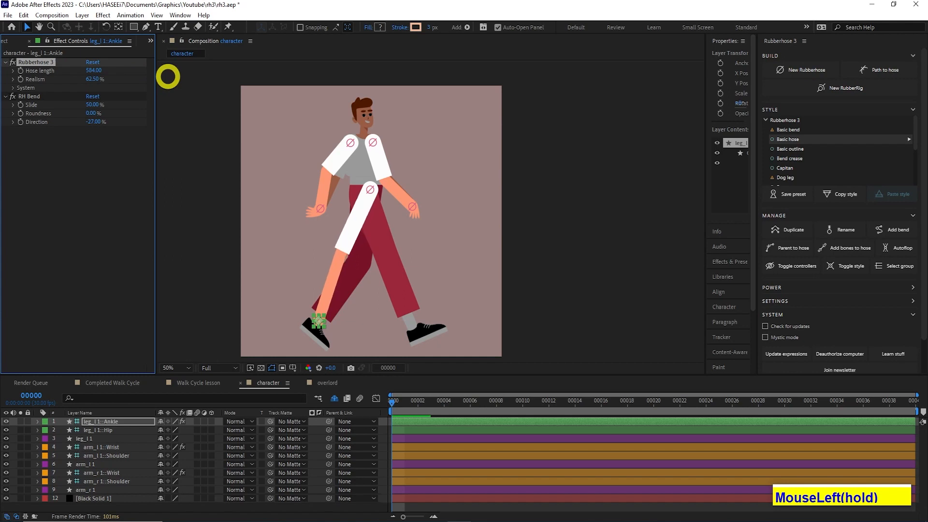
{"action": "left_click_drag", "start_coordinate": [95, 125], "coordinate": [146, 124]}
Expand the Style contents of the leg_l 1 layer and rename the shoulder group as hip
{"action": "left_click", "coordinate": [82, 438]}
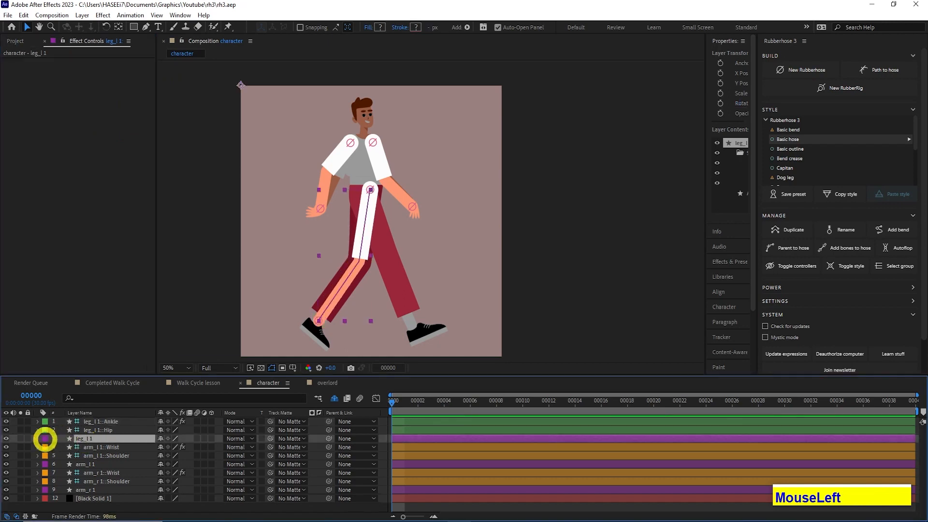
{"action": "left_click", "coordinate": [37, 438]}
{"action": "left_click", "coordinate": [45, 447]}
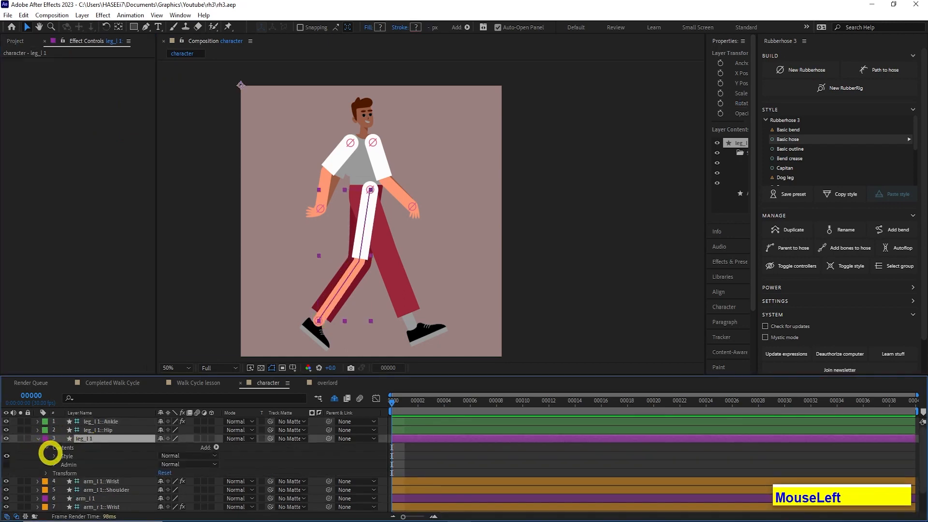
{"action": "left_click", "coordinate": [53, 456]}
{"action": "left_click", "coordinate": [78, 464]}
{"action": "right_click", "coordinate": [77, 464]}
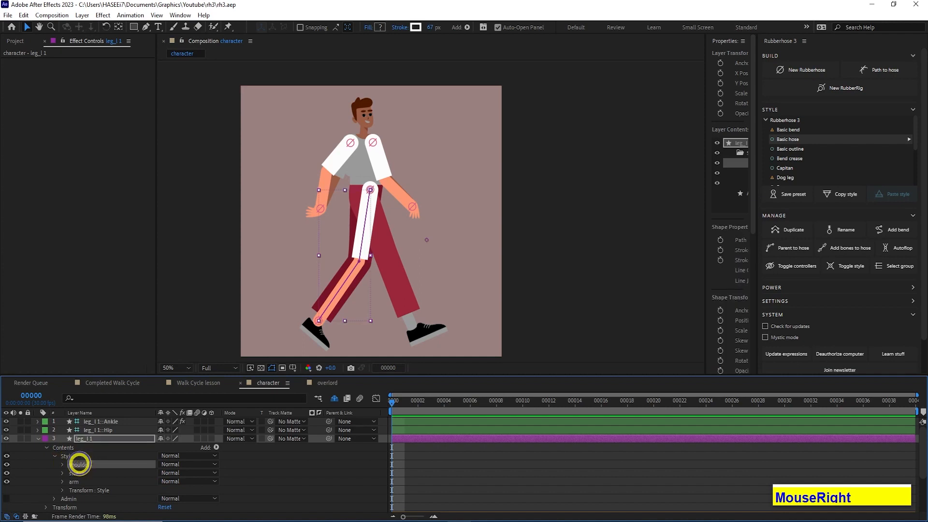
{"action": "left_click", "coordinate": [77, 464]}
{"action": "key", "text": "Return"}
{"action": "type", "text": "hip"}
{"action": "key", "text": "Return"}
Rename leg_l 1's sleeve group as trouser and its arm group as leg
{"action": "left_click", "coordinate": [79, 473]}
{"action": "key", "text": "Return"}
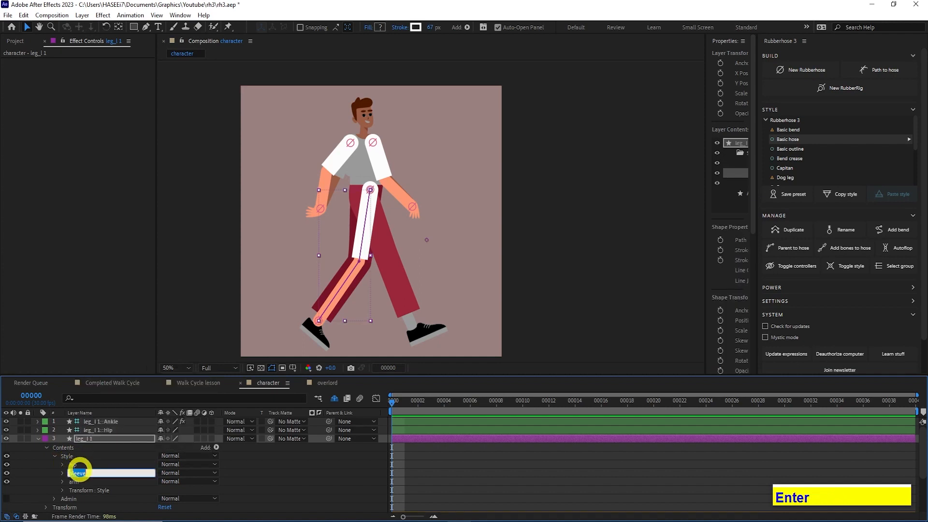
{"action": "type", "text": "trsou"}
{"action": "key", "text": "BackSpace"}
{"action": "key", "text": "BackSpace"}
{"action": "key", "text": "BackSpace"}
{"action": "type", "text": "ouser"}
{"action": "key", "text": "Return"}
{"action": "left_click", "coordinate": [76, 482]}
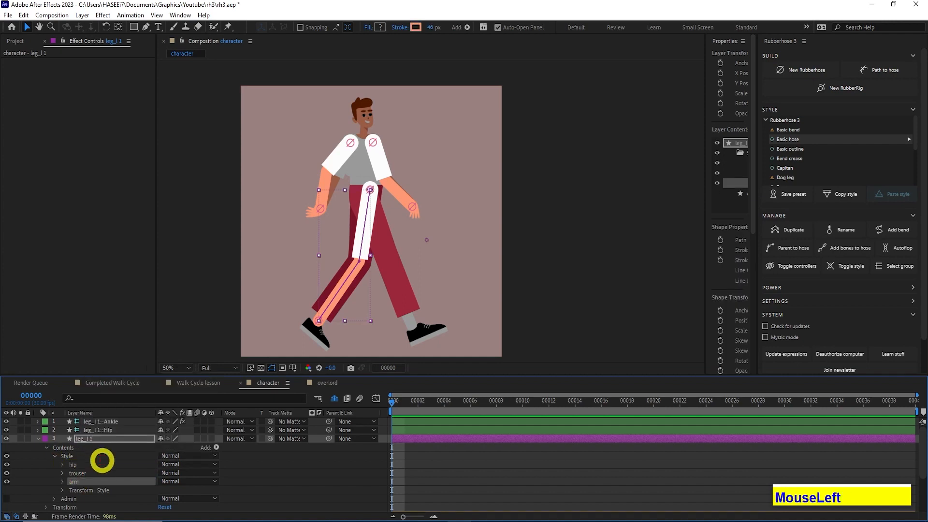
{"action": "key", "text": "Return"}
{"action": "type", "text": "leg"}
{"action": "key", "text": "Return"}
Set the End value of the trouser group's Trim Paths 1 to 95%
{"action": "left_click", "coordinate": [63, 473]}
{"action": "left_click", "coordinate": [70, 491]}
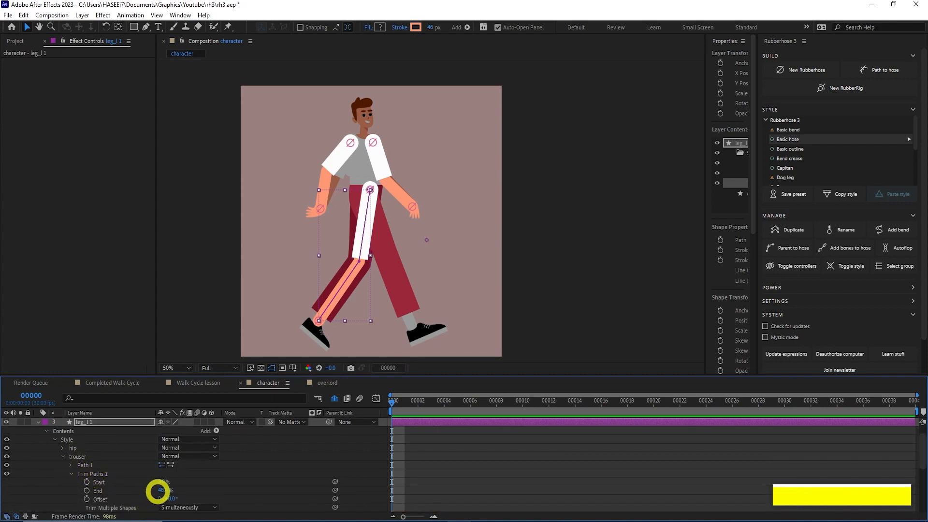
{"action": "left_click", "coordinate": [160, 491]}
{"action": "key", "text": "shift+Up"}
{"action": "key", "text": "shift+Up"}
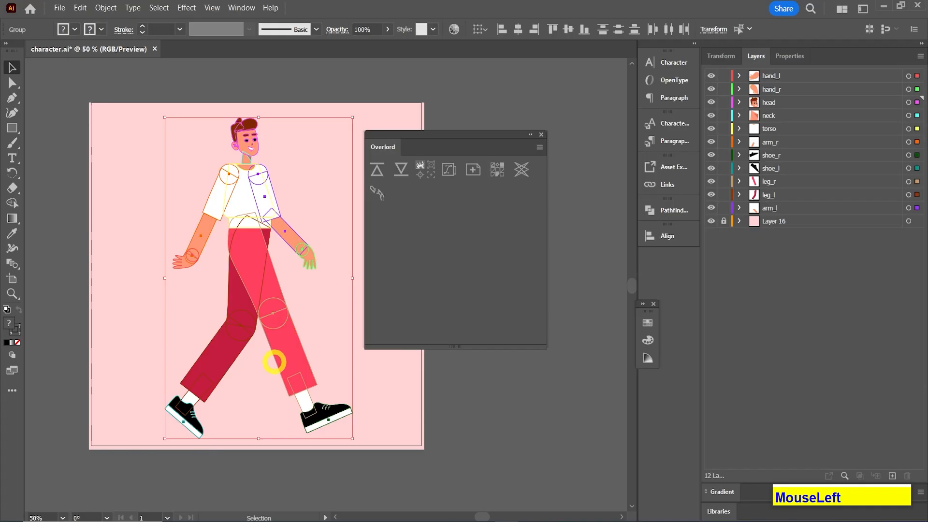
Switch to Illustrator and copy the hex fill colour C61E3F from the rear trouser leg
{"action": "left_click", "coordinate": [244, 390]}
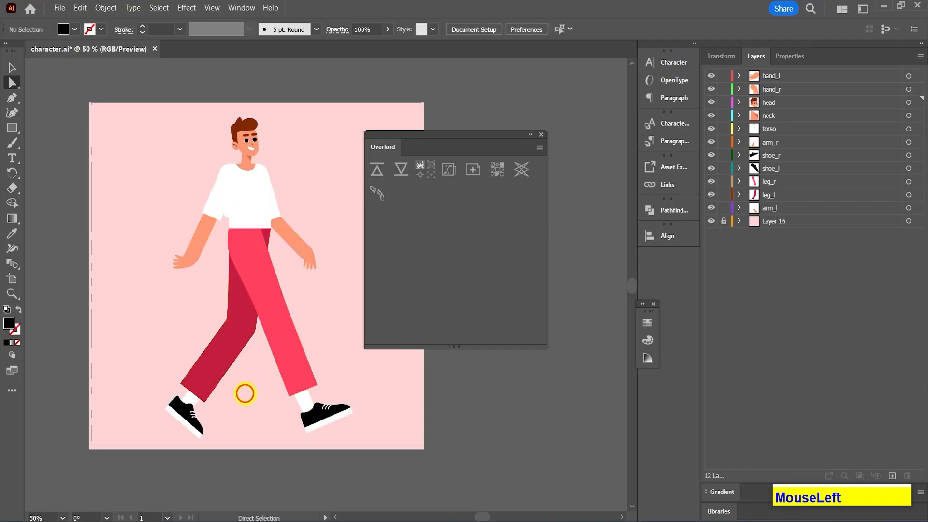
{"action": "left_click", "coordinate": [201, 358]}
{"action": "double_click", "coordinate": [20, 326]}
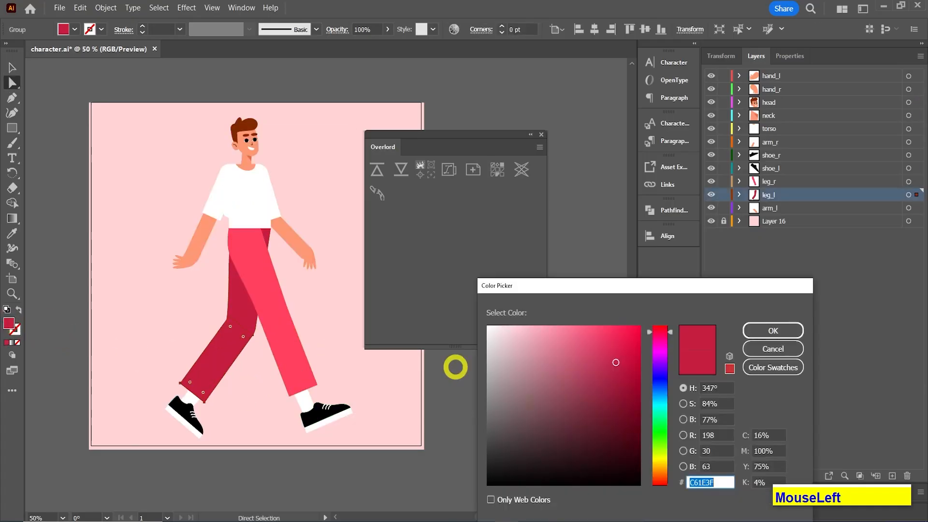
{"action": "key", "text": "ctrl+c"}
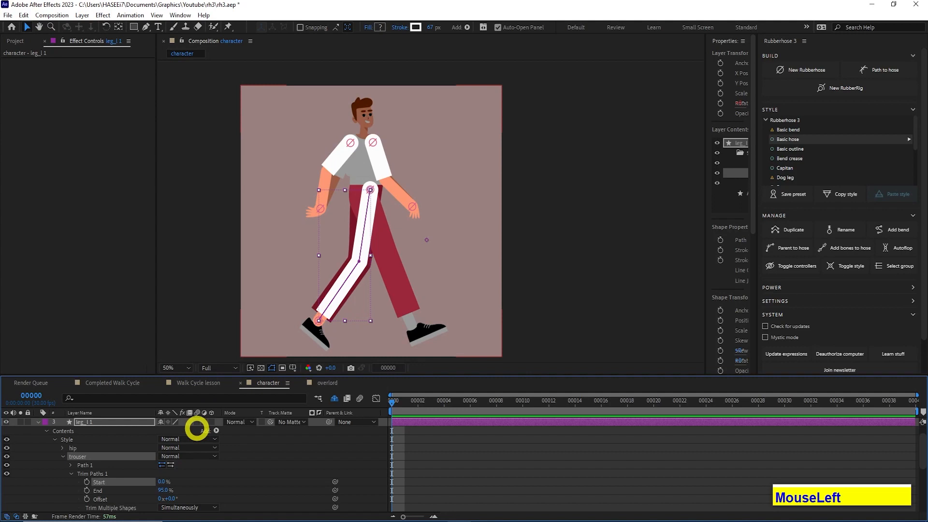
Set the stroke colour of leg_l 1's trouser group to the copied hex value C61E3F
{"action": "scroll", "coordinate": [124, 474], "scroll_direction": "down", "scroll_amount": 3}
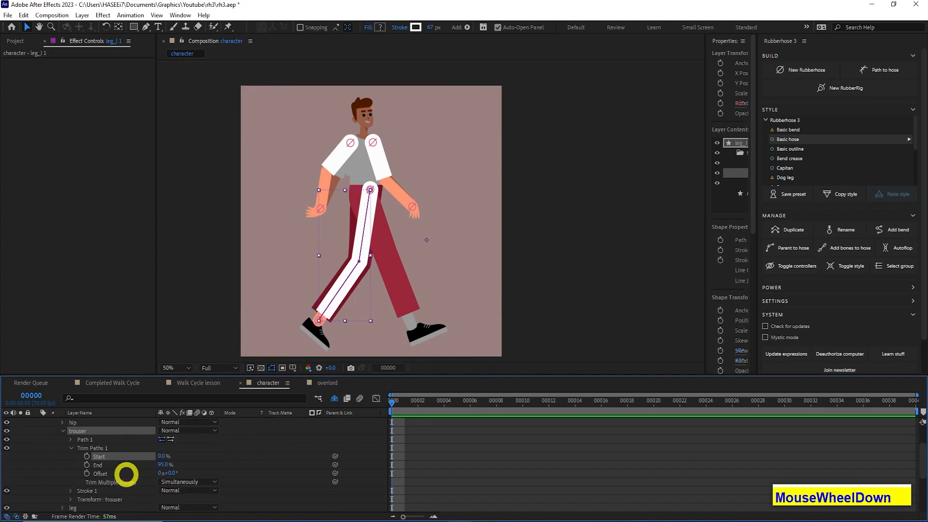
{"action": "left_click", "coordinate": [162, 448]}
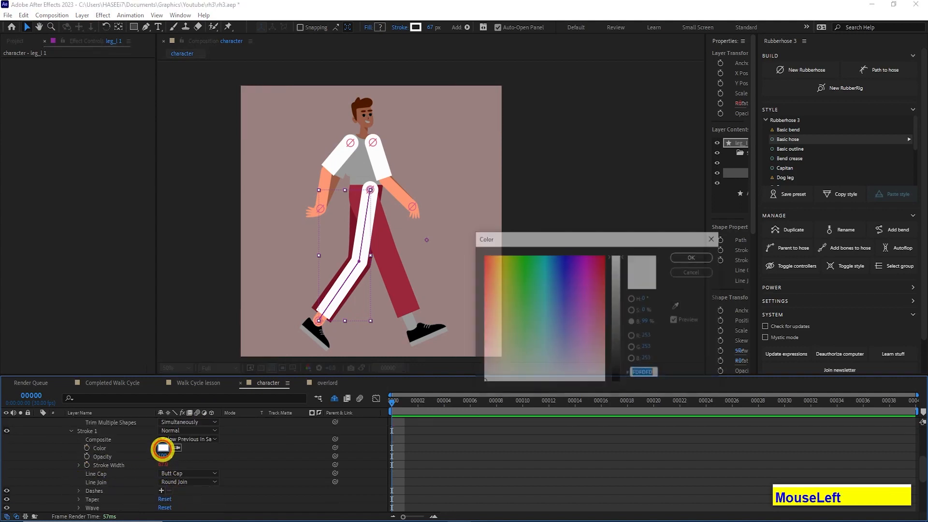
{"action": "key", "text": "ctrl+v"}
{"action": "left_click", "coordinate": [698, 256]}
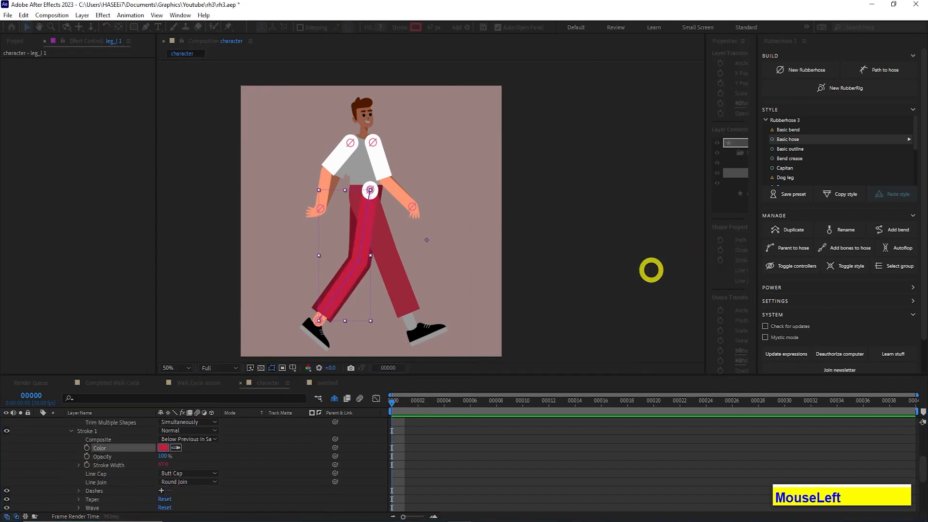
Set the Stroke 1 colour of leg_l 1's hip group to the copied hex value C61E3F
{"action": "scroll", "coordinate": [62, 440], "scroll_direction": "up", "scroll_amount": 5}
{"action": "left_click", "coordinate": [72, 440]}
{"action": "left_click", "coordinate": [73, 463]}
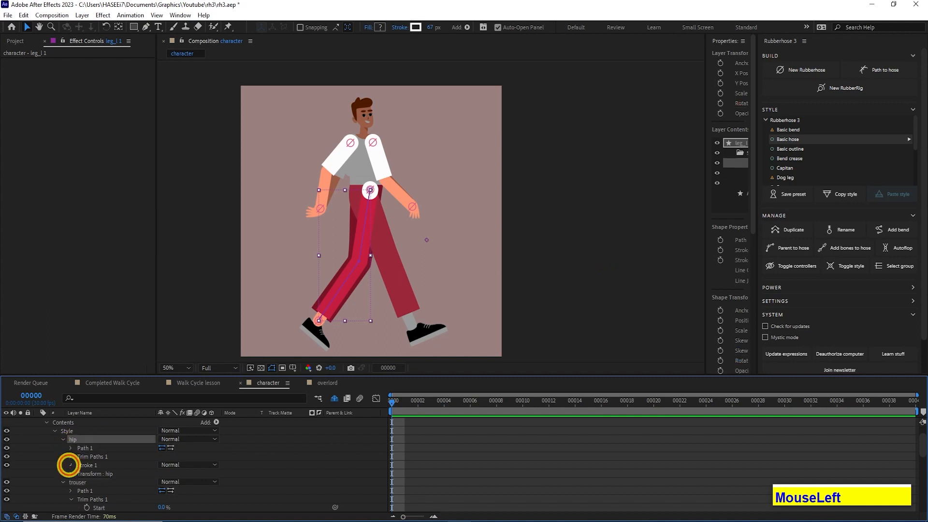
{"action": "scroll", "coordinate": [68, 460], "scroll_direction": "down", "scroll_amount": 2}
{"action": "left_click", "coordinate": [162, 448]}
{"action": "key", "text": "ctrl+v"}
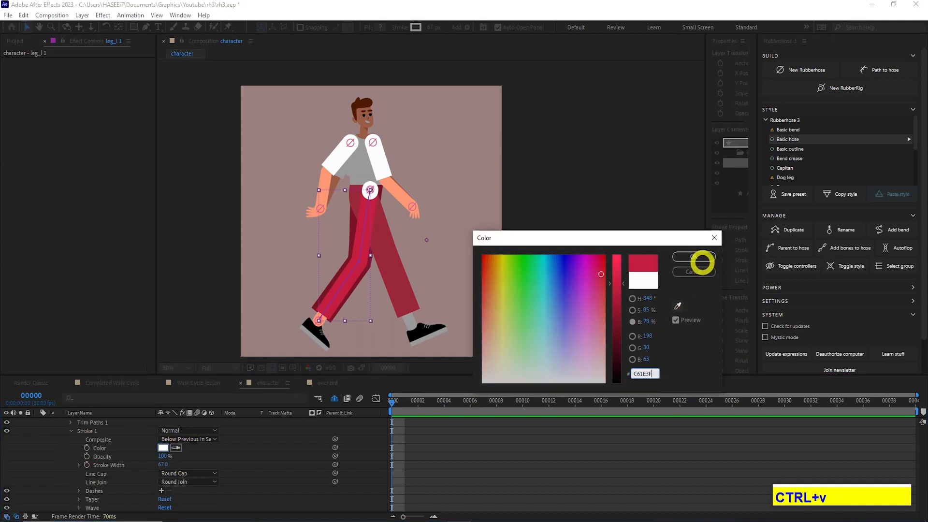
{"action": "left_click", "coordinate": [696, 257]}
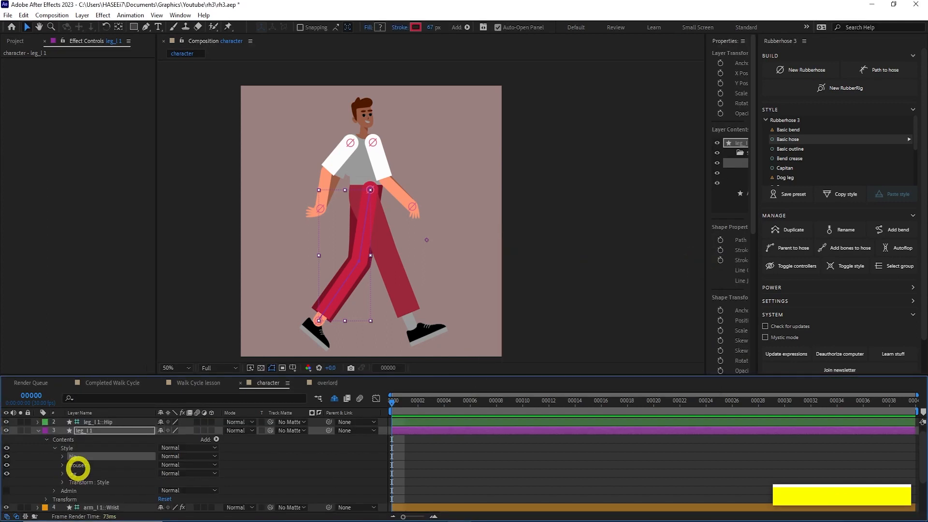
Rename leg_l 1's leg group as sock
{"action": "left_click", "coordinate": [75, 474]}
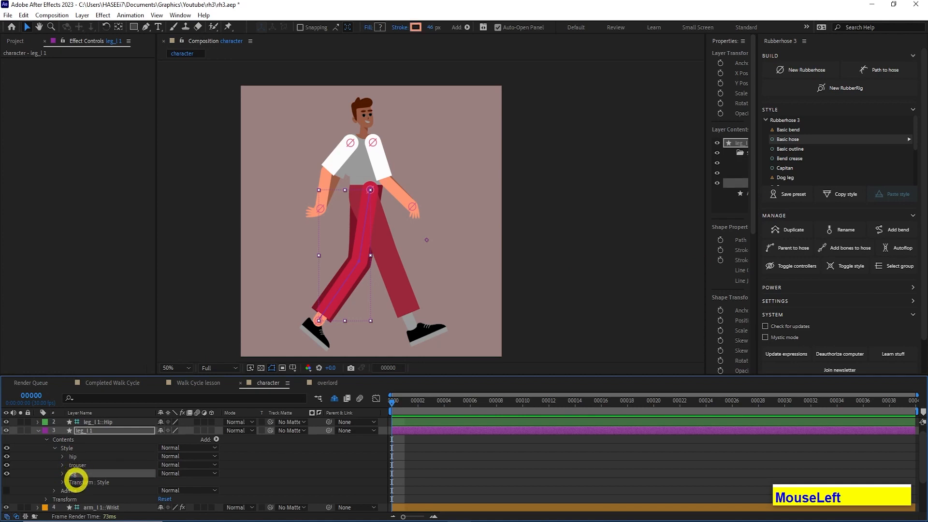
{"action": "key", "text": "Return"}
{"action": "key", "text": "Return"}
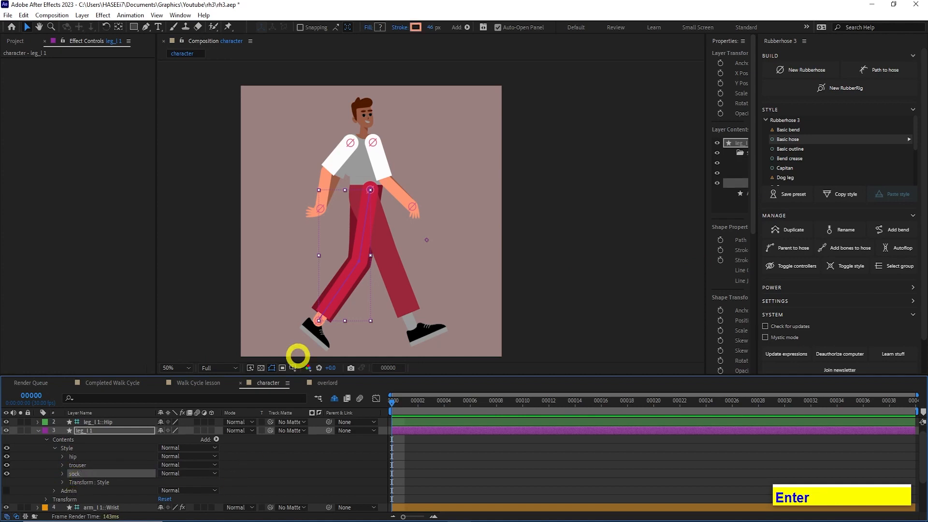
Change the Stroke 1 colour of leg_l 1's sock group to white
{"action": "left_click", "coordinate": [62, 474]}
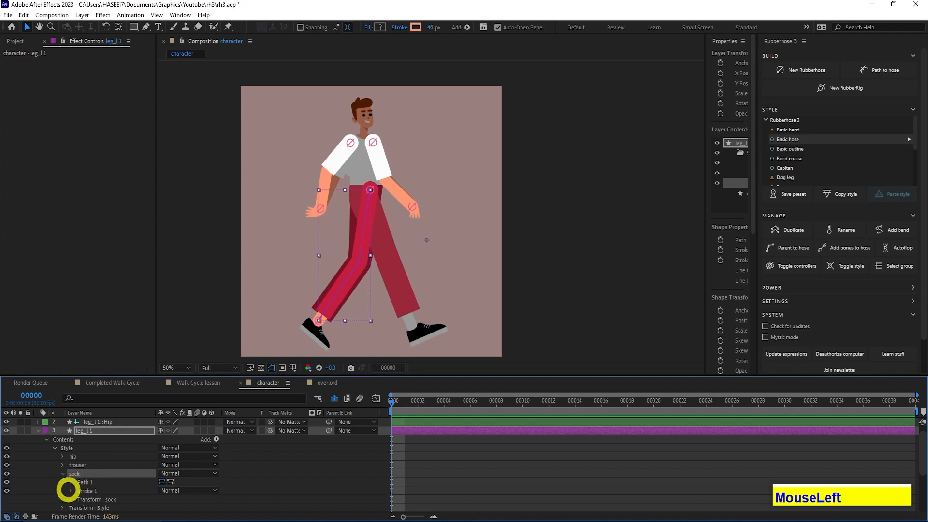
{"action": "left_click", "coordinate": [70, 491]}
{"action": "left_click", "coordinate": [163, 448]}
{"action": "left_click", "coordinate": [507, 322]}
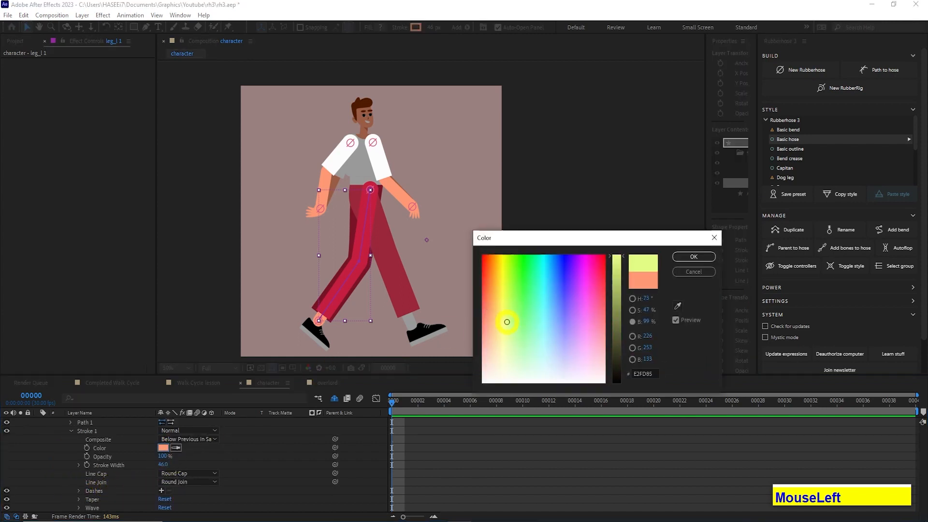
{"action": "left_click", "coordinate": [694, 256]}
{"action": "scroll", "coordinate": [121, 464], "scroll_direction": "up", "scroll_amount": 5}
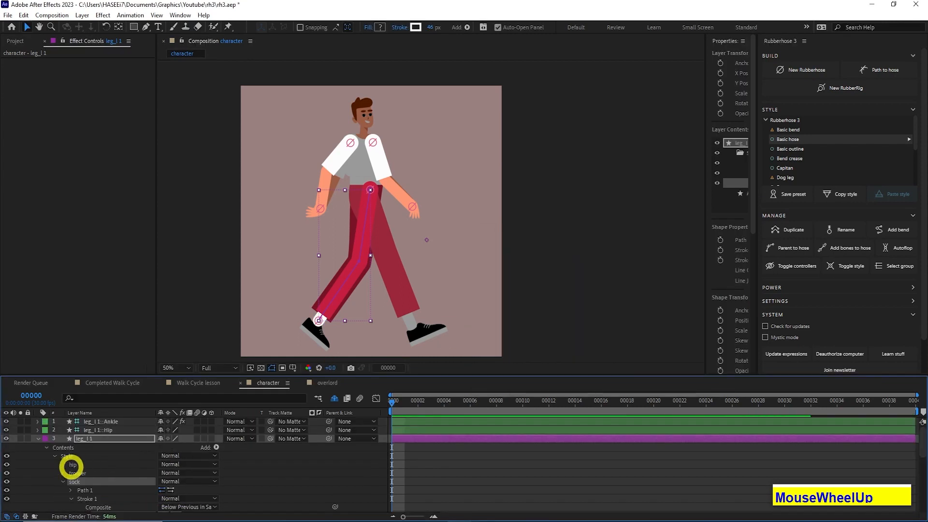
Set the Stroke Width of leg_l 1's trouser group to 100
{"action": "left_click", "coordinate": [63, 473]}
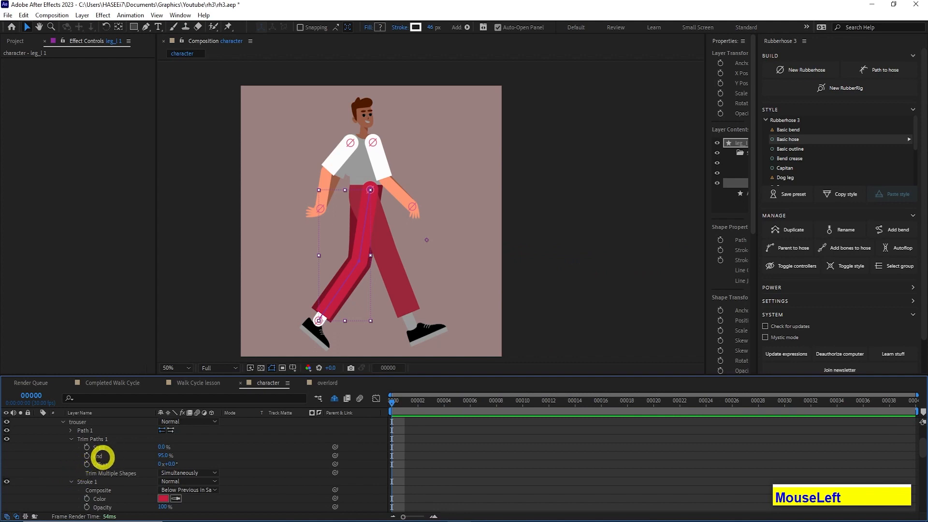
{"action": "scroll", "coordinate": [121, 468], "scroll_direction": "down", "scroll_amount": 1}
{"action": "left_click", "coordinate": [116, 489]}
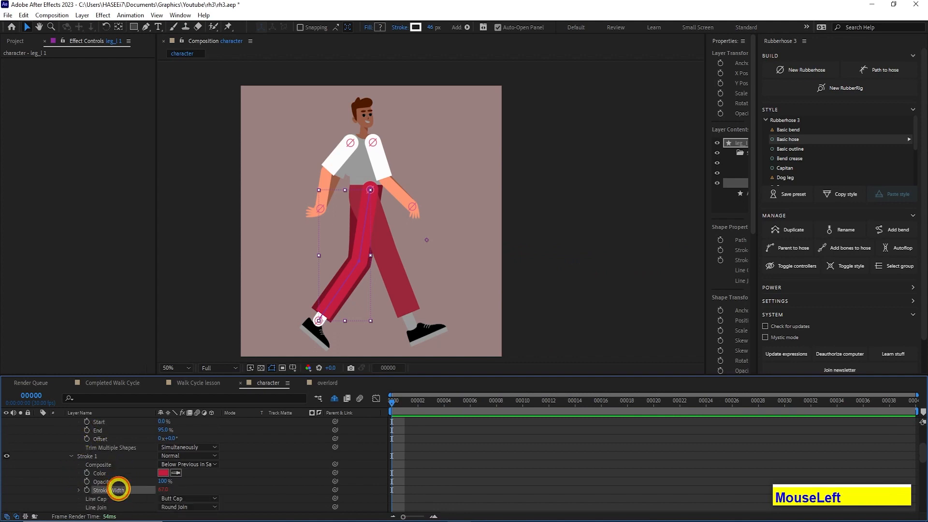
{"action": "left_click", "coordinate": [163, 490]}
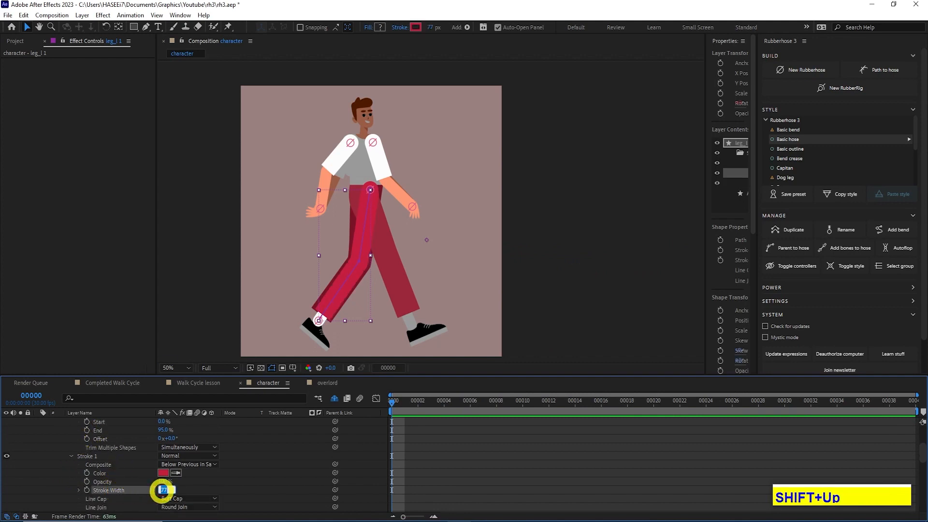
{"action": "key", "text": "shift+Up"}
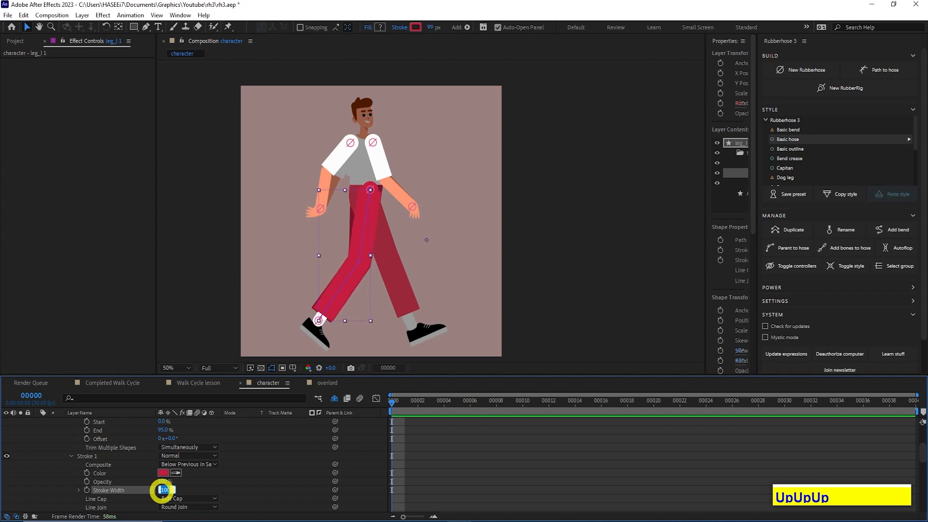
Set the Stroke Width of leg_l 1's hip group to 100 and save the project
{"action": "scroll", "coordinate": [63, 442], "scroll_direction": "up", "scroll_amount": 2}
{"action": "left_click", "coordinate": [63, 442]}
{"action": "left_click", "coordinate": [62, 439]}
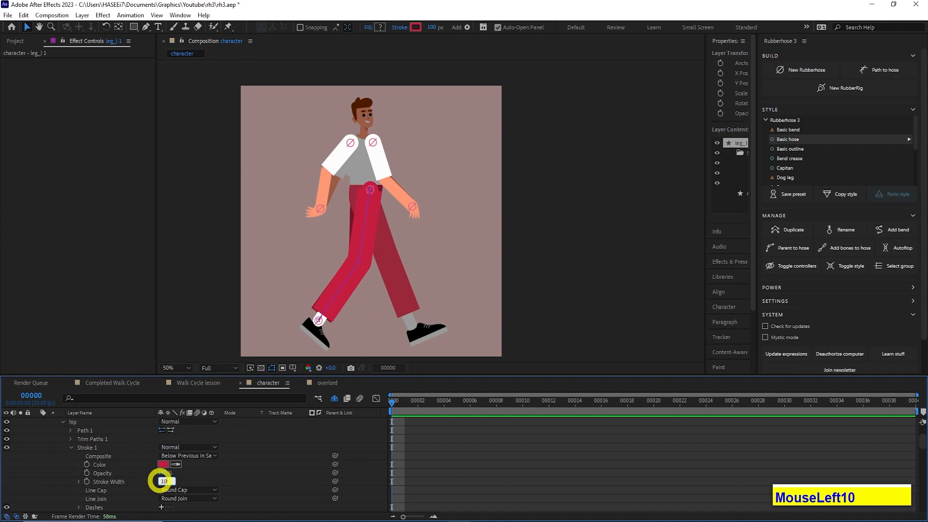
{"action": "key", "text": "ctrl+s"}
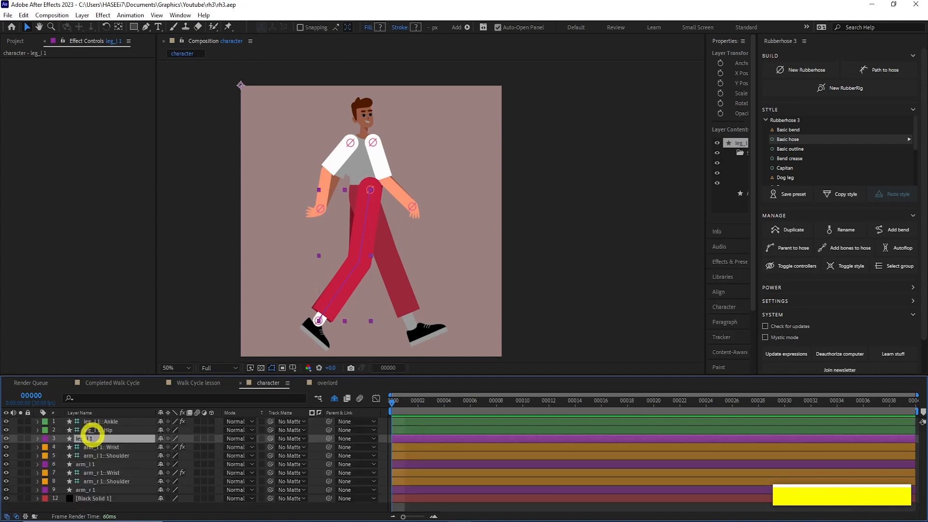
Duplicate the leg_l 1 hose with Rubberhose as leg_r and place the leg_r layers together above the leg_l layers
{"action": "left_click", "coordinate": [787, 230]}
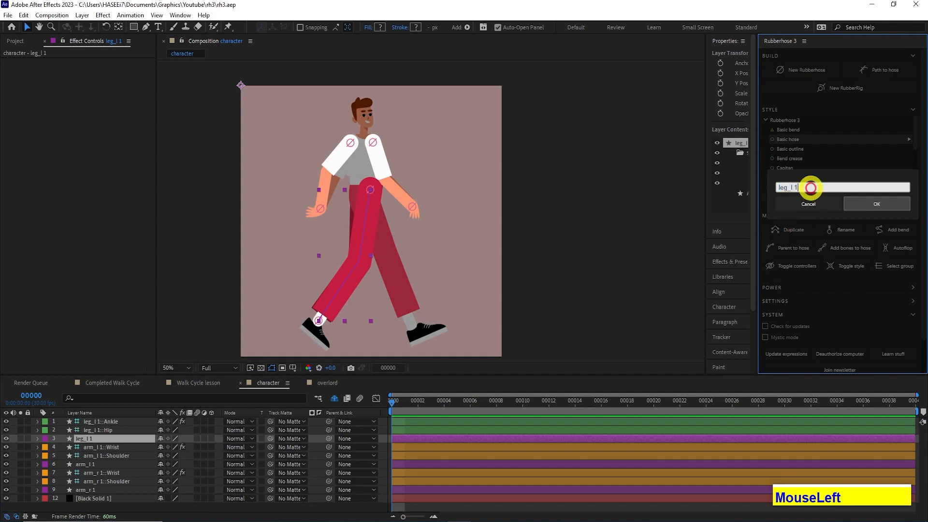
{"action": "key", "text": "BackSpace"}
{"action": "key", "text": "BackSpace"}
{"action": "key", "text": "BackSpace"}
{"action": "type", "text": "r"}
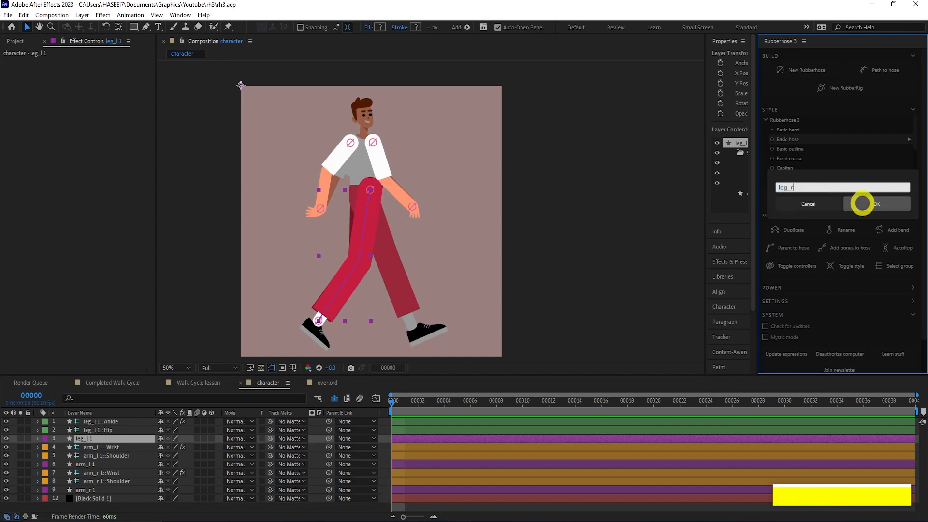
{"action": "left_click", "coordinate": [863, 203]}
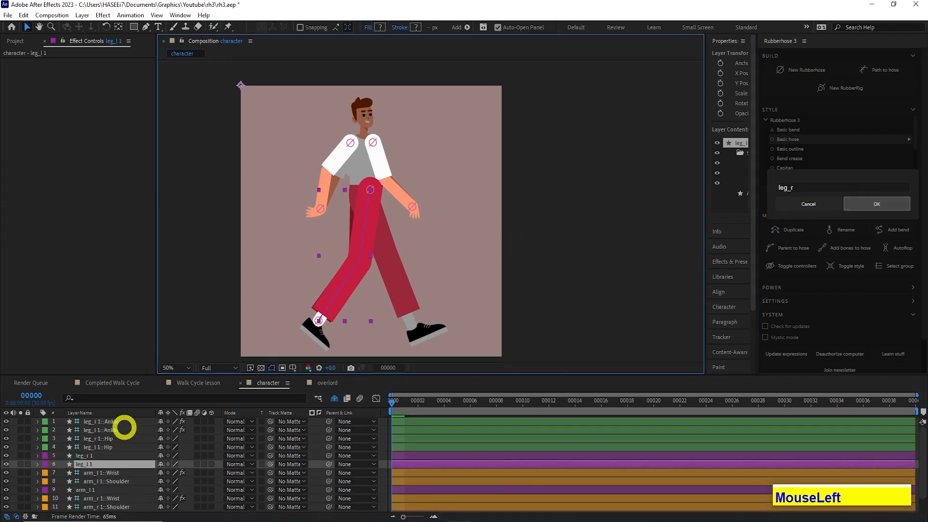
{"action": "left_click_drag", "start_coordinate": [103, 455], "coordinate": [99, 427]}
Place leg_r 1's hip controller at the rear side of the waist and its ankle controller on the front shoe's ankle
{"action": "left_click", "coordinate": [356, 202]}
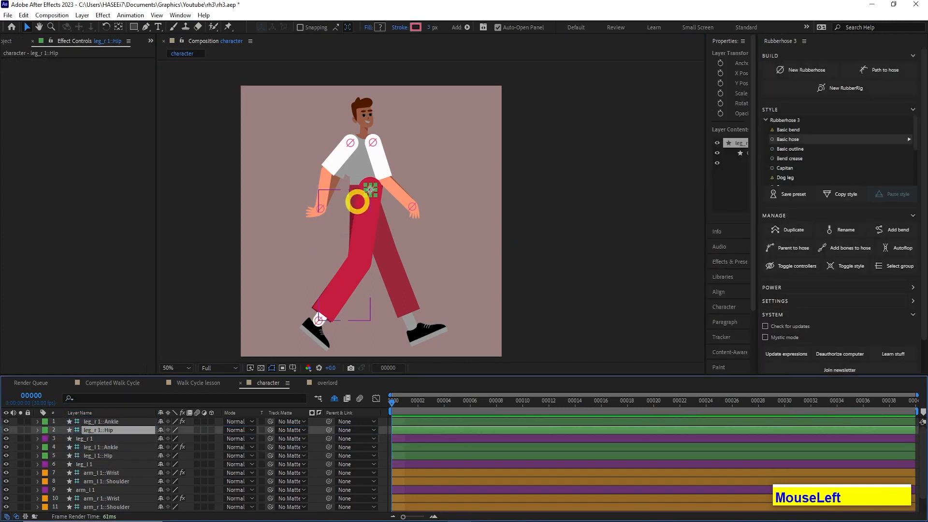
{"action": "left_click_drag", "start_coordinate": [369, 190], "coordinate": [359, 192]}
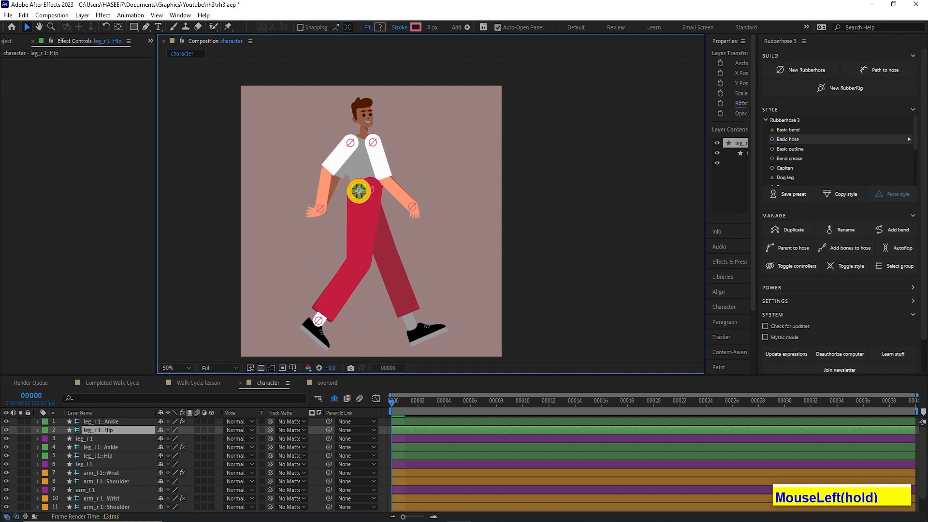
{"action": "left_click", "coordinate": [404, 325]}
{"action": "left_click_drag", "start_coordinate": [405, 326], "coordinate": [411, 326]}
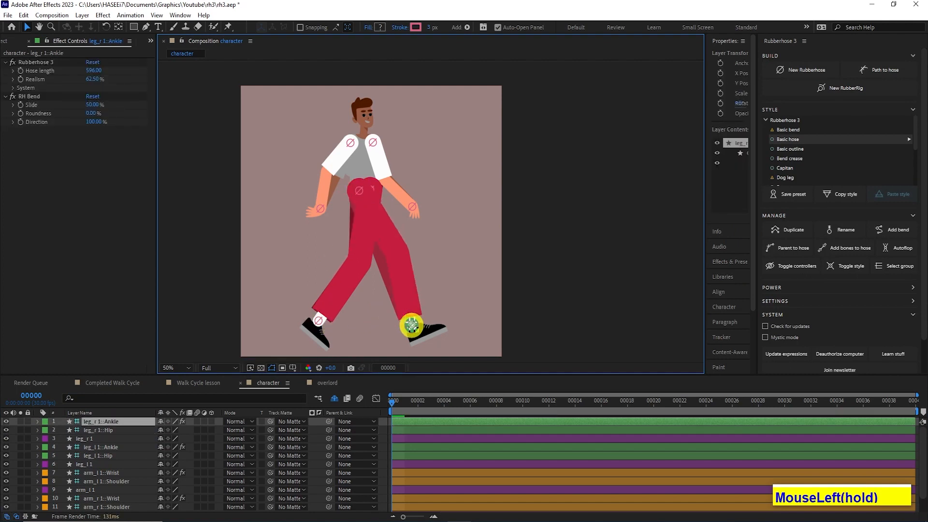
Expand leg_r 1's Style contents and paste the front leg's brighter red into the trouser group's Stroke 1 colour
{"action": "left_click", "coordinate": [38, 438]}
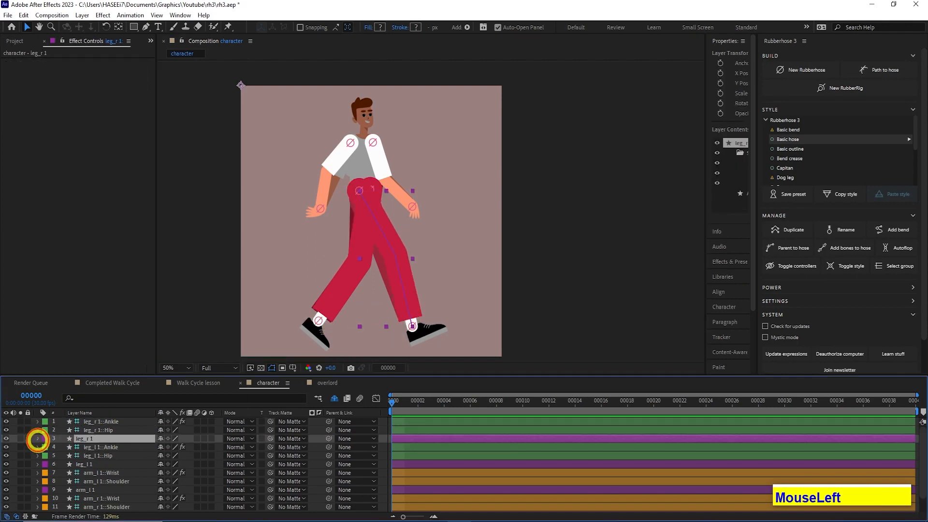
{"action": "left_click", "coordinate": [38, 438]}
{"action": "left_click", "coordinate": [47, 448]}
{"action": "left_click", "coordinate": [55, 456]}
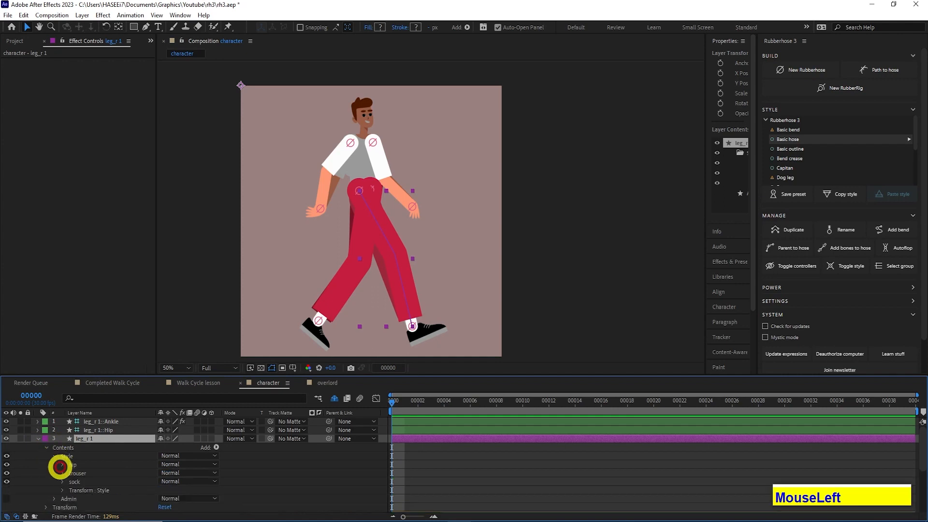
{"action": "left_click", "coordinate": [63, 474]}
{"action": "left_click", "coordinate": [71, 498]}
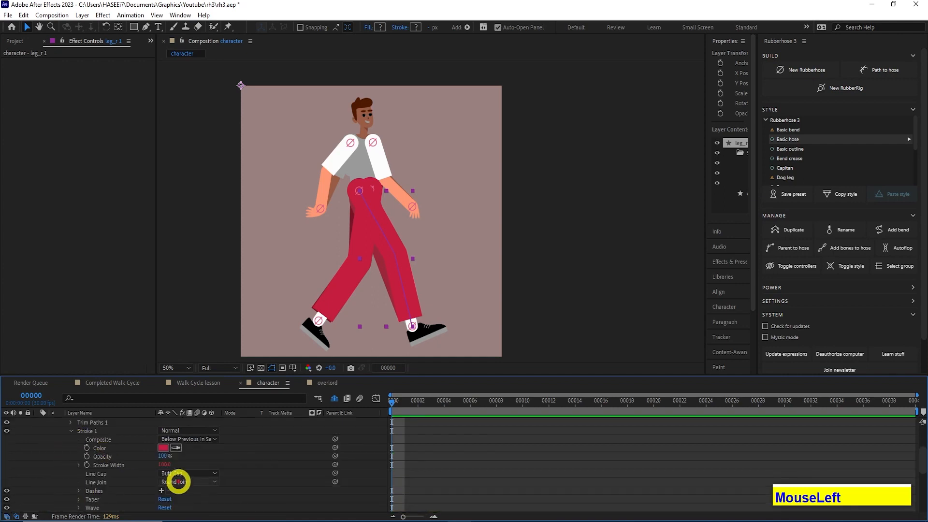
{"action": "left_click", "coordinate": [164, 447]}
{"action": "key", "text": "ctrl+v"}
{"action": "left_click", "coordinate": [692, 257]}
Paste the same brighter red into the Stroke 1 colour of leg_r 1's hip group
{"action": "scroll", "coordinate": [78, 517], "scroll_direction": "up", "scroll_amount": 5}
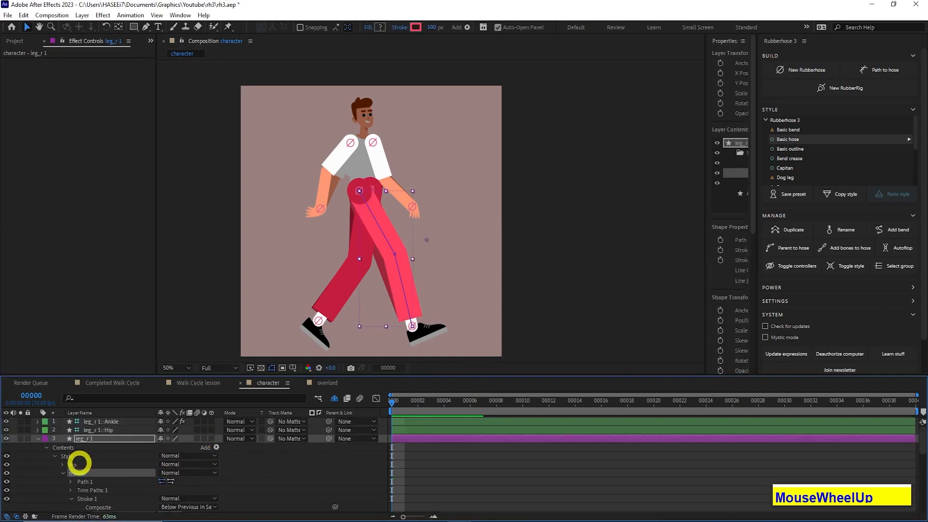
{"action": "left_click", "coordinate": [81, 473]}
{"action": "left_click", "coordinate": [159, 443]}
{"action": "key", "text": "ctrl+v"}
{"action": "left_click", "coordinate": [692, 260]}
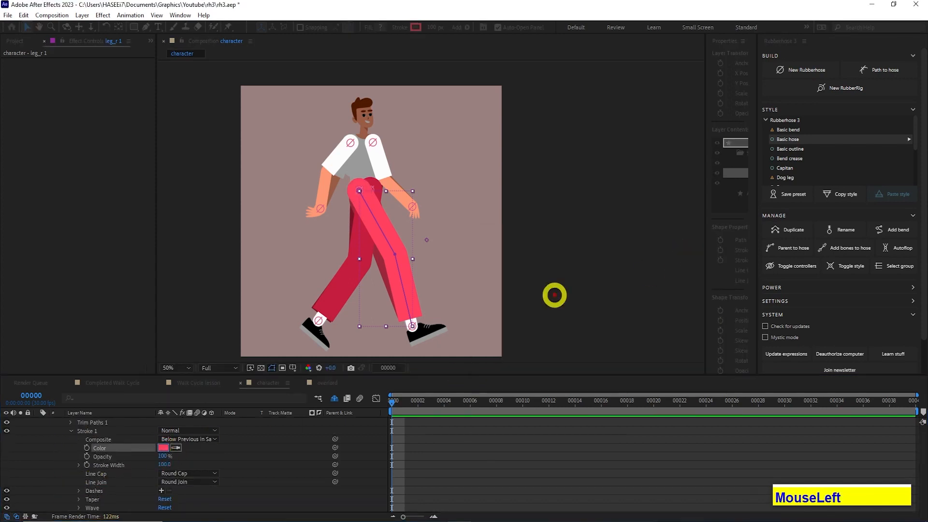
Switch to Illustrator and examine the shape of the front trouser leg in the original artwork
{"action": "key", "text": "u"}
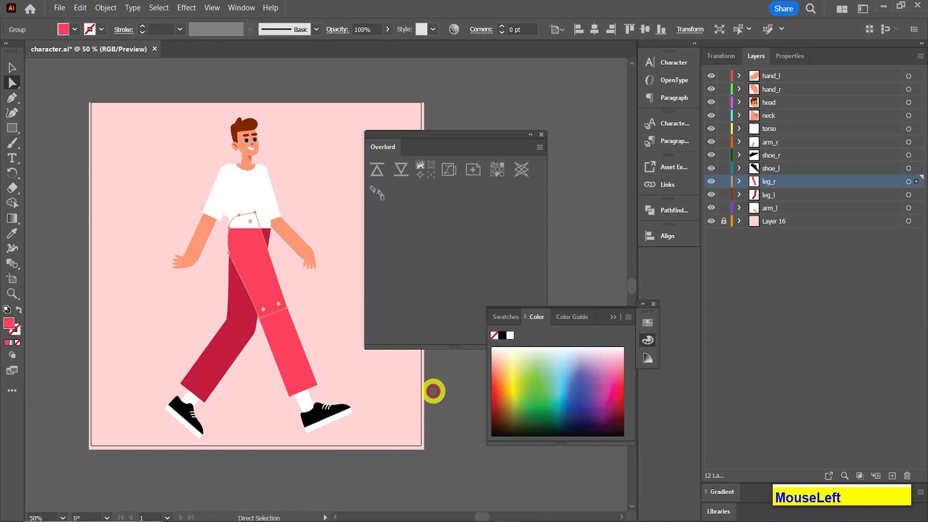
{"action": "left_click", "coordinate": [252, 293]}
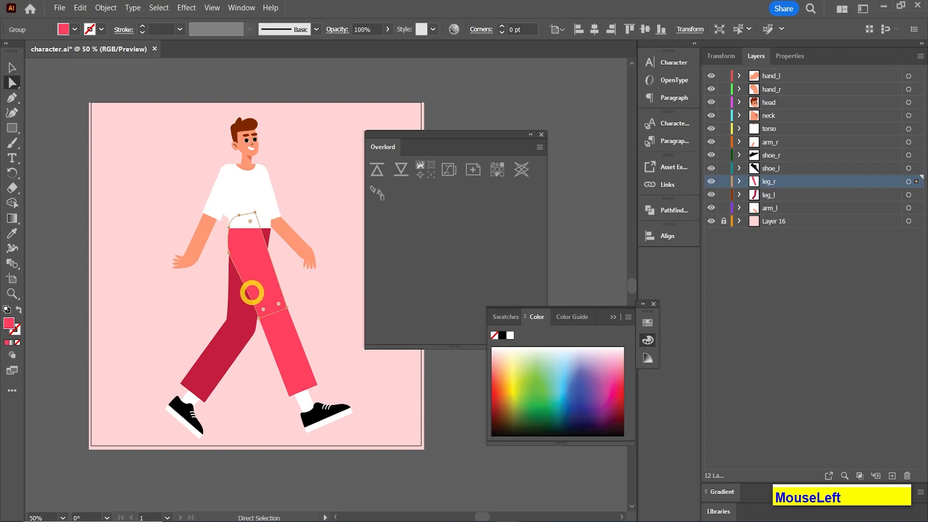
{"action": "left_click", "coordinate": [333, 415]}
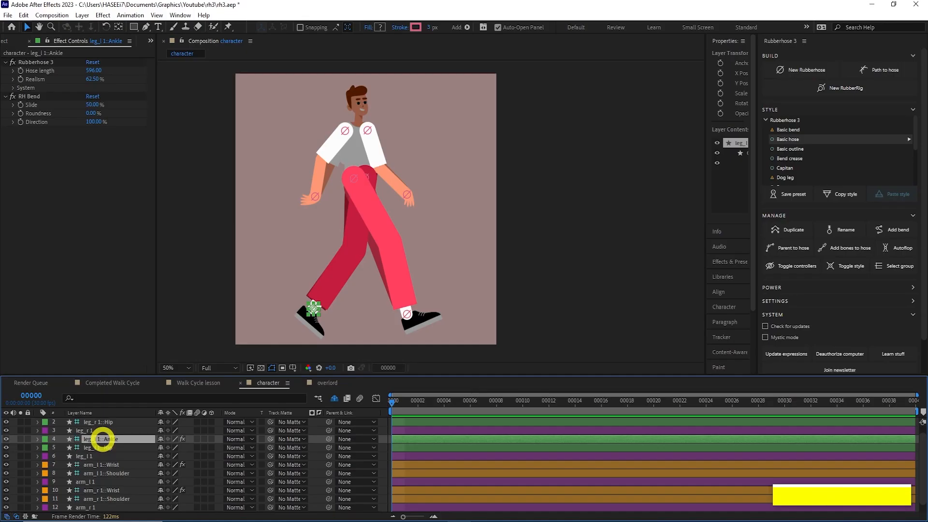
Back in After Effects, set the Rubberhose Hose length of leg_r 1::Ankle to 585 and copy the value
{"action": "scroll", "coordinate": [105, 439], "scroll_direction": "up", "scroll_amount": 2}
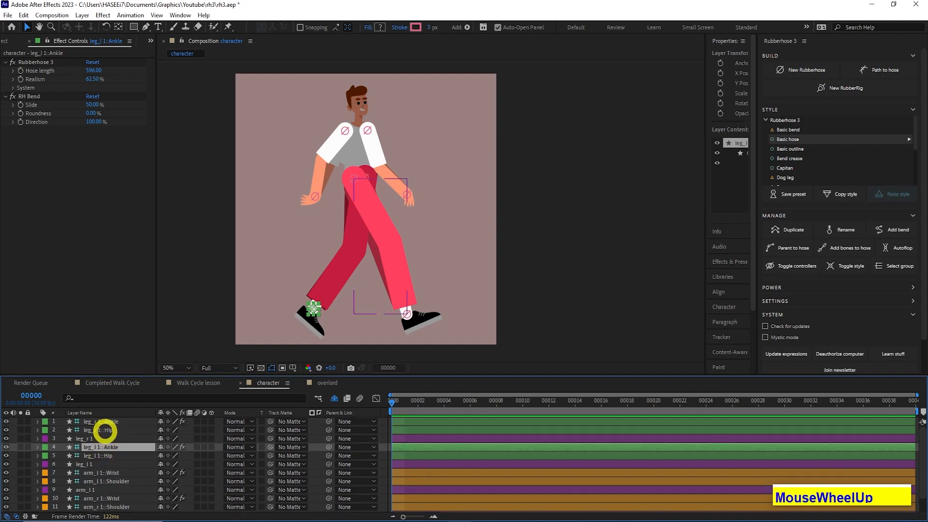
{"action": "left_click", "coordinate": [104, 421]}
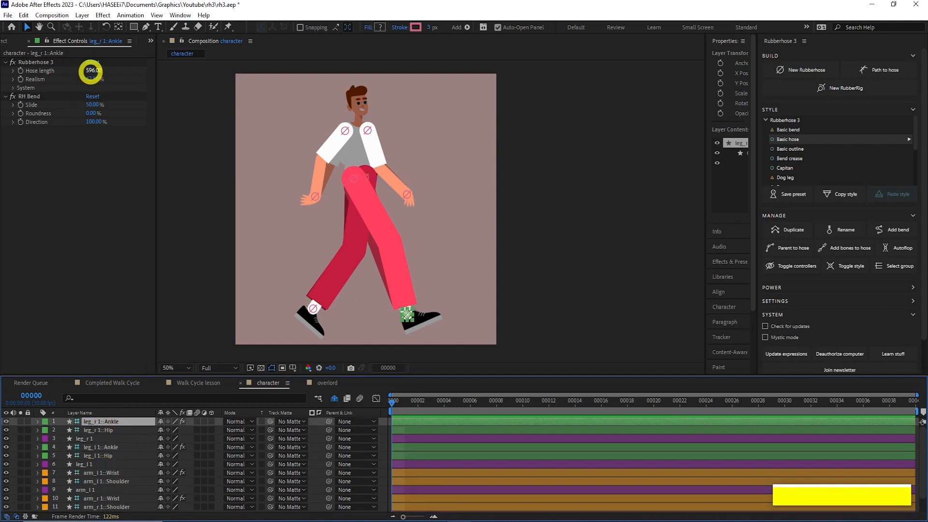
{"action": "left_click_drag", "start_coordinate": [90, 70], "coordinate": [83, 73]}
{"action": "left_click", "coordinate": [89, 71]}
{"action": "key", "text": "Up"}
{"action": "key", "text": "Up"}
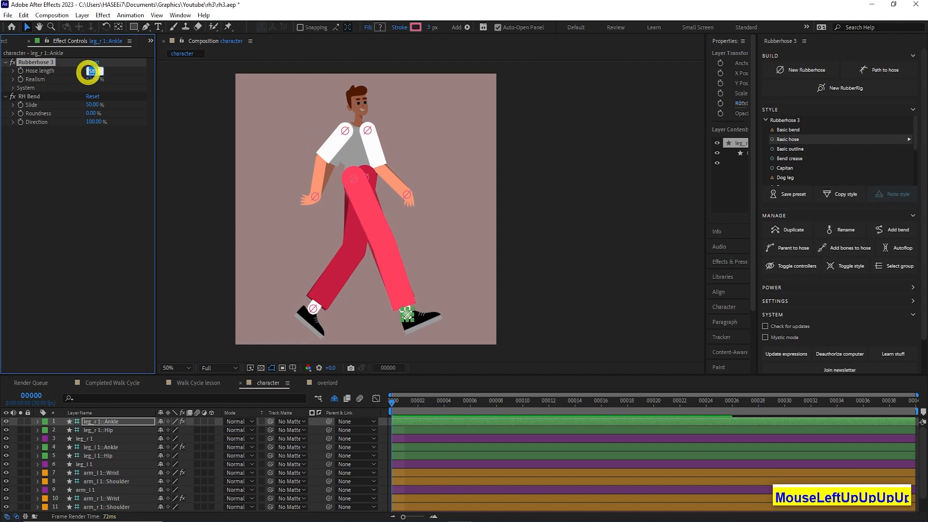
{"action": "key", "text": "ctrl+c"}
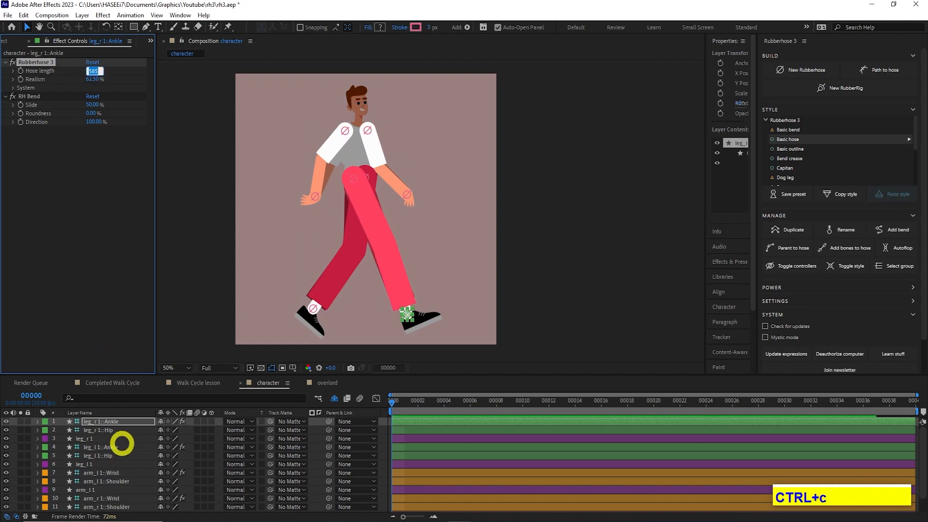
Paste 585 into the Rubberhose Hose length of leg_l 1::Ankle and save the project
{"action": "left_click", "coordinate": [120, 446]}
{"action": "left_click", "coordinate": [94, 71]}
{"action": "key", "text": "ctrl+v"}
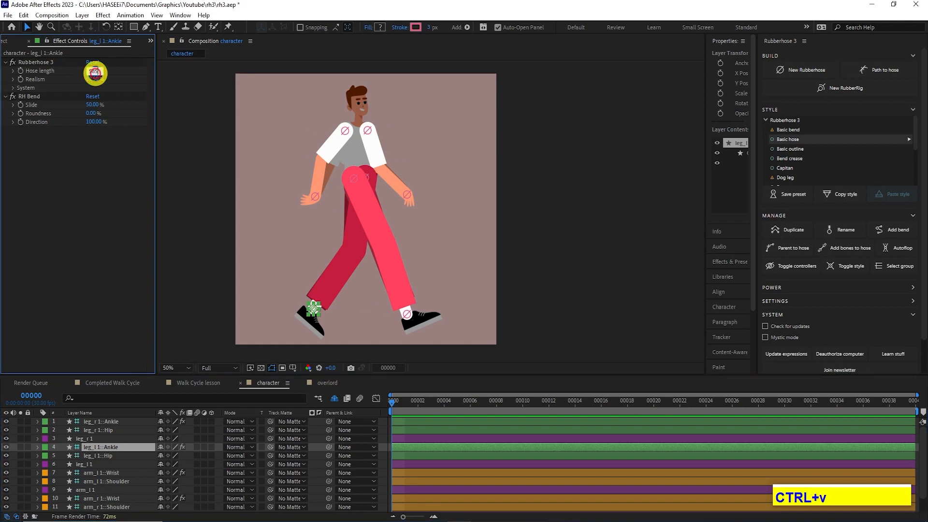
{"action": "key", "text": "Return"}
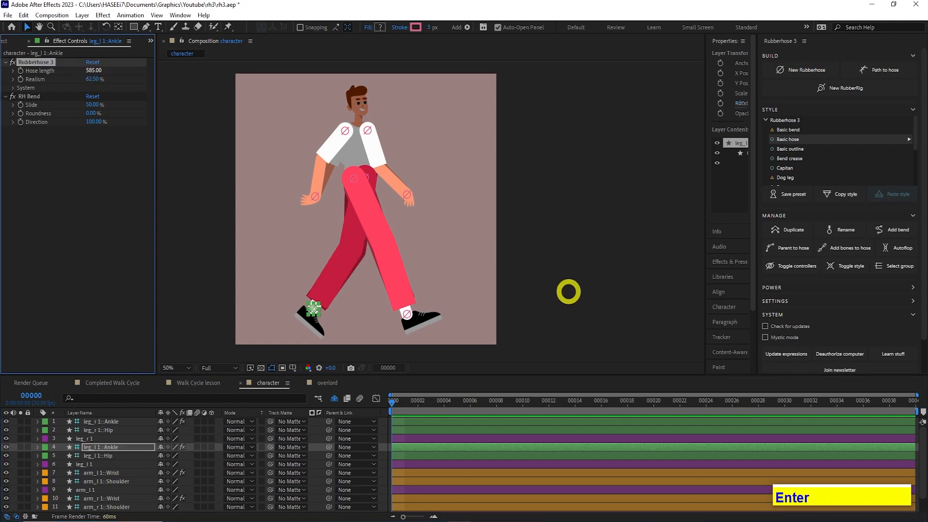
{"action": "key", "text": "ctrl+s"}
{"action": "left_click", "coordinate": [568, 292]}
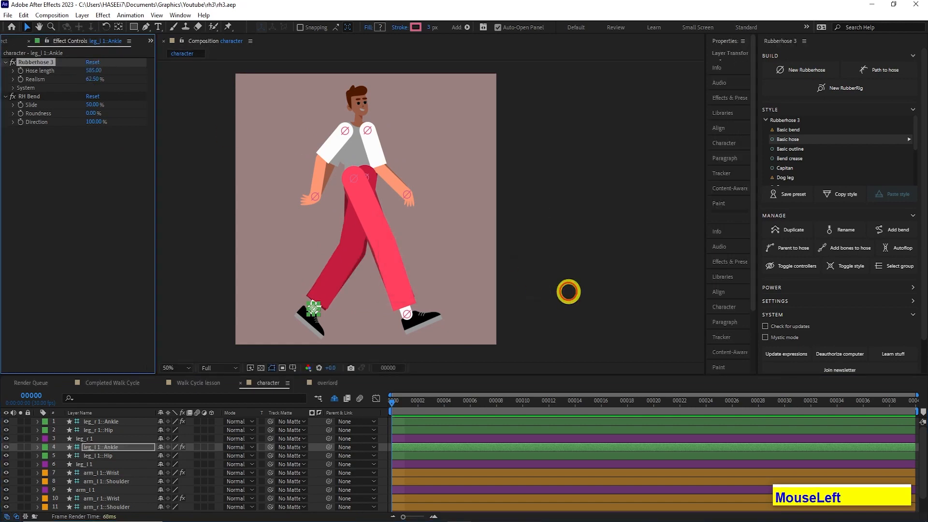
Reveal the shy layers and move shoe_r and shoe_l up the layer stack to directly below hand_r
{"action": "scroll", "coordinate": [145, 464], "scroll_direction": "down", "scroll_amount": 2}
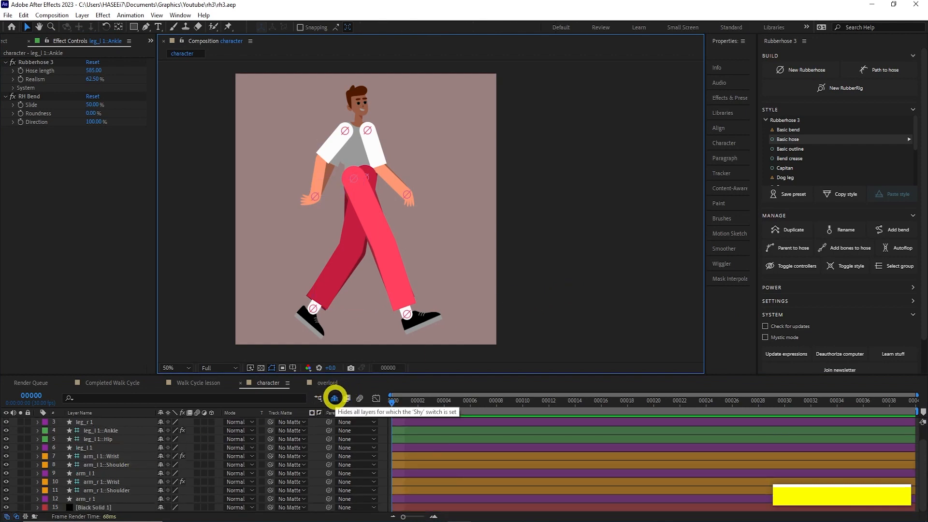
{"action": "left_click", "coordinate": [334, 398]}
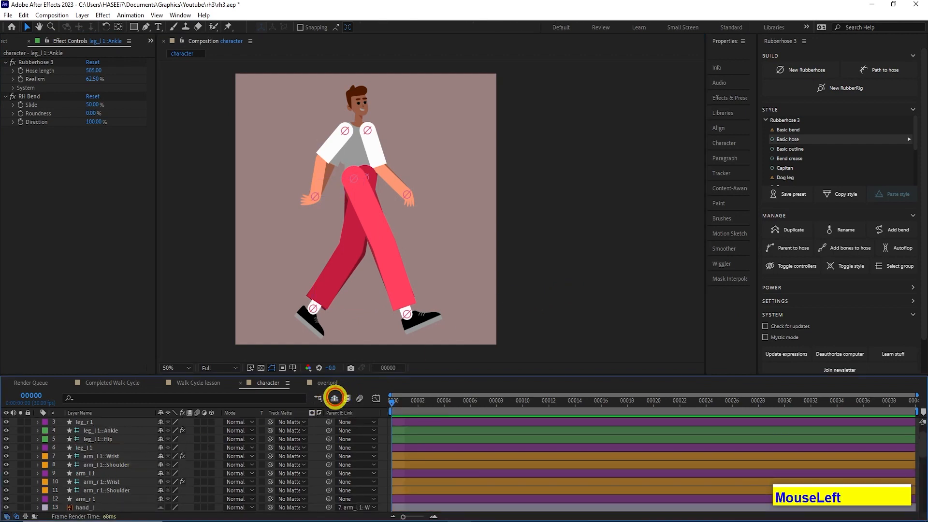
{"action": "scroll", "coordinate": [145, 464], "scroll_direction": "down", "scroll_amount": 5}
{"action": "left_click", "coordinate": [98, 465]}
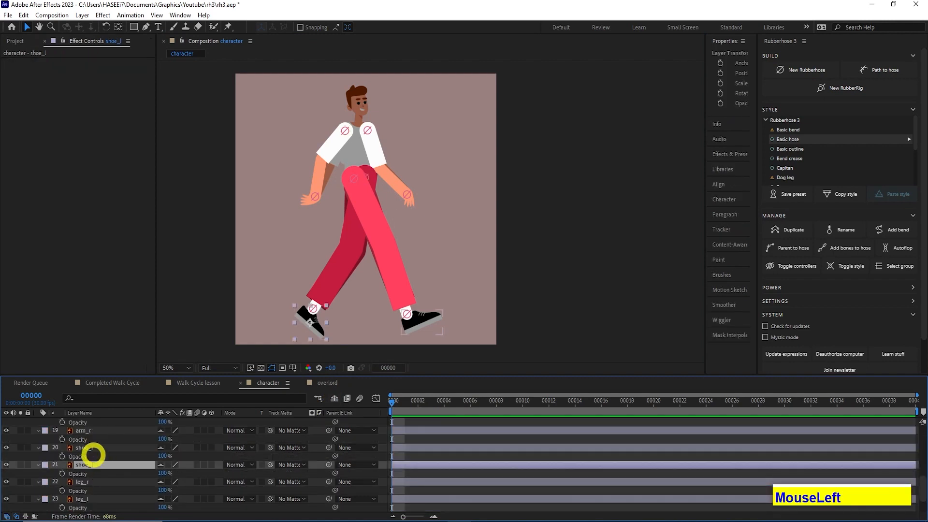
{"action": "left_click_drag", "start_coordinate": [95, 449], "coordinate": [98, 489]}
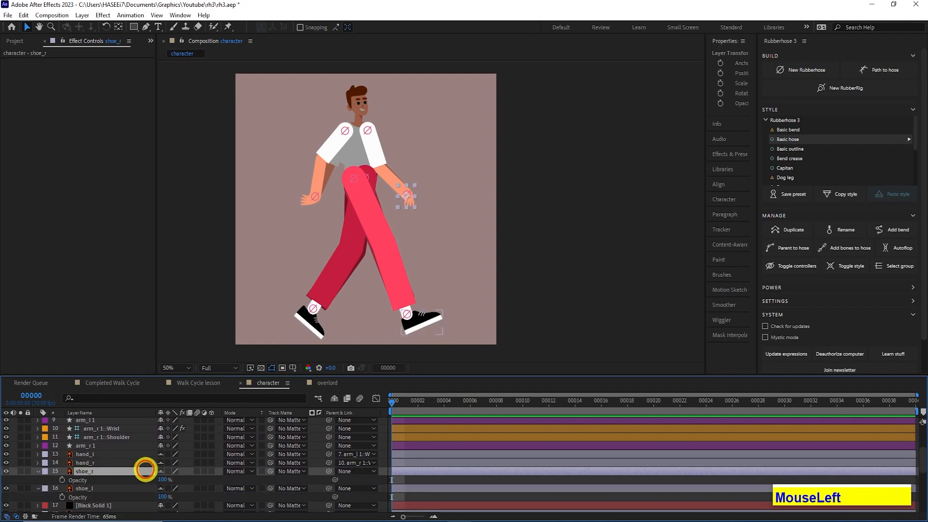
Parent shoe_r to leg_r 1::Ankle and shoe_l to leg_l 1::Ankle
{"action": "left_click", "coordinate": [367, 472]}
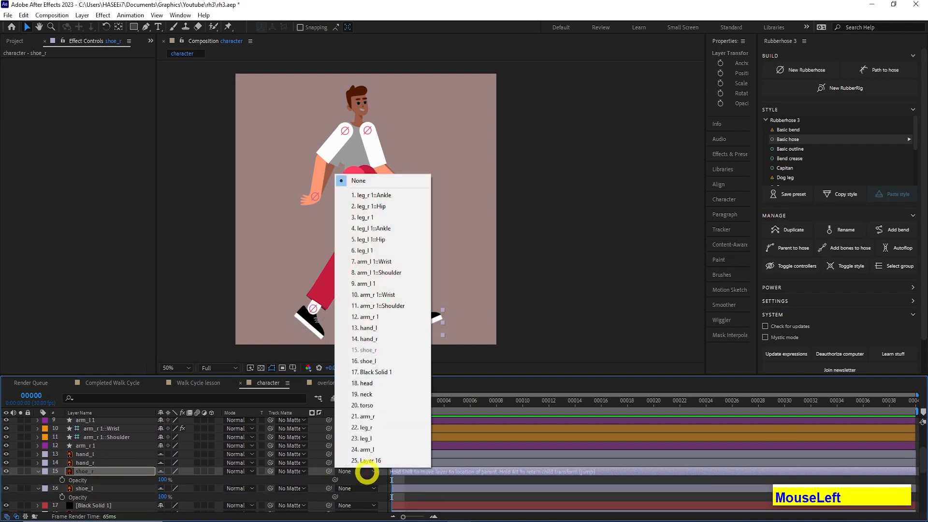
{"action": "left_click", "coordinate": [379, 196]}
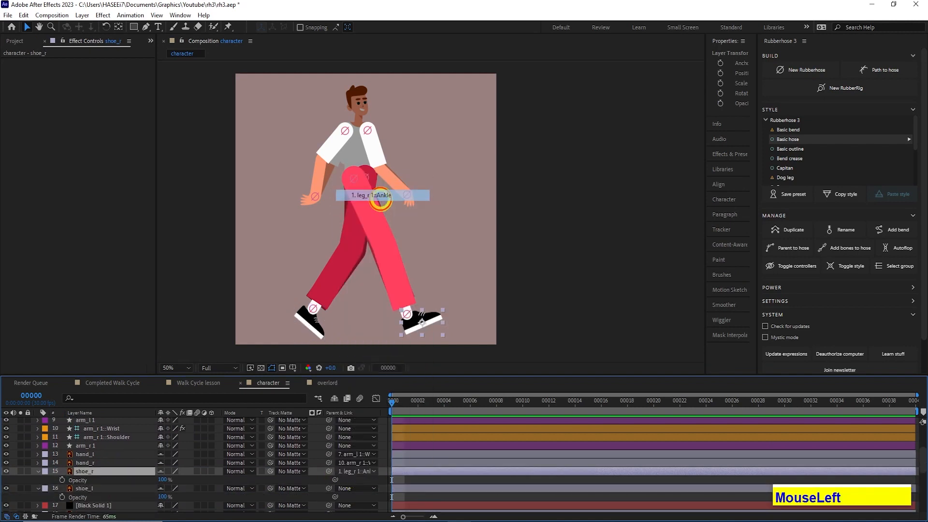
{"action": "left_click", "coordinate": [118, 485]}
{"action": "left_click", "coordinate": [343, 491]}
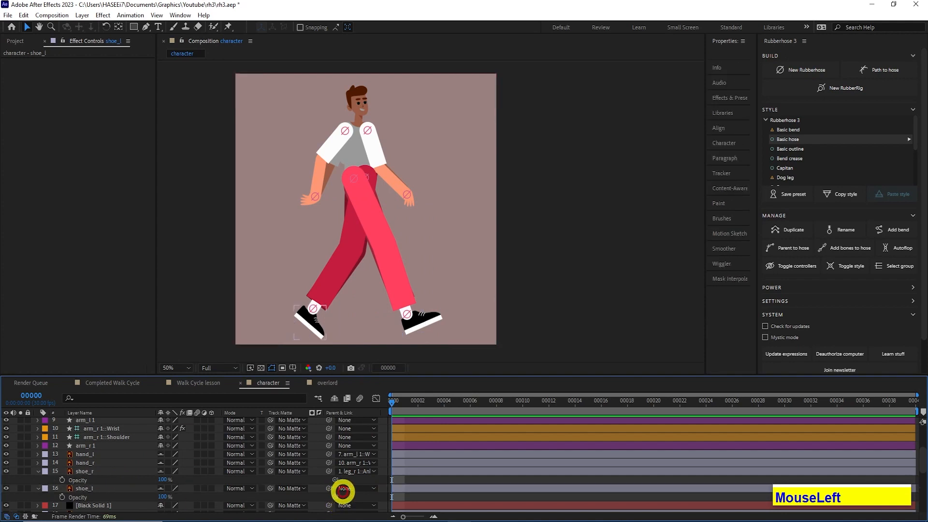
{"action": "left_click", "coordinate": [392, 245]}
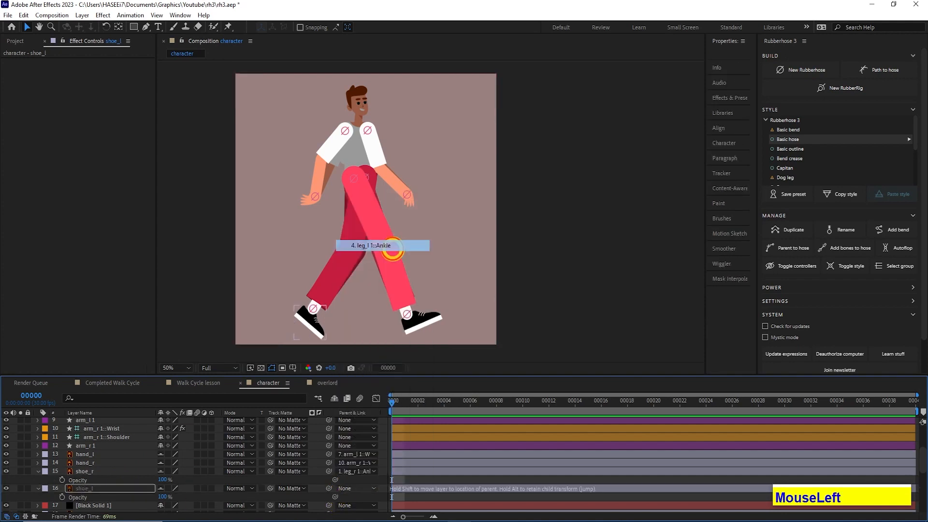
{"action": "left_click", "coordinate": [407, 315]}
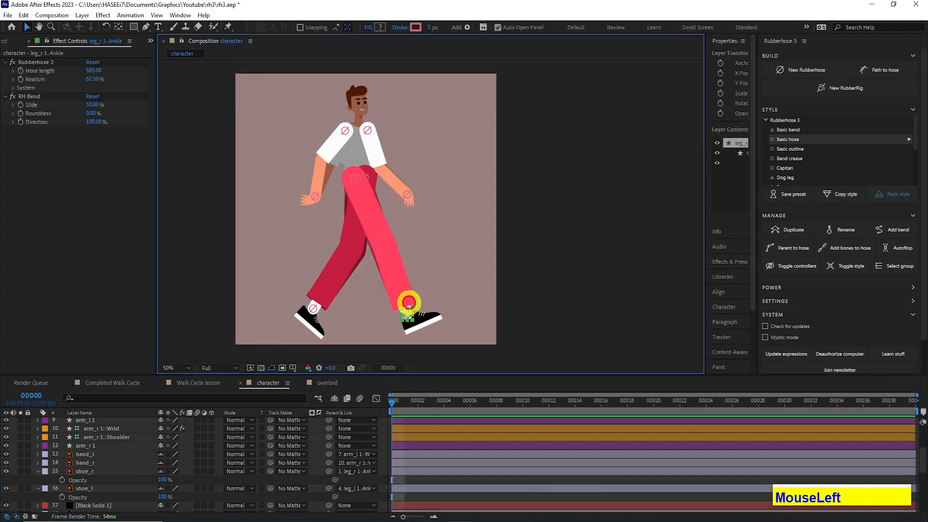
{"action": "left_click_drag", "start_coordinate": [409, 302], "coordinate": [420, 346]}
Delete the Black Solid 1 layer that darkens the character artwork
{"action": "scroll", "coordinate": [98, 481], "scroll_direction": "down", "scroll_amount": 5}
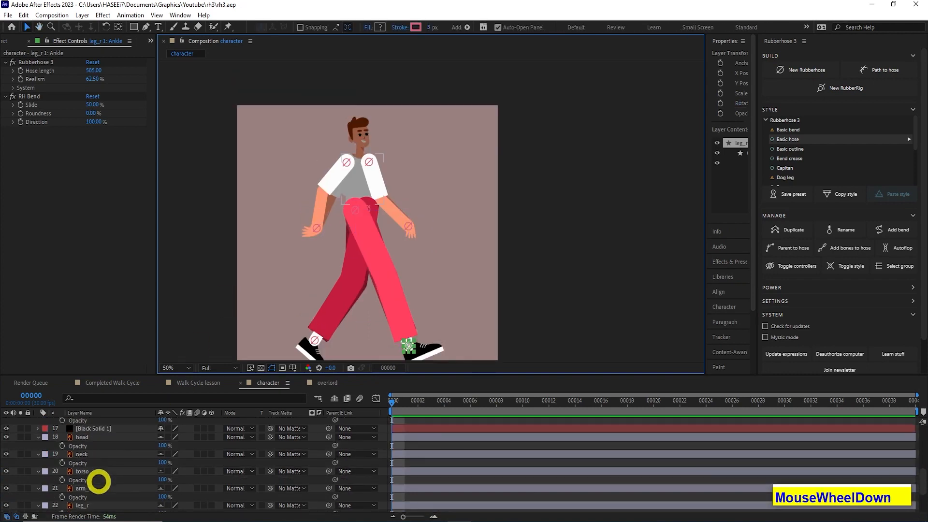
{"action": "scroll", "coordinate": [94, 472], "scroll_direction": "up", "scroll_amount": 2}
{"action": "left_click", "coordinate": [92, 452]}
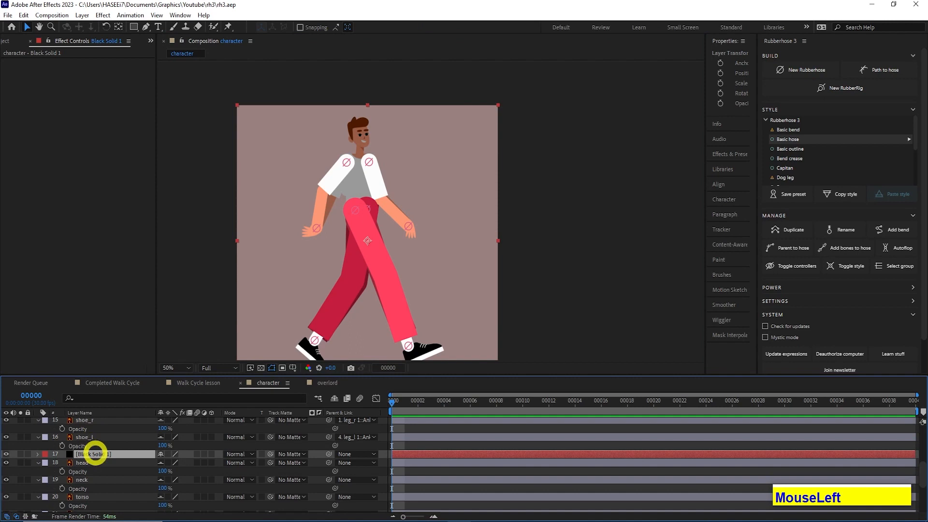
{"action": "key", "text": "Delete"}
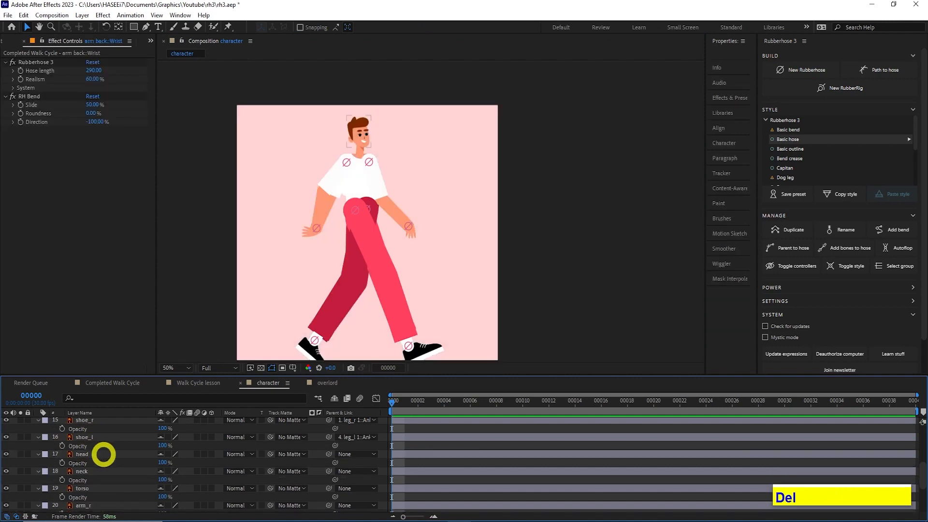
Rename the background layer Layer 16 as bg
{"action": "scroll", "coordinate": [103, 455], "scroll_direction": "down", "scroll_amount": 3}
{"action": "right_click", "coordinate": [104, 454]}
{"action": "left_click", "coordinate": [102, 468]}
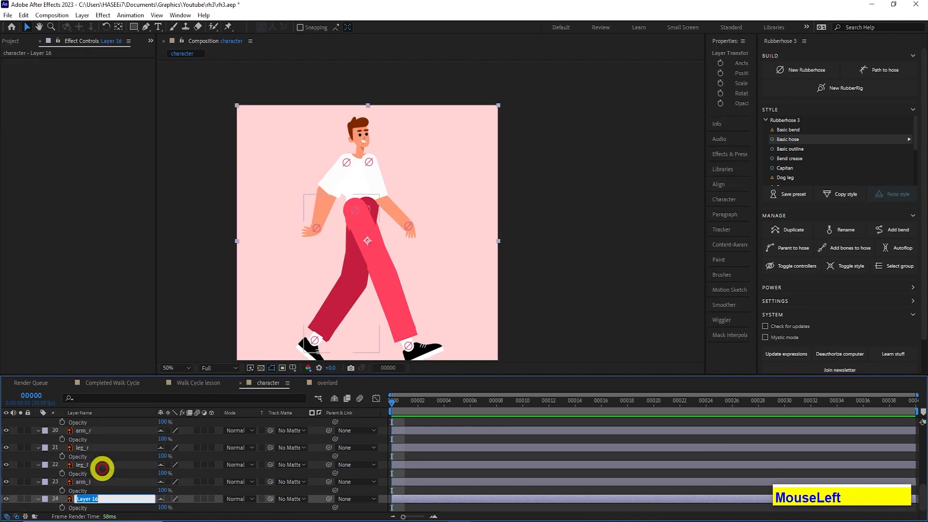
{"action": "type", "text": "bg"}
{"action": "key", "text": "Return"}
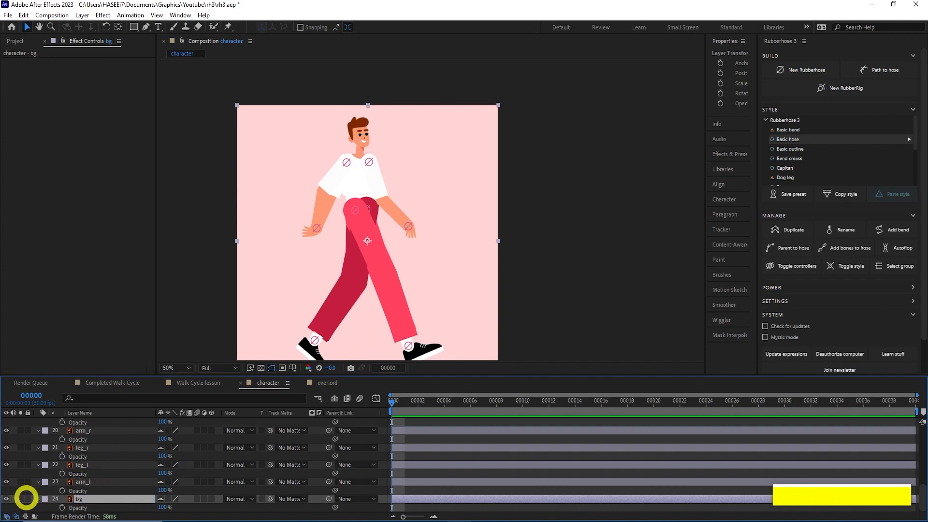
Clear the Shy switch on the artwork layers above bg and hide the shy layers again
{"action": "left_click_drag", "start_coordinate": [162, 482], "coordinate": [328, 394]}
{"action": "scroll", "coordinate": [158, 447], "scroll_direction": "up", "scroll_amount": 1}
{"action": "scroll", "coordinate": [158, 447], "scroll_direction": "up", "scroll_amount": 1}
{"action": "left_click", "coordinate": [329, 393]}
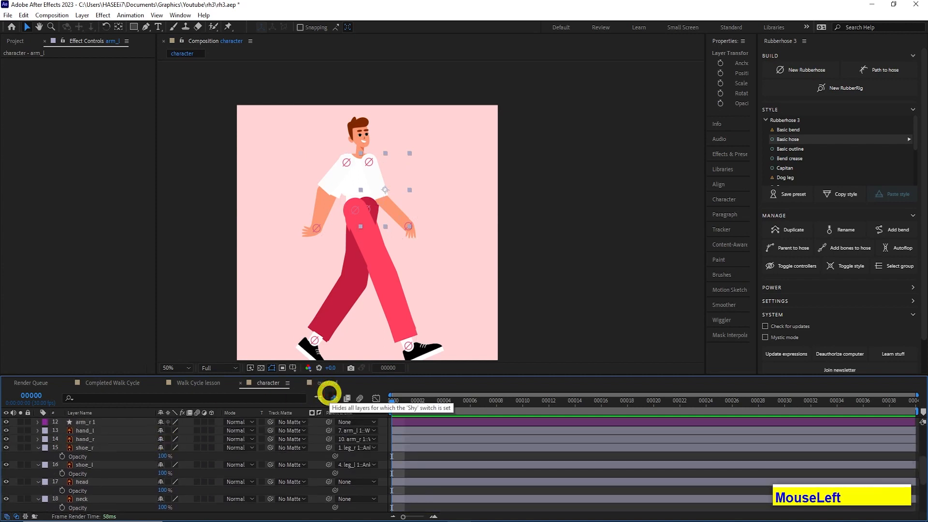
Parent the neck layer to torso and the head layer to neck
{"action": "scroll", "coordinate": [131, 468], "scroll_direction": "down", "scroll_amount": 2}
{"action": "scroll", "coordinate": [131, 467], "scroll_direction": "up", "scroll_amount": 1}
{"action": "left_click", "coordinate": [326, 465]}
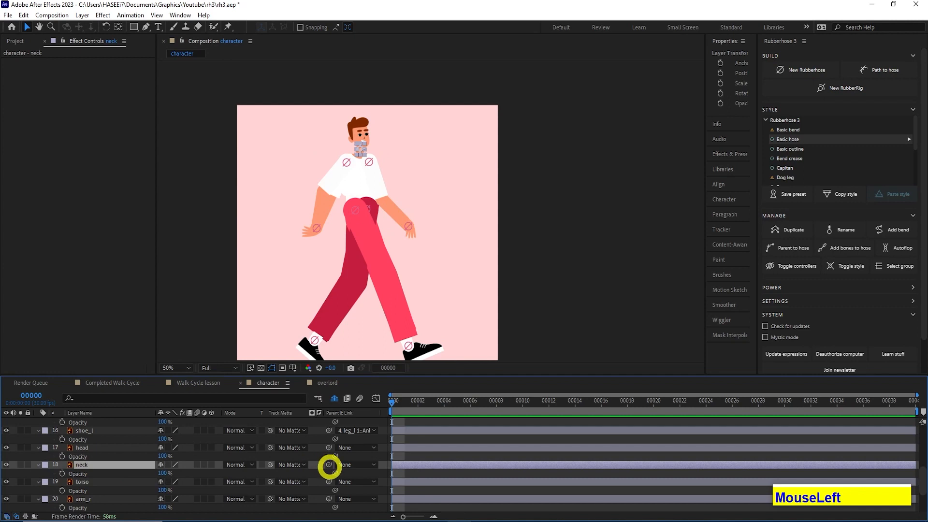
{"action": "left_click_drag", "start_coordinate": [329, 465], "coordinate": [127, 483]}
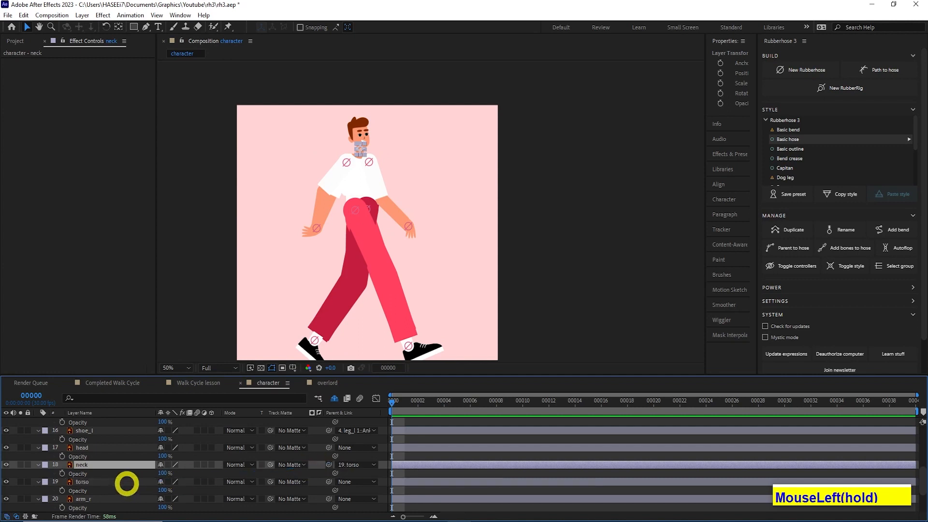
{"action": "left_click", "coordinate": [118, 448]}
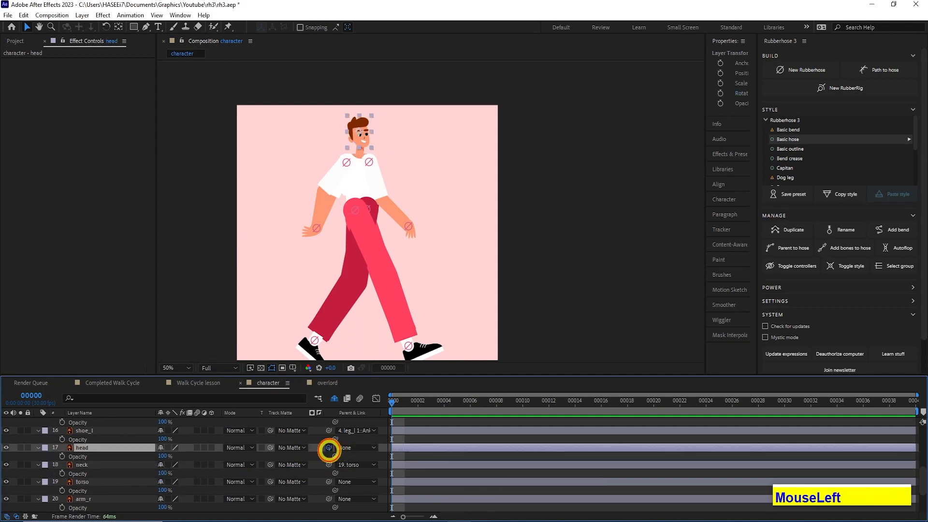
{"action": "left_click_drag", "start_coordinate": [328, 448], "coordinate": [113, 475]}
Parent both arm Shoulder controllers and both leg Hip controllers to the torso layer
{"action": "scroll", "coordinate": [122, 464], "scroll_direction": "up", "scroll_amount": 5}
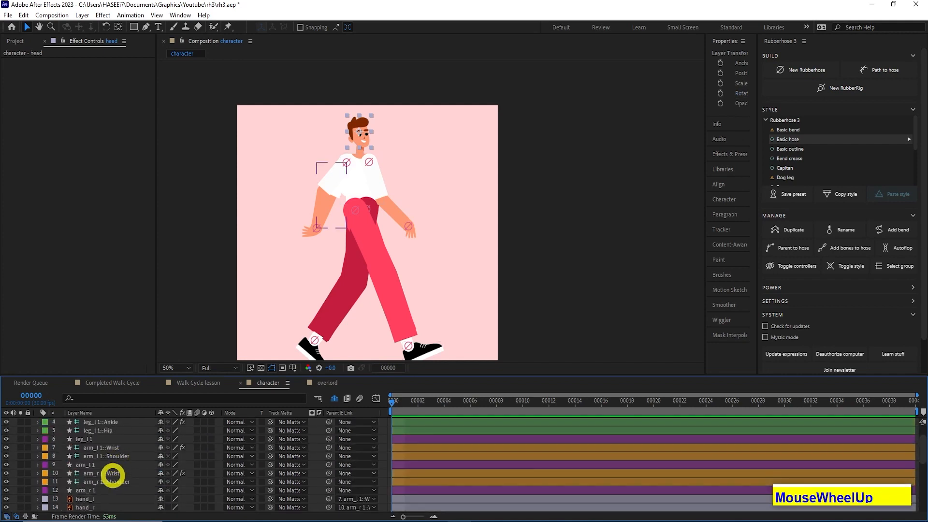
{"action": "left_click", "coordinate": [113, 481]}
{"action": "left_click", "coordinate": [117, 457], "text": "ctrl"}
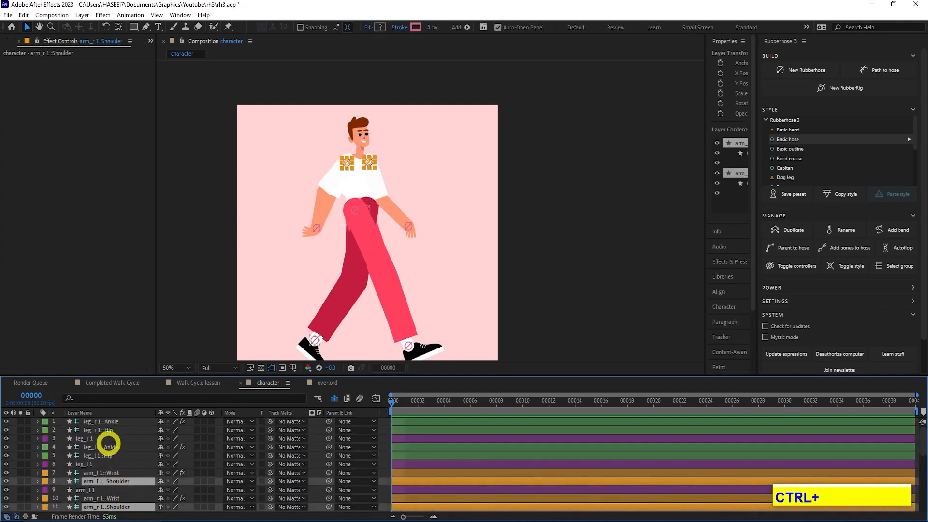
{"action": "left_click", "coordinate": [108, 455], "text": "ctrl"}
{"action": "left_click", "coordinate": [104, 429], "text": "ctrl"}
{"action": "left_click", "coordinate": [353, 430]}
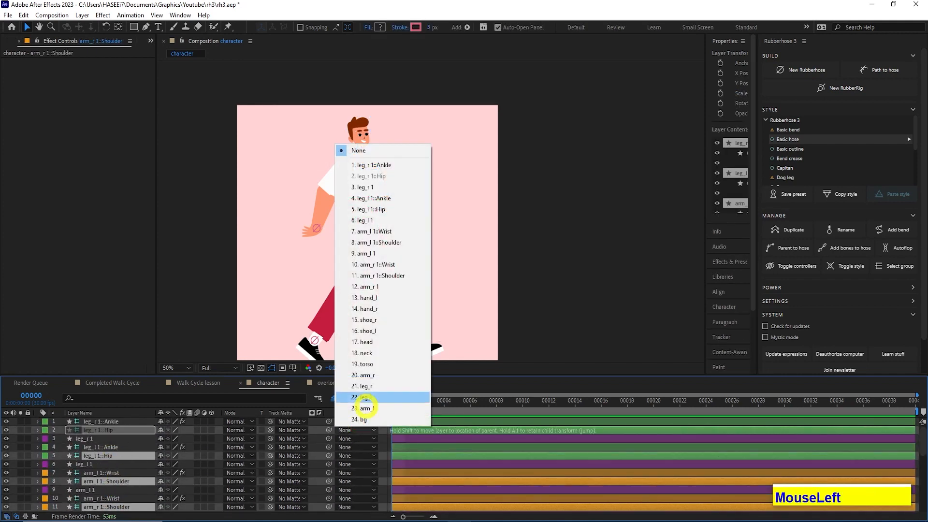
Delete the original artwork layers arm_r, leg_r, leg_l and arm_l
{"action": "scroll", "coordinate": [119, 467], "scroll_direction": "down", "scroll_amount": 8}
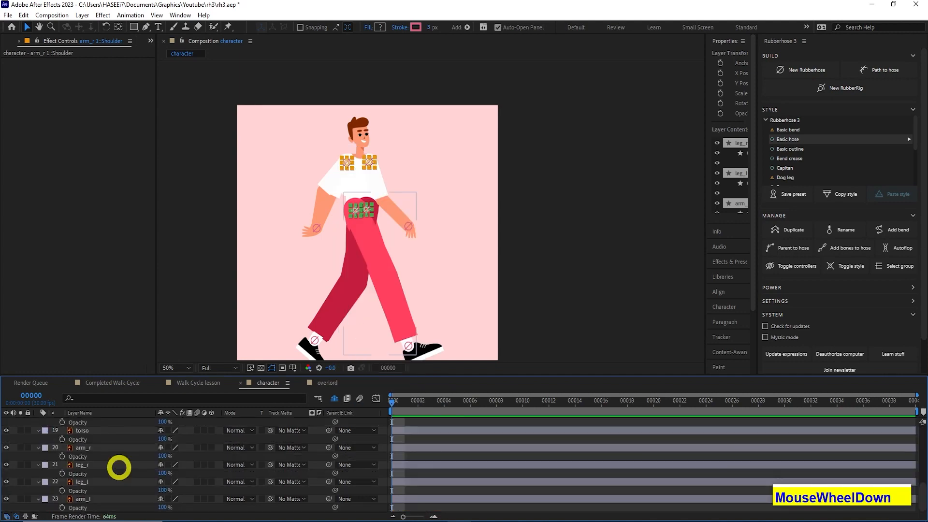
{"action": "scroll", "coordinate": [119, 468], "scroll_direction": "down", "scroll_amount": 3}
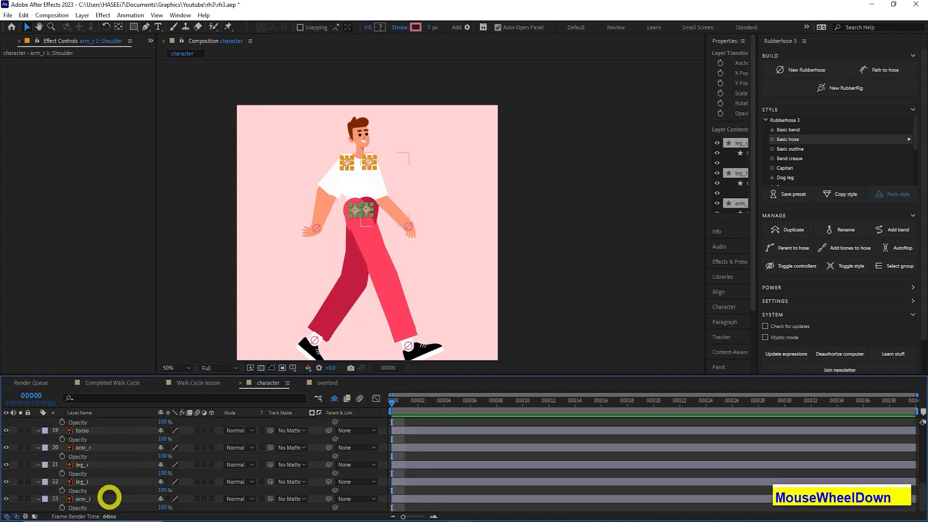
{"action": "left_click", "coordinate": [92, 482]}
{"action": "left_click", "coordinate": [92, 465], "text": "ctrl"}
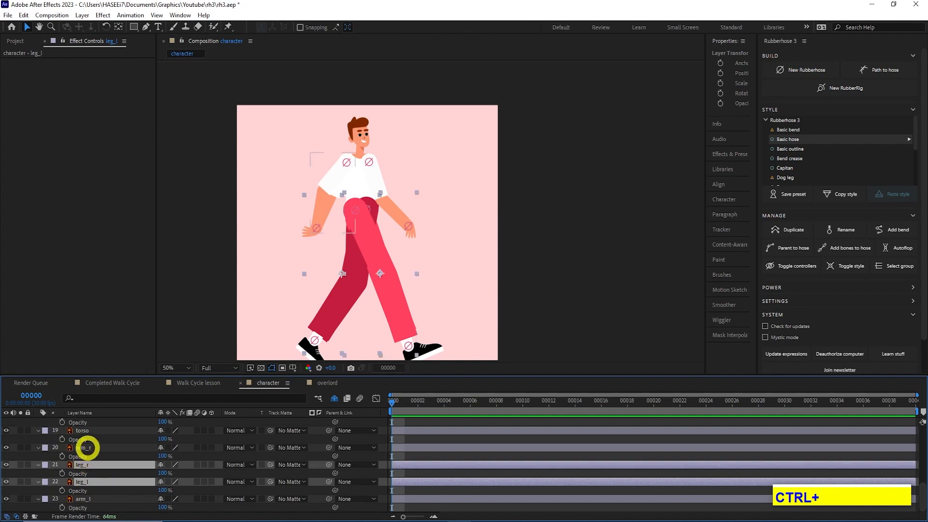
{"action": "left_click", "coordinate": [86, 447], "text": "ctrl"}
{"action": "left_click", "coordinate": [83, 498], "text": "ctrl"}
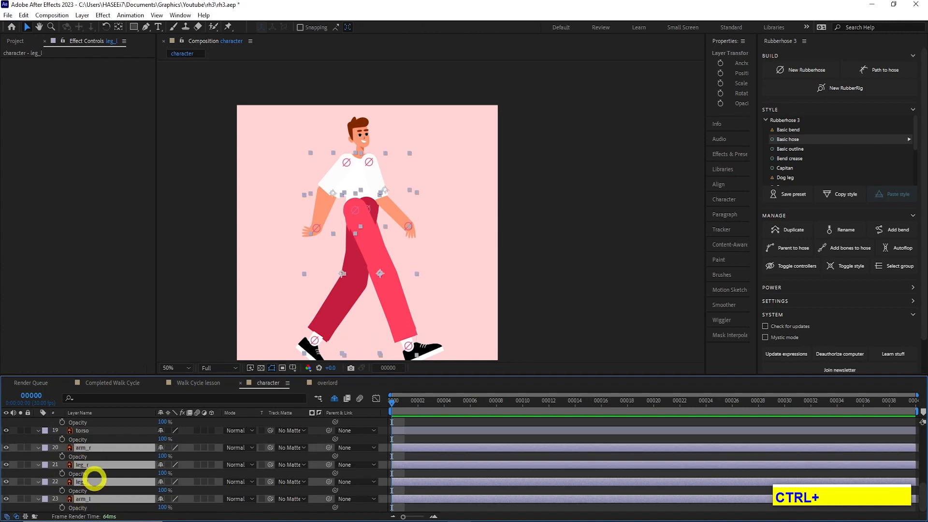
{"action": "key", "text": "Delete"}
Move the torso layer to the top of the layer stack, above the leg hoses
{"action": "left_click", "coordinate": [92, 498]}
{"action": "left_click_drag", "start_coordinate": [94, 497], "coordinate": [94, 420]}
{"action": "scroll", "coordinate": [91, 445], "scroll_direction": "up", "scroll_amount": 2}
Move the three arm_r 1 hose layers below neck and the three arm_l 1 hose layers above torso
{"action": "scroll", "coordinate": [92, 486], "scroll_direction": "up", "scroll_amount": 3}
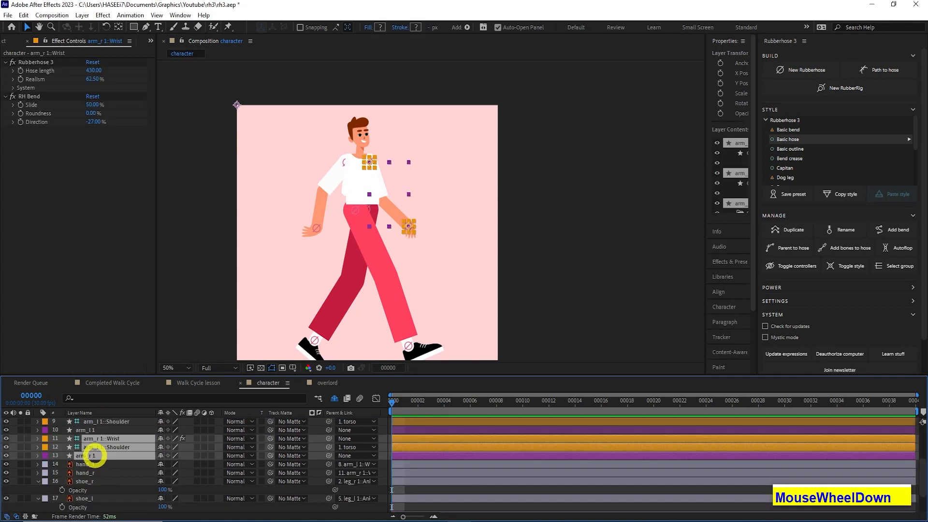
{"action": "left_click_drag", "start_coordinate": [96, 456], "coordinate": [92, 509]}
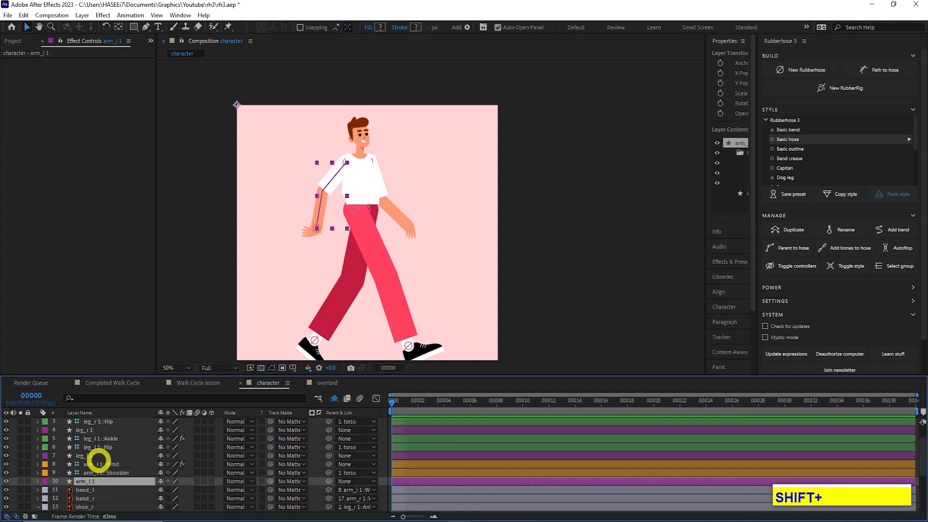
{"action": "left_click", "coordinate": [94, 465], "text": "shift"}
{"action": "left_click_drag", "start_coordinate": [93, 466], "coordinate": [100, 419]}
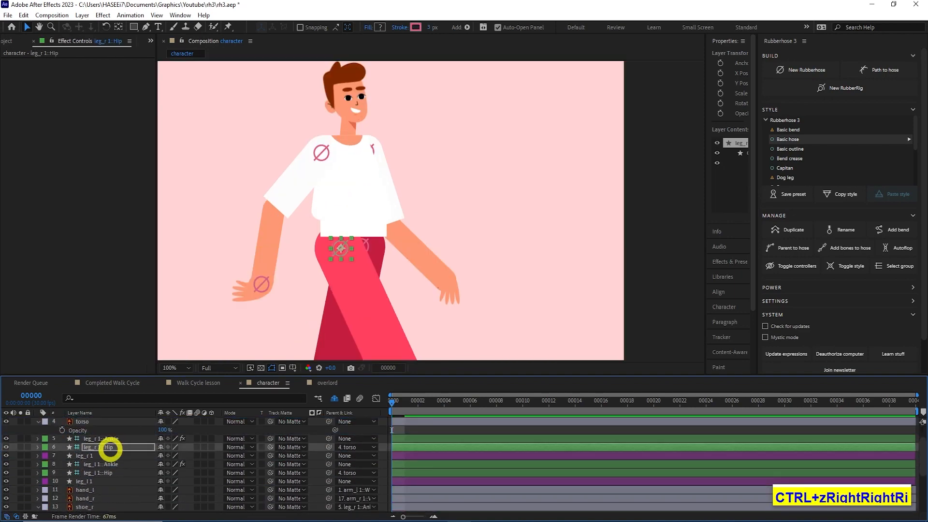
Nudge the leg_r 1::Hip controller slightly to the right so the front trouser leg lines up with the shirt's hem
{"action": "key", "text": "Right"}
{"action": "key", "text": "Right"}
{"action": "key", "text": "Right"}
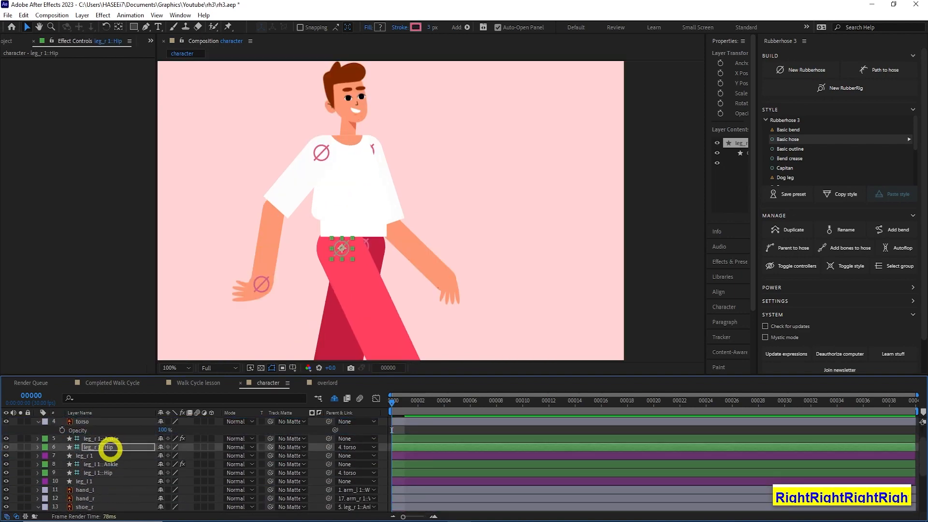
{"action": "key", "text": "Right"}
{"action": "key", "text": "Right"}
{"action": "key", "text": "Right"}
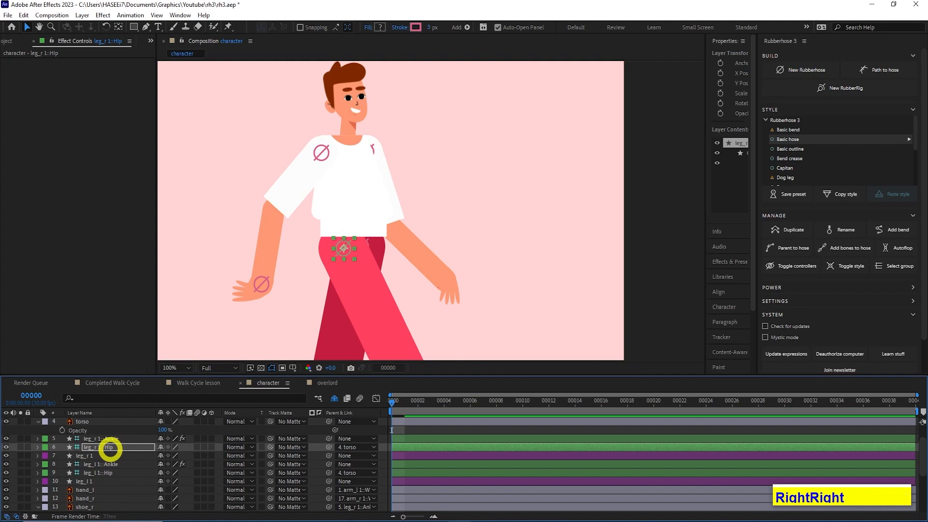
{"action": "key", "text": "Right"}
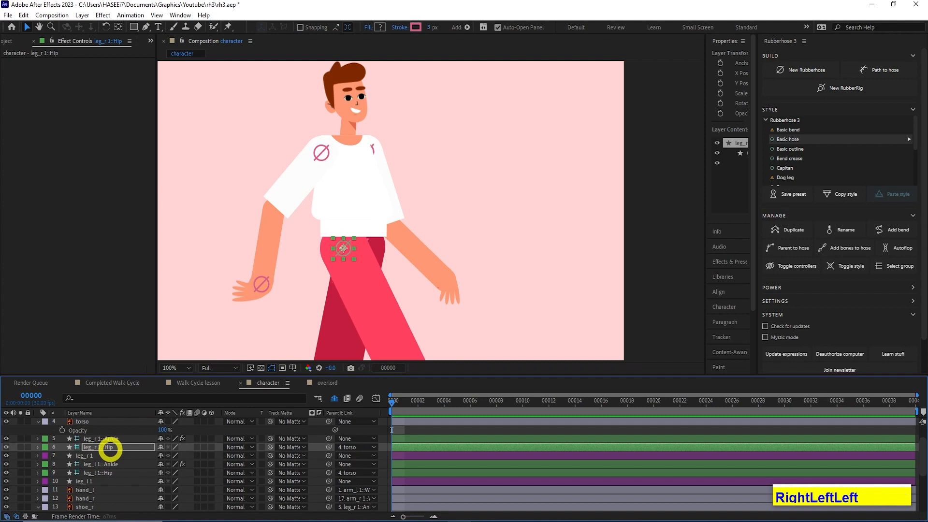
{"action": "scroll", "coordinate": [259, 306], "scroll_direction": "down", "scroll_amount": 2}
{"action": "left_click", "coordinate": [557, 287]}
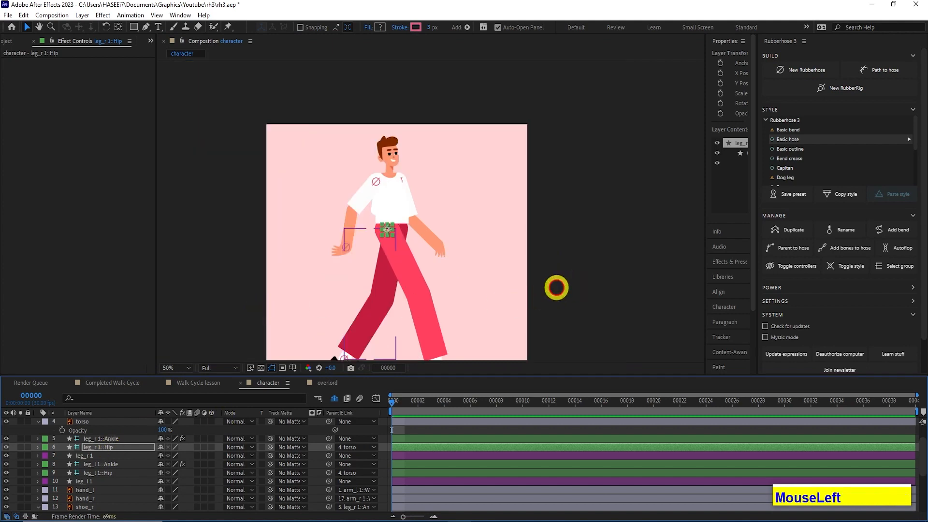
Try moving the torso downward to check how the limbs and head follow it
{"action": "scroll", "coordinate": [99, 468], "scroll_direction": "down", "scroll_amount": 3}
{"action": "scroll", "coordinate": [98, 468], "scroll_direction": "up", "scroll_amount": 1}
{"action": "scroll", "coordinate": [99, 469], "scroll_direction": "down", "scroll_amount": 1}
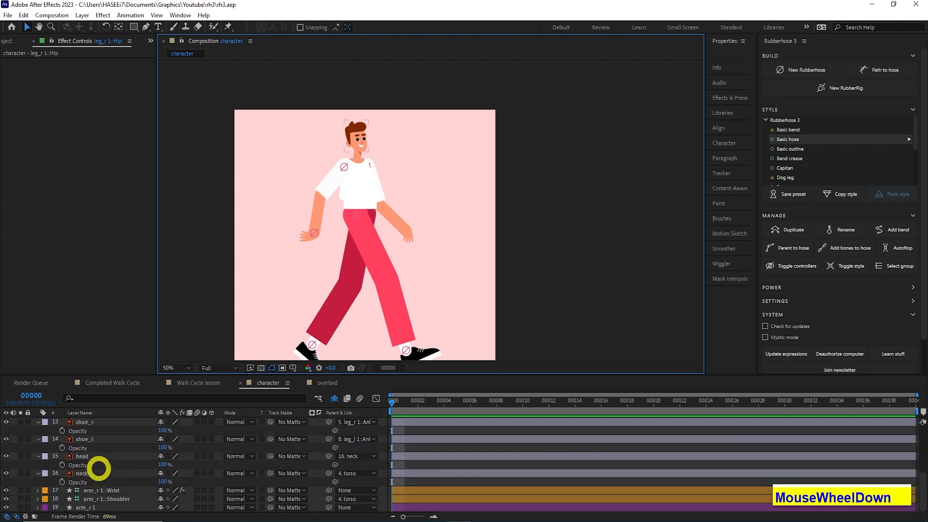
{"action": "scroll", "coordinate": [99, 468], "scroll_direction": "up", "scroll_amount": 2}
{"action": "left_click", "coordinate": [352, 196]}
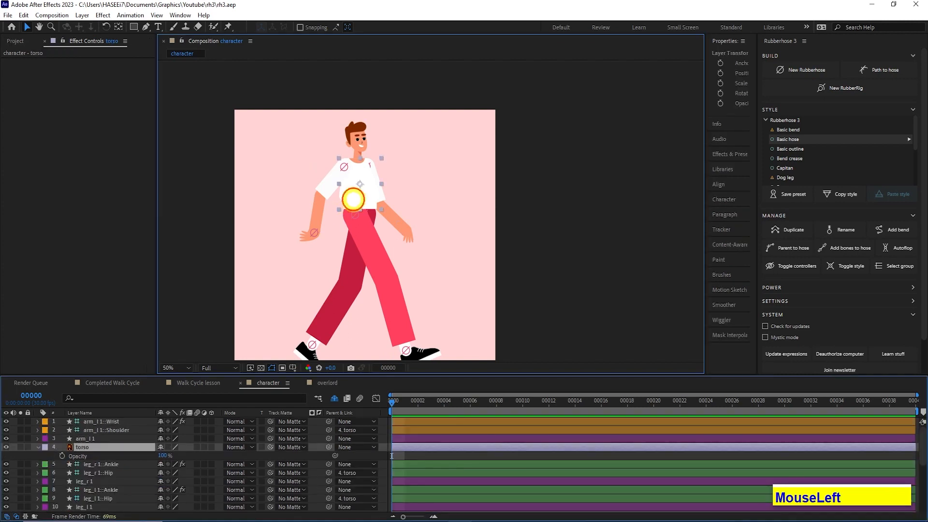
{"action": "left_click_drag", "start_coordinate": [353, 197], "coordinate": [356, 232]}
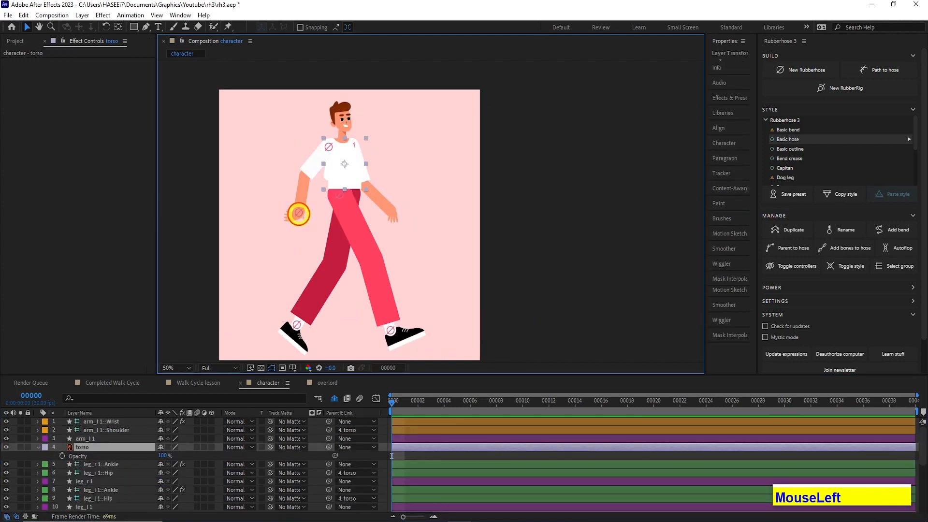
Parent the arm_l 1::Wrist and arm_r 1::Wrist controllers to the torso layer and test the rig by moving the torso
{"action": "left_click", "coordinate": [298, 213]}
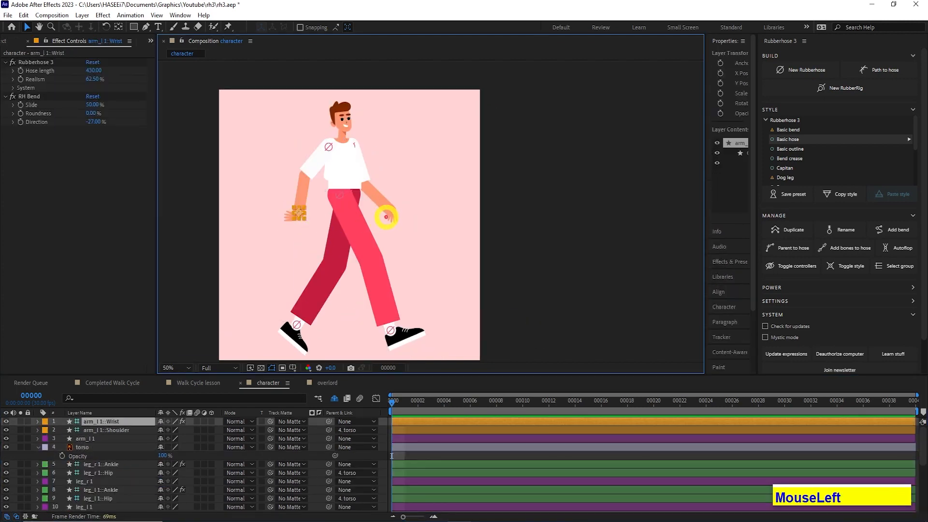
{"action": "left_click", "coordinate": [387, 216], "text": "shift"}
{"action": "scroll", "coordinate": [76, 451], "scroll_direction": "up", "scroll_amount": 2}
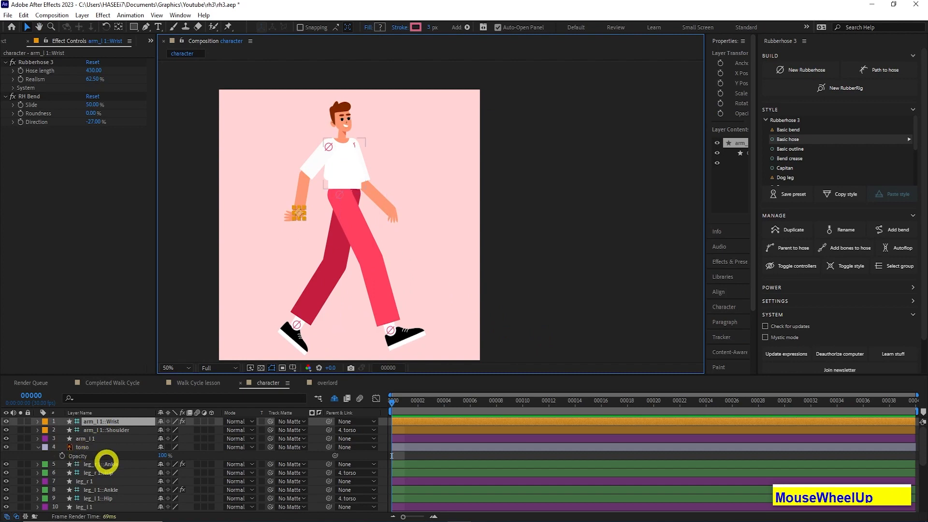
{"action": "scroll", "coordinate": [116, 476], "scroll_direction": "down", "scroll_amount": 2}
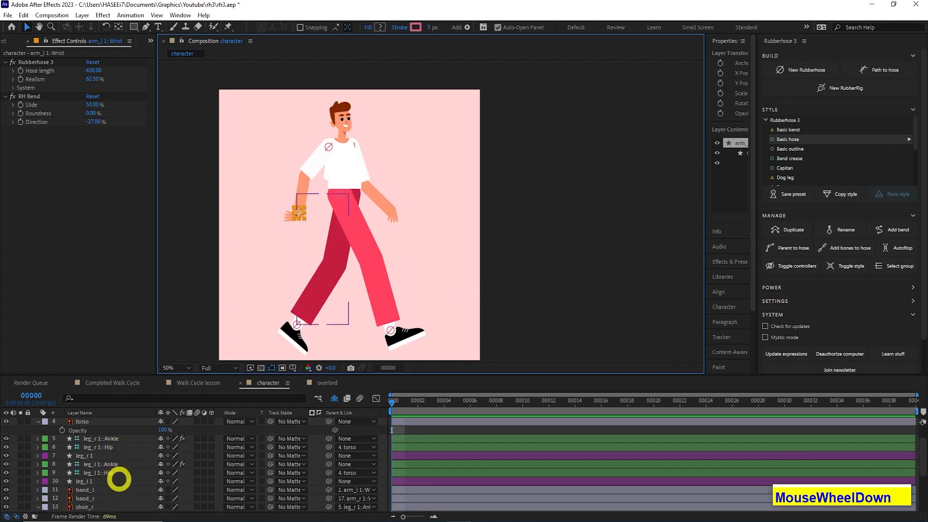
{"action": "scroll", "coordinate": [120, 464], "scroll_direction": "up", "scroll_amount": 2}
{"action": "scroll", "coordinate": [122, 447], "scroll_direction": "down", "scroll_amount": 5}
{"action": "left_click", "coordinate": [116, 490], "text": "ctrl"}
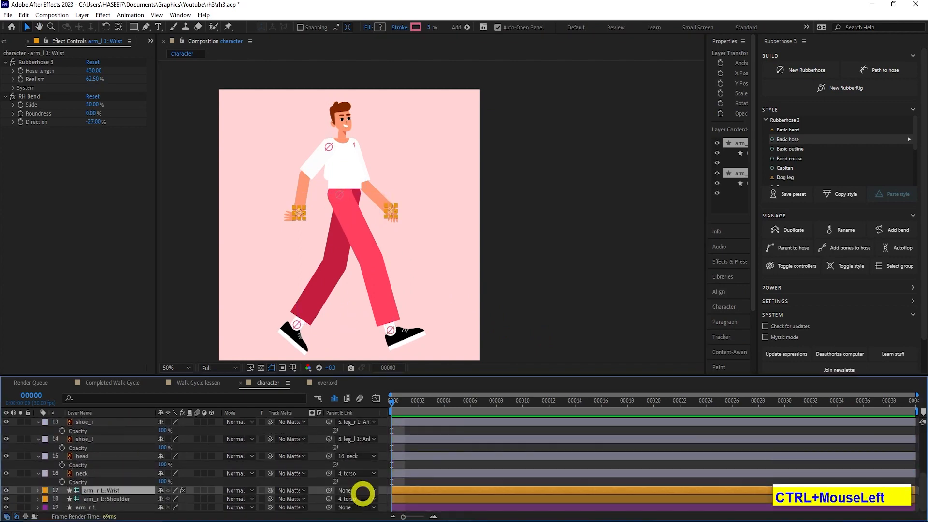
{"action": "left_click", "coordinate": [357, 491]}
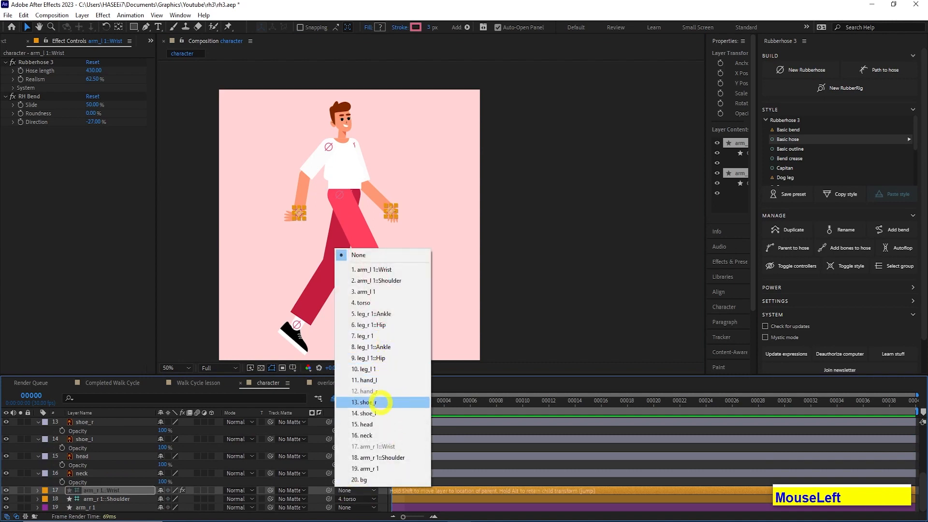
{"action": "left_click", "coordinate": [377, 303]}
{"action": "left_click", "coordinate": [329, 186]}
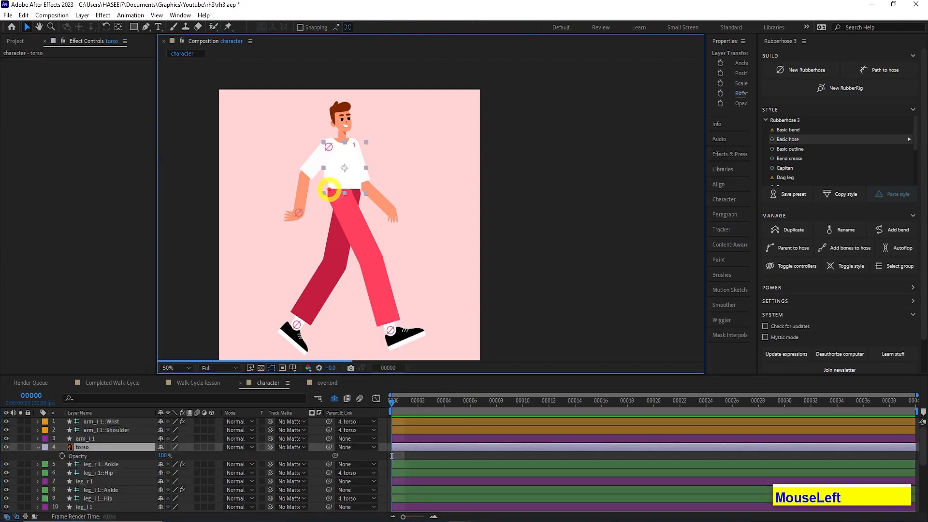
{"action": "left_click_drag", "start_coordinate": [330, 191], "coordinate": [428, 317]}
Move the arm_r 1::Wrist and arm_r 1::Shoulder controllers directly below arm_l 1::Shoulder in the layer stack
{"action": "left_click", "coordinate": [92, 505]}
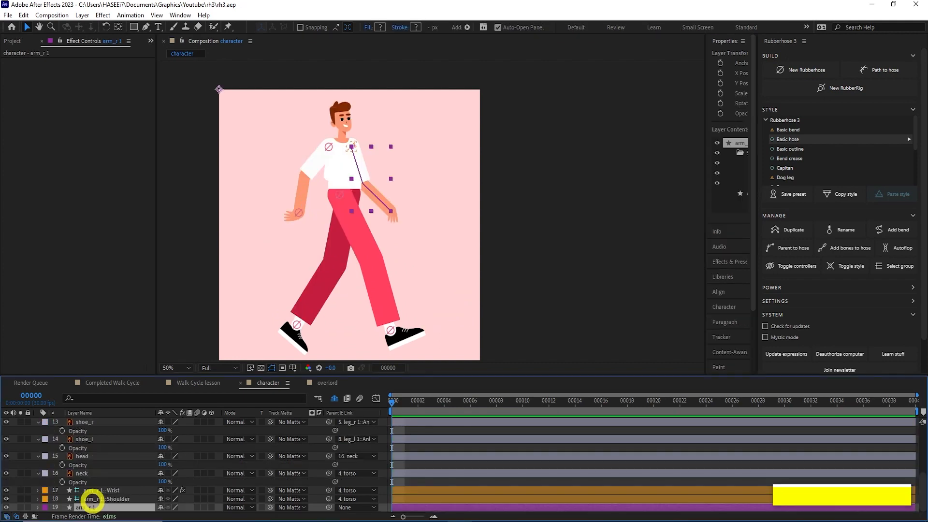
{"action": "left_click", "coordinate": [92, 491]}
{"action": "left_click", "coordinate": [91, 499], "text": "ctrl"}
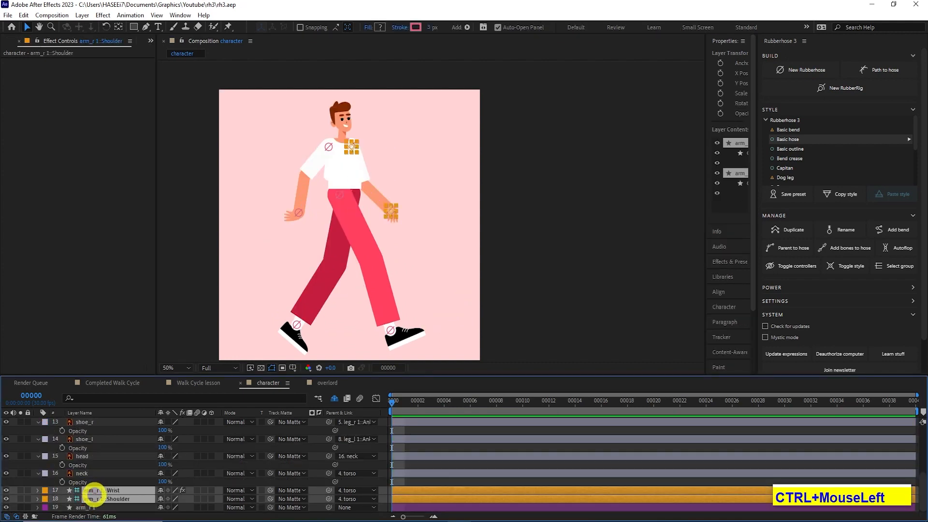
{"action": "left_click_drag", "start_coordinate": [99, 493], "coordinate": [96, 430]}
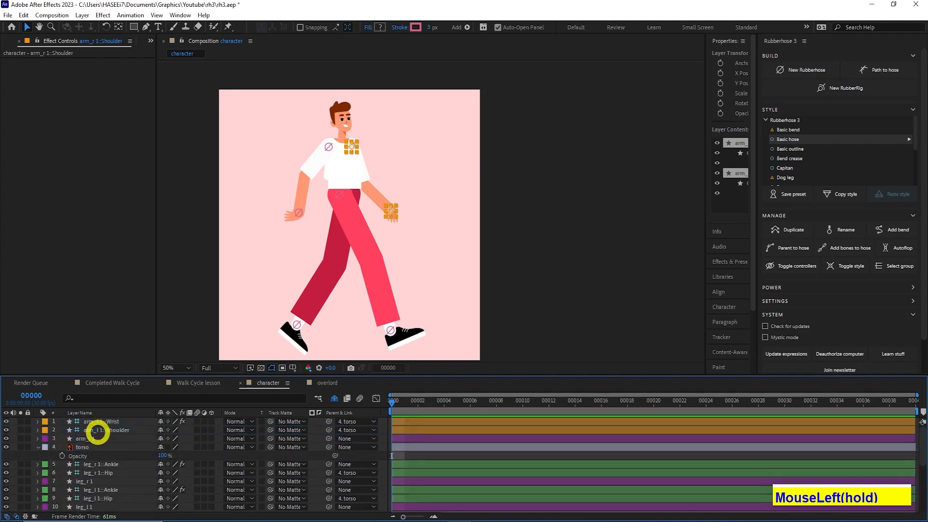
Move the Ankle and Hip controllers of both legs directly below arm_r 1::Shoulder in the layer stack
{"action": "scroll", "coordinate": [96, 459], "scroll_direction": "down", "scroll_amount": 2}
{"action": "left_click", "coordinate": [99, 482]}
{"action": "left_click", "coordinate": [99, 473], "text": "ctrl"}
{"action": "left_click", "coordinate": [98, 455], "text": "ctrl"}
{"action": "left_click", "coordinate": [98, 448], "text": "ctrl"}
{"action": "scroll", "coordinate": [97, 445], "scroll_direction": "up", "scroll_amount": 2}
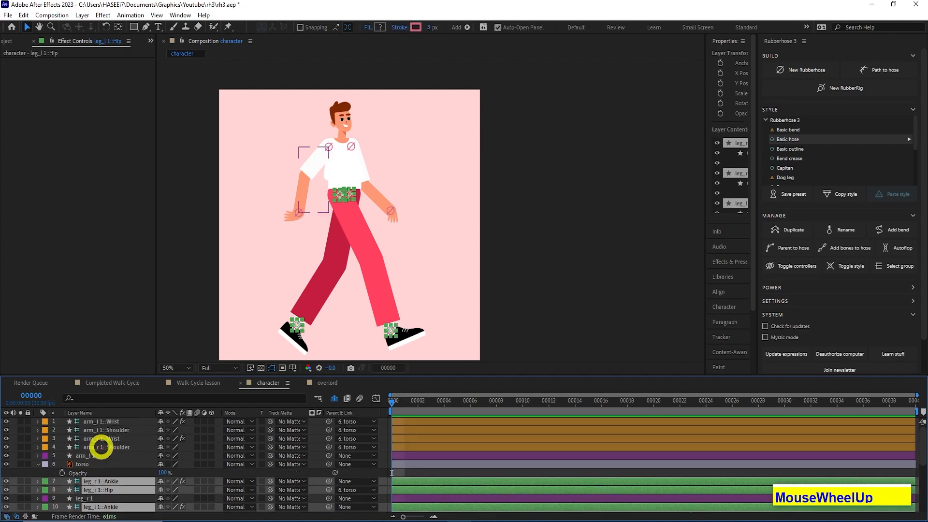
{"action": "left_click_drag", "start_coordinate": [98, 493], "coordinate": [106, 462]}
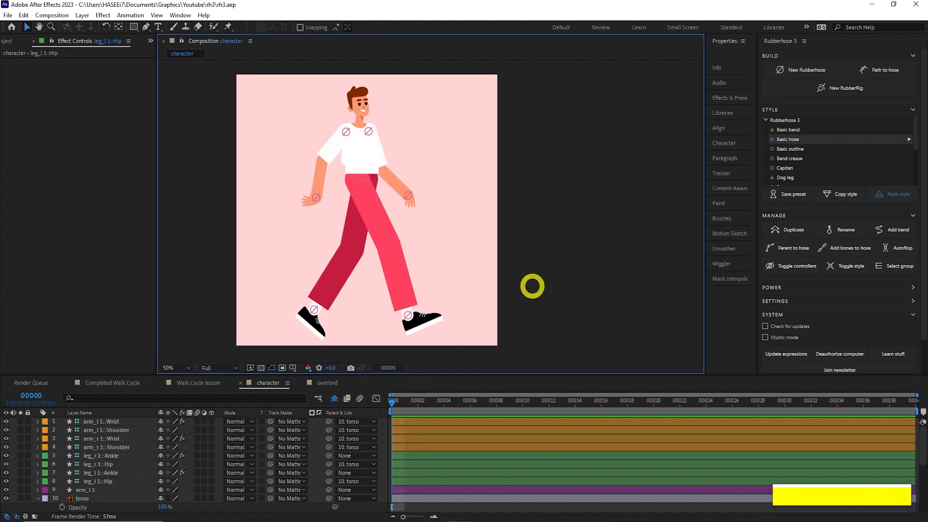
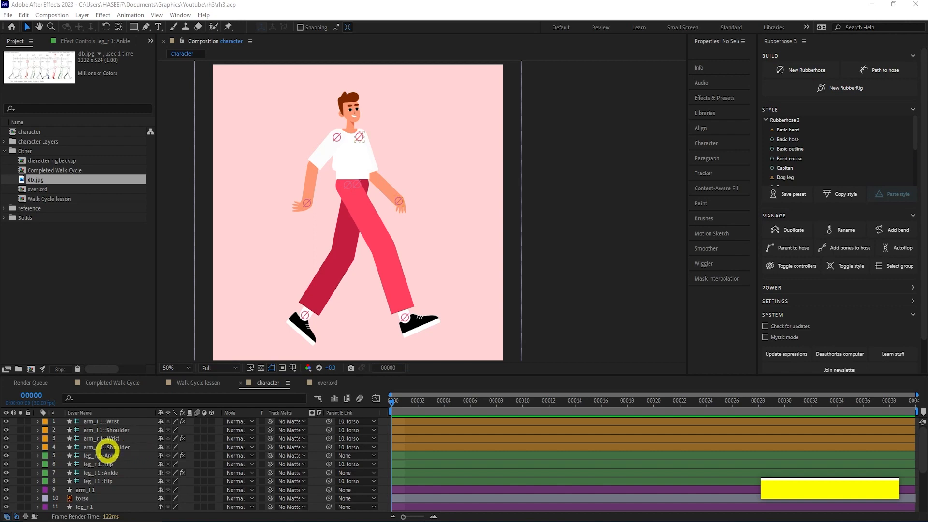
Mark the four Wrist and Shoulder controllers of both arms as shy and turn off their visibility
{"action": "left_click", "coordinate": [105, 422]}
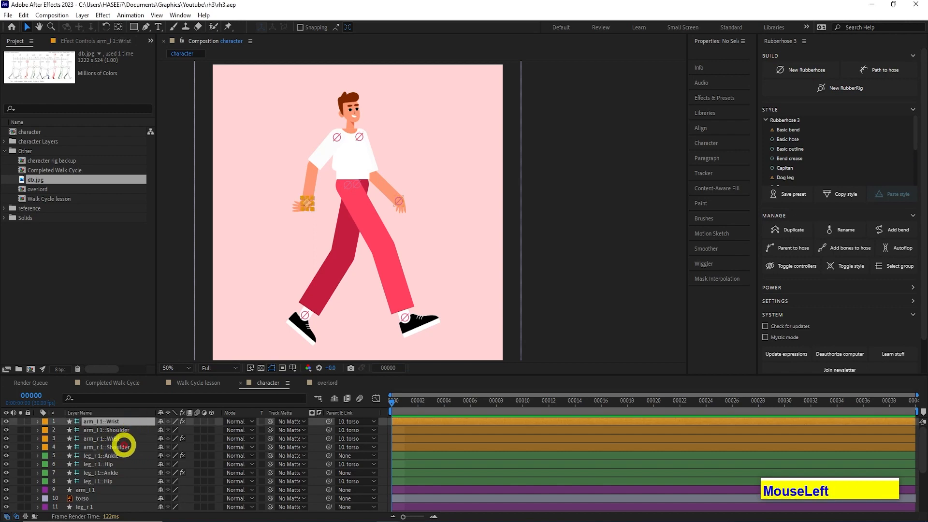
{"action": "left_click", "coordinate": [114, 446], "text": "shift"}
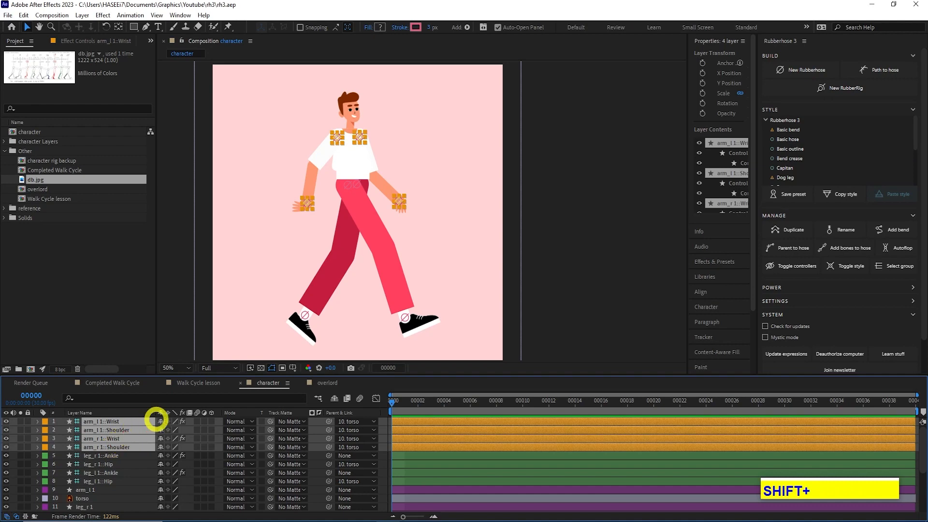
{"action": "left_click", "coordinate": [160, 422]}
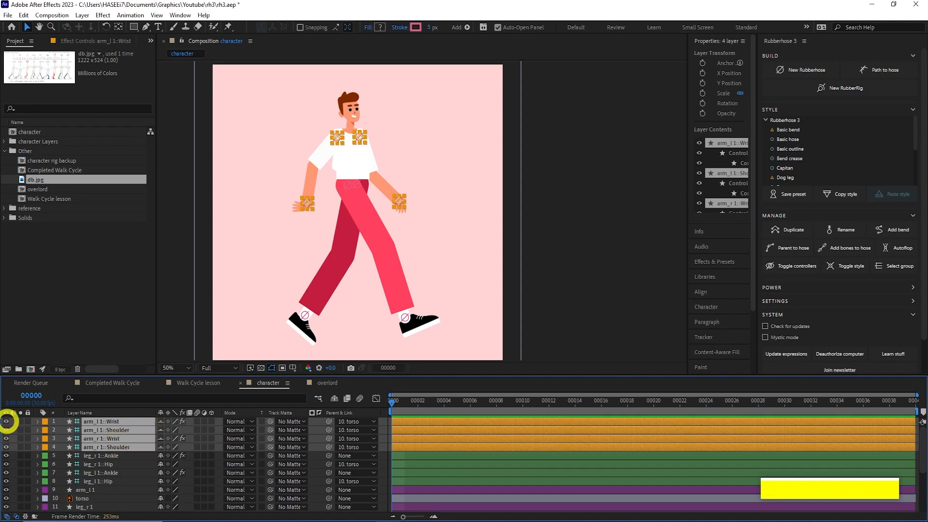
{"action": "left_click", "coordinate": [7, 421]}
Mark the arm_l 1 and arm_r 1 hose layers as shy and turn off their visibility
{"action": "scroll", "coordinate": [58, 435], "scroll_direction": "down", "scroll_amount": 2}
{"action": "left_click", "coordinate": [83, 439]}
{"action": "left_click", "coordinate": [83, 455], "text": "ctrl"}
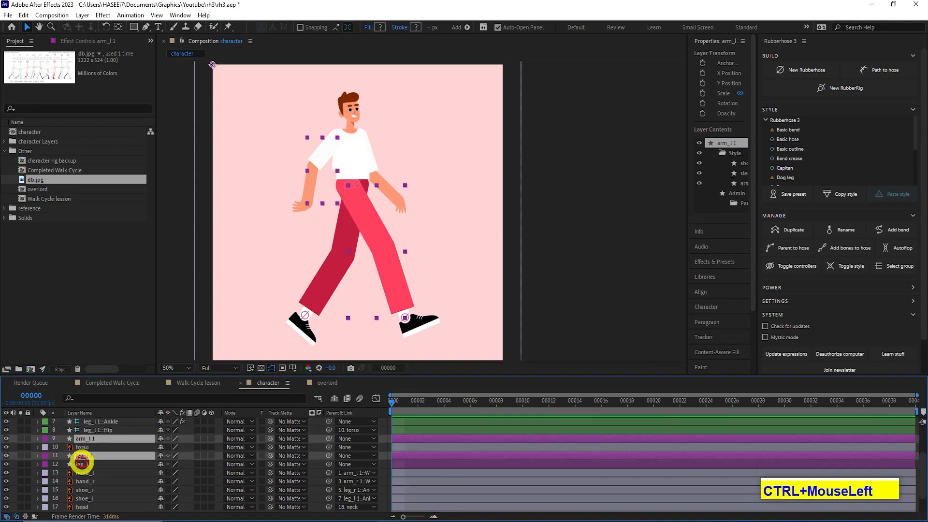
{"action": "left_click", "coordinate": [82, 464], "text": "ctrl"}
{"action": "left_click", "coordinate": [84, 499], "text": "ctrl"}
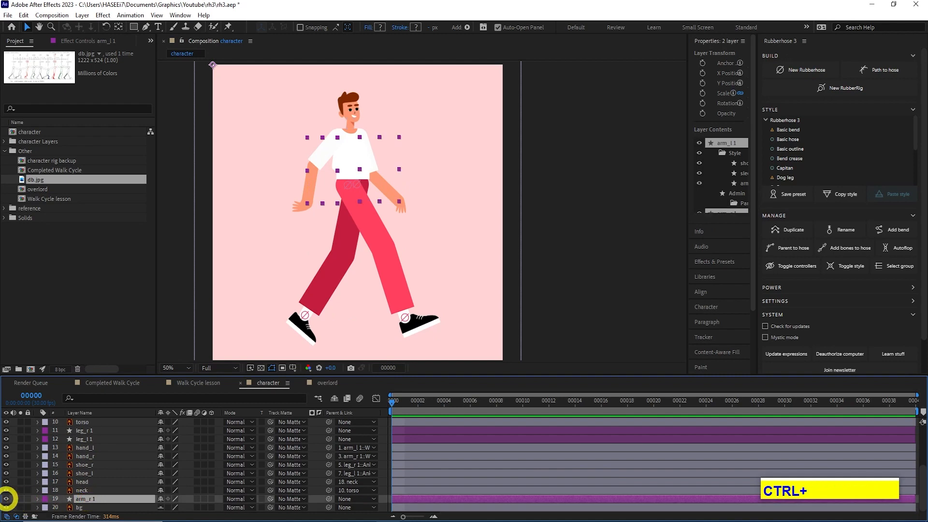
{"action": "left_click", "coordinate": [7, 499]}
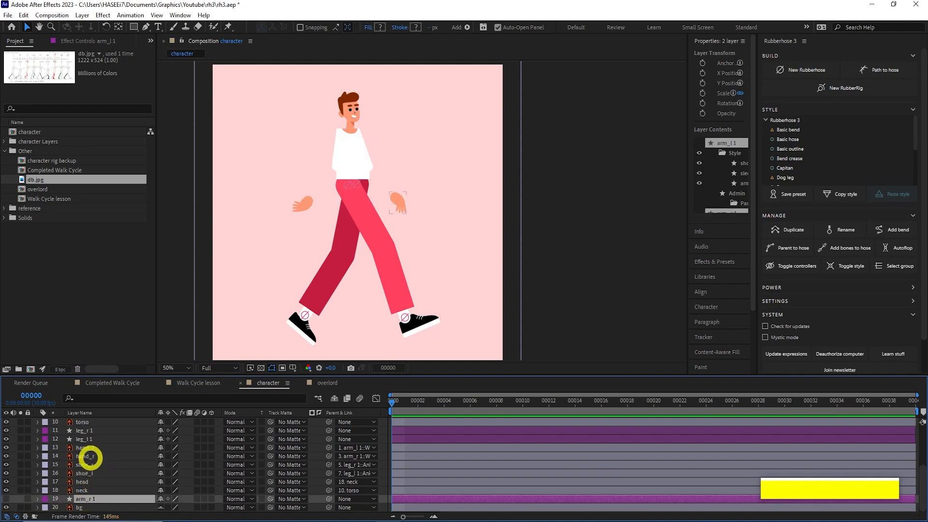
Turn off the visibility of the hand_l and hand_r layers and mark them as shy
{"action": "left_click", "coordinate": [85, 456]}
{"action": "left_click", "coordinate": [83, 447], "text": "ctrl"}
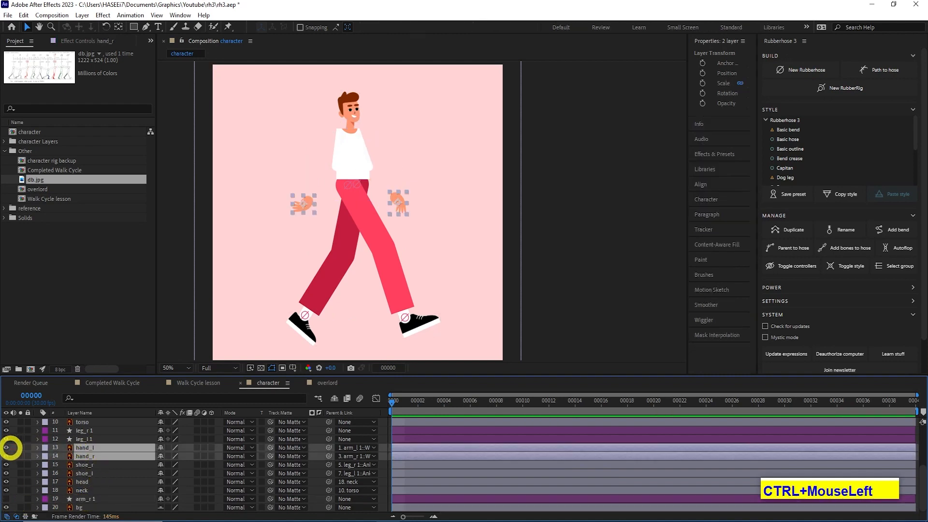
{"action": "left_click_drag", "start_coordinate": [7, 447], "coordinate": [7, 456]}
{"action": "left_click_drag", "start_coordinate": [161, 447], "coordinate": [161, 456]}
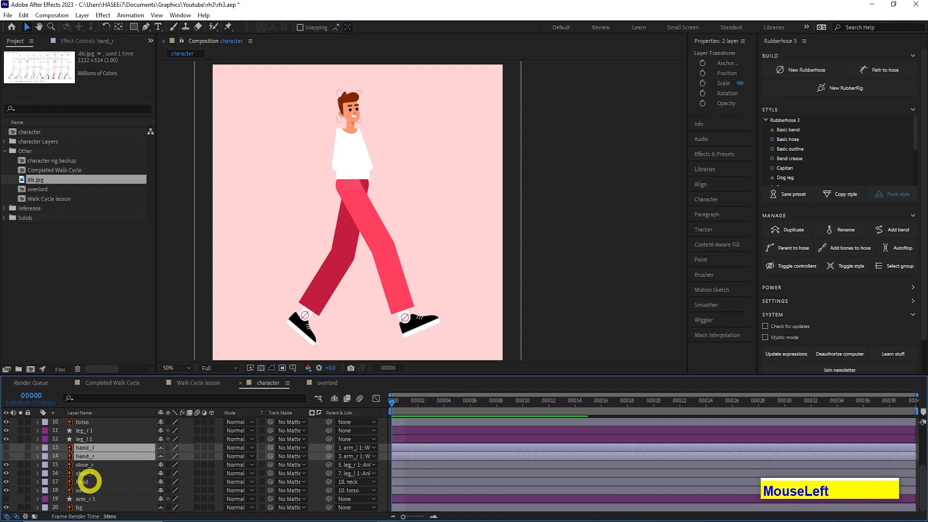
Mark the head and neck layers as shy and hide all shy layers in the timeline
{"action": "scroll", "coordinate": [87, 435], "scroll_direction": "up", "scroll_amount": 1}
{"action": "scroll", "coordinate": [86, 436], "scroll_direction": "down", "scroll_amount": 1}
{"action": "left_click", "coordinate": [107, 482]}
{"action": "left_click", "coordinate": [130, 490], "text": "ctrl"}
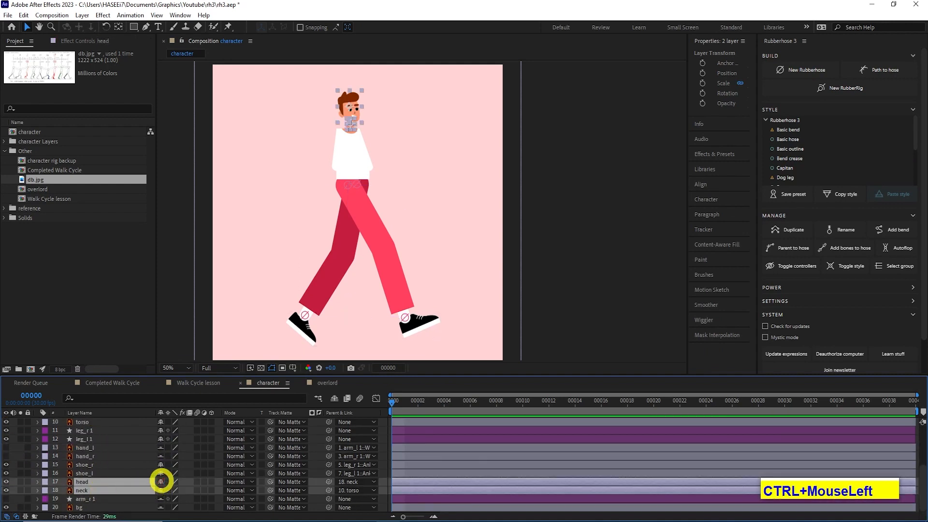
{"action": "left_click", "coordinate": [160, 482]}
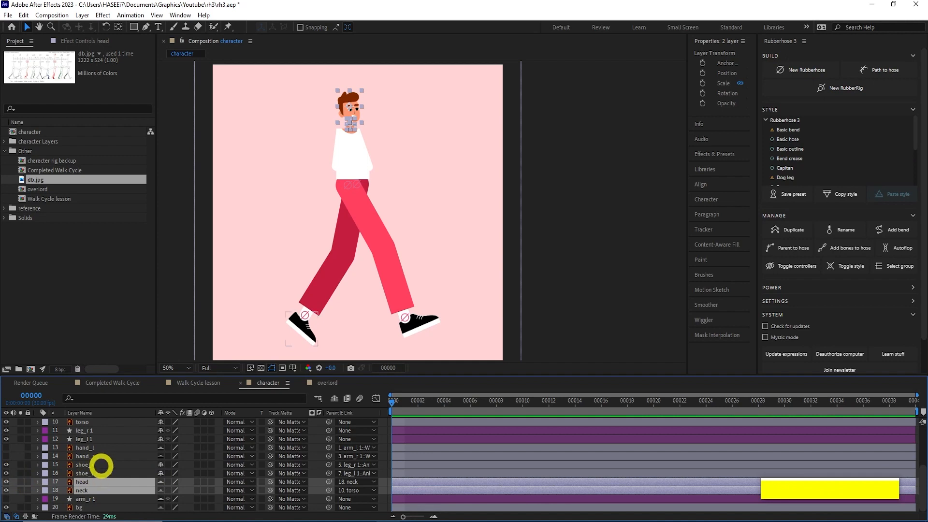
{"action": "left_click", "coordinate": [334, 398]}
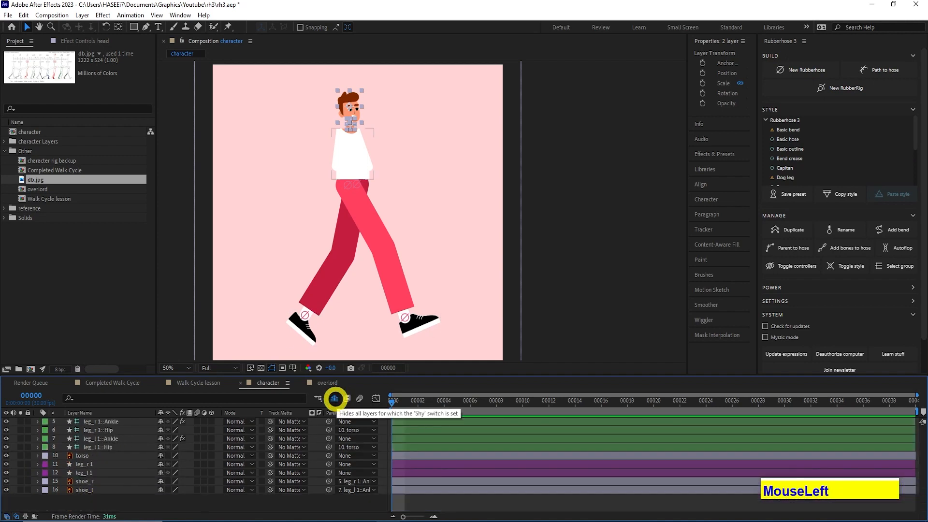
Mark the leg_r 1 and leg_l 1 hose layers as shy
{"action": "left_click_drag", "start_coordinate": [123, 498], "coordinate": [92, 466]}
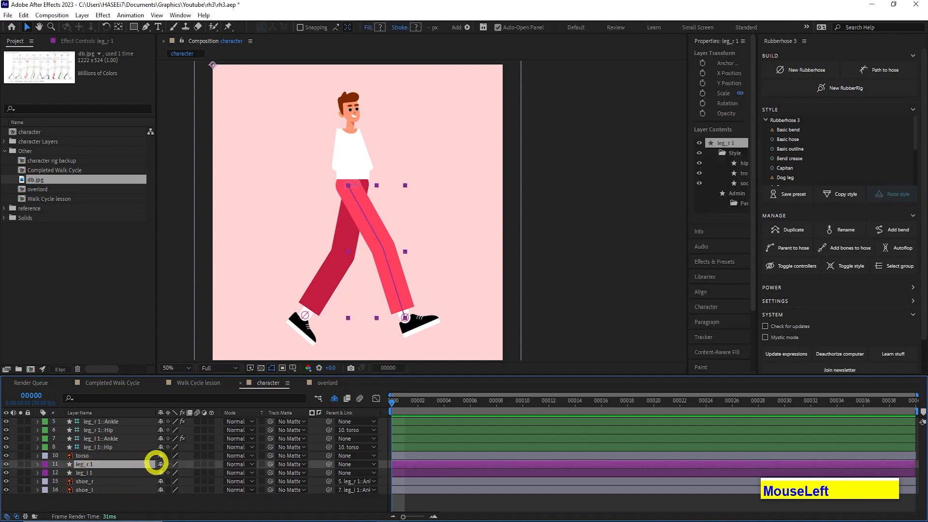
{"action": "left_click", "coordinate": [161, 464]}
{"action": "left_click", "coordinate": [161, 464]}
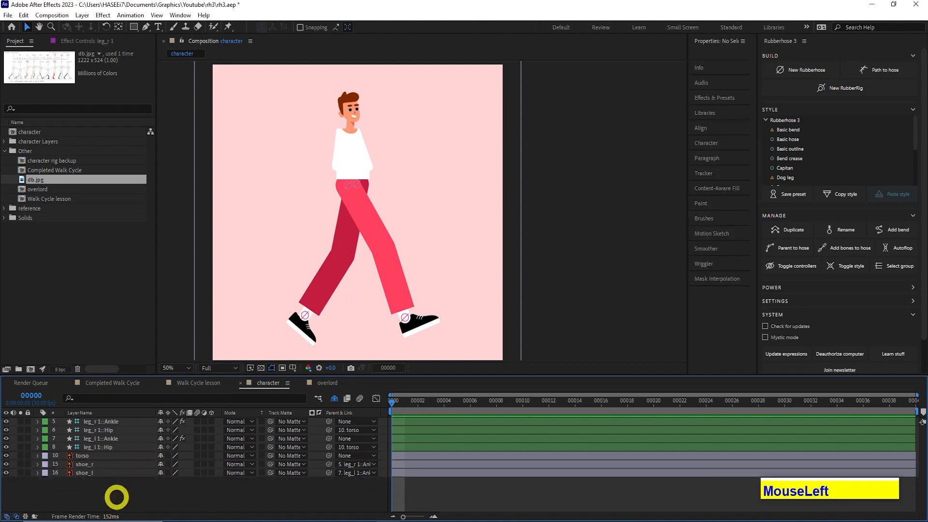
Mark the leg_r 1::Hip and leg_l 1::Hip controllers as shy
{"action": "left_click", "coordinate": [89, 465]}
{"action": "left_click", "coordinate": [87, 472]}
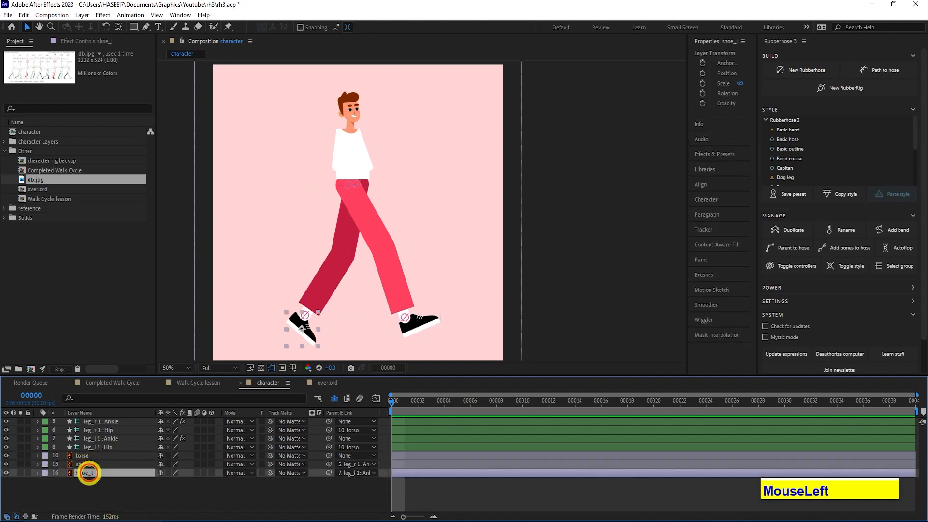
{"action": "left_click", "coordinate": [89, 456]}
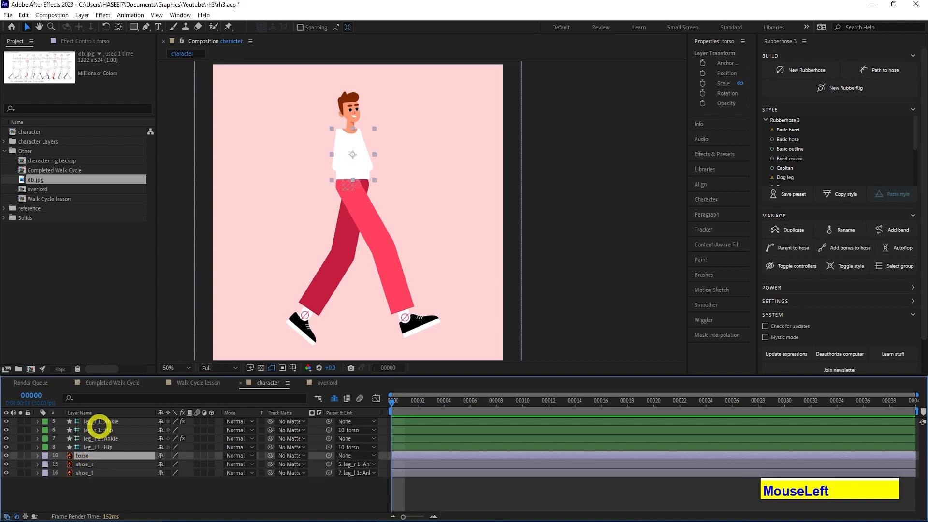
{"action": "left_click", "coordinate": [99, 426]}
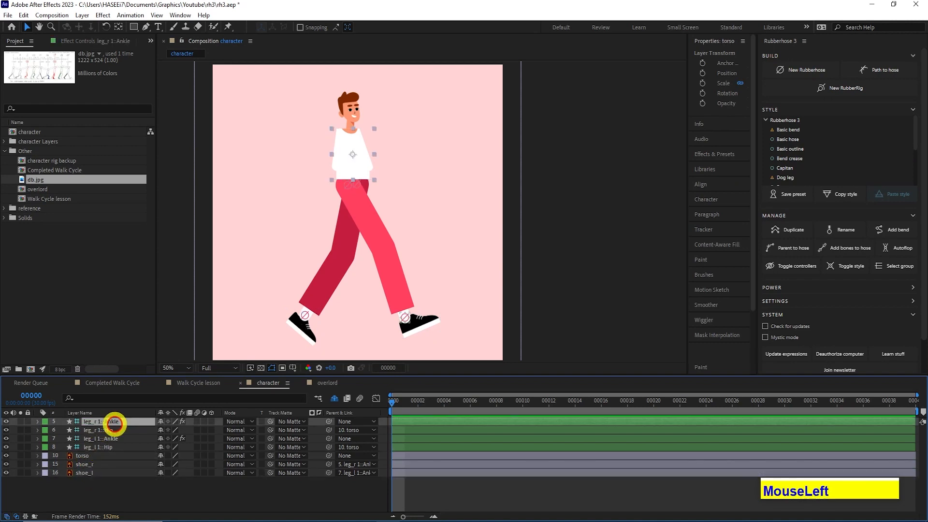
{"action": "left_click", "coordinate": [101, 430], "text": "ctrl"}
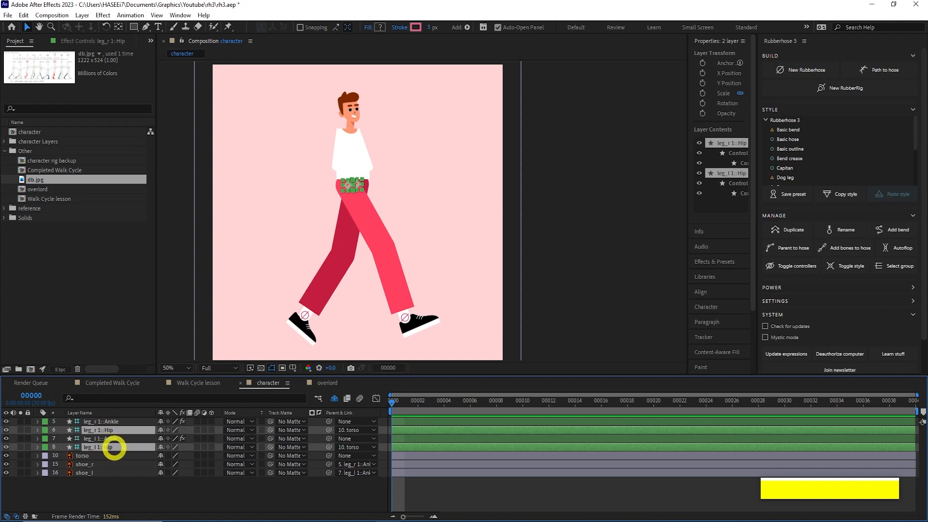
{"action": "left_click", "coordinate": [160, 430]}
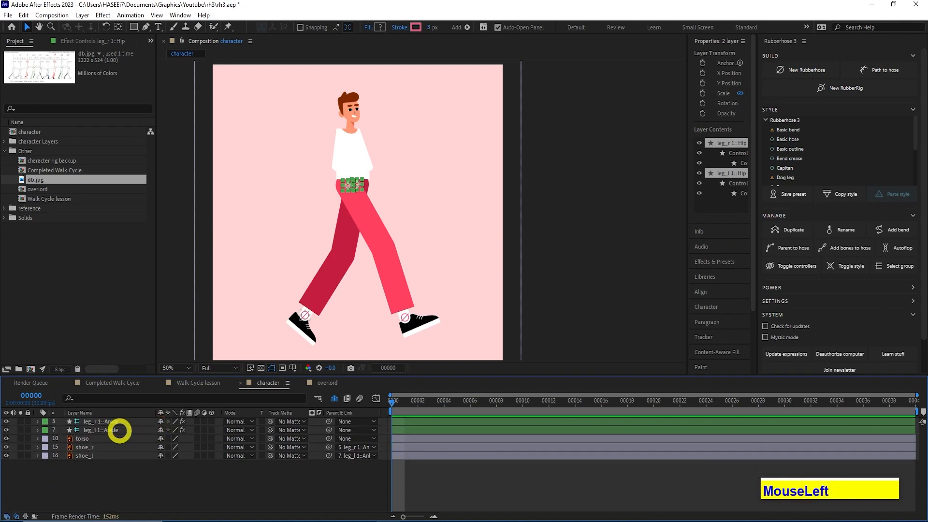
Save the project and collapse the Other folder among the project items
{"action": "key", "text": "ctrl+s"}
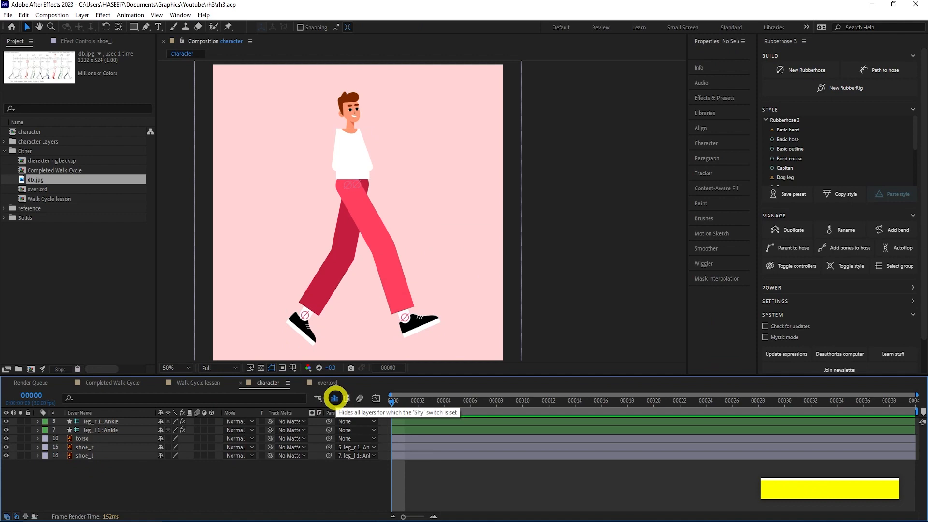
{"action": "left_click", "coordinate": [34, 202]}
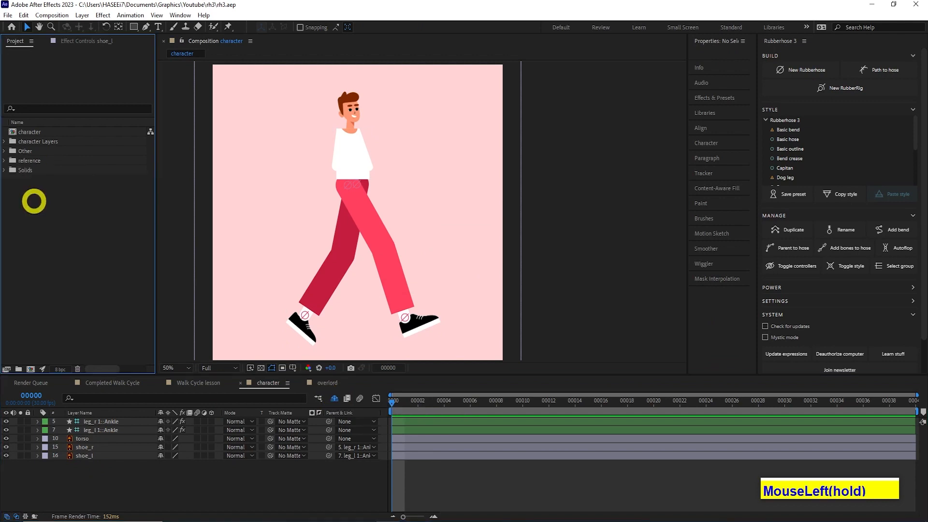
Open the walk reference image rich_williams_walk.jpg from the reference folder in its own footage viewer
{"action": "left_click", "coordinate": [6, 160]}
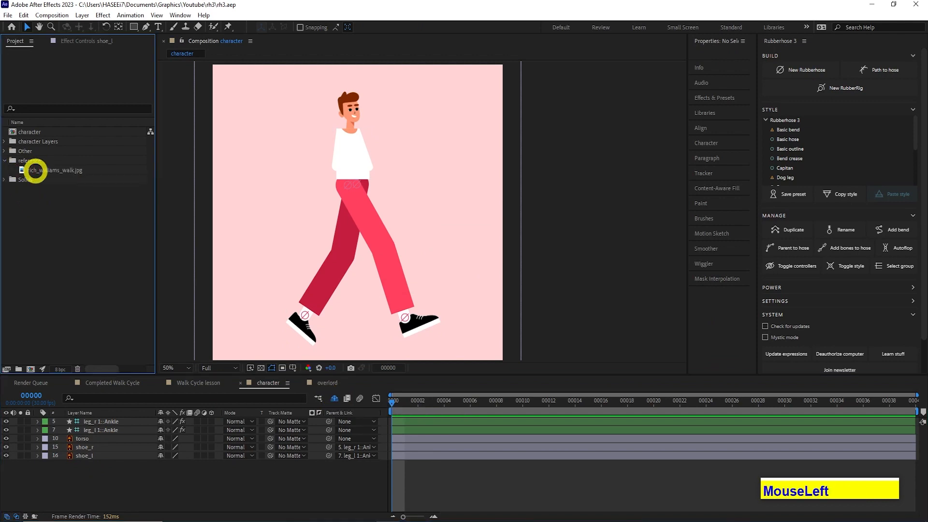
{"action": "double_click", "coordinate": [35, 170]}
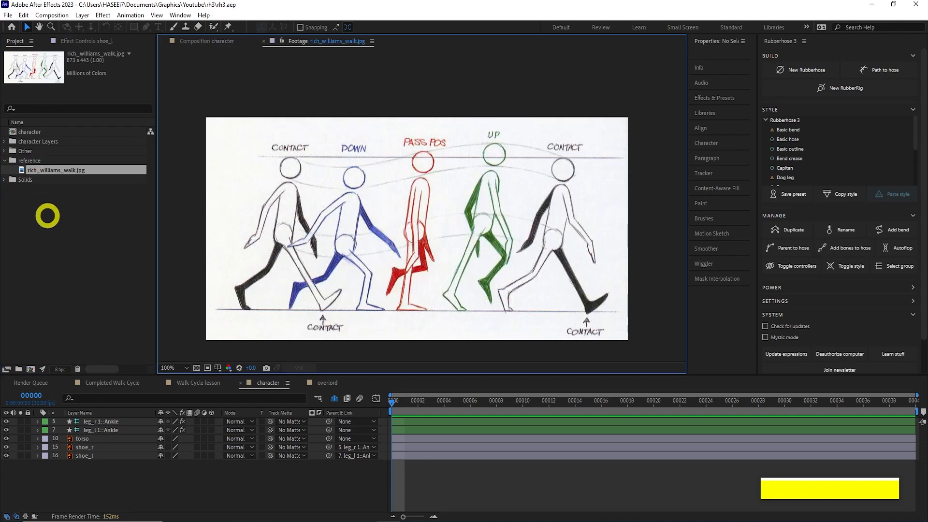
{"action": "left_click", "coordinate": [47, 216]}
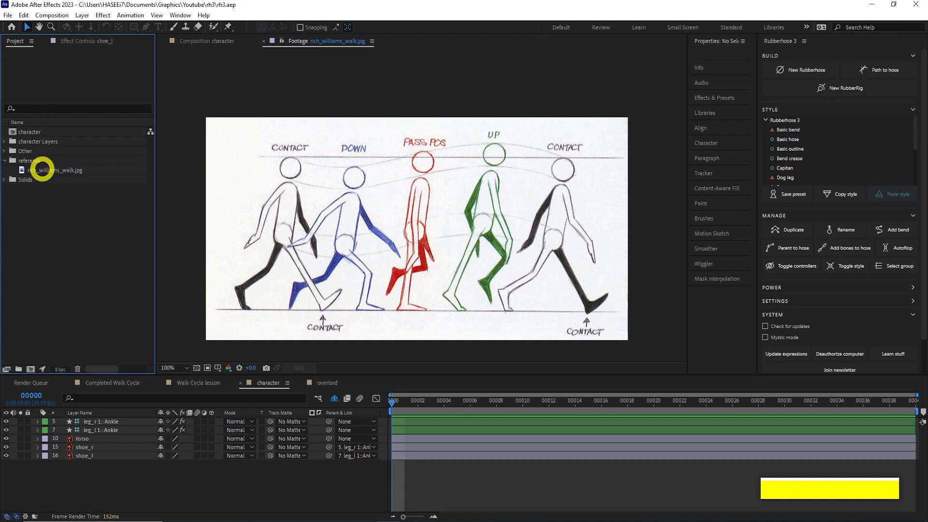
{"action": "left_click", "coordinate": [45, 174]}
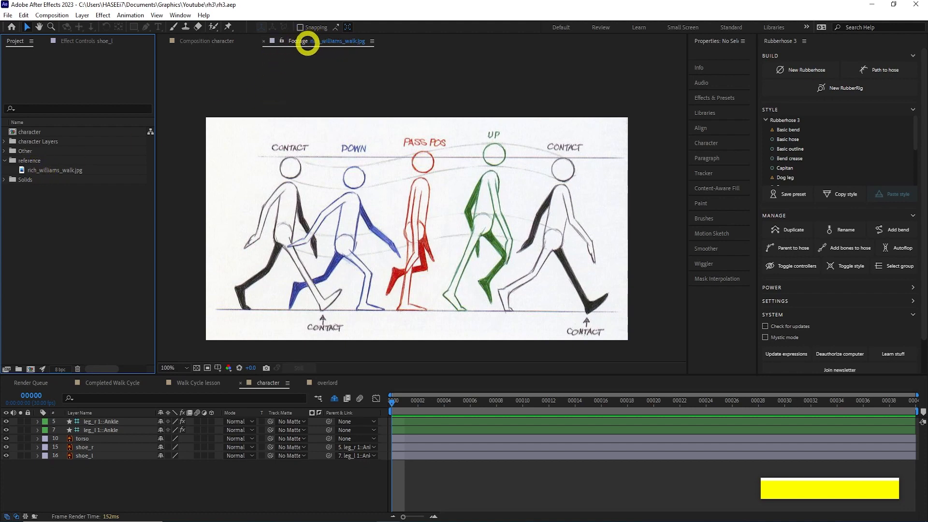
Dock the reference footage viewer in the lower part of the Rubberhose 3 area, framing the legs of the first contact pose at 100%
{"action": "left_click_drag", "start_coordinate": [300, 41], "coordinate": [825, 369]}
{"action": "scroll", "coordinate": [841, 300], "scroll_direction": "down", "scroll_amount": 3}
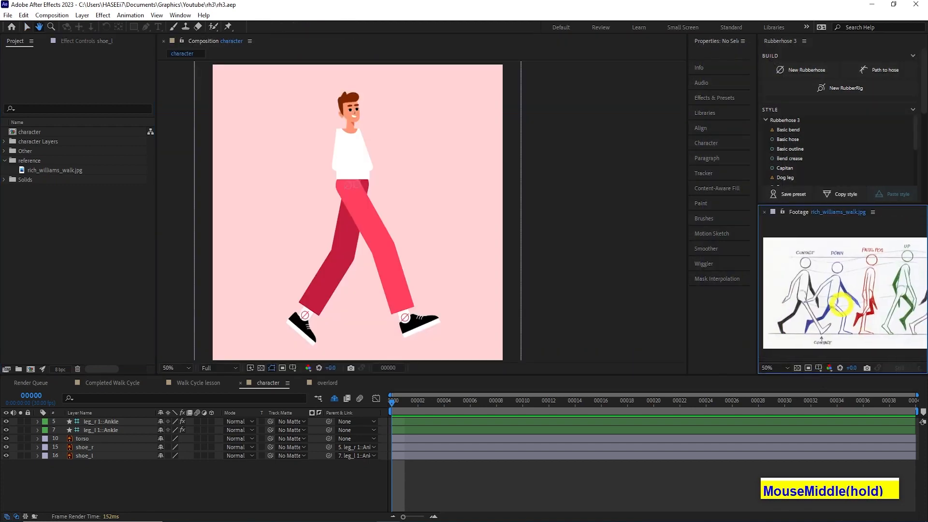
{"action": "scroll", "coordinate": [852, 297], "scroll_direction": "up", "scroll_amount": 3}
{"action": "middle_click", "coordinate": [812, 290]}
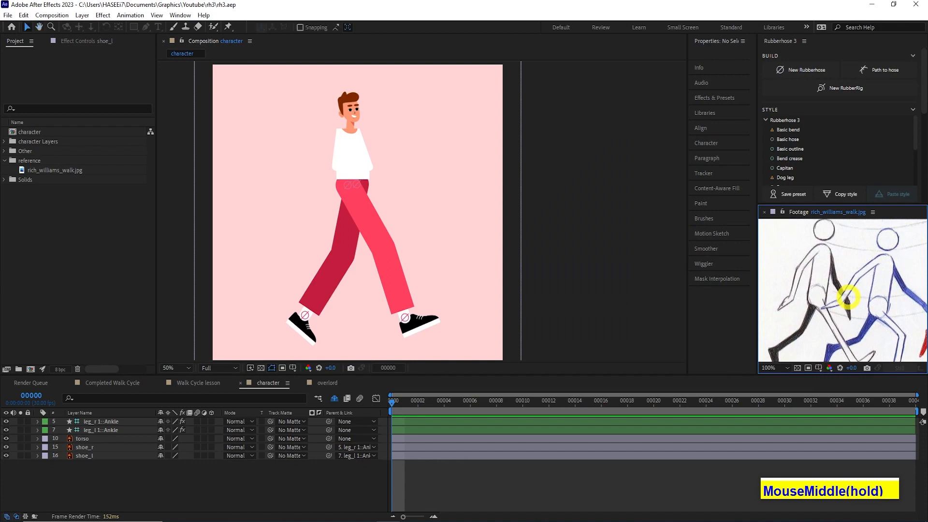
{"action": "scroll", "coordinate": [844, 297], "scroll_direction": "down", "scroll_amount": 2}
{"action": "scroll", "coordinate": [840, 287], "scroll_direction": "up", "scroll_amount": 2}
{"action": "middle_click", "coordinate": [843, 286]}
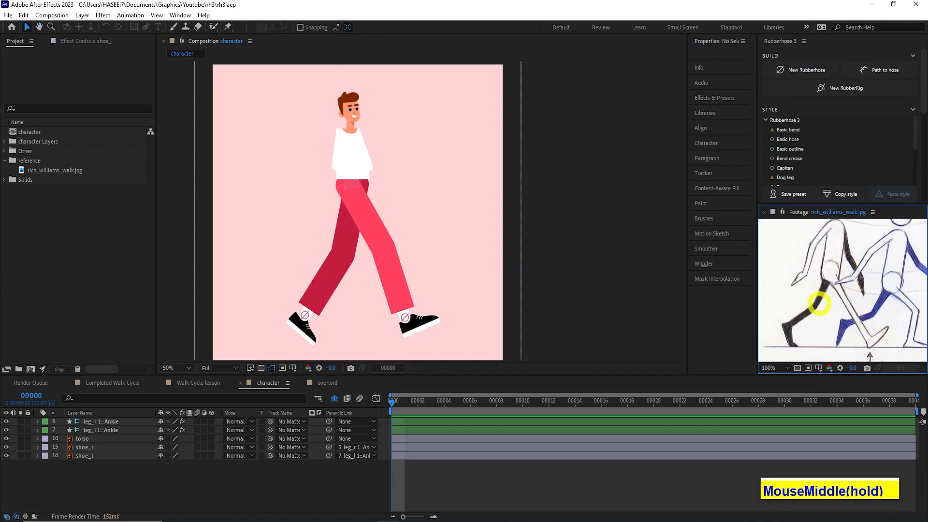
{"action": "middle_click", "coordinate": [795, 334]}
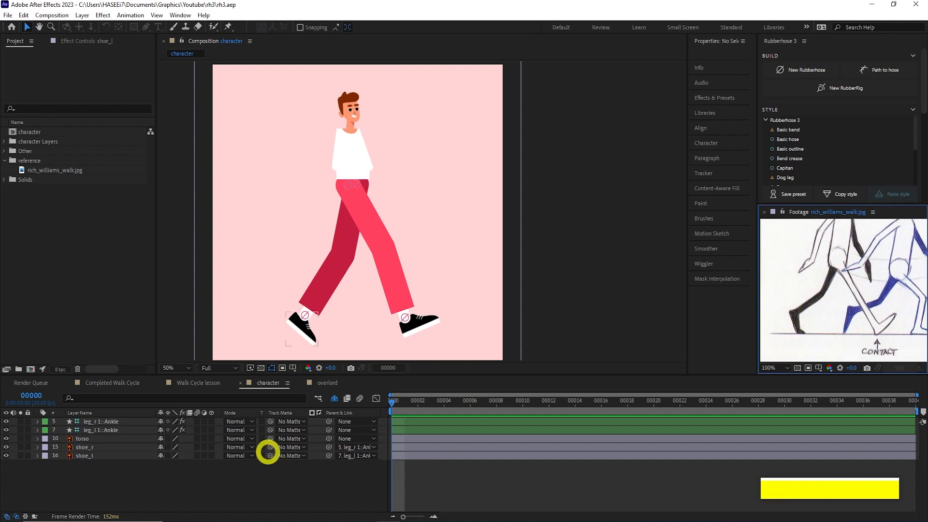
Draw a straight horizontal ground line across the character's feet with the Pen tool, extending past both shoes
{"action": "left_click", "coordinate": [204, 79]}
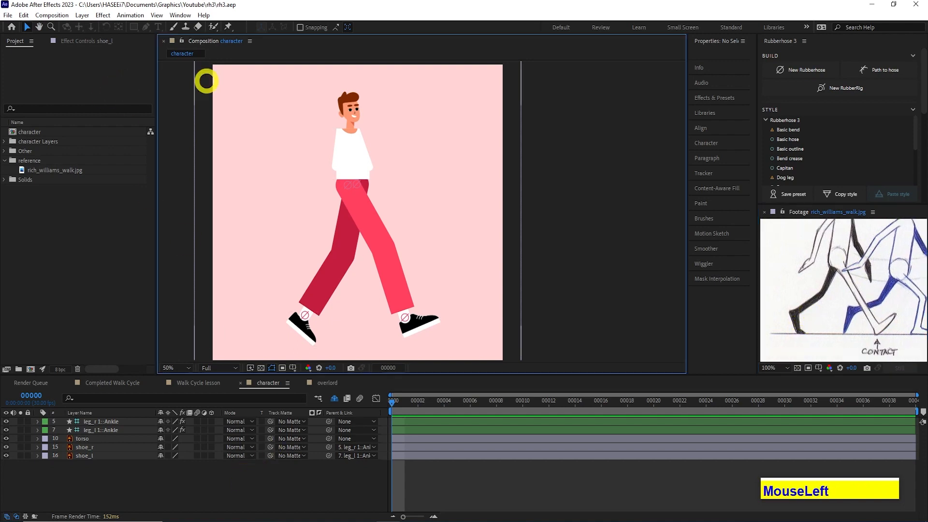
{"action": "left_click", "coordinate": [146, 26]}
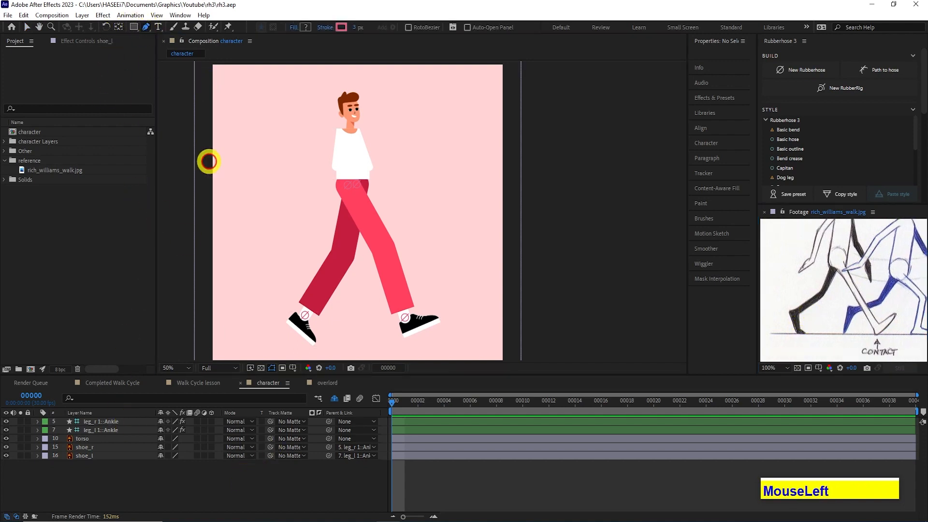
{"action": "left_click", "coordinate": [257, 328]}
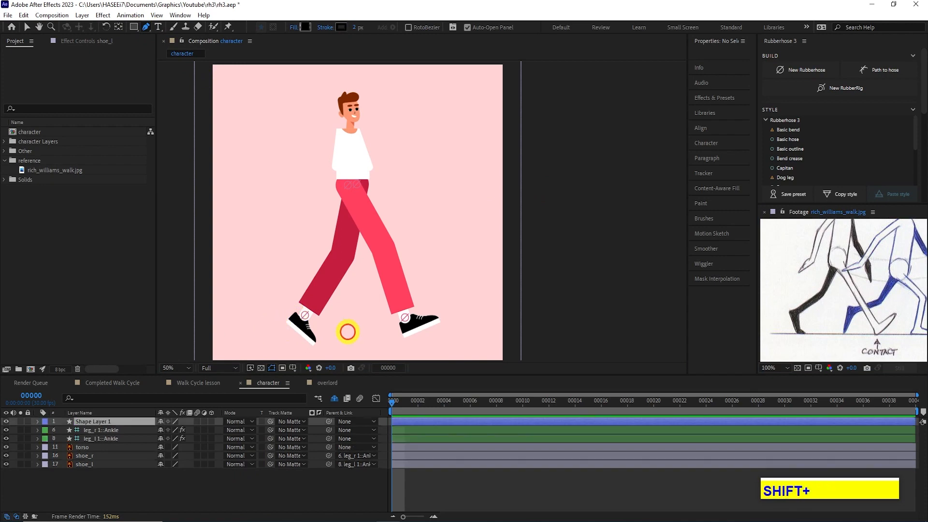
{"action": "left_click", "coordinate": [457, 331]}
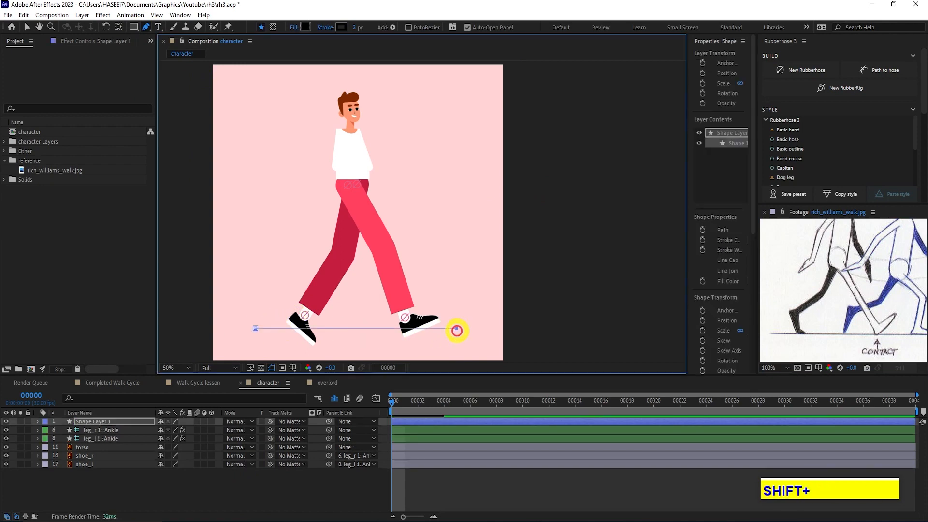
{"action": "key", "text": "v"}
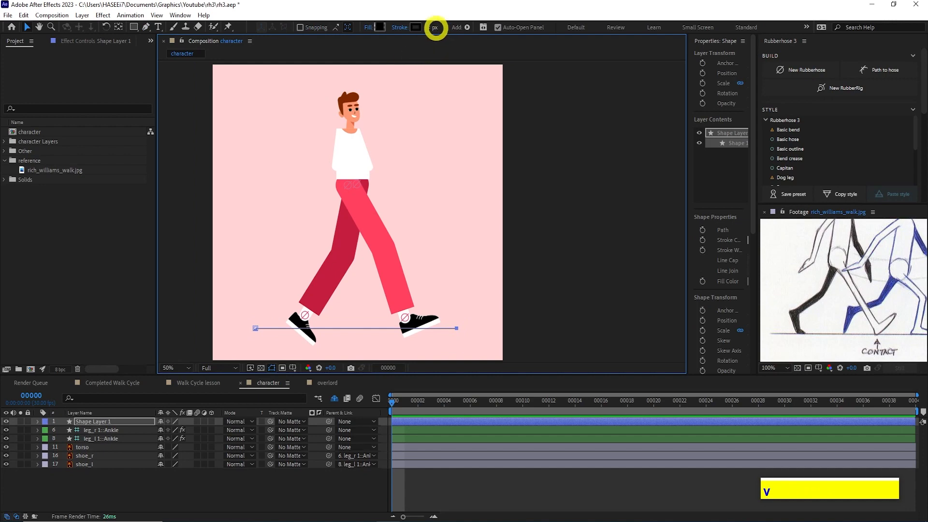
Nudge the ground line's shape layer slightly downward at the character's feet
{"action": "left_click", "coordinate": [140, 421]}
{"action": "key", "text": "Down"}
{"action": "key", "text": "Down"}
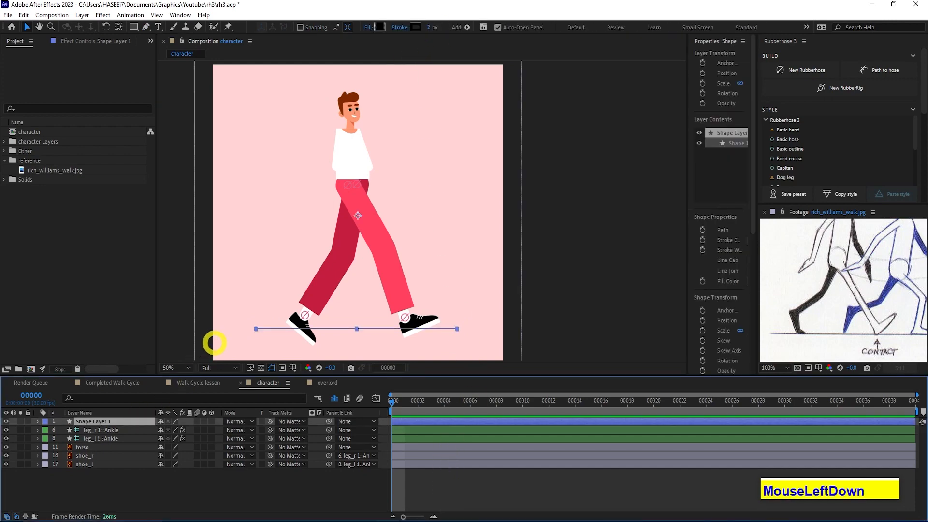
{"action": "key", "text": "Down"}
Open the composition settings of the character composition
{"action": "left_click", "coordinate": [84, 129]}
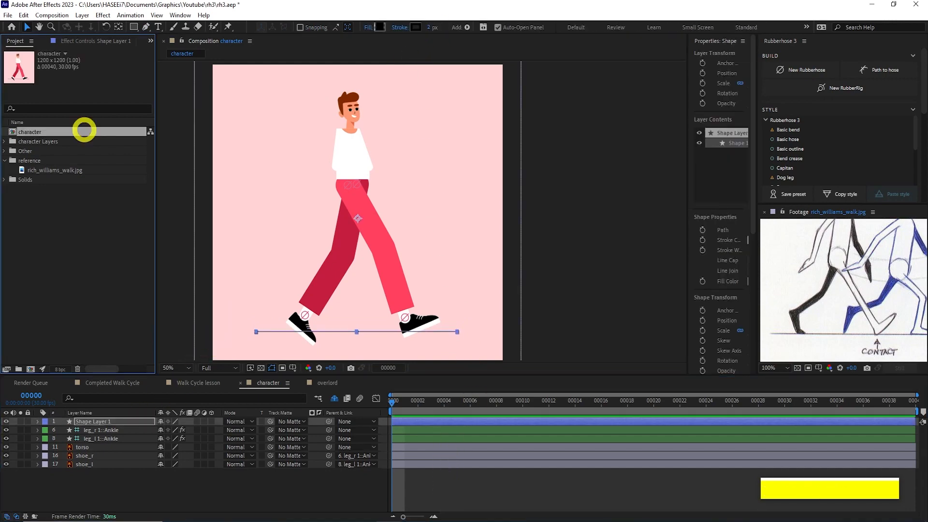
{"action": "right_click", "coordinate": [80, 130]}
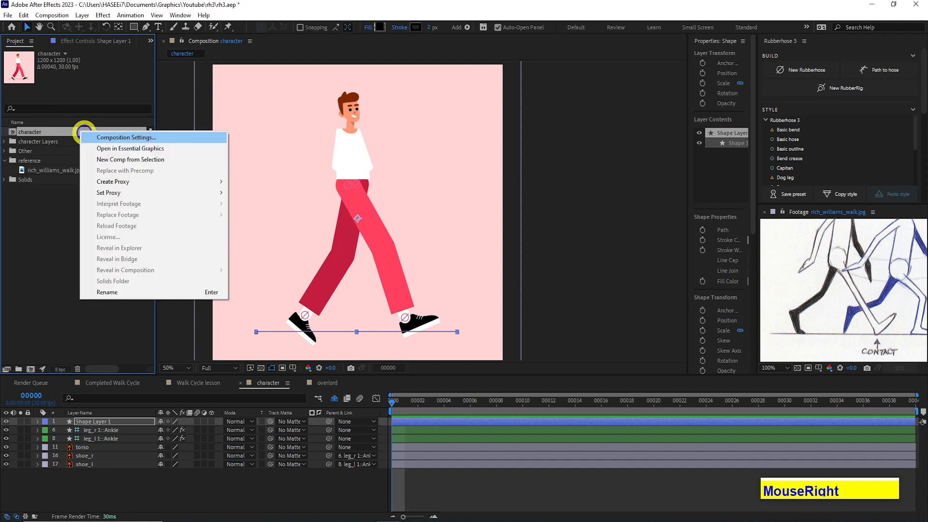
{"action": "left_click", "coordinate": [84, 131]}
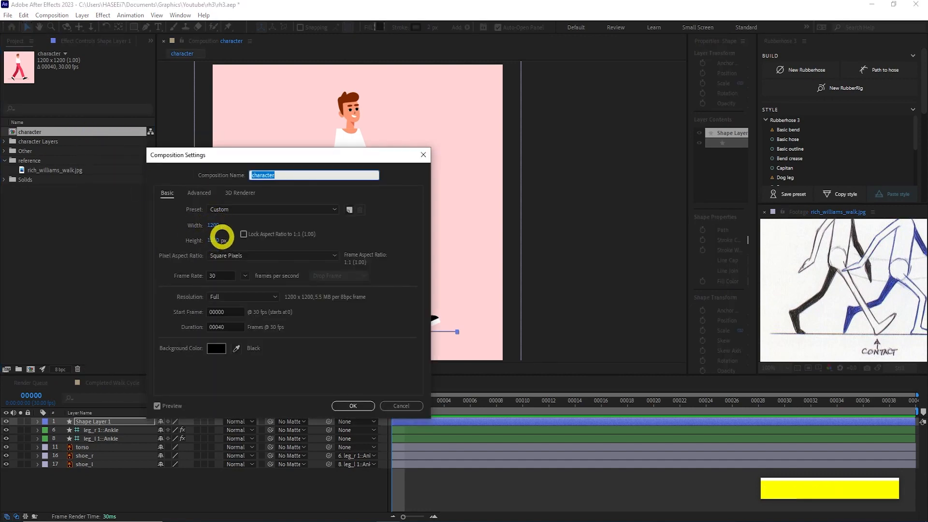
Review the character composition's size and duration settings, close them and deselect the layer
{"action": "left_click", "coordinate": [215, 225]}
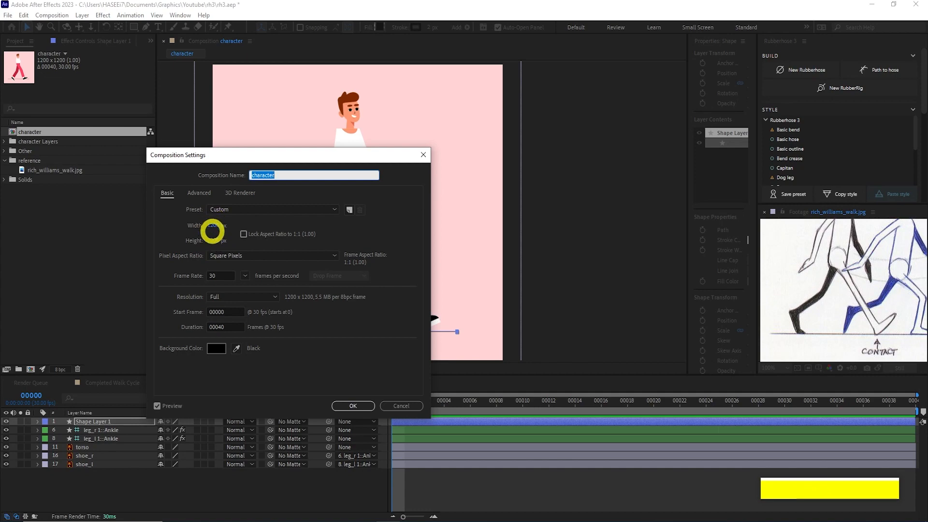
{"action": "left_click", "coordinate": [387, 406]}
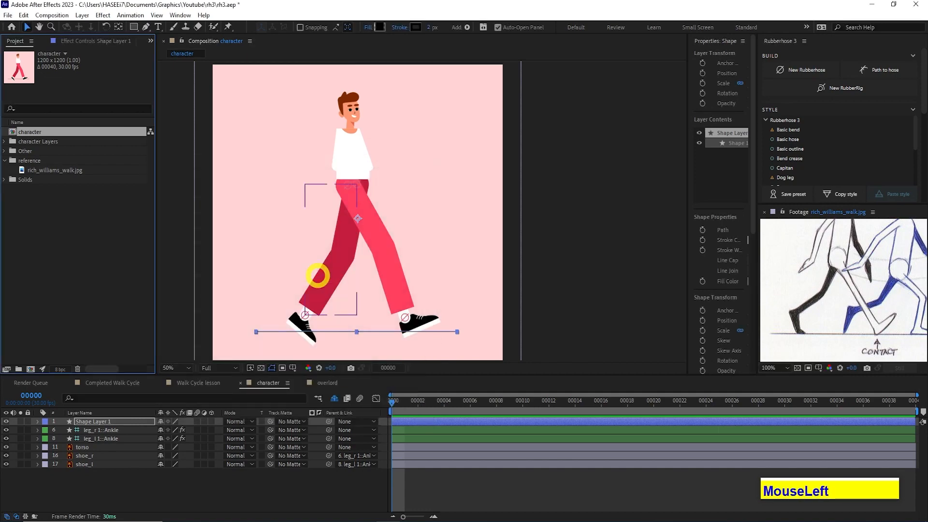
{"action": "left_click", "coordinate": [505, 331]}
Nudge the leg_r 1::Ankle controller forward and slightly up to about X 818, Y 1004, straightening the front leg
{"action": "left_click", "coordinate": [406, 320]}
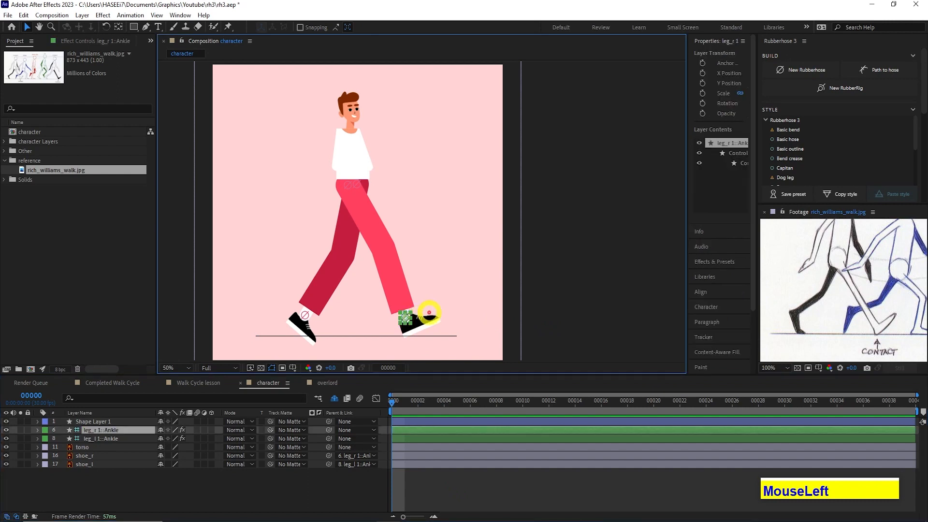
{"action": "key", "text": "Right"}
{"action": "key", "text": "Right"}
{"action": "key", "text": "Right"}
{"action": "key", "text": "Right"}
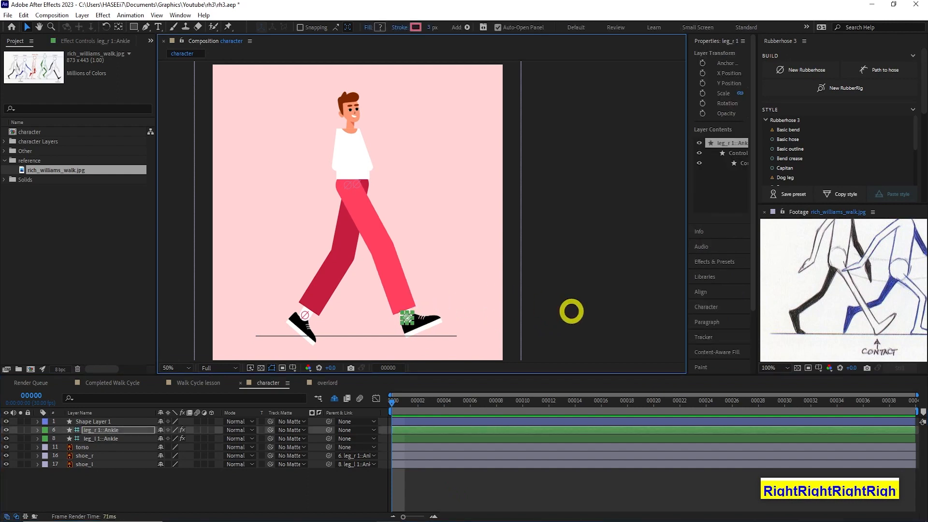
{"action": "key", "text": "Right"}
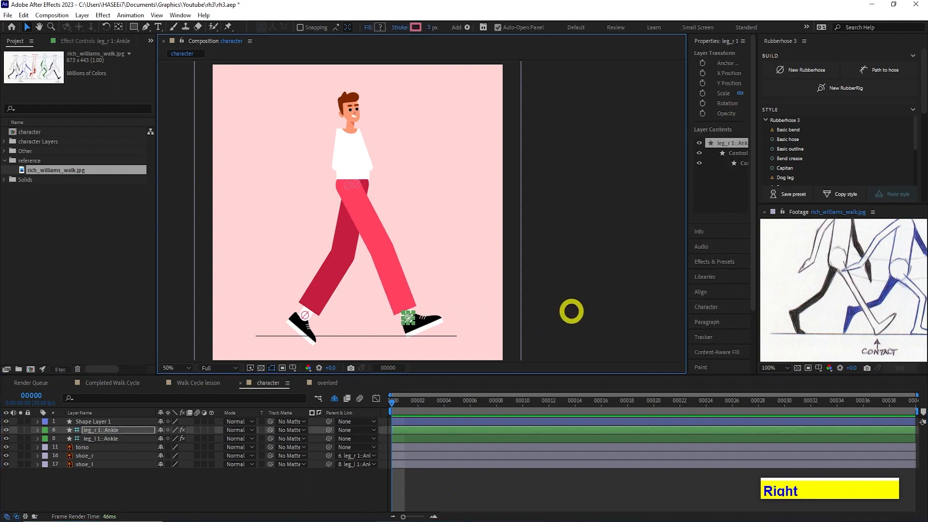
{"action": "key", "text": "Right"}
{"action": "key", "text": "Up"}
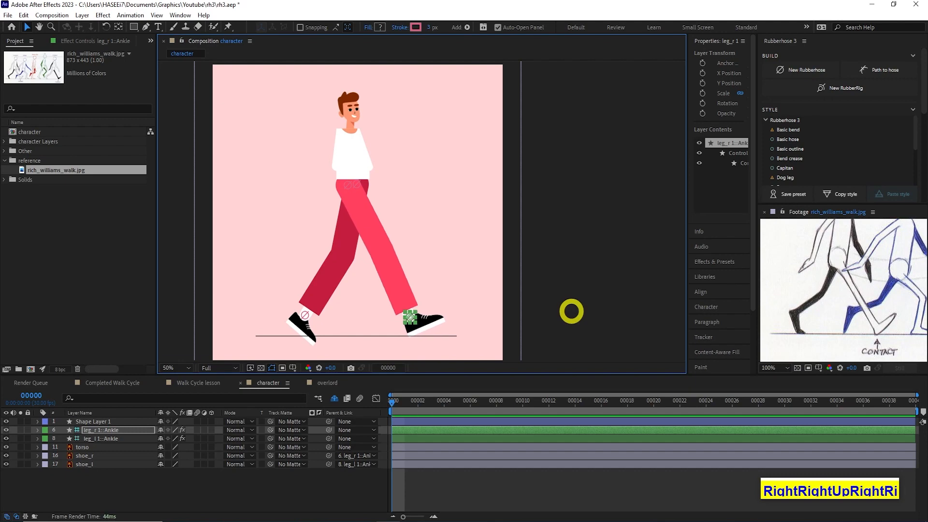
Nudge the leg_l 1::Ankle controller backward and up to about X 314, Y 949, bending the rear leg above the ground line
{"action": "left_click", "coordinate": [302, 314]}
{"action": "key", "text": "Left"}
{"action": "key", "text": "Left"}
{"action": "key", "text": "Left"}
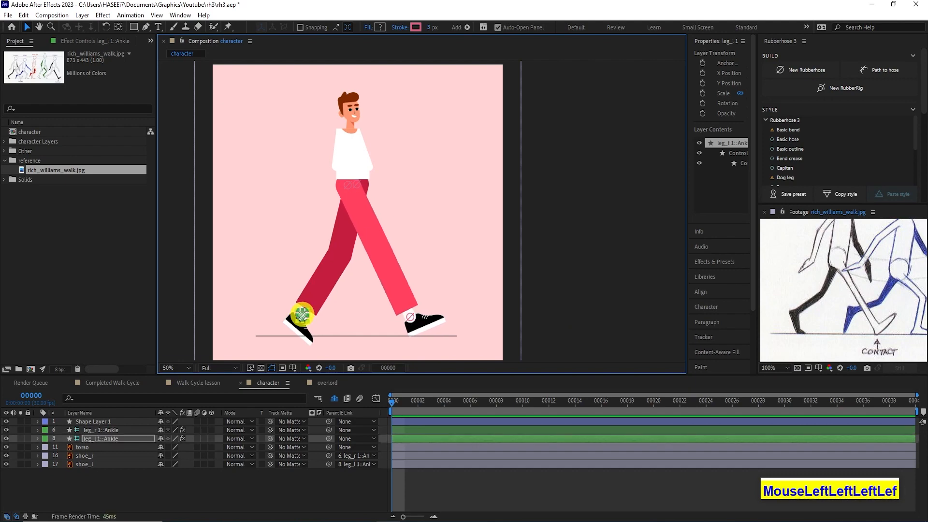
{"action": "key", "text": "Left"}
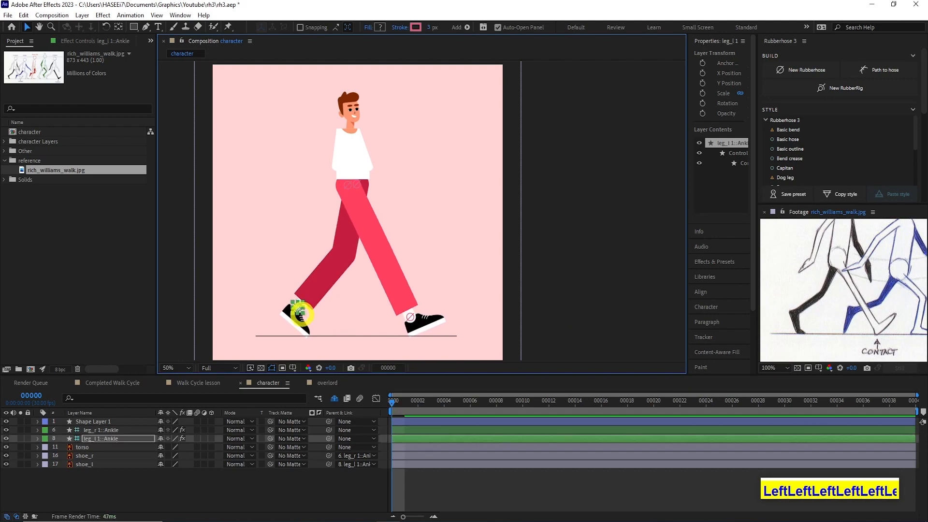
{"action": "key", "text": "shift+Left"}
{"action": "key", "text": "Up"}
{"action": "key", "text": "Up"}
{"action": "key", "text": "Up"}
{"action": "key", "text": "Up"}
{"action": "key", "text": "Up"}
{"action": "key", "text": "Up"}
{"action": "key", "text": "Up"}
{"action": "key", "text": "Down"}
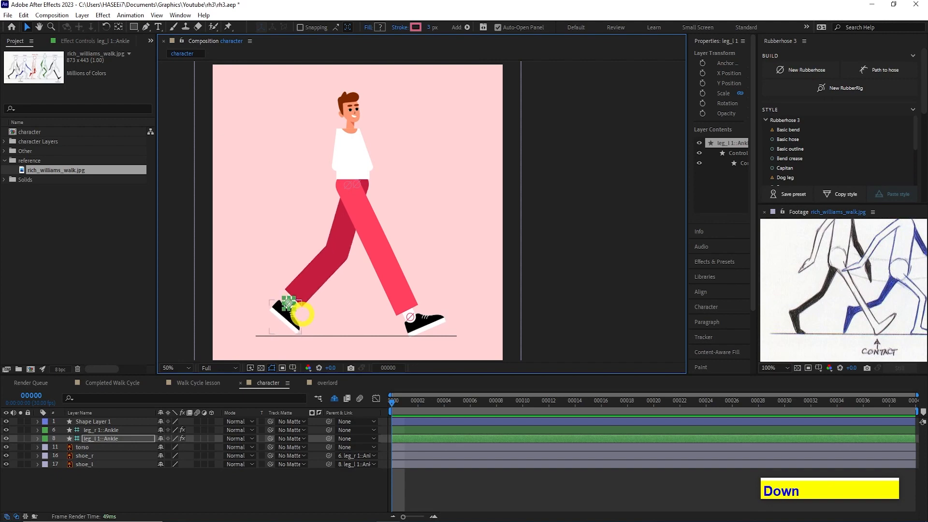
{"action": "key", "text": "Up"}
Set the rotation of the shoe_r layer to -8°
{"action": "left_click", "coordinate": [108, 456]}
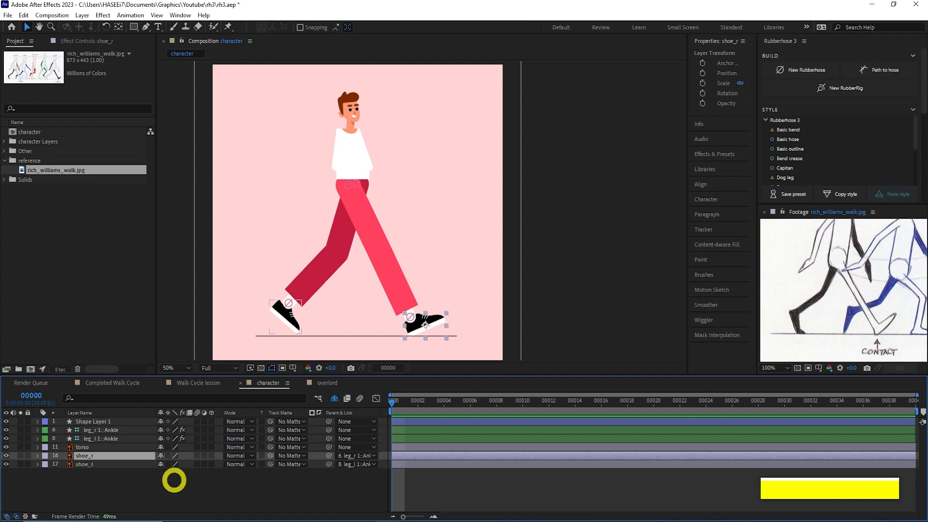
{"action": "key", "text": "r"}
{"action": "left_click", "coordinate": [173, 464]}
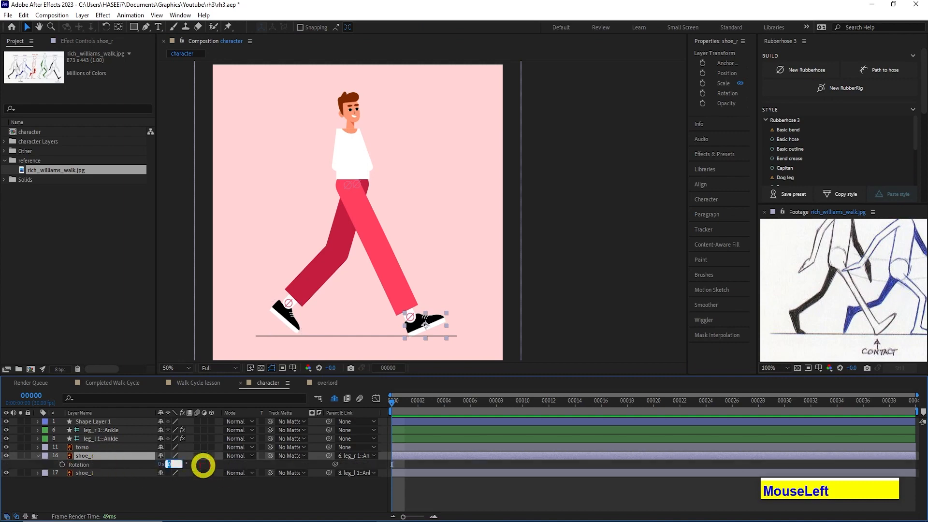
{"action": "key", "text": "Down"}
{"action": "key", "text": "Down"}
{"action": "key", "text": "Down"}
{"action": "key", "text": "Down"}
{"action": "key", "text": "Down"}
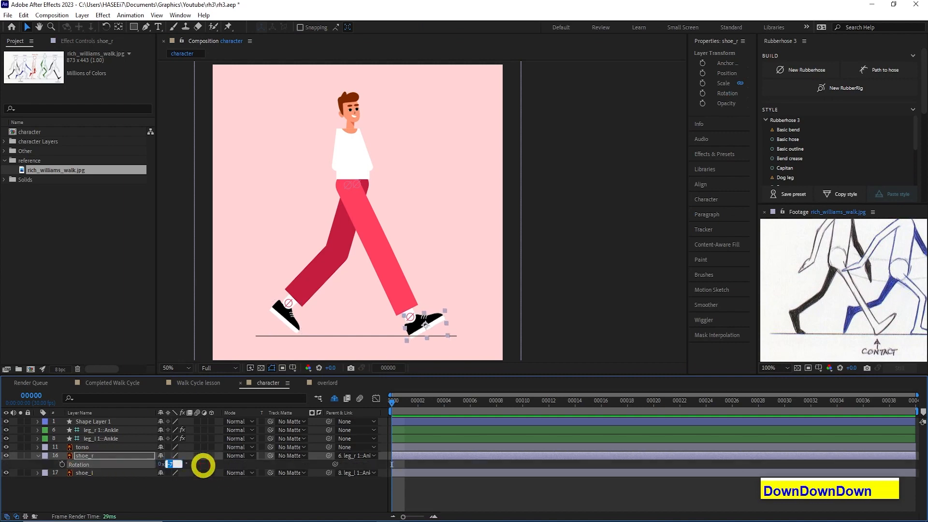
{"action": "key", "text": "Down"}
{"action": "key", "text": "Return"}
Set the rotation of the shoe_l layer to 14°
{"action": "left_click", "coordinate": [123, 473]}
{"action": "key", "text": "r"}
{"action": "left_click", "coordinate": [168, 481]}
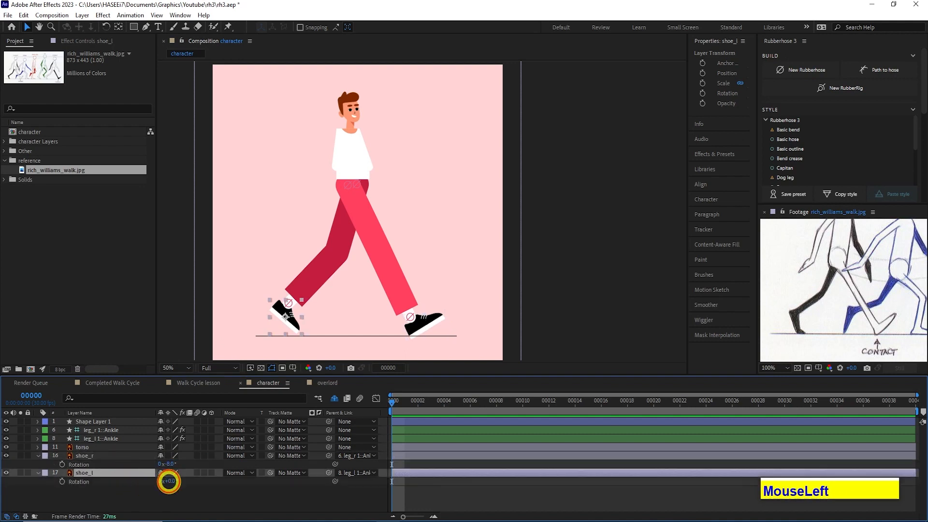
{"action": "key", "text": "Up"}
{"action": "key", "text": "Up"}
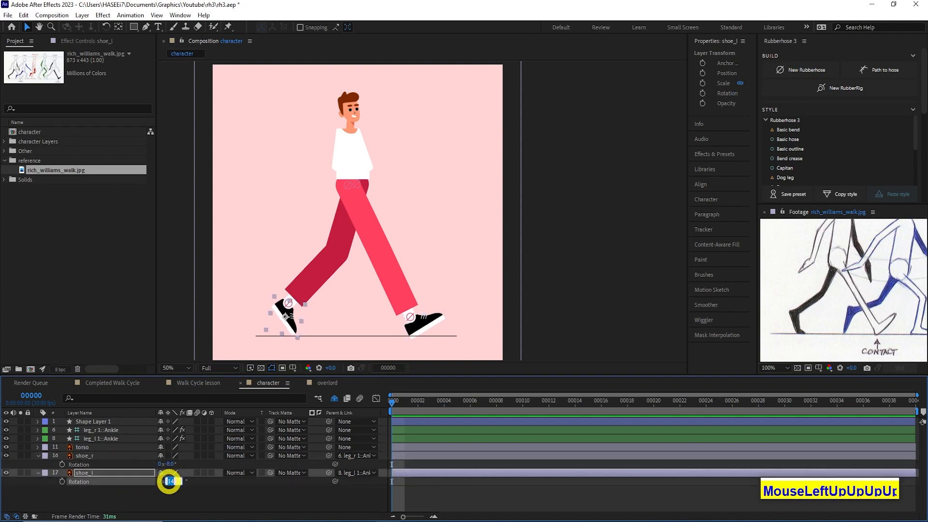
{"action": "left_click", "coordinate": [118, 495]}
Temporarily reveal the shy layers to move shoe_r and shoe_l directly below torso, above the leg layers, and save the project
{"action": "left_click", "coordinate": [94, 473]}
{"action": "left_click", "coordinate": [89, 456], "text": "ctrl"}
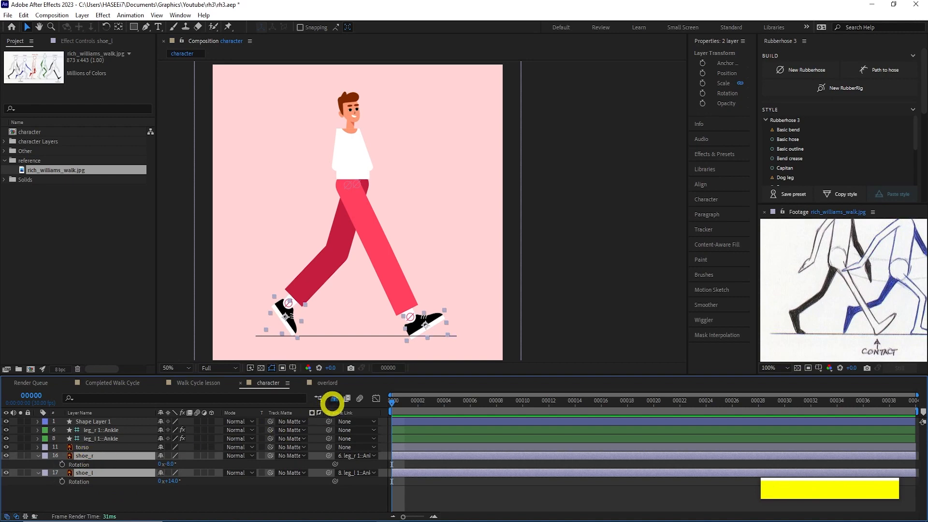
{"action": "left_click", "coordinate": [334, 398]}
{"action": "scroll", "coordinate": [108, 460], "scroll_direction": "up", "scroll_amount": 3}
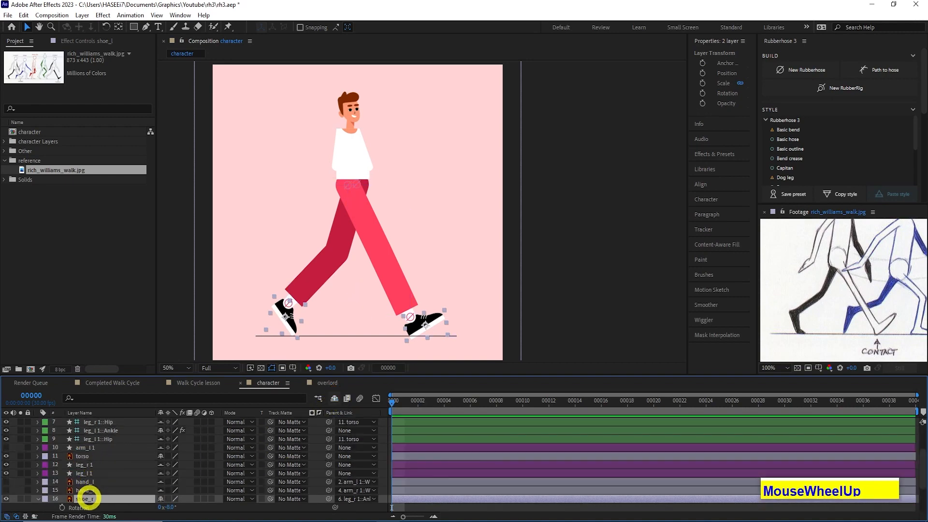
{"action": "left_click_drag", "start_coordinate": [88, 498], "coordinate": [89, 464]}
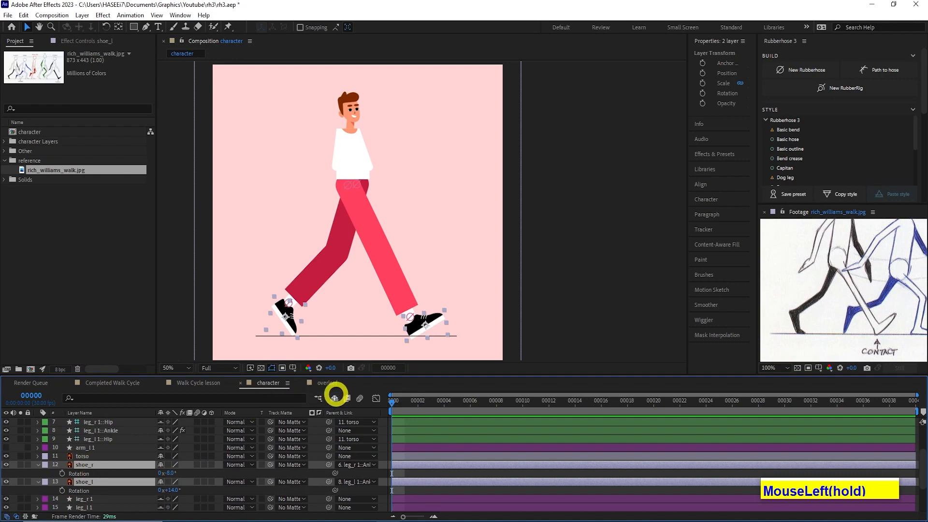
{"action": "left_click", "coordinate": [334, 397]}
{"action": "left_click", "coordinate": [413, 348]}
{"action": "key", "text": "ctrl+s"}
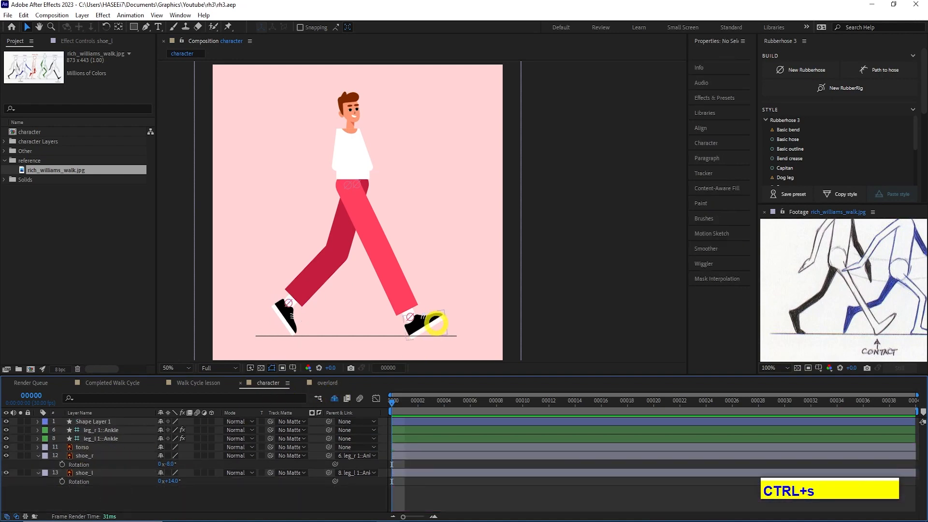
Try rotating shoe_r about its current anchor point and undo the rotation
{"action": "left_click", "coordinate": [436, 323]}
{"action": "left_click_drag", "start_coordinate": [437, 323], "coordinate": [396, 296]}
{"action": "scroll", "coordinate": [399, 295], "scroll_direction": "up", "scroll_amount": 1}
{"action": "left_click_drag", "start_coordinate": [298, 353], "coordinate": [427, 287]}
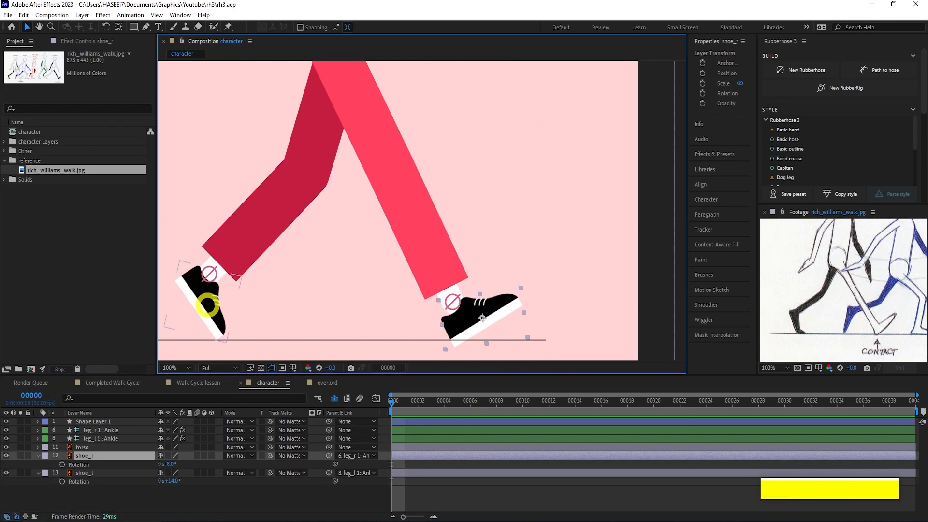
{"action": "left_click", "coordinate": [170, 464]}
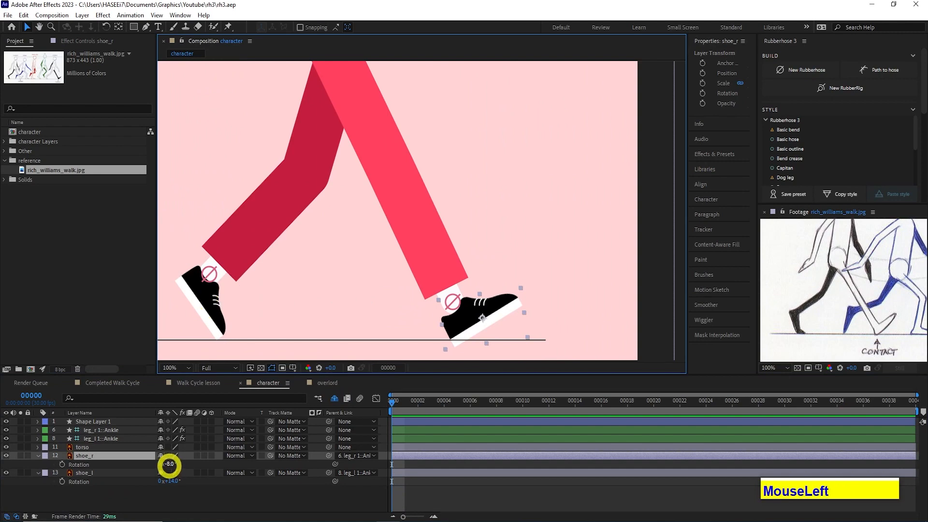
{"action": "left_click_drag", "start_coordinate": [169, 464], "coordinate": [187, 466]}
{"action": "key", "text": "ctrl+z"}
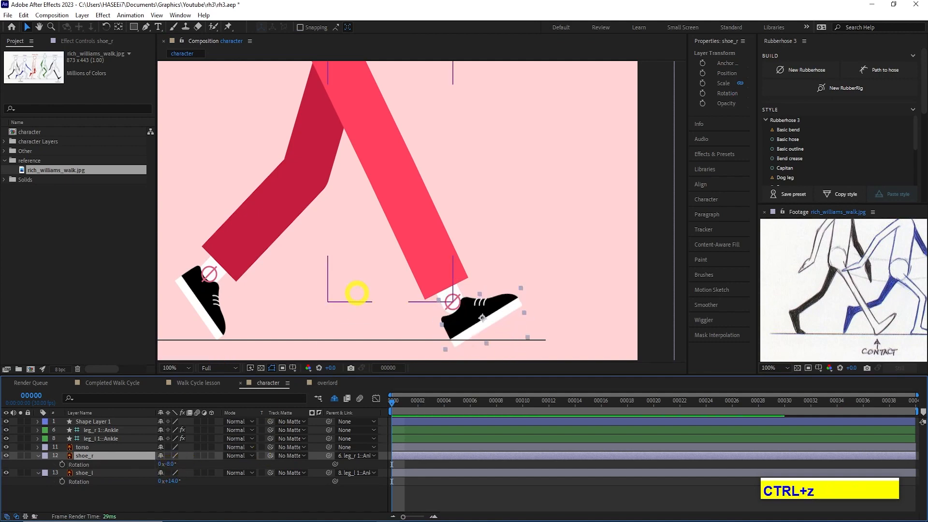
Move the anchor points of shoe_r and shoe_l to their ankle joints with the Pan Behind tool
{"action": "key", "text": "y"}
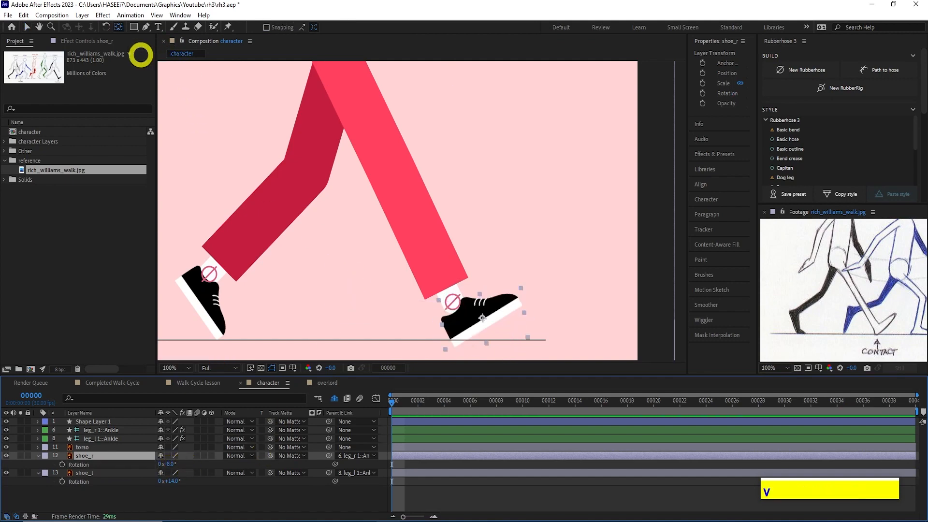
{"action": "left_click_drag", "start_coordinate": [482, 317], "coordinate": [453, 308]}
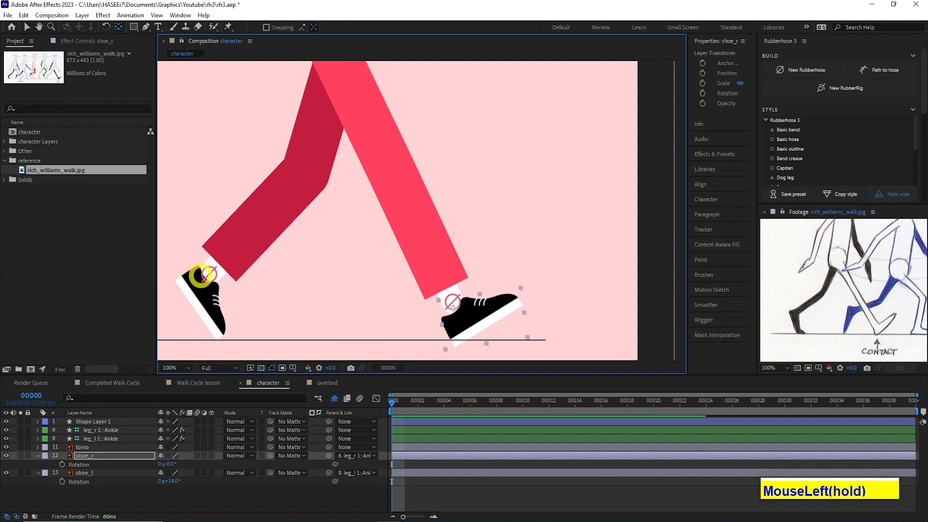
{"action": "left_click", "coordinate": [208, 274]}
{"action": "left_click_drag", "start_coordinate": [204, 302], "coordinate": [209, 273]}
Move shoe_r slightly up so its heel sits on the ground line, and save the project
{"action": "left_click", "coordinate": [467, 324]}
{"action": "key", "text": "v"}
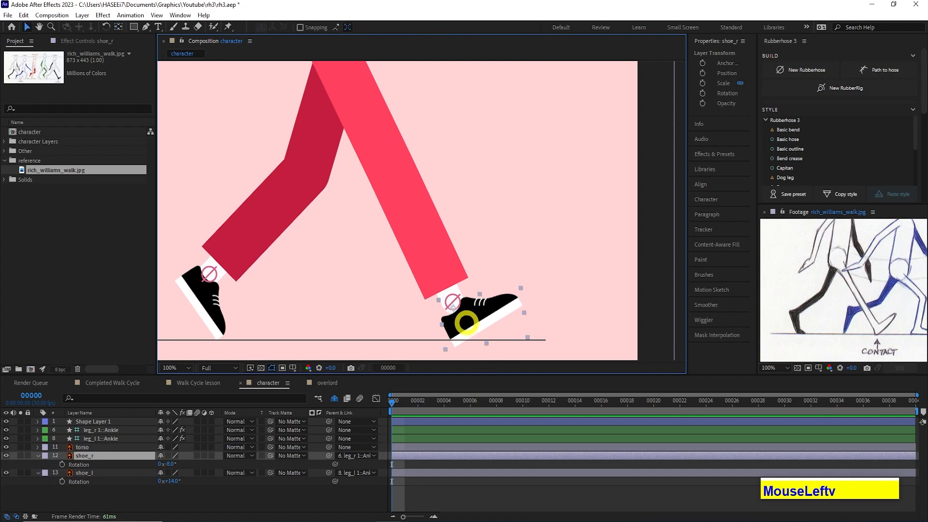
{"action": "left_click_drag", "start_coordinate": [467, 321], "coordinate": [468, 318]}
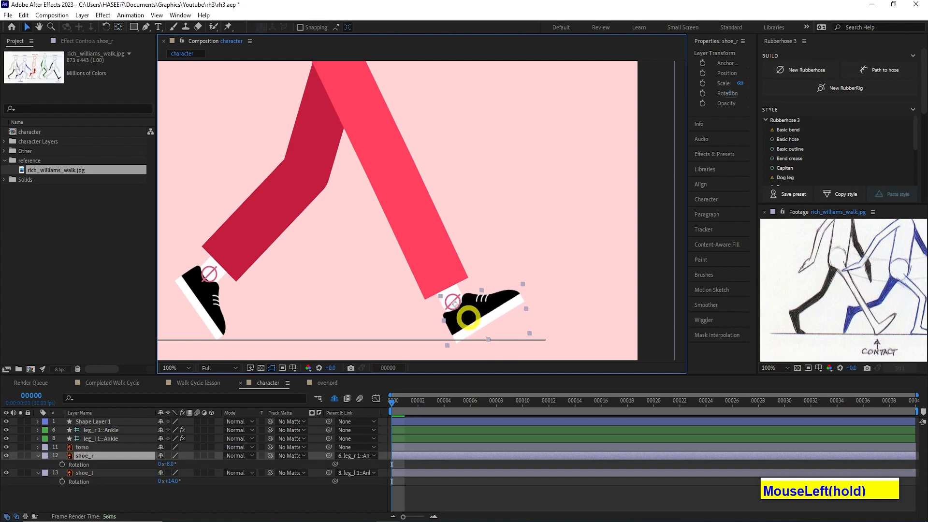
{"action": "left_click", "coordinate": [216, 307]}
{"action": "key", "text": "ctrl+s"}
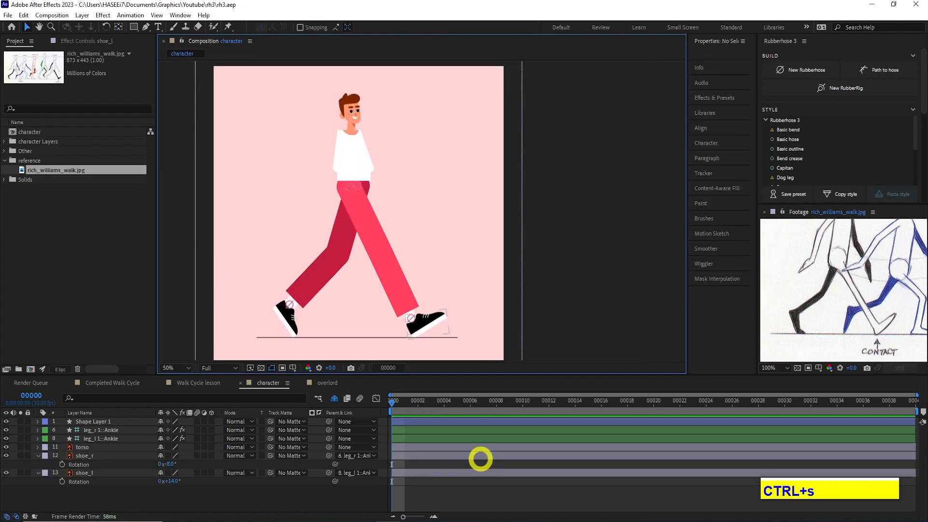
Add rotation keyframes for shoe_r and shoe_l at frame 0
{"action": "left_click", "coordinate": [89, 473]}
{"action": "left_click", "coordinate": [79, 456]}
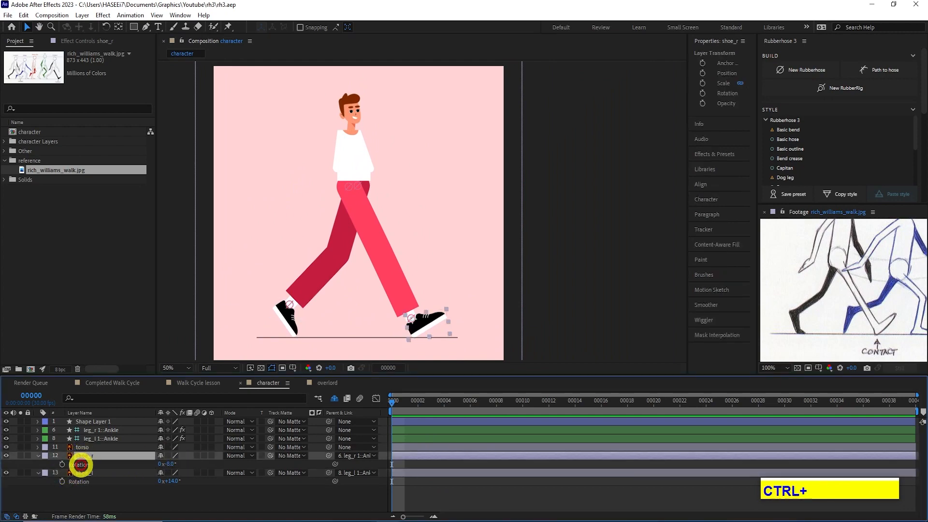
{"action": "left_click", "coordinate": [80, 473], "text": "ctrl"}
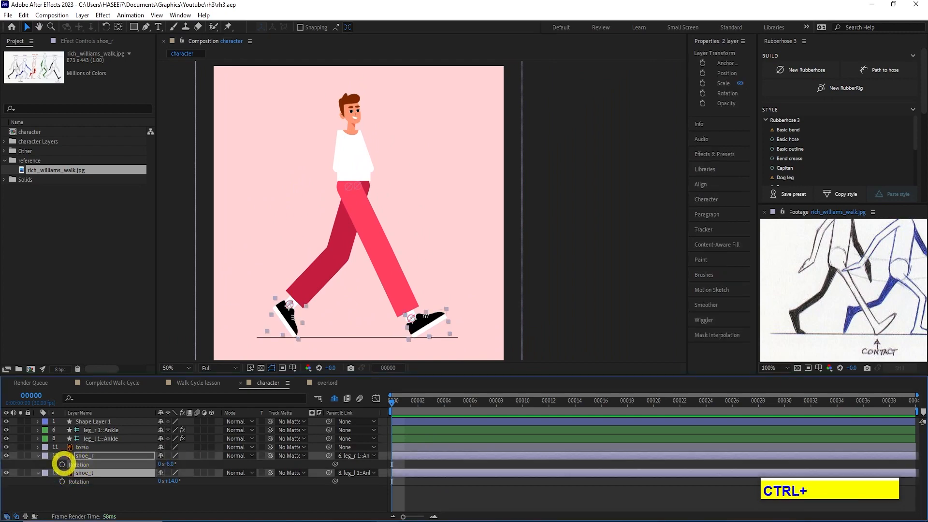
{"action": "key", "text": "r"}
{"action": "key", "text": "r"}
{"action": "left_click", "coordinate": [62, 464]}
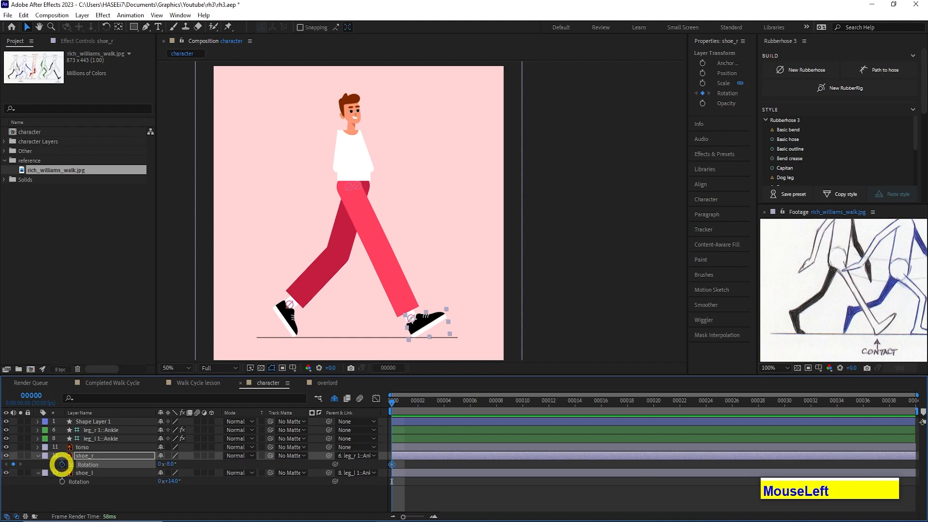
{"action": "left_click", "coordinate": [61, 481]}
Reveal the Position properties of the leg_r 1::Ankle and leg_l 1::Ankle controllers
{"action": "left_click", "coordinate": [88, 438]}
{"action": "left_click", "coordinate": [90, 430], "text": "ctrl"}
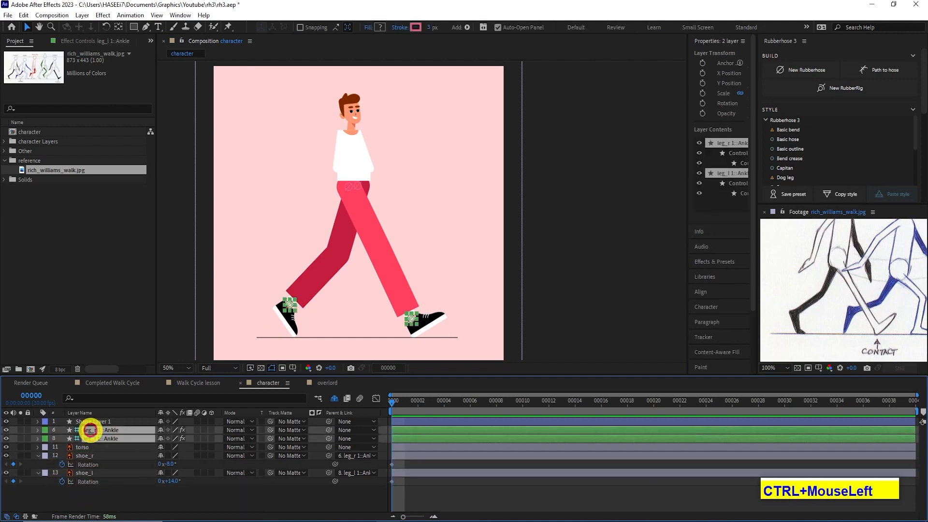
{"action": "key", "text": "p"}
{"action": "key", "text": "p"}
{"action": "key", "text": "p"}
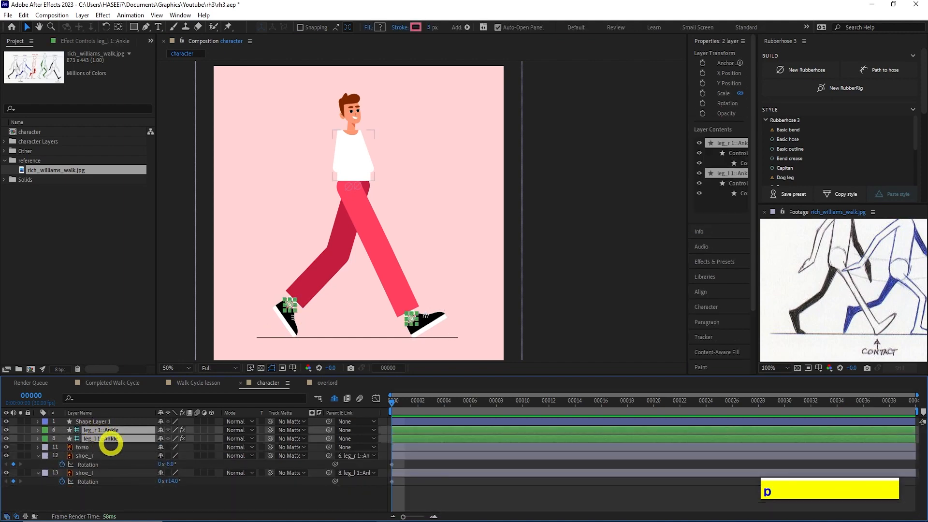
Recombine the separated X and Y Position dimensions of the leg_r 1::Ankle and leg_l 1::Ankle controllers into single Position properties
{"action": "left_click", "coordinate": [85, 439]}
{"action": "left_click", "coordinate": [85, 447]}
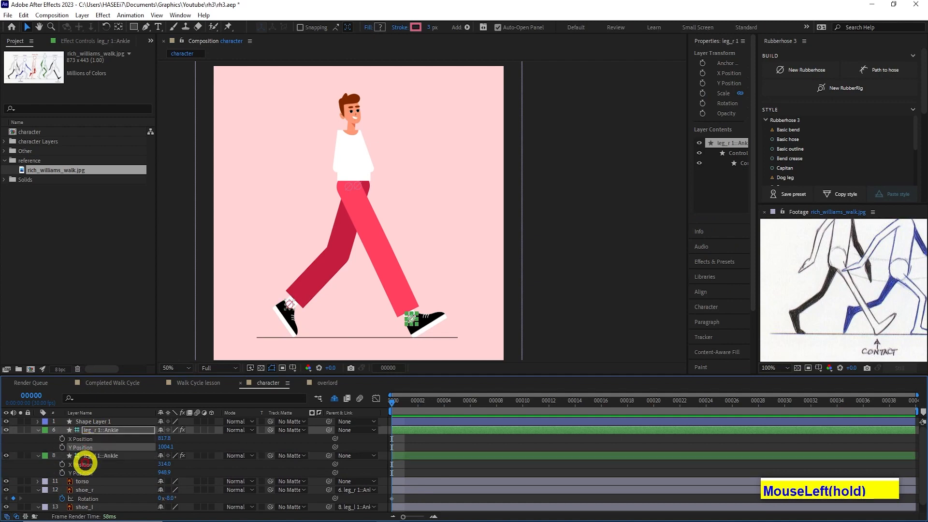
{"action": "left_click", "coordinate": [84, 464]}
{"action": "left_click", "coordinate": [83, 473]}
{"action": "left_click", "coordinate": [82, 445]}
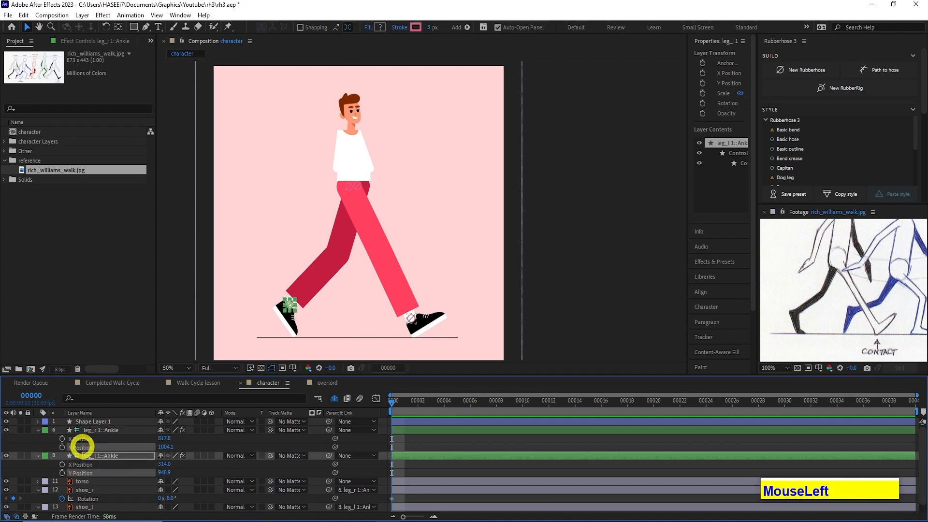
{"action": "left_click", "coordinate": [83, 439]}
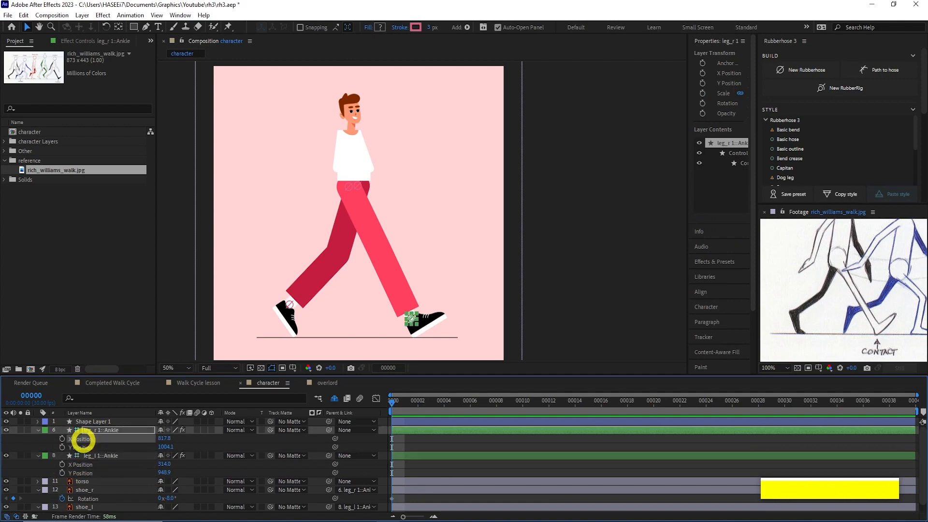
{"action": "right_click", "coordinate": [83, 439]}
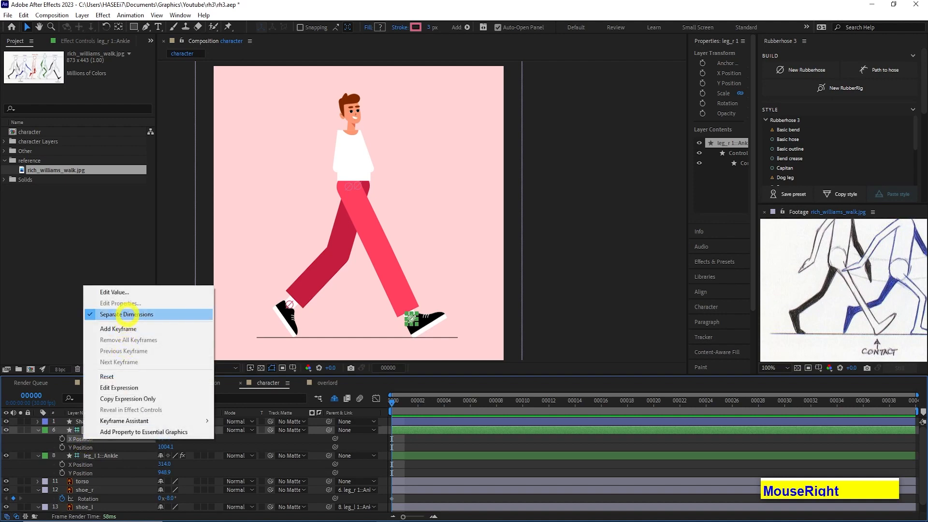
{"action": "left_click", "coordinate": [126, 314]}
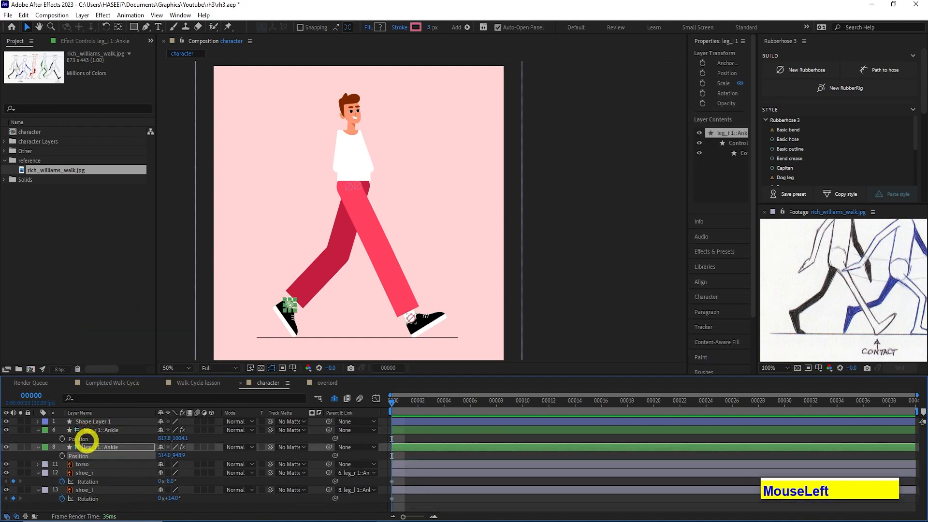
{"action": "left_click", "coordinate": [85, 439]}
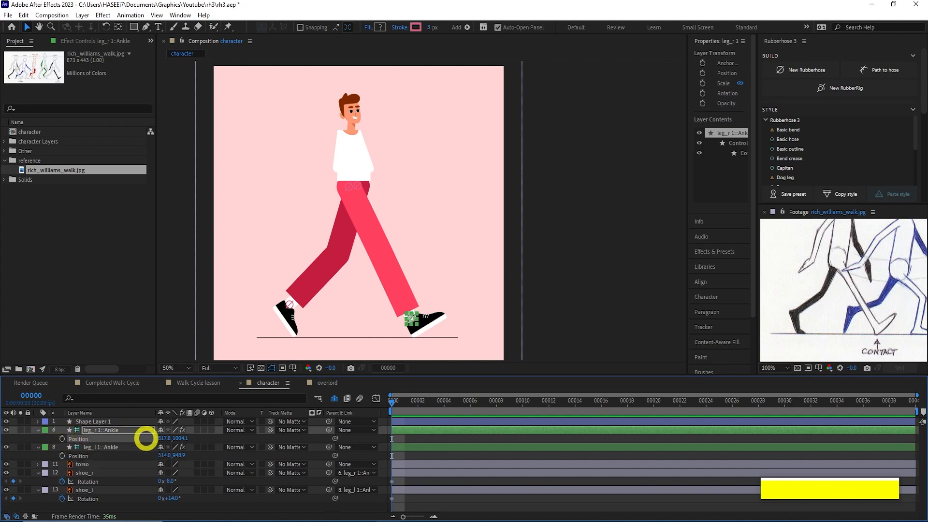
Add position keyframes for both ankle controllers at frame 0 and save the project
{"action": "left_click", "coordinate": [61, 439]}
{"action": "left_click", "coordinate": [62, 456]}
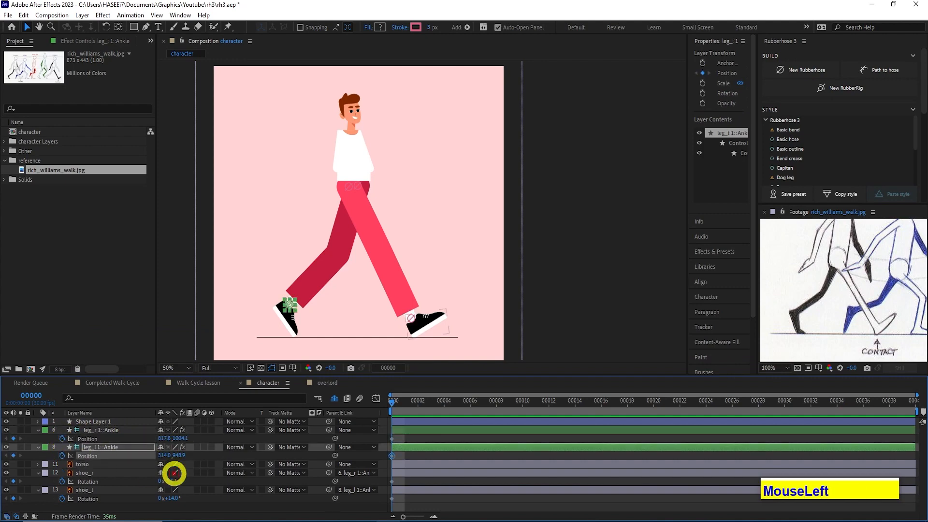
{"action": "key", "text": "ctrl+s"}
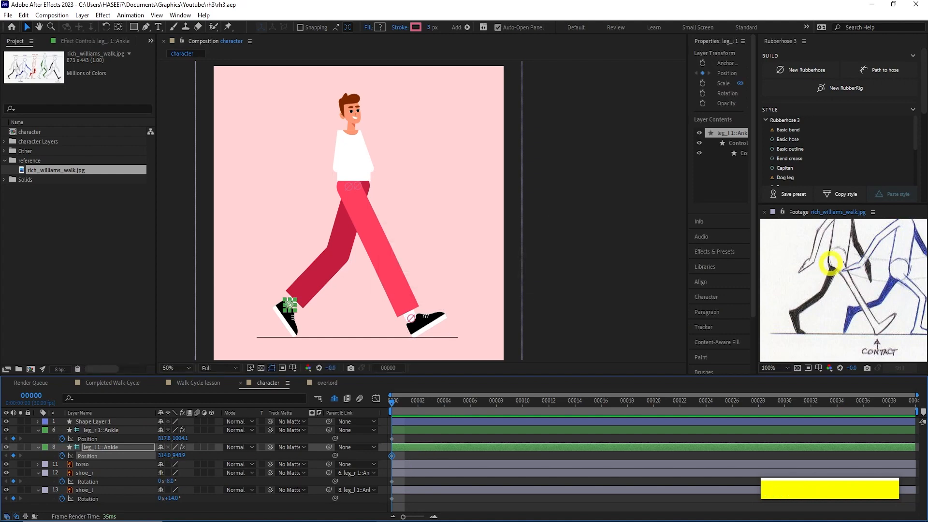
Lean the torso forward by setting its rotation to 6° and nudge it slightly toward the front foot, following the reference contact pose
{"action": "mouse_move", "coordinate": [771, 259]}
{"action": "left_mouse_down"}
{"action": "mouse_move", "coordinate": [832, 294]}
{"action": "mouse_move", "coordinate": [831, 318]}
{"action": "left_mouse_up"}
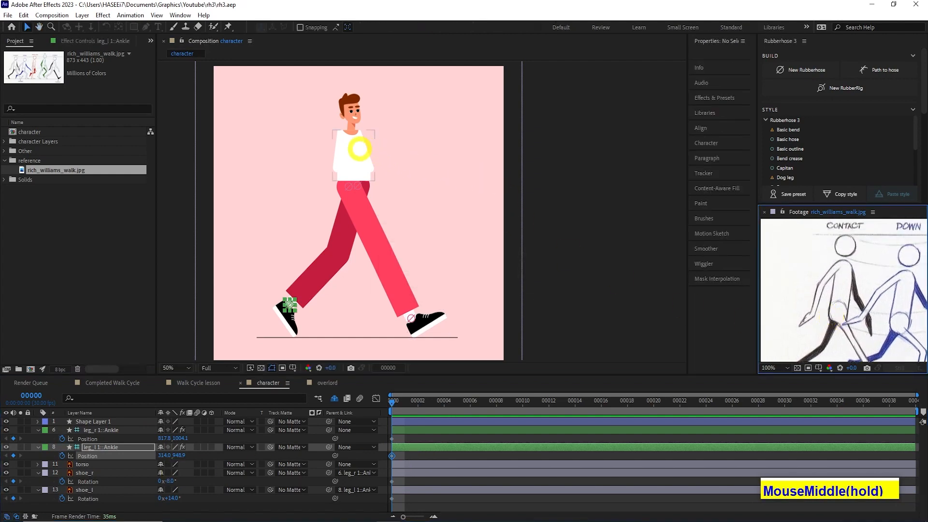
{"action": "left_click", "coordinate": [359, 149]}
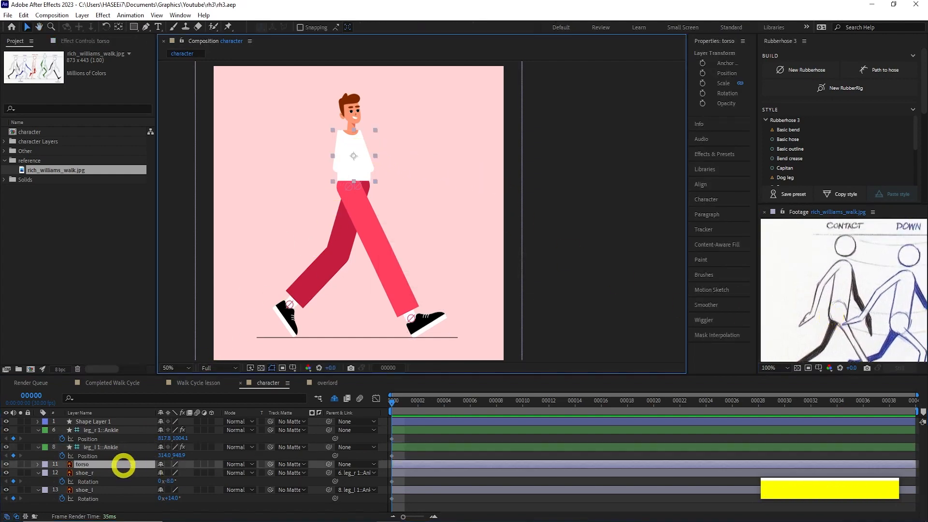
{"action": "key", "text": "r"}
{"action": "left_click", "coordinate": [172, 473]}
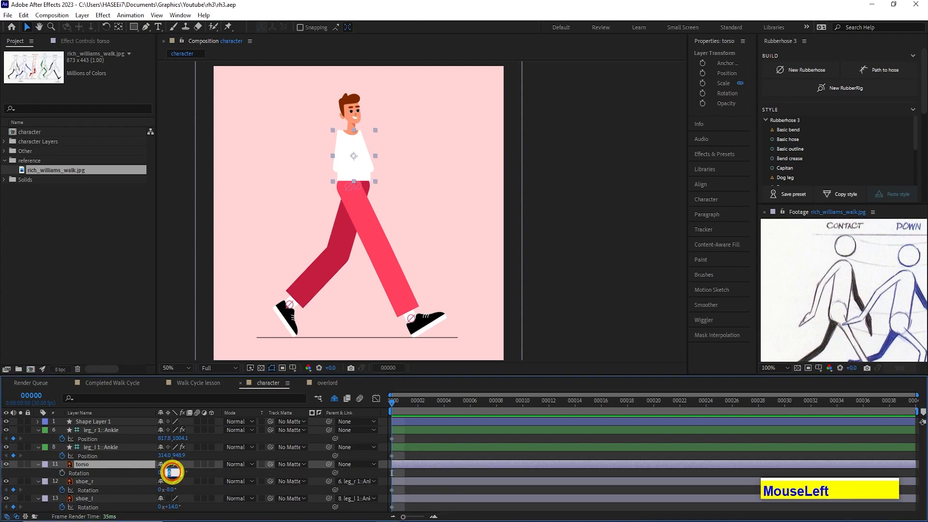
{"action": "key", "text": "Up"}
{"action": "key", "text": "Up"}
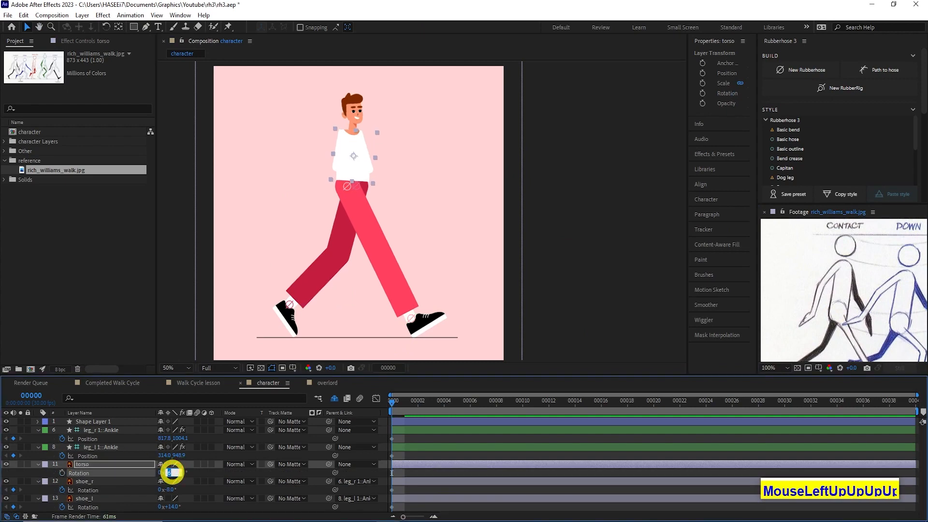
{"action": "key", "text": "Up"}
{"action": "left_click", "coordinate": [148, 465]}
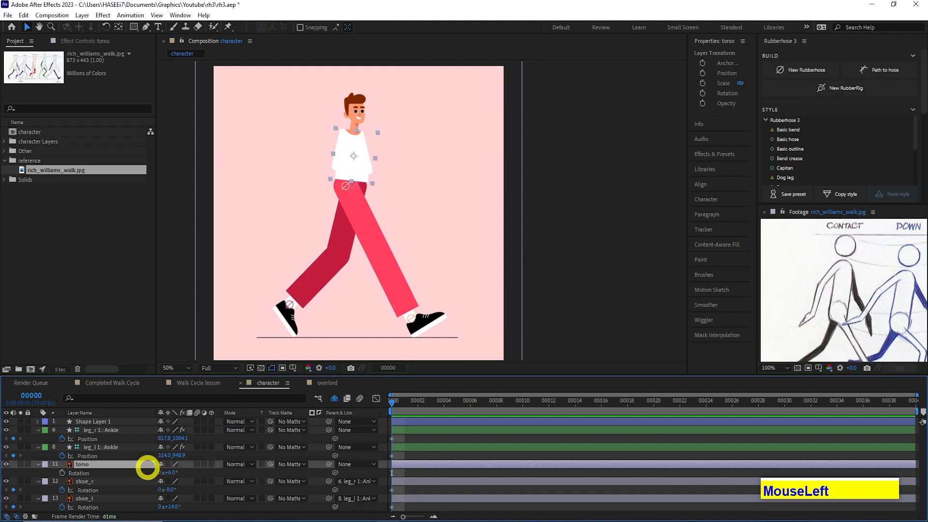
{"action": "key", "text": "Right"}
{"action": "key", "text": "Right"}
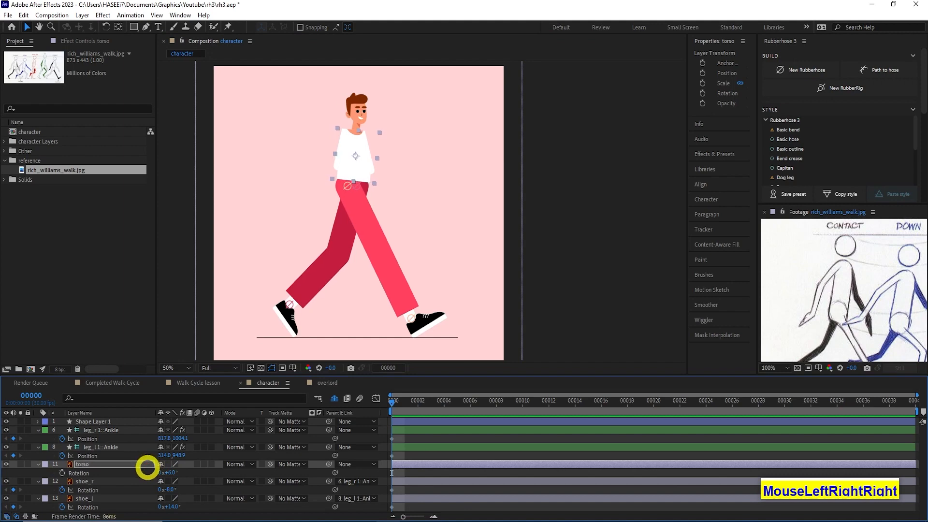
{"action": "left_click", "coordinate": [401, 458]}
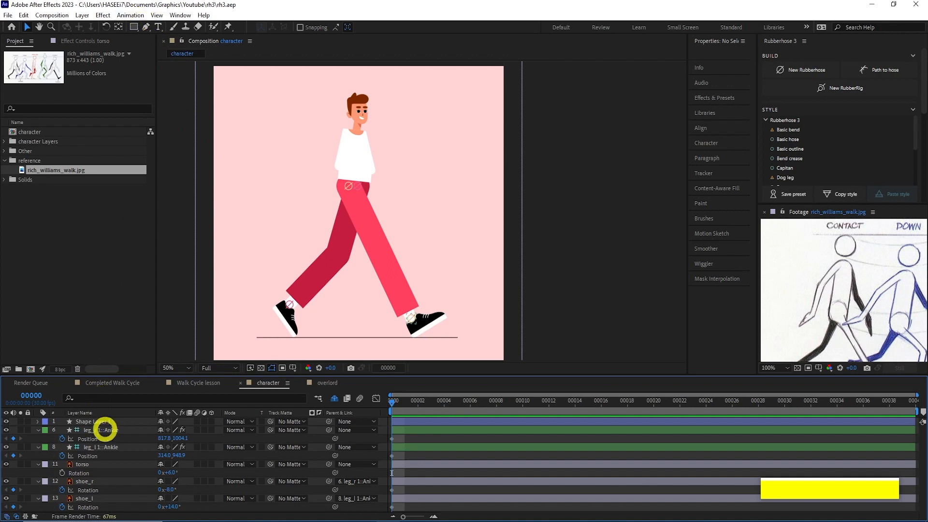
Rename the ground line's shape layer to floor, duplicate it, and name the copy top
{"action": "left_click", "coordinate": [106, 421]}
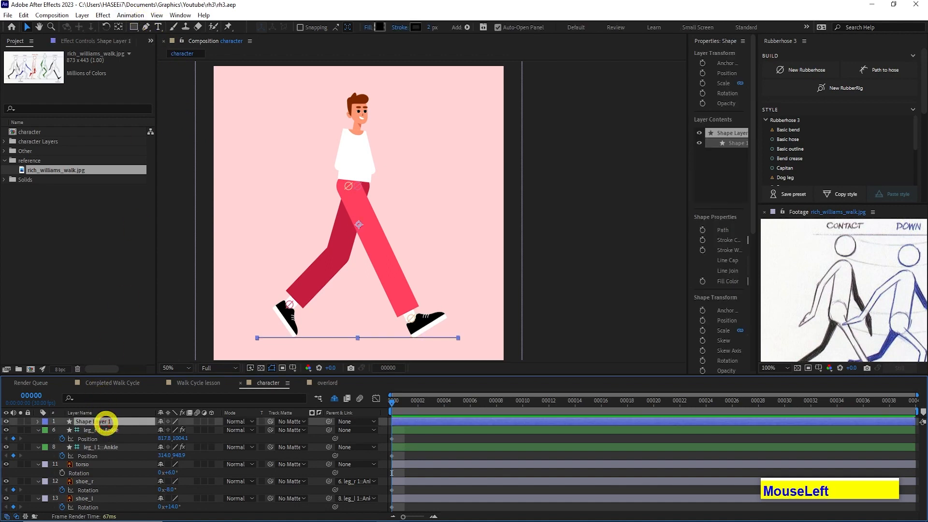
{"action": "key", "text": "Return"}
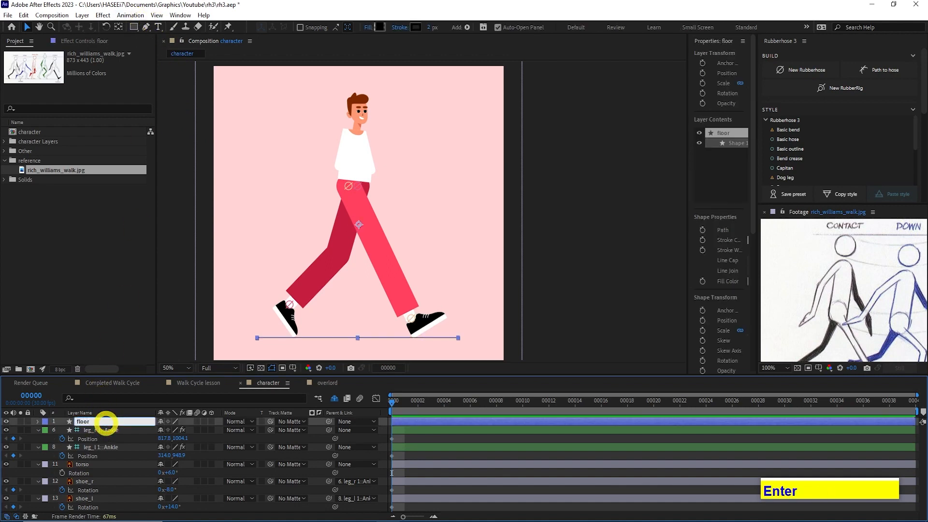
{"action": "key", "text": "ctrl+d"}
{"action": "key", "text": "Return"}
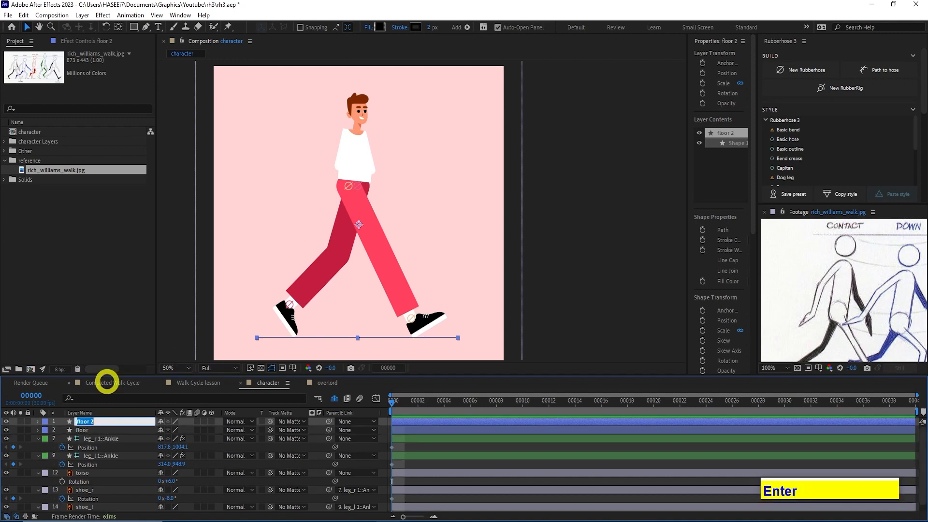
{"action": "type", "text": "top"}
{"action": "key", "text": "Return"}
Move the top line straight up until it sits level with the top of the character's head
{"action": "key", "text": "shift+Up"}
{"action": "key", "text": "shift+Up"}
{"action": "key", "text": "shift+Up"}
{"action": "key", "text": "shift+Up"}
{"action": "key", "text": "shift+Up"}
{"action": "key", "text": "shift+Up"}
{"action": "key", "text": "shift+Up"}
{"action": "key", "text": "shift+Up"}
{"action": "key", "text": "shift+Up"}
{"action": "key", "text": "shift+Up"}
{"action": "key", "text": "shift+Up"}
{"action": "key", "text": "shift+Up"}
{"action": "key", "text": "shift+Up"}
{"action": "key", "text": "shift+Up"}
{"action": "key", "text": "shift+Up"}
{"action": "key", "text": "shift+Up"}
{"action": "key", "text": "shift+Up"}
{"action": "key", "text": "shift+Up"}
{"action": "key", "text": "shift+Up"}
{"action": "key", "text": "shift+Up"}
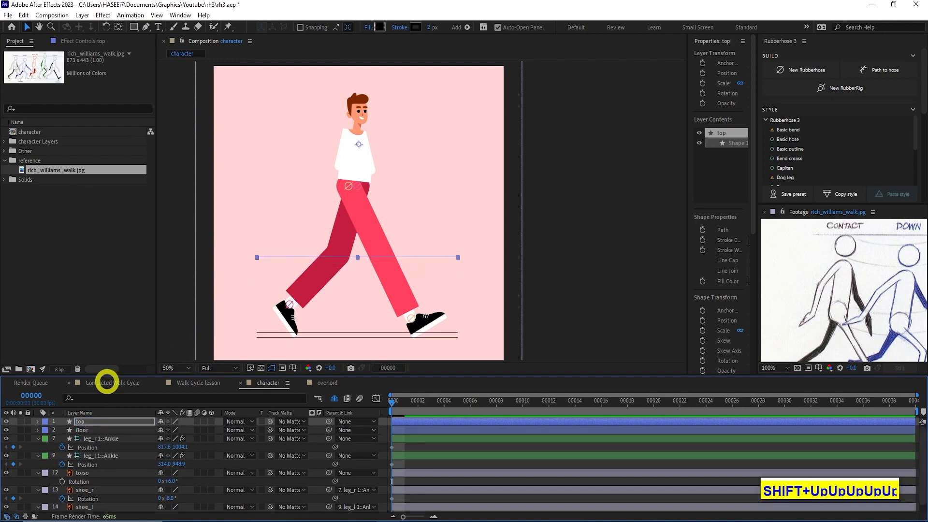
{"action": "key", "text": "shift+Up"}
{"action": "key", "text": "shift+Up"}
{"action": "key", "text": "shift+Up"}
{"action": "key", "text": "shift+Up"}
{"action": "key", "text": "shift+Up"}
{"action": "key", "text": "shift+Up"}
{"action": "key", "text": "shift+Up"}
{"action": "key", "text": "shift+Up"}
{"action": "key", "text": "shift+Up"}
{"action": "key", "text": "shift+Up"}
{"action": "key", "text": "shift+Up"}
{"action": "key", "text": "shift+Up"}
{"action": "key", "text": "shift+Up"}
{"action": "key", "text": "shift+Up"}
{"action": "key", "text": "shift+Up"}
{"action": "key", "text": "shift+Up"}
{"action": "key", "text": "shift+Up"}
{"action": "key", "text": "shift+Up"}
{"action": "key", "text": "shift+Up"}
{"action": "key", "text": "shift+Up"}
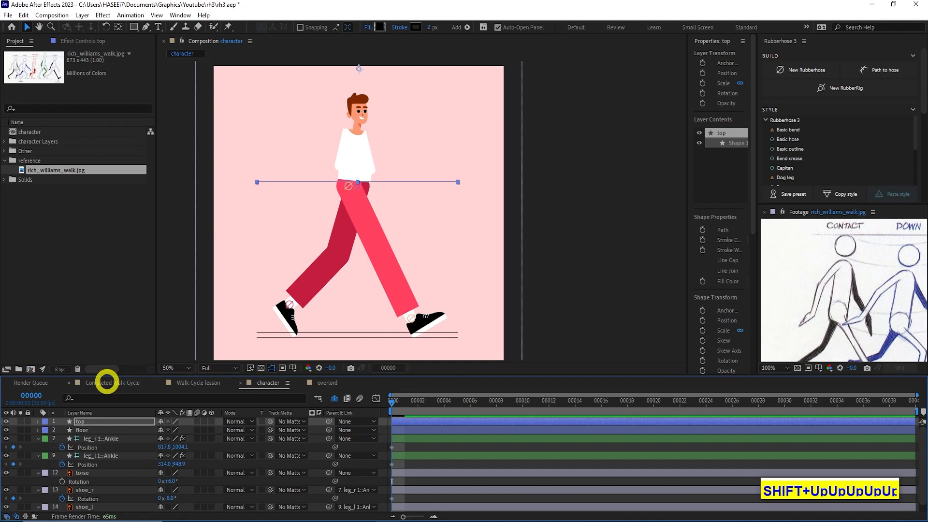
{"action": "key", "text": "shift+Up"}
{"action": "key", "text": "shift+Up"}
{"action": "key", "text": "shift+Up"}
{"action": "key", "text": "shift+Up"}
{"action": "key", "text": "shift+Up"}
{"action": "key", "text": "shift+Up"}
{"action": "key", "text": "shift+Up"}
{"action": "key", "text": "shift+Up"}
{"action": "key", "text": "shift+Up"}
{"action": "key", "text": "shift+Up"}
{"action": "key", "text": "shift+Up"}
{"action": "key", "text": "shift+Up"}
{"action": "key", "text": "shift+Up"}
{"action": "key", "text": "shift+Up"}
{"action": "key", "text": "shift+Up"}
{"action": "key", "text": "shift+Up"}
{"action": "key", "text": "shift+Up"}
{"action": "key", "text": "shift+Up"}
{"action": "key", "text": "shift+Up"}
{"action": "key", "text": "shift+Up"}
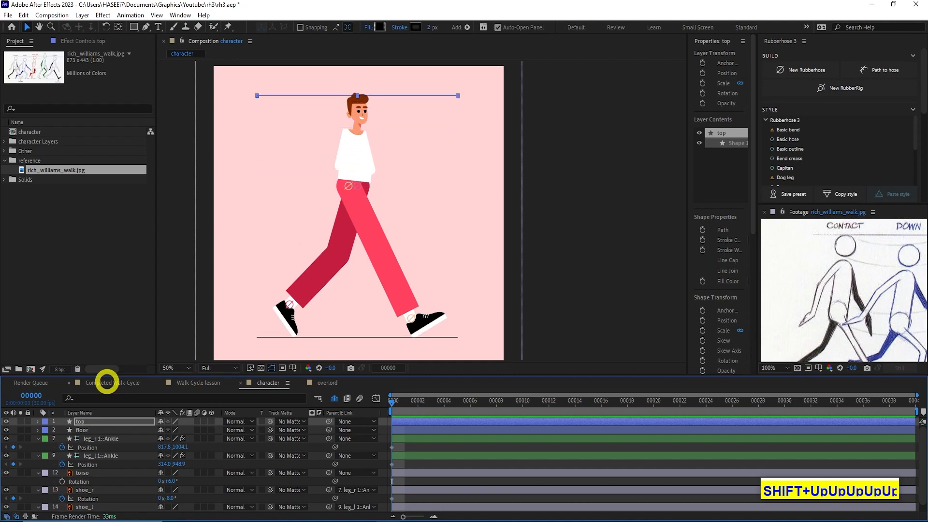
{"action": "key", "text": "shift+Up"}
{"action": "left_click", "coordinate": [62, 421]}
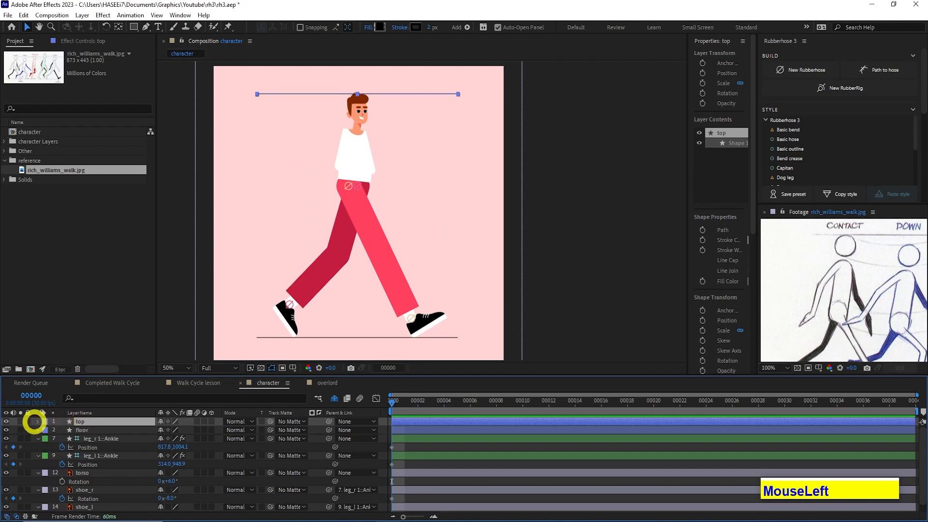
{"action": "key", "text": "Down"}
{"action": "key", "text": "Down"}
Lock the top and floor guide layers and hide them from the layer list as shy layers
{"action": "left_click", "coordinate": [28, 421]}
{"action": "left_click", "coordinate": [27, 430]}
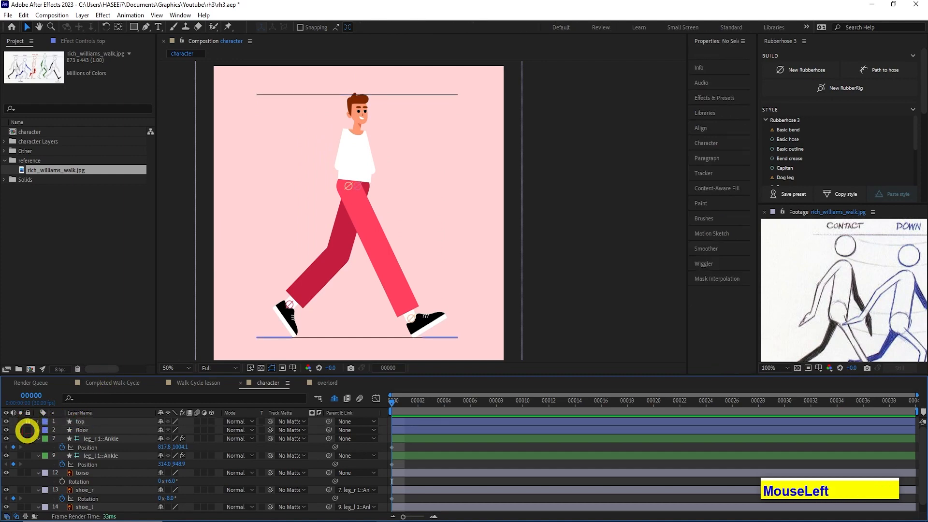
{"action": "left_click_drag", "start_coordinate": [161, 422], "coordinate": [162, 423]}
Add a position keyframe for the torso at frame 0
{"action": "middle_click", "coordinate": [809, 309]}
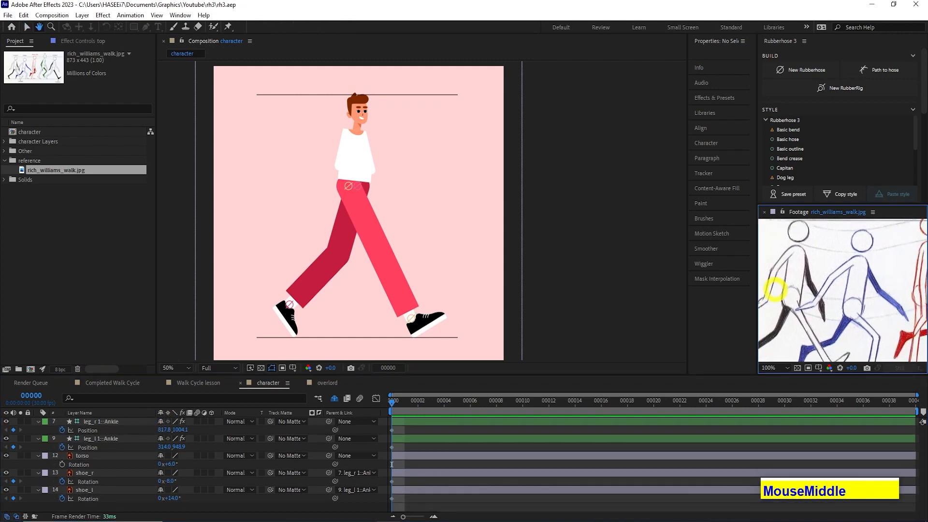
{"action": "scroll", "coordinate": [765, 272], "scroll_direction": "down", "scroll_amount": 2}
{"action": "scroll", "coordinate": [850, 300], "scroll_direction": "up", "scroll_amount": 2}
{"action": "middle_click", "coordinate": [849, 300]}
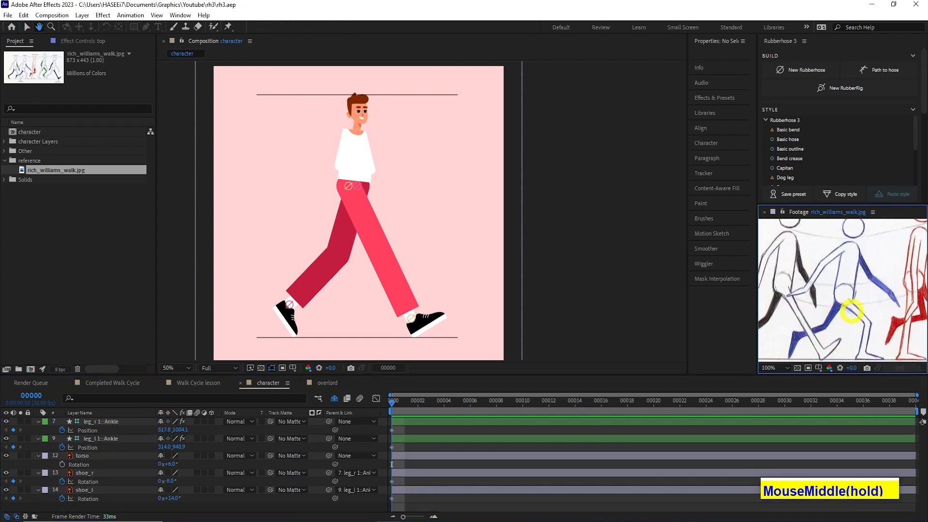
{"action": "left_click", "coordinate": [82, 456]}
{"action": "key", "text": "p"}
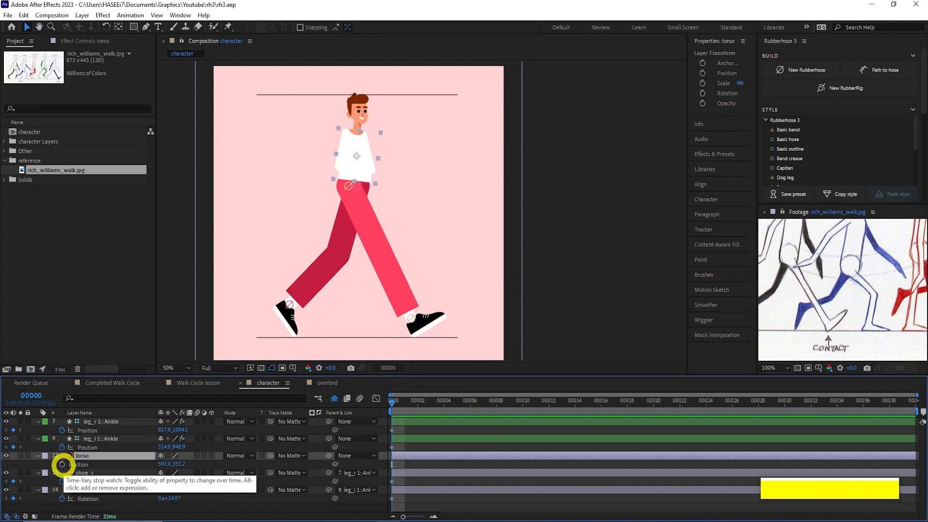
{"action": "left_click", "coordinate": [62, 465]}
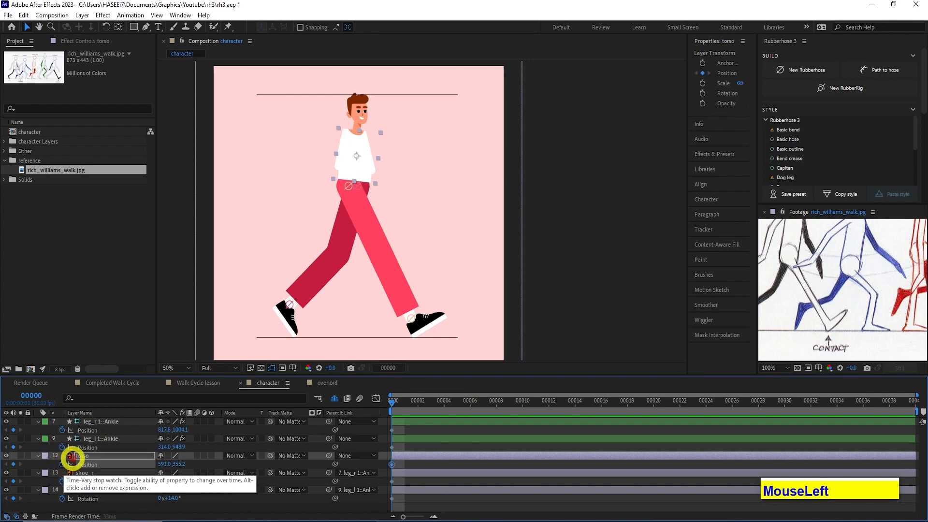
{"action": "left_click", "coordinate": [62, 464]}
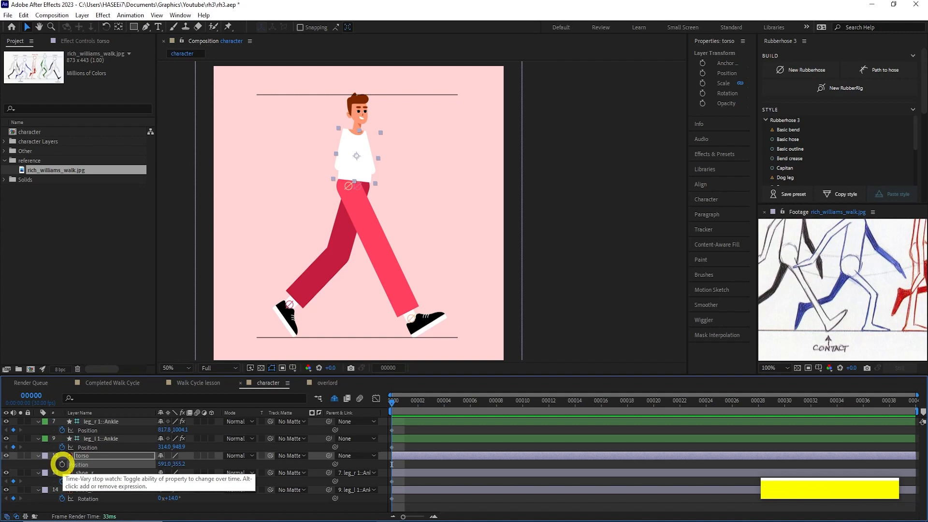
{"action": "left_click", "coordinate": [62, 465]}
At frame 5, lower the torso for the down pose by setting its Y position to 405.2
{"action": "left_click", "coordinate": [456, 402]}
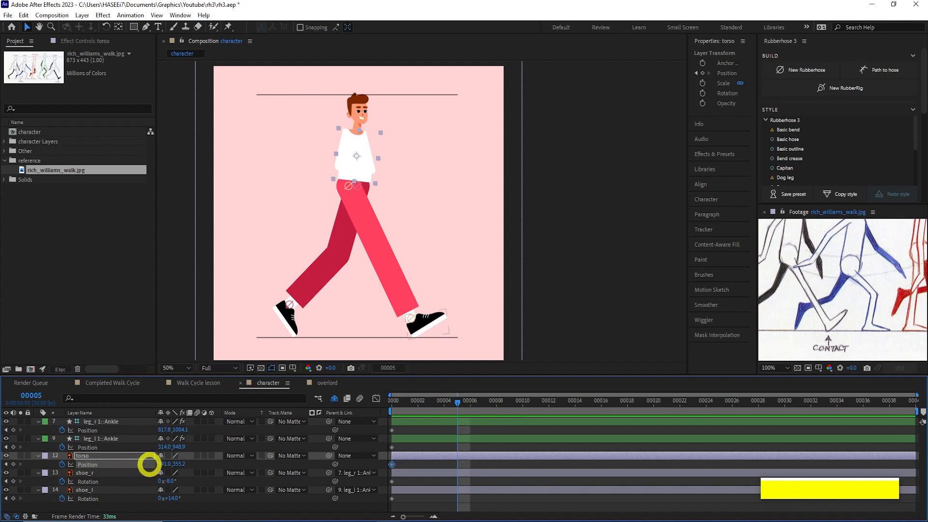
{"action": "left_click", "coordinate": [179, 464]}
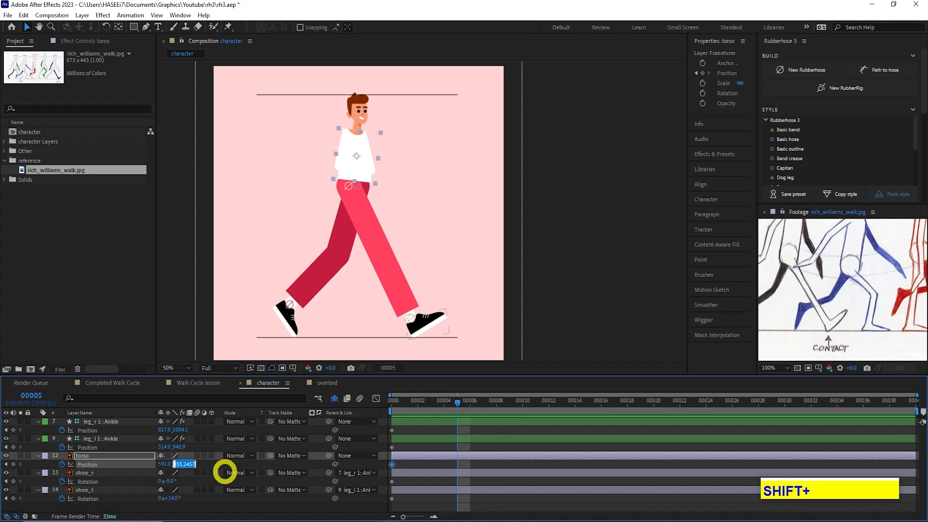
{"action": "key", "text": "shift+Up"}
{"action": "key", "text": "shift+Up"}
{"action": "key", "text": "shift+Up"}
{"action": "key", "text": "shift+Up"}
{"action": "key", "text": "shift+Up"}
{"action": "key", "text": "shift+Up"}
{"action": "key", "text": "shift+Up"}
{"action": "key", "text": "shift+Up"}
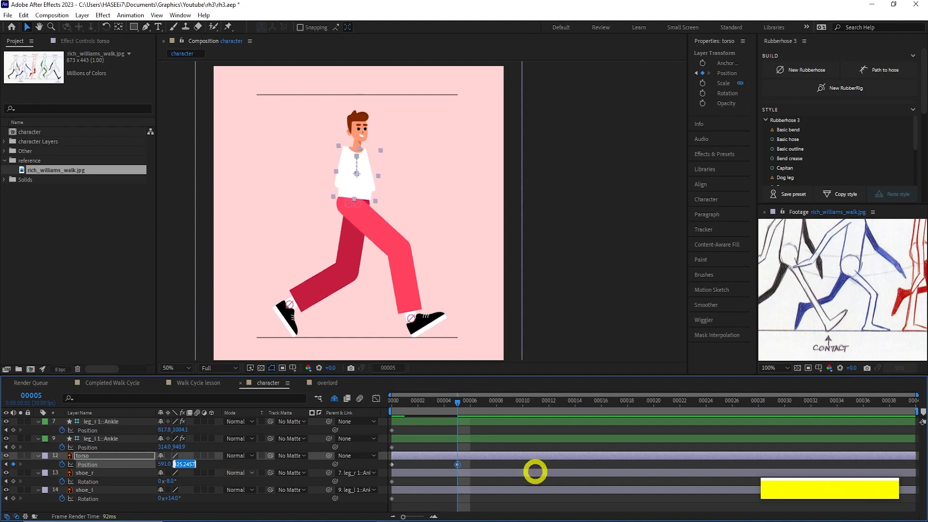
{"action": "left_click", "coordinate": [177, 464]}
{"action": "key", "text": "shift+Up"}
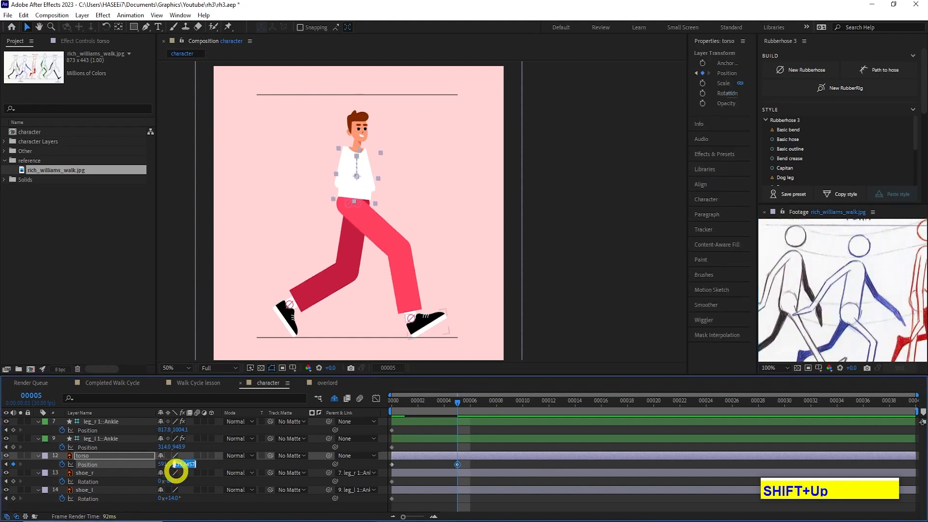
{"action": "key", "text": "shift+Down"}
{"action": "key", "text": "shift+Down"}
{"action": "mouse_move", "coordinate": [457, 401]}
{"action": "left_mouse_down"}
{"action": "mouse_move", "coordinate": [377, 407]}
{"action": "mouse_move", "coordinate": [457, 407]}
{"action": "left_mouse_up"}
At frame 5, set the right shoe's rotation to 22° so the sole lies flat
{"action": "left_click", "coordinate": [406, 340]}
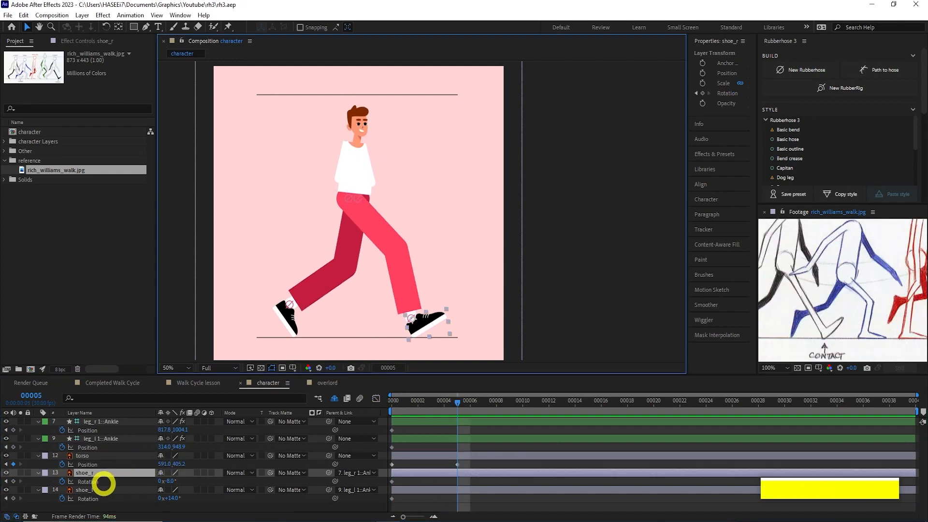
{"action": "left_click", "coordinate": [238, 464]}
{"action": "left_click", "coordinate": [169, 482]}
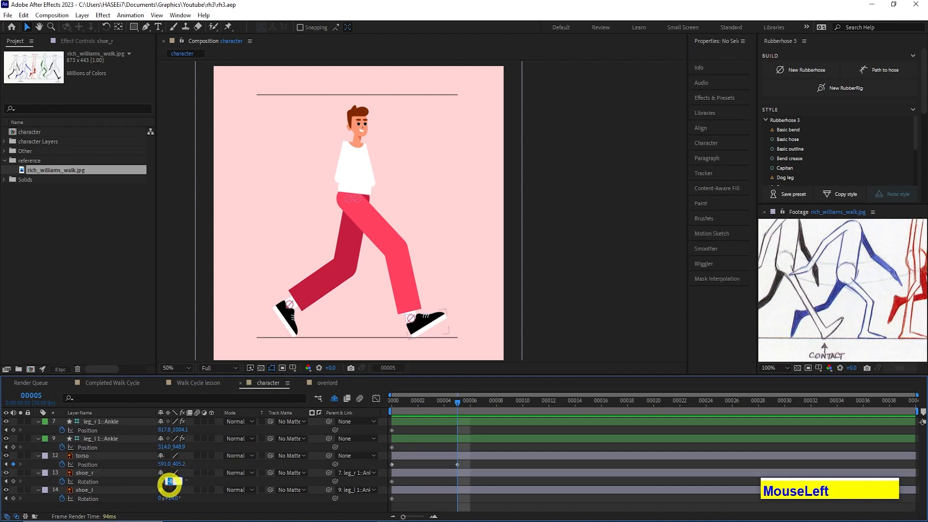
{"action": "key", "text": "Up"}
{"action": "key", "text": "Up"}
{"action": "key", "text": "Up"}
{"action": "key", "text": "Up"}
{"action": "key", "text": "Up"}
{"action": "key", "text": "Up"}
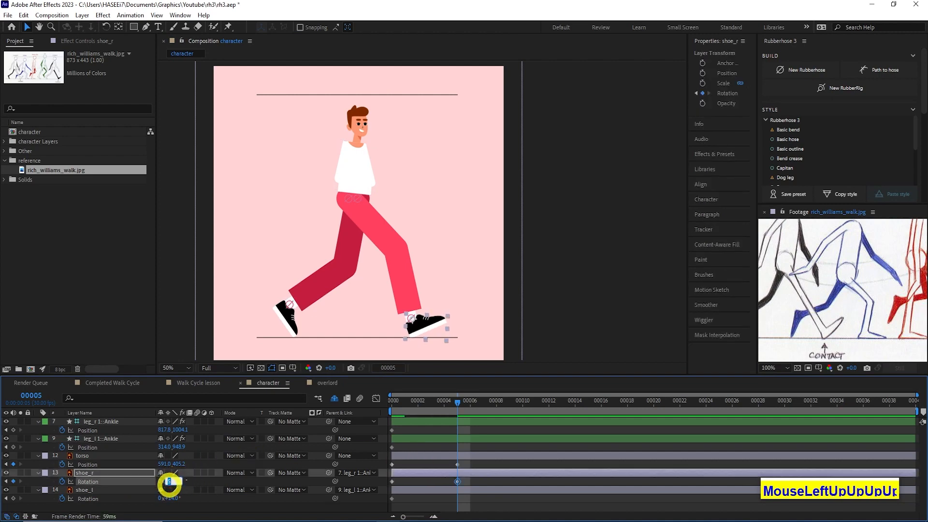
{"action": "key", "text": "Up"}
{"action": "key", "text": "Up"}
{"action": "key", "text": "Up"}
{"action": "key", "text": "Up"}
{"action": "key", "text": "Up"}
{"action": "key", "text": "Up"}
{"action": "key", "text": "Up"}
{"action": "key", "text": "Up"}
{"action": "key", "text": "Up"}
{"action": "key", "text": "Up"}
{"action": "key", "text": "Return"}
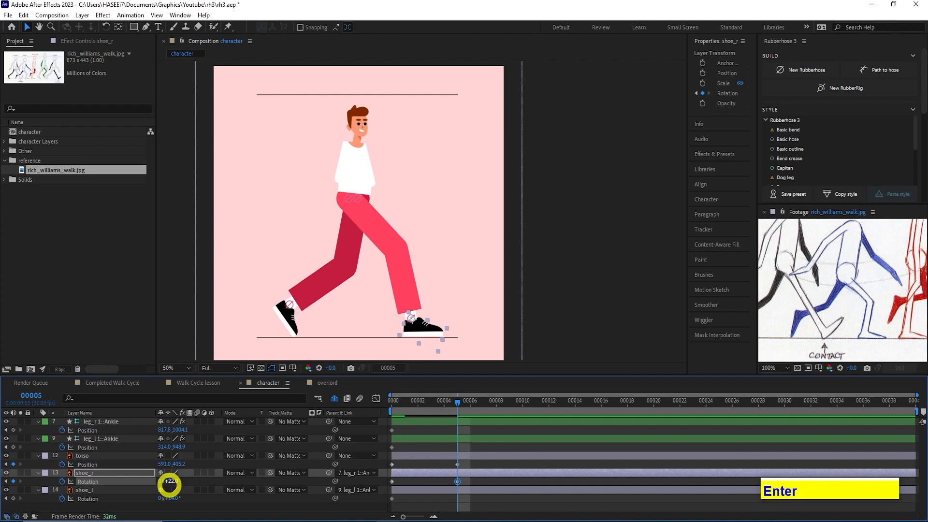
At frame 5, lower the right ankle to Y position 1008.1 so the shoe rests on the floor line
{"action": "middle_click", "coordinate": [379, 295]}
{"action": "scroll", "coordinate": [381, 293], "scroll_direction": "up", "scroll_amount": 2}
{"action": "left_click", "coordinate": [404, 438]}
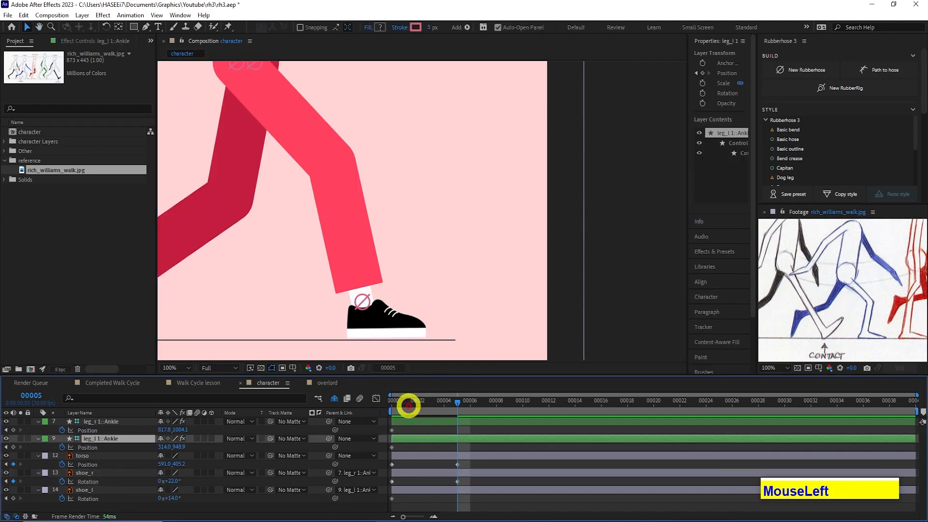
{"action": "left_click", "coordinate": [422, 421]}
{"action": "middle_click", "coordinate": [404, 275]}
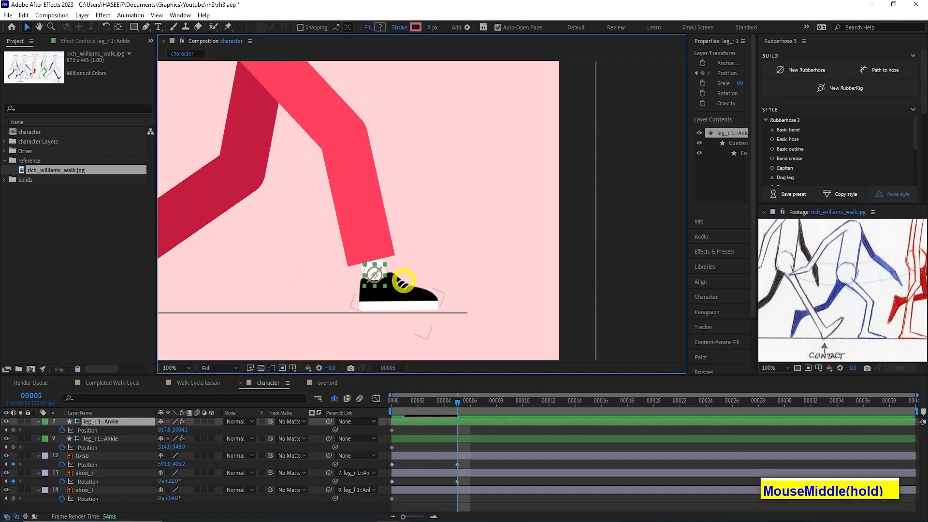
{"action": "scroll", "coordinate": [404, 270], "scroll_direction": "up", "scroll_amount": 2}
{"action": "middle_click", "coordinate": [482, 261]}
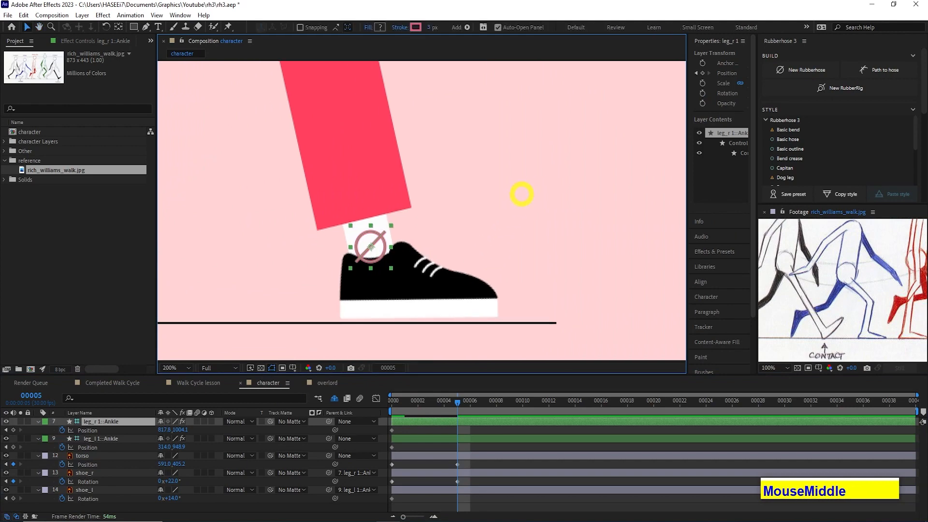
{"action": "key", "text": "Down"}
{"action": "key", "text": "Down"}
{"action": "key", "text": "Down"}
{"action": "key", "text": "Down"}
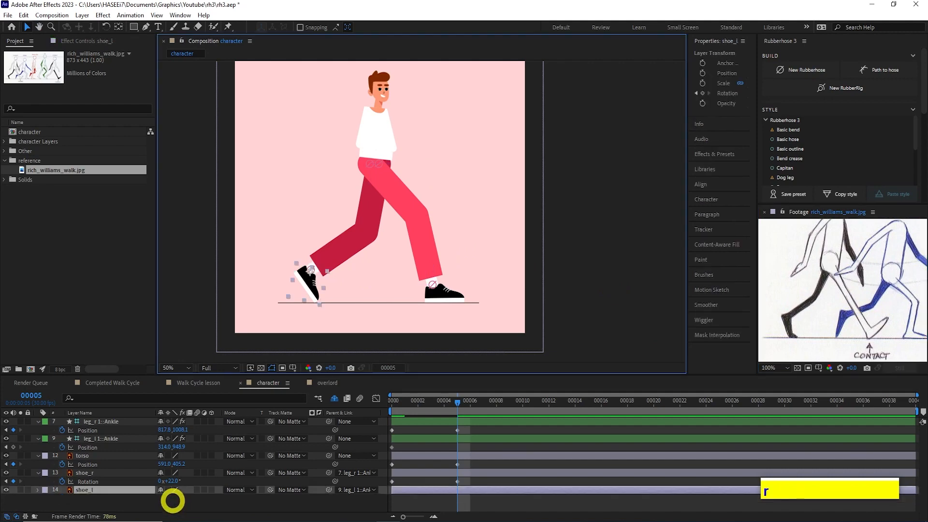
At frame 5, set the left shoe's rotation to 55° to lift the back heel
{"action": "left_click", "coordinate": [173, 498]}
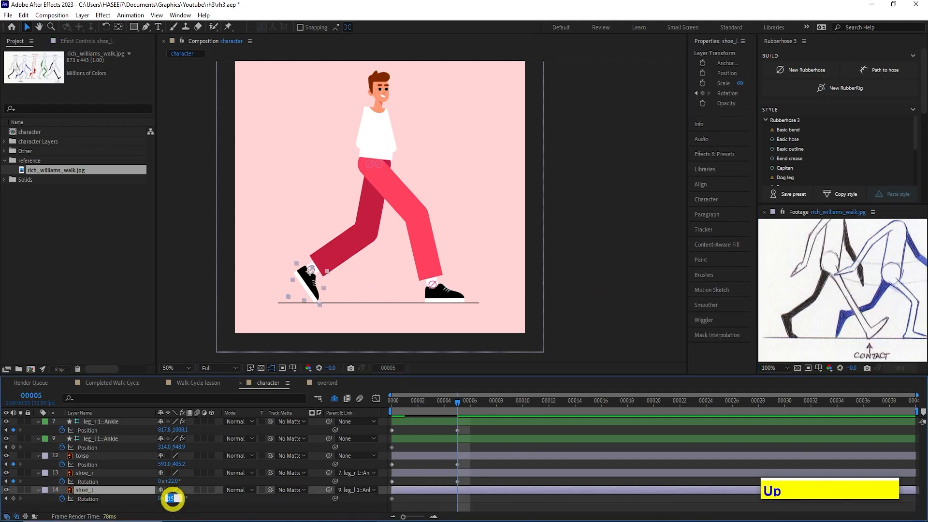
{"action": "key", "text": "Up"}
{"action": "key", "text": "Up"}
{"action": "key", "text": "Up"}
{"action": "key", "text": "Up"}
{"action": "key", "text": "Up"}
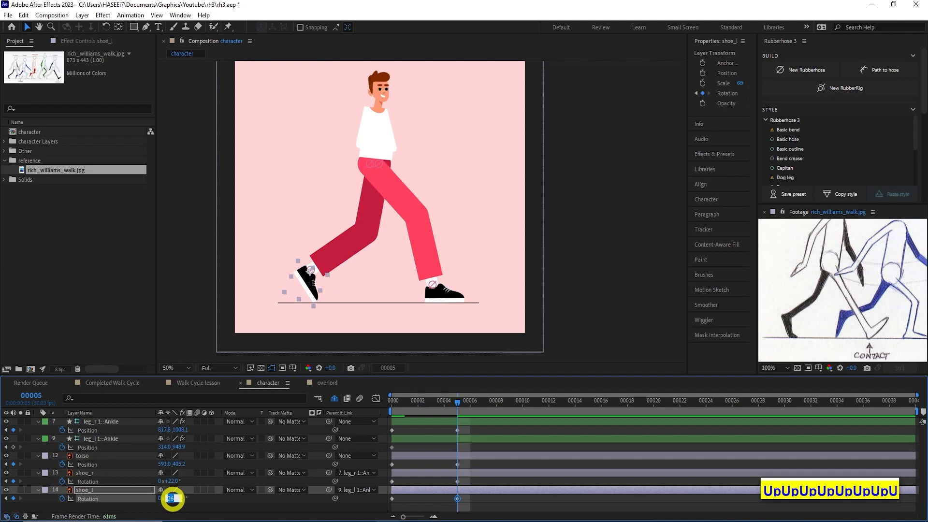
{"action": "key", "text": "Up"}
{"action": "key", "text": "Up"}
{"action": "key", "text": "Up"}
{"action": "key", "text": "Up"}
{"action": "key", "text": "Up"}
{"action": "key", "text": "Up"}
{"action": "key", "text": "Up"}
{"action": "key", "text": "Up"}
{"action": "key", "text": "Up"}
{"action": "key", "text": "Up"}
{"action": "key", "text": "Up"}
{"action": "key", "text": "Up"}
{"action": "key", "text": "Up"}
{"action": "key", "text": "Up"}
{"action": "key", "text": "Up"}
{"action": "key", "text": "Up"}
{"action": "key", "text": "Up"}
{"action": "key", "text": "Up"}
{"action": "key", "text": "Return"}
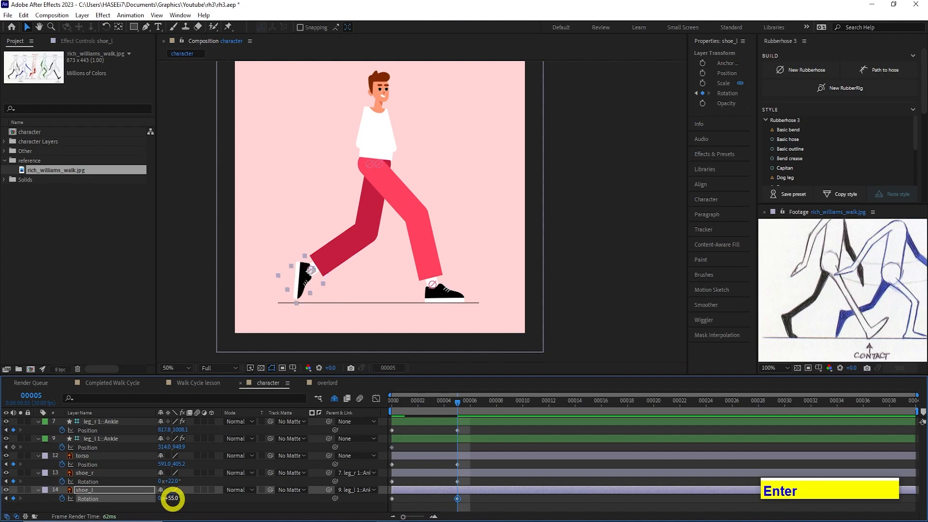
At frame 5, lower the left ankle to Y position 964.9 so the toe meets the floor line
{"action": "left_click", "coordinate": [309, 270]}
{"action": "scroll", "coordinate": [334, 252], "scroll_direction": "up", "scroll_amount": 2}
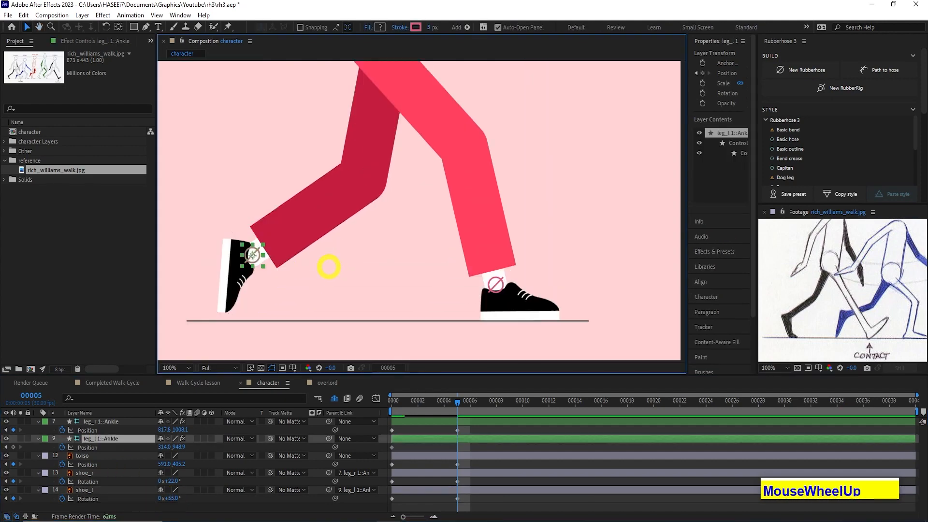
{"action": "key", "text": "Down"}
{"action": "key", "text": "Down"}
{"action": "key", "text": "Down"}
{"action": "key", "text": "Down"}
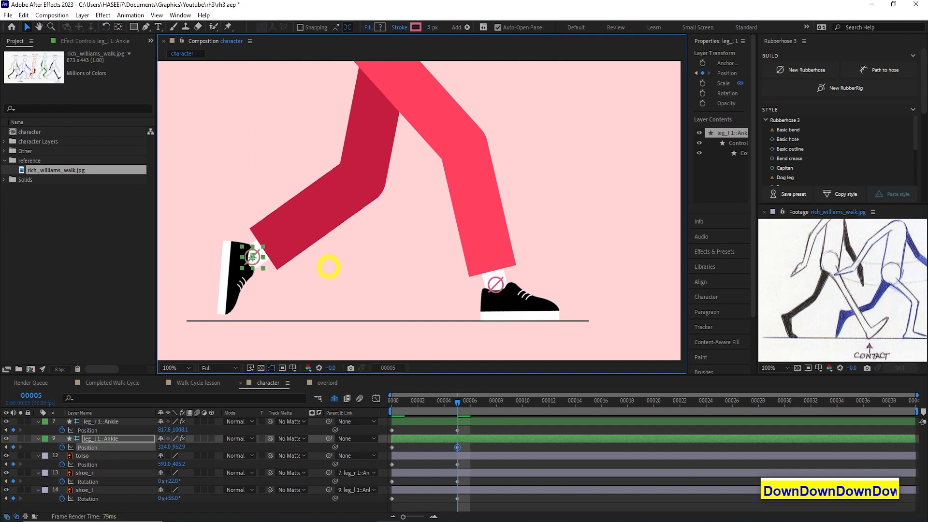
{"action": "key", "text": "Down"}
{"action": "key", "text": "Down"}
{"action": "key", "text": "Down"}
{"action": "key", "text": "Down"}
{"action": "key", "text": "Down"}
{"action": "key", "text": "Down"}
{"action": "scroll", "coordinate": [348, 336], "scroll_direction": "down", "scroll_amount": 2}
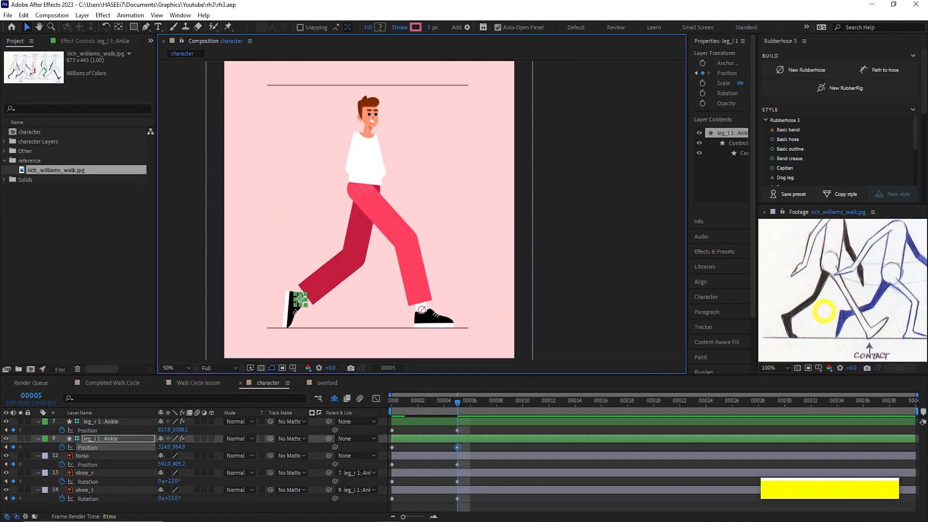
At frame 10, slide the right ankle back along the floor to X position 467.8 for the passing pose
{"action": "left_click_drag", "start_coordinate": [839, 315], "coordinate": [740, 317]}
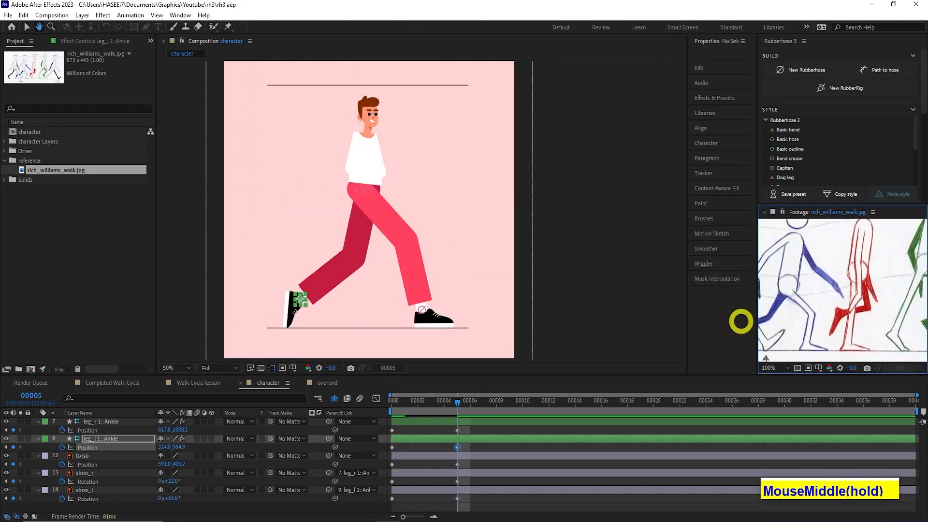
{"action": "left_click", "coordinate": [422, 310]}
{"action": "left_click", "coordinate": [523, 402]}
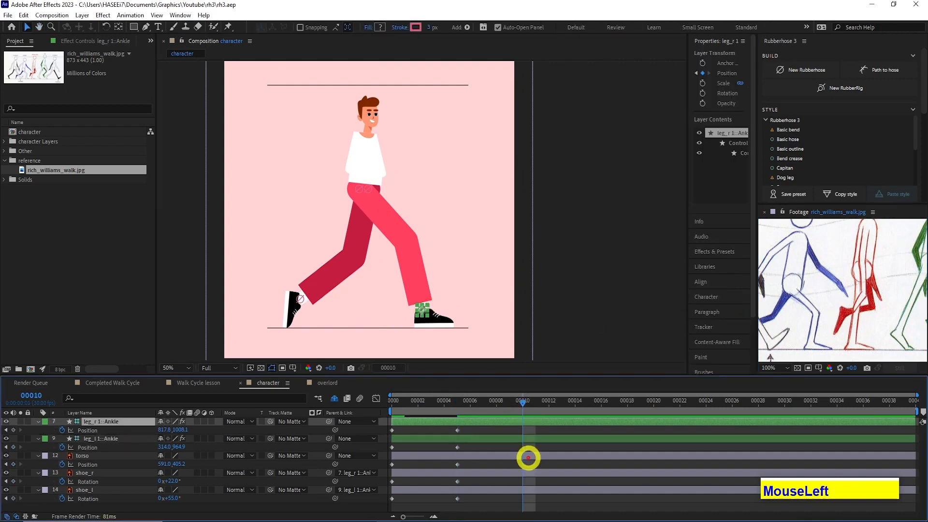
{"action": "left_click", "coordinate": [164, 430]}
{"action": "left_click_drag", "start_coordinate": [164, 429], "coordinate": [3, 439]}
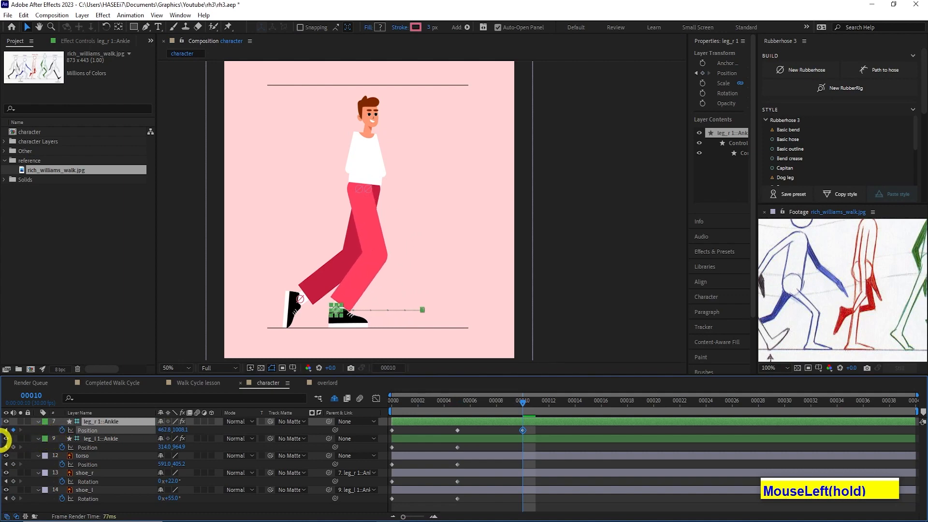
At frame 10, raise the torso for the passing pose to Y position 333.2
{"action": "left_click", "coordinate": [87, 455]}
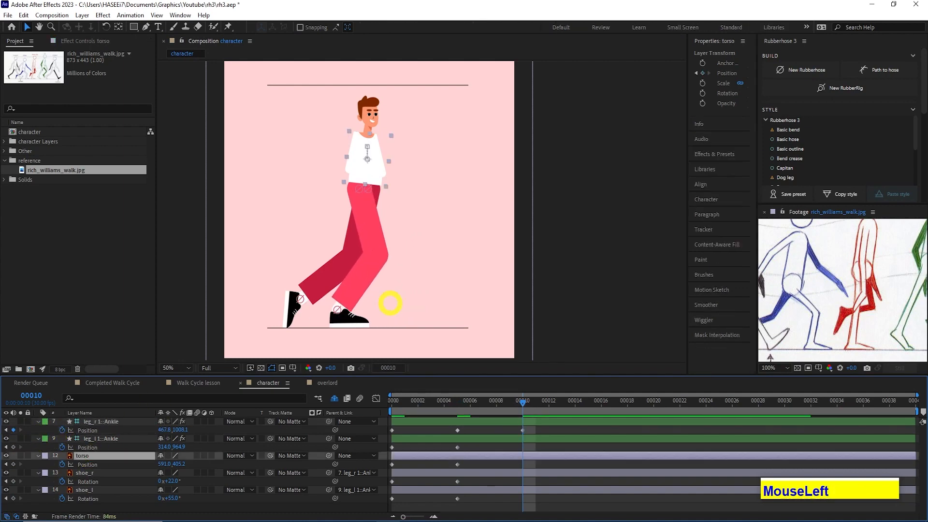
{"action": "key", "text": "shift+Up"}
{"action": "left_click_drag", "start_coordinate": [825, 271], "coordinate": [814, 324]}
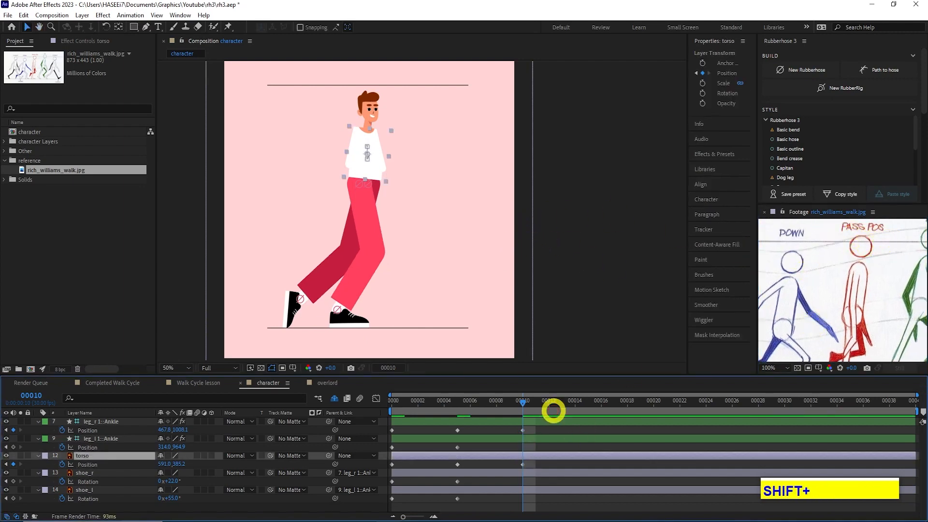
{"action": "key", "text": "shift+Up"}
{"action": "key", "text": "shift+Up"}
{"action": "key", "text": "shift+Up"}
{"action": "key", "text": "shift+Up"}
{"action": "key", "text": "Up"}
{"action": "key", "text": "Up"}
{"action": "key", "text": "Up"}
{"action": "key", "text": "Up"}
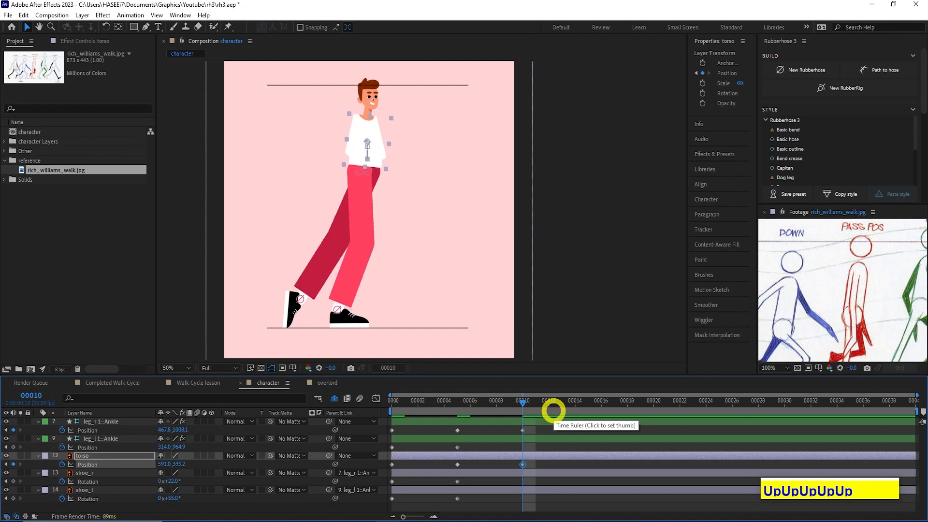
{"action": "key", "text": "Up"}
At frame 10, lift the left ankle forward to position 450.0, 794.9 and set the left shoe's rotation to 57°
{"action": "left_click_drag", "start_coordinate": [841, 315], "coordinate": [840, 278]}
{"action": "left_click_drag", "start_coordinate": [301, 300], "coordinate": [334, 258]}
{"action": "left_click", "coordinate": [132, 491]}
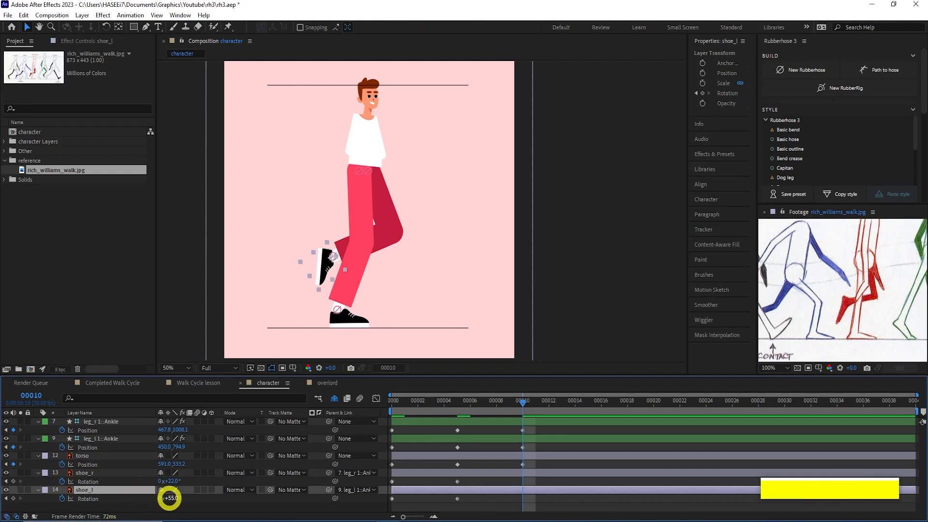
{"action": "left_click", "coordinate": [207, 492]}
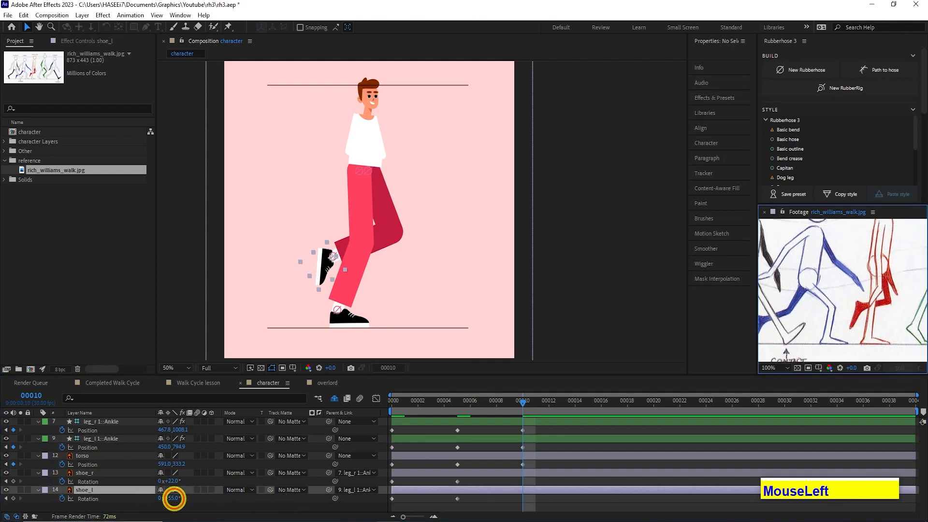
{"action": "left_click", "coordinate": [173, 499]}
{"action": "key", "text": "Down"}
{"action": "key", "text": "Down"}
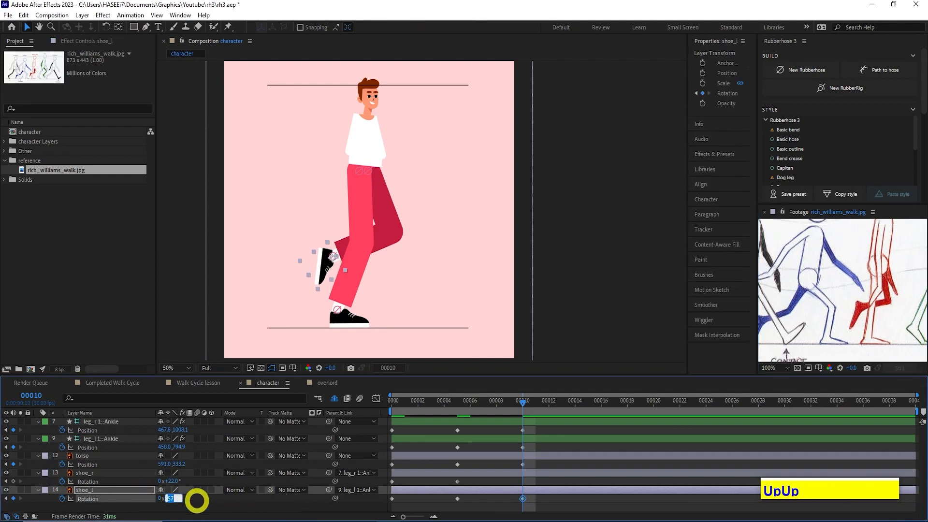
{"action": "key", "text": "Return"}
Copy the right shoe's rotation keyframe from frame 5 to frame 10
{"action": "left_click", "coordinate": [112, 473]}
{"action": "left_click", "coordinate": [456, 482]}
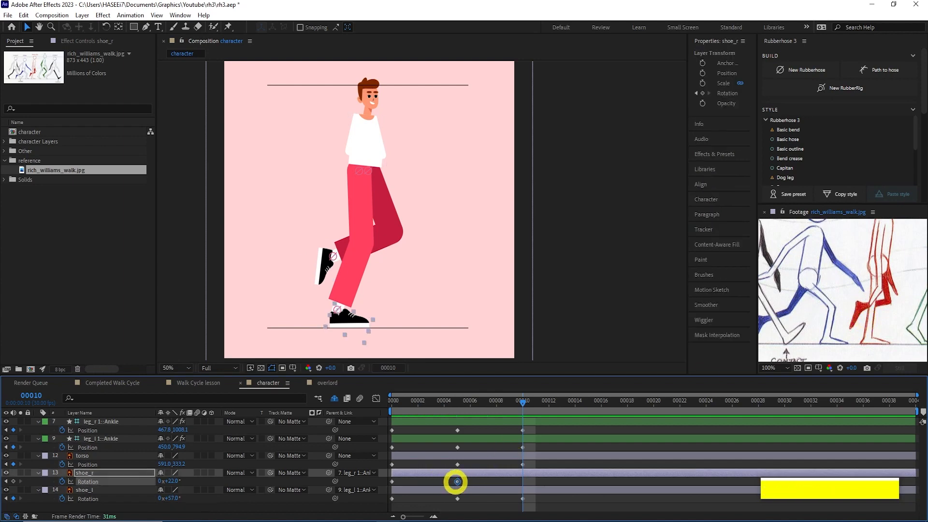
{"action": "key", "text": "ctrl+c"}
{"action": "key", "text": "ctrl+v"}
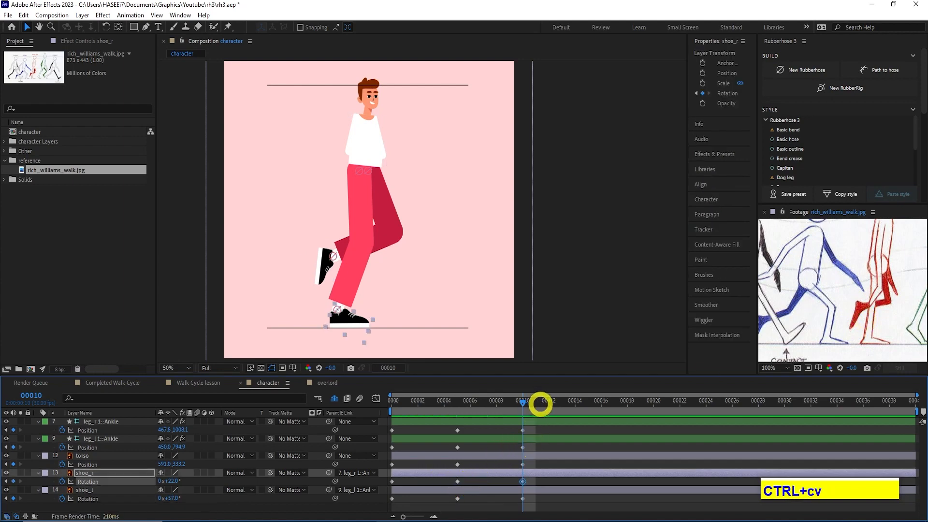
At frame 15, raise the torso for the up pose to Y position 309.2
{"action": "left_click", "coordinate": [588, 400]}
{"action": "left_click_drag", "start_coordinate": [889, 311], "coordinate": [821, 313]}
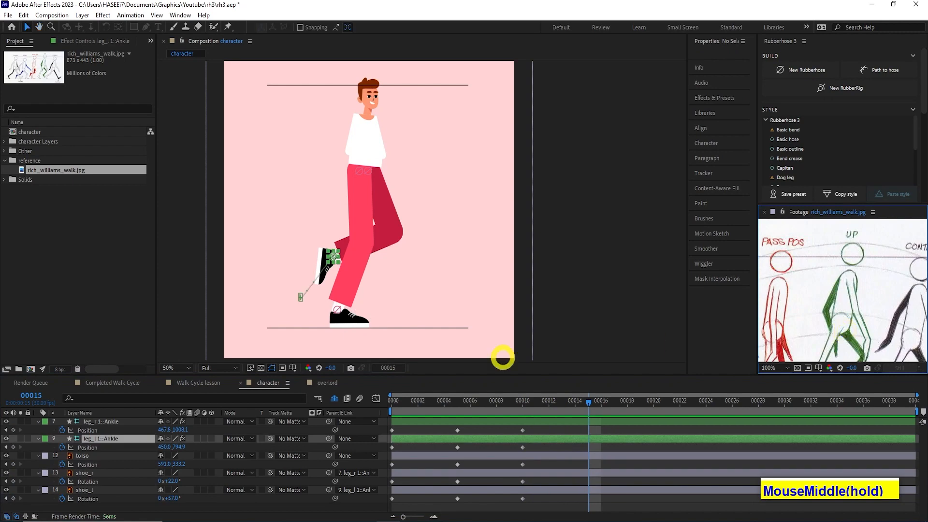
{"action": "left_click", "coordinate": [109, 456]}
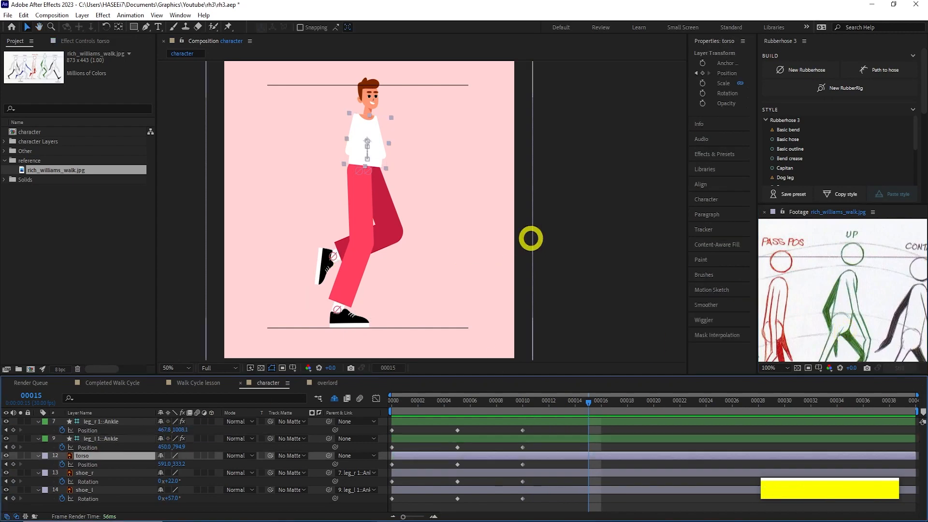
{"action": "key", "text": "Up"}
{"action": "key", "text": "Up"}
{"action": "key", "text": "Up"}
{"action": "key", "text": "Up"}
{"action": "key", "text": "Up"}
{"action": "key", "text": "Up"}
{"action": "key", "text": "Up"}
{"action": "key", "text": "Up"}
{"action": "key", "text": "Up"}
{"action": "key", "text": "Up"}
{"action": "key", "text": "Up"}
{"action": "key", "text": "Up"}
{"action": "key", "text": "Up"}
{"action": "key", "text": "Up"}
{"action": "key", "text": "Up"}
{"action": "key", "text": "Up"}
{"action": "key", "text": "Up"}
{"action": "key", "text": "Up"}
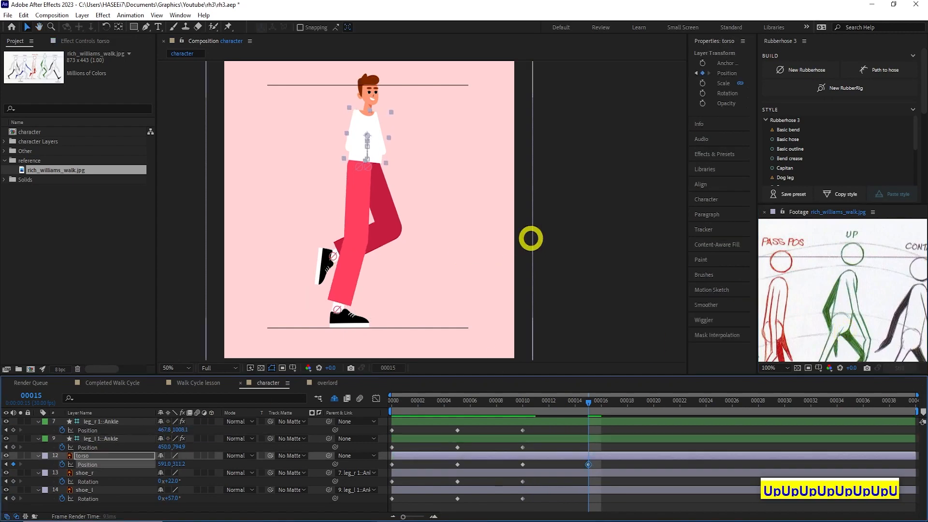
{"action": "key", "text": "Up"}
{"action": "key", "text": "Up"}
Back at frame 10, shift the right ankle forward to X position 487.8
{"action": "left_click", "coordinate": [335, 310]}
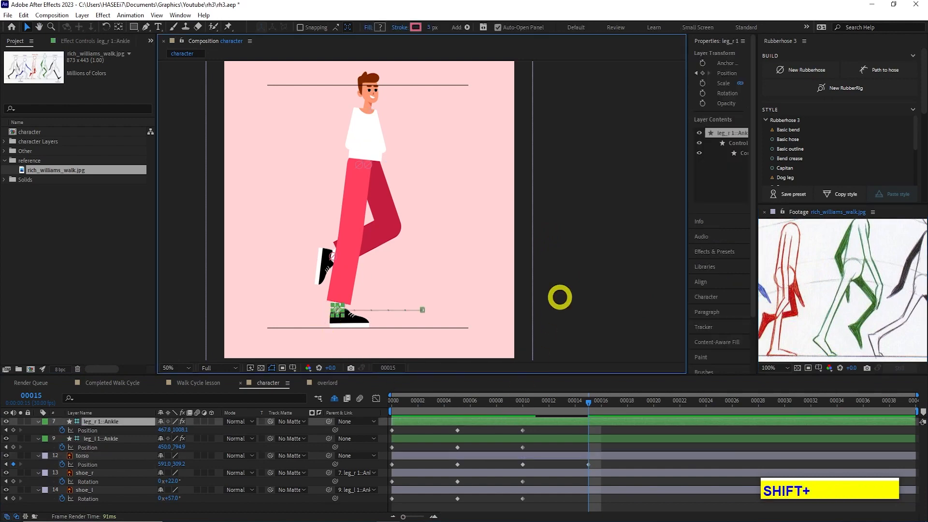
{"action": "left_click", "coordinate": [523, 401], "text": "shift"}
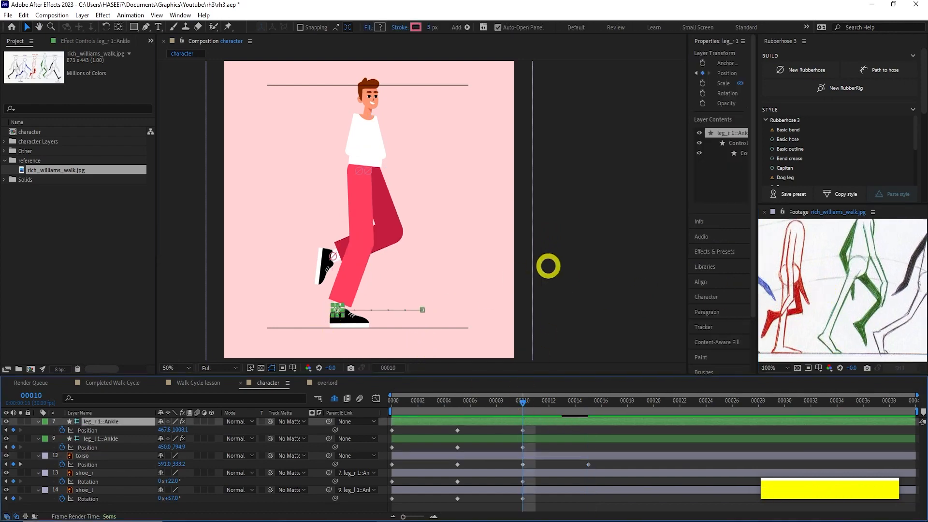
{"action": "key", "text": "shift+Right"}
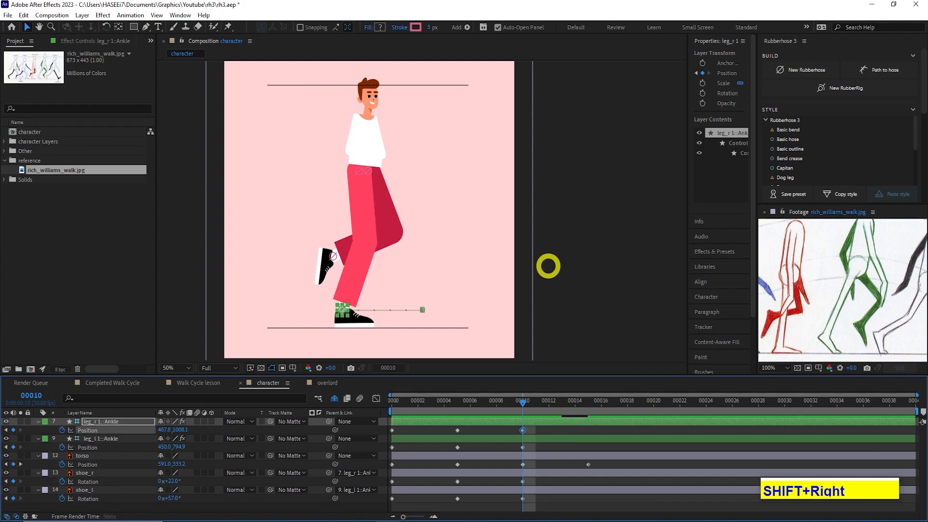
At frame 15, move the right ankle backward along the floor to X position 427.8 for the up pose
{"action": "left_click_drag", "start_coordinate": [533, 405], "coordinate": [597, 324]}
{"action": "key", "text": "shift+Left"}
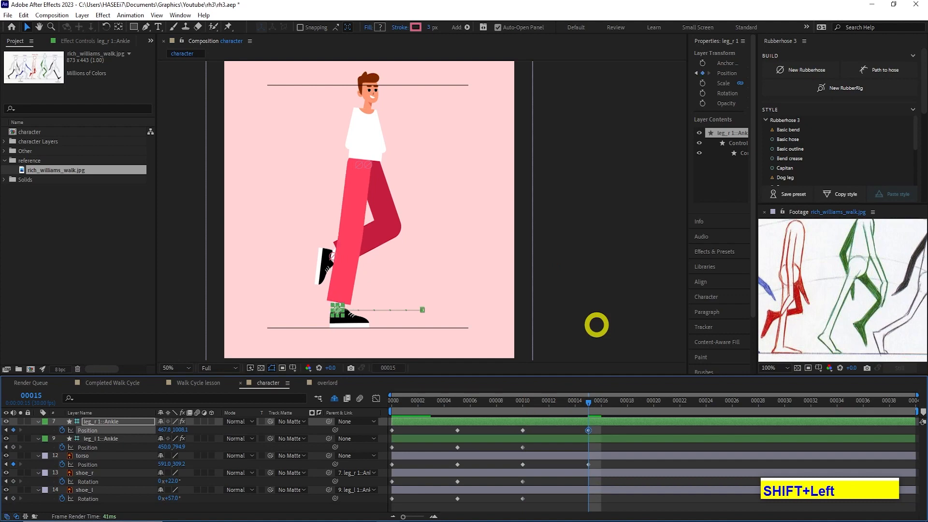
{"action": "key", "text": "Left"}
{"action": "key", "text": "Left"}
{"action": "key", "text": "Left"}
{"action": "key", "text": "Left"}
{"action": "key", "text": "Left"}
{"action": "key", "text": "Left"}
{"action": "key", "text": "Left"}
{"action": "key", "text": "Left"}
{"action": "key", "text": "Left"}
{"action": "key", "text": "Left"}
{"action": "key", "text": "Left"}
{"action": "key", "text": "Left"}
{"action": "key", "text": "Left"}
{"action": "key", "text": "Left"}
{"action": "key", "text": "Left"}
{"action": "key", "text": "Left"}
{"action": "key", "text": "Left"}
{"action": "key", "text": "Left"}
{"action": "key", "text": "Left"}
{"action": "key", "text": "Left"}
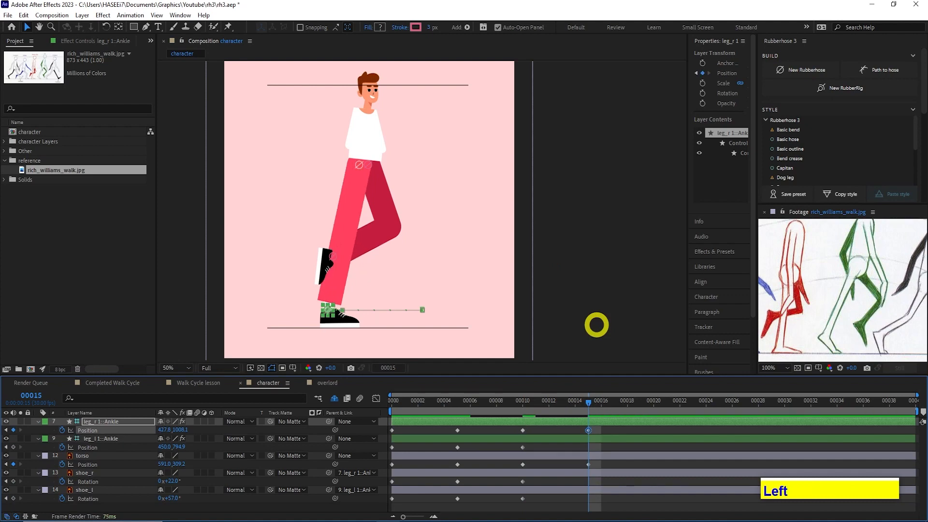
{"action": "left_click", "coordinate": [602, 331]}
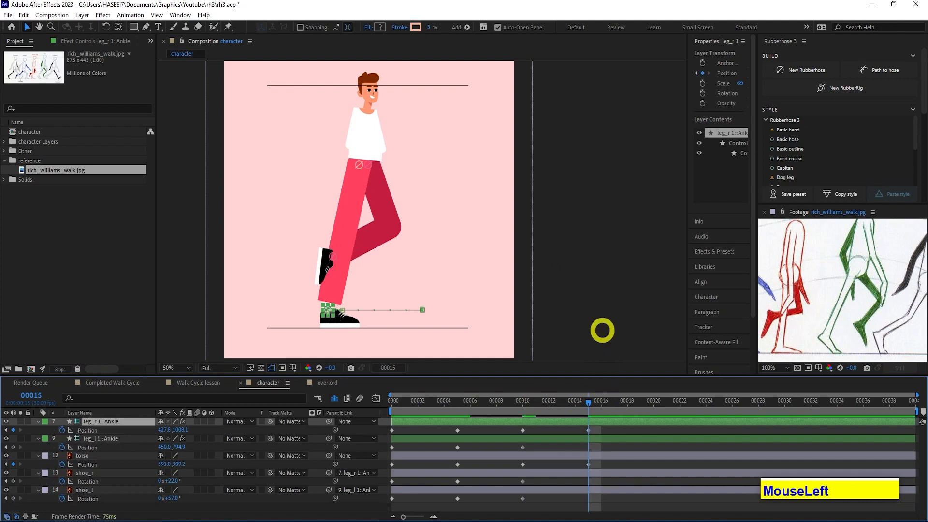
At frame 15, lift the right ankle and move it backward to position 369.8, 984.1
{"action": "key", "text": "Up"}
{"action": "key", "text": "Up"}
{"action": "key", "text": "Up"}
{"action": "key", "text": "Up"}
{"action": "key", "text": "Up"}
{"action": "key", "text": "Up"}
{"action": "key", "text": "Up"}
{"action": "key", "text": "Up"}
{"action": "key", "text": "Left"}
{"action": "key", "text": "Left"}
{"action": "key", "text": "Left"}
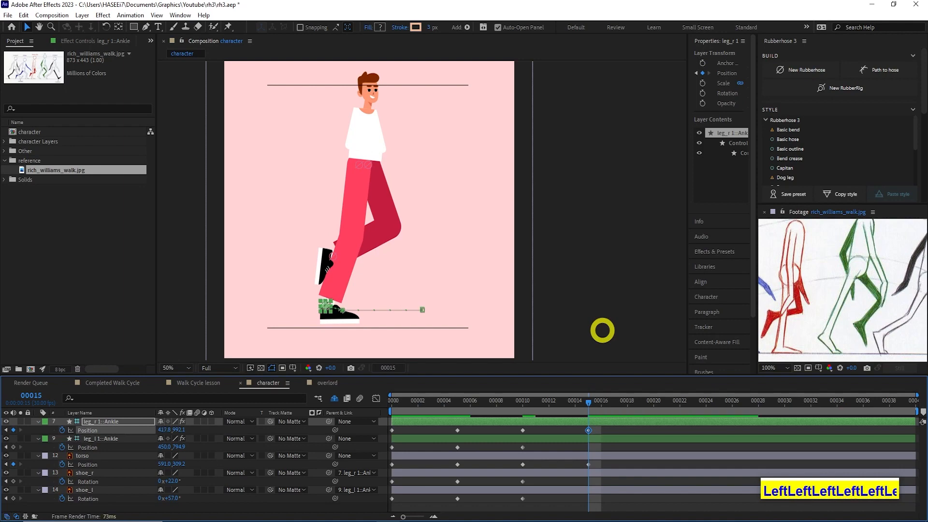
{"action": "key", "text": "Left"}
{"action": "key", "text": "Left"}
{"action": "key", "text": "Up"}
{"action": "key", "text": "Up"}
{"action": "key", "text": "Up"}
{"action": "key", "text": "Up"}
{"action": "key", "text": "shift+Left"}
{"action": "key", "text": "shift+Left"}
{"action": "key", "text": "Left"}
{"action": "key", "text": "Left"}
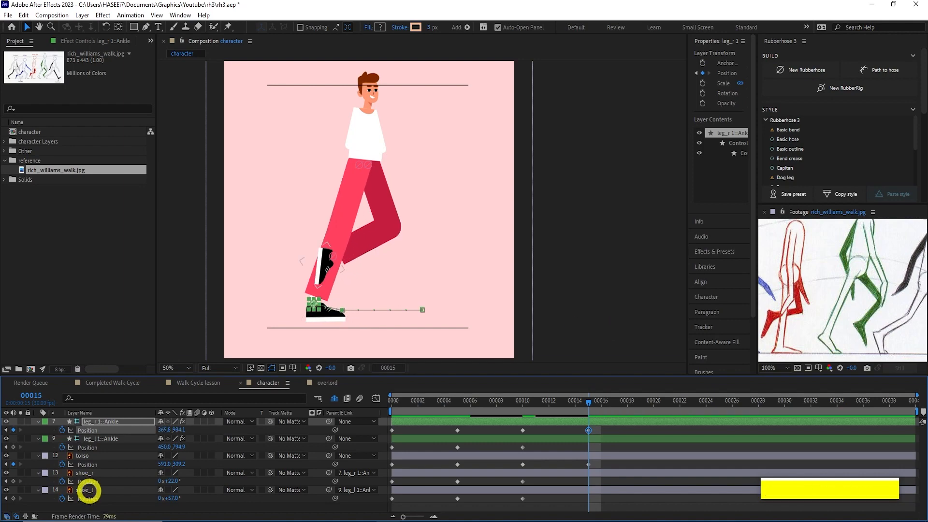
Rotate the right shoe to 57° at frame 15 so its toe points down for the up pose
{"action": "left_click", "coordinate": [89, 491]}
{"action": "left_click", "coordinate": [105, 474]}
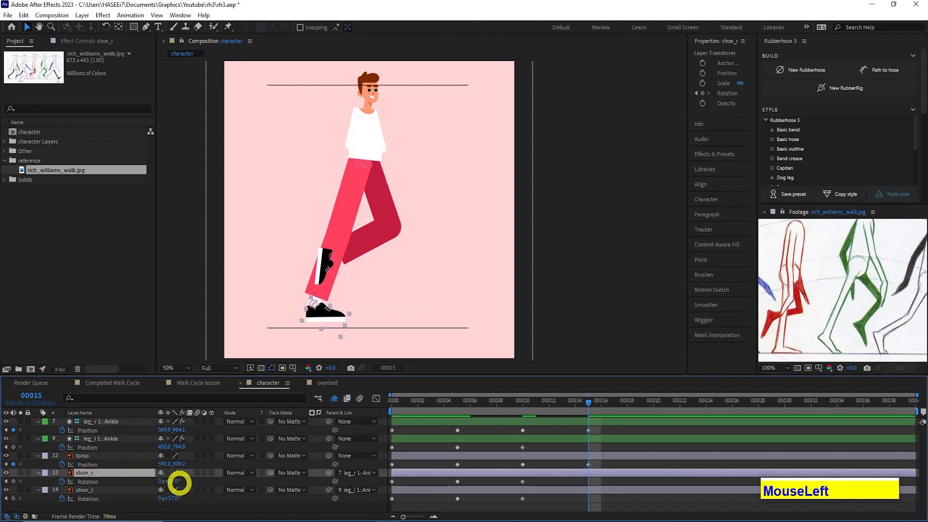
{"action": "left_click", "coordinate": [177, 482]}
{"action": "key", "text": "Up"}
{"action": "key", "text": "Up"}
{"action": "key", "text": "Up"}
{"action": "key", "text": "Up"}
{"action": "key", "text": "Up"}
{"action": "key", "text": "shift+Up"}
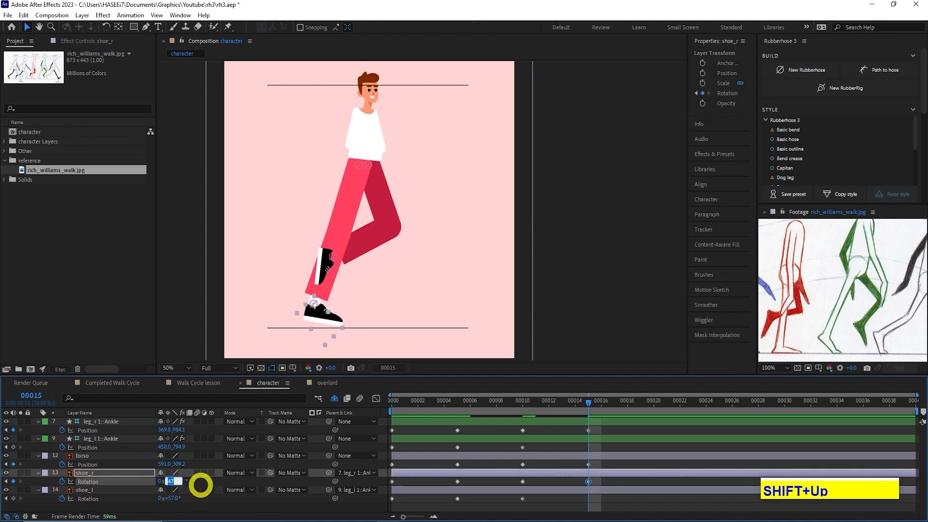
{"action": "key", "text": "shift+Up"}
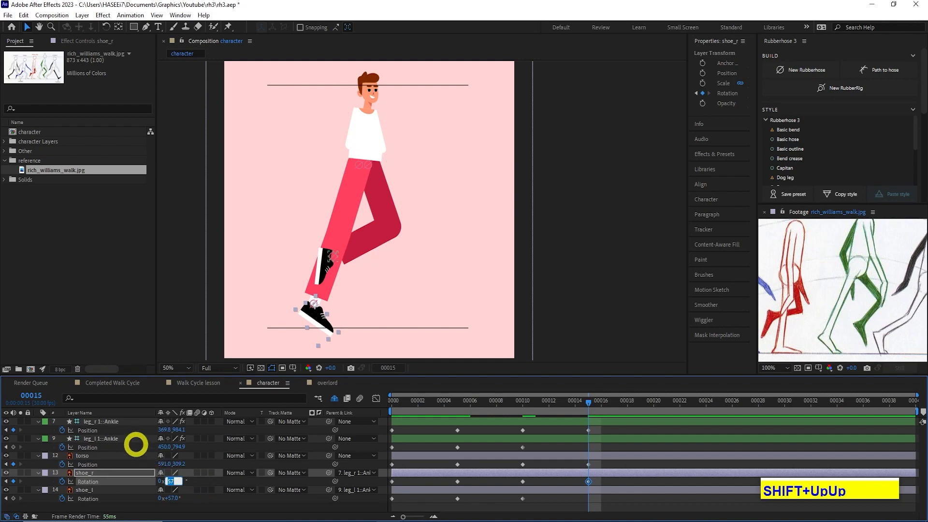
At frame 15, move the right ankle further back and up to position 297.8, 954.1
{"action": "left_click", "coordinate": [130, 439]}
{"action": "left_click", "coordinate": [115, 421]}
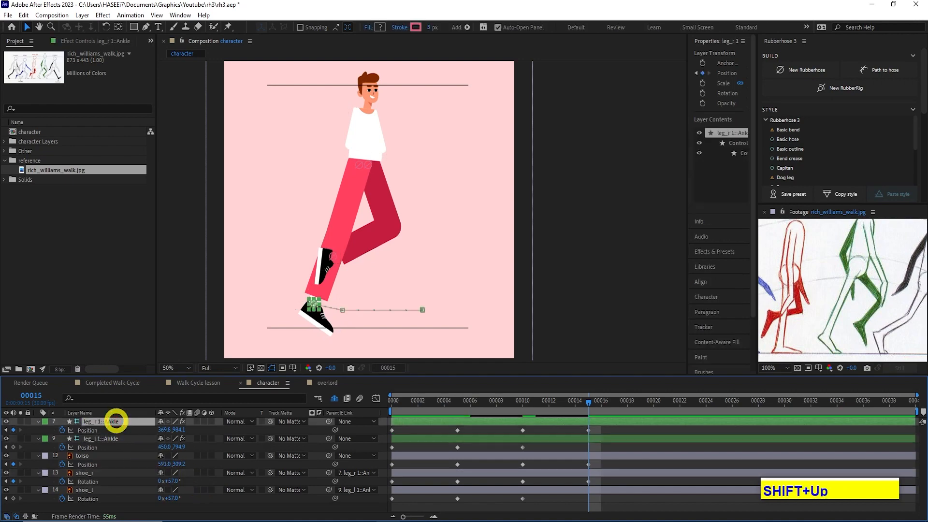
{"action": "key", "text": "shift+Left"}
{"action": "key", "text": "shift+Left"}
{"action": "key", "text": "shift+Up"}
{"action": "key", "text": "shift+Up"}
{"action": "key", "text": "shift+Up"}
{"action": "key", "text": "shift+Up"}
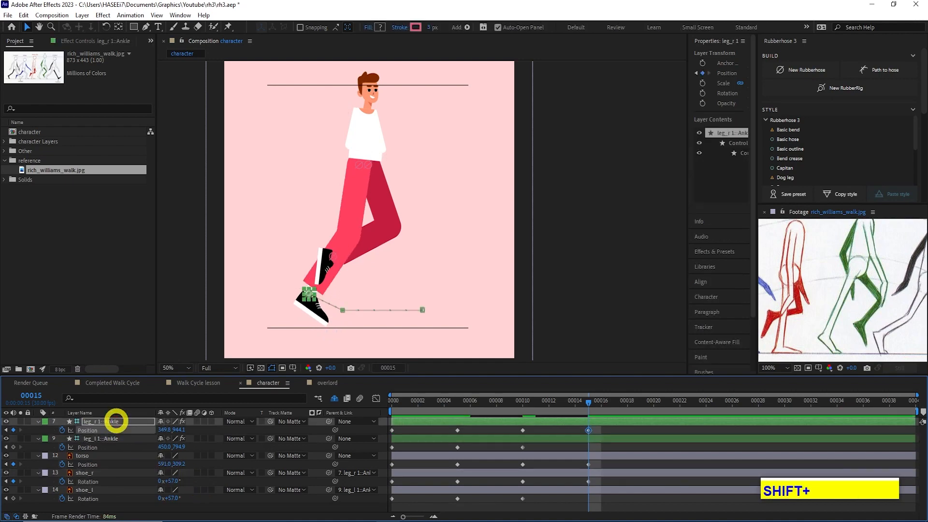
{"action": "key", "text": "shift+Down"}
{"action": "key", "text": "shift+Down"}
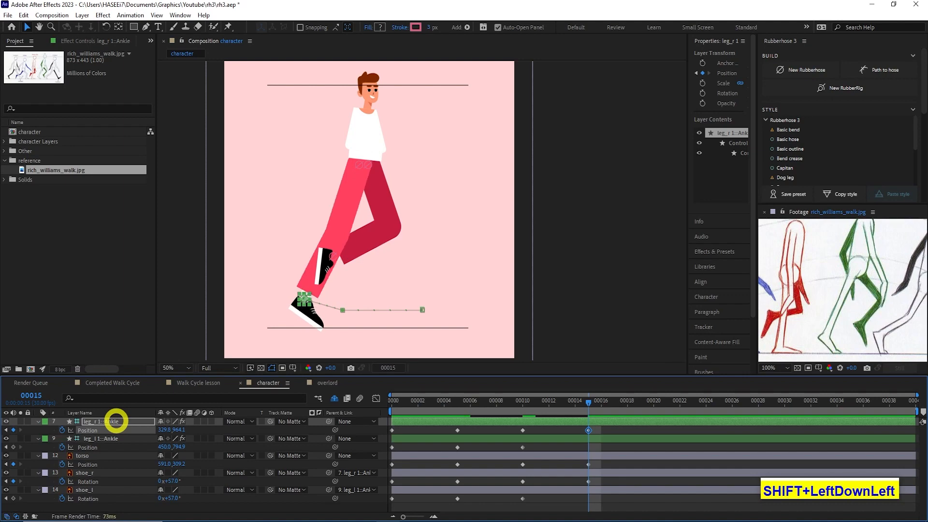
{"action": "key", "text": "Up"}
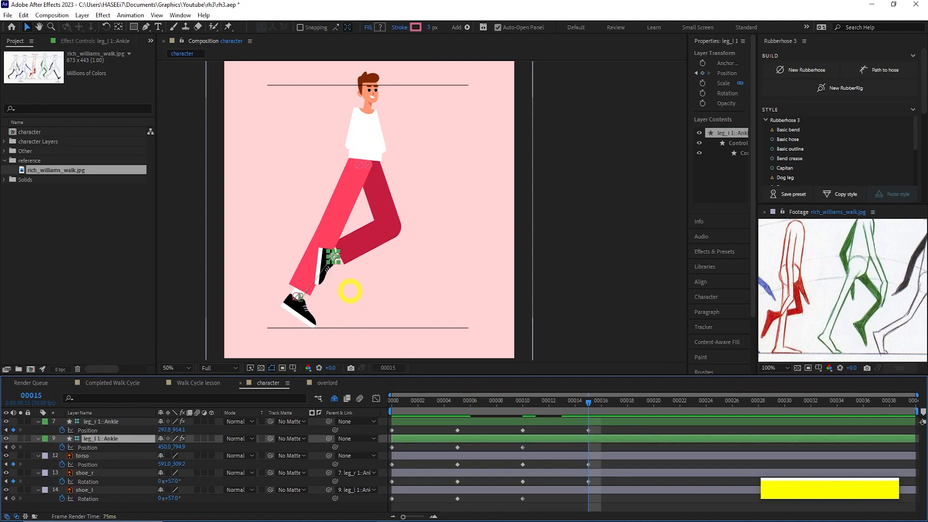
Reveal the shy layers, reorder shoe_l to sit below the leg_r 1 layer, and hide the shy layers again
{"action": "left_click", "coordinate": [99, 472]}
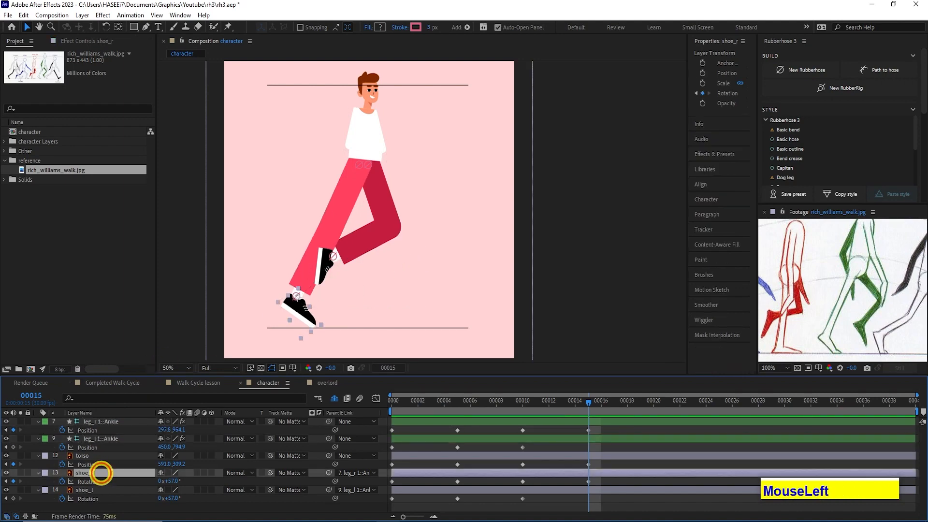
{"action": "left_click", "coordinate": [94, 488]}
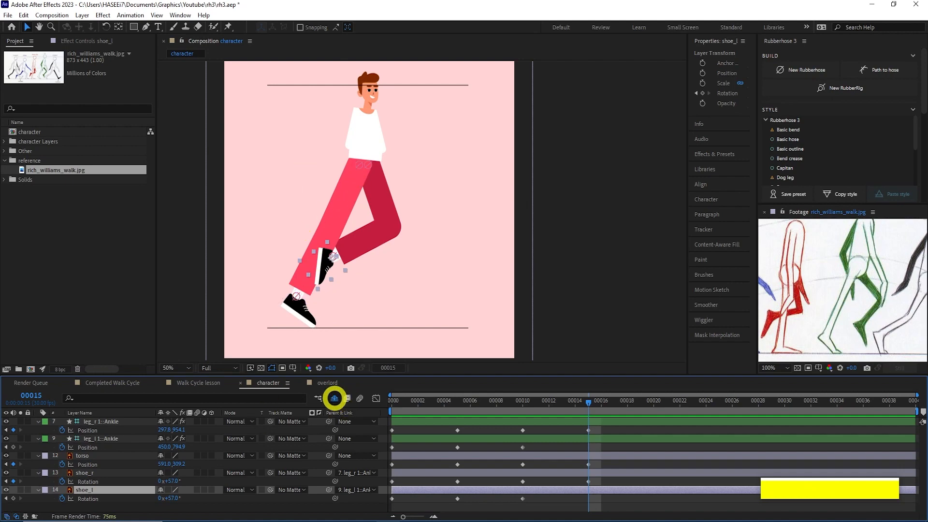
{"action": "left_click", "coordinate": [334, 398]}
{"action": "scroll", "coordinate": [104, 463], "scroll_direction": "down", "scroll_amount": 3}
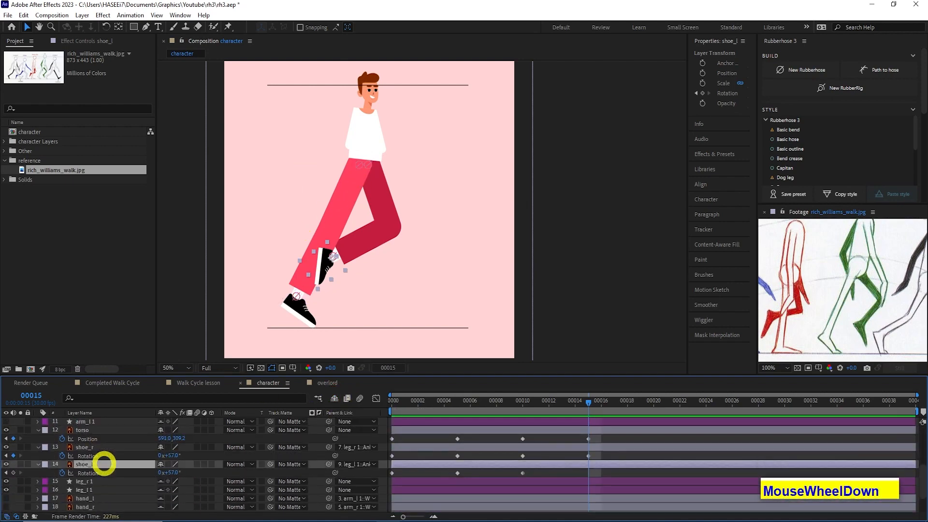
{"action": "scroll", "coordinate": [104, 463], "scroll_direction": "down", "scroll_amount": 1}
{"action": "left_click_drag", "start_coordinate": [93, 439], "coordinate": [92, 460]}
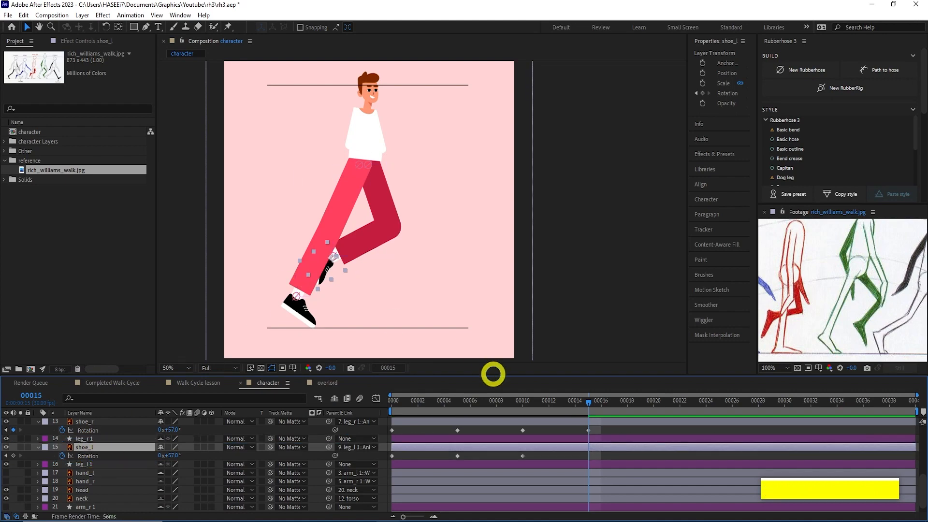
{"action": "left_click", "coordinate": [335, 400]}
At frame 15, bring the left ankle forward and down to position 590.0, 854.9
{"action": "left_click", "coordinate": [106, 438]}
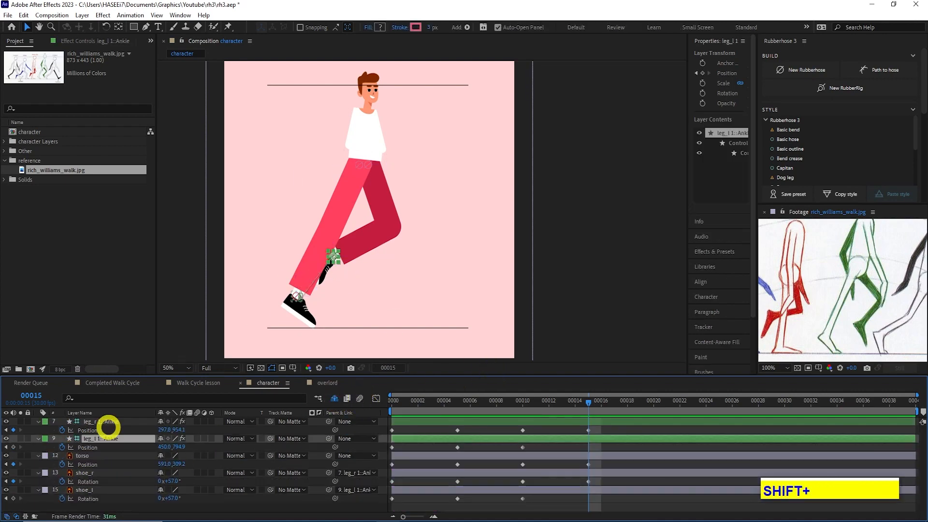
{"action": "key", "text": "shift+Right"}
{"action": "key", "text": "shift+Right"}
{"action": "key", "text": "shift+Right"}
{"action": "key", "text": "shift+Right"}
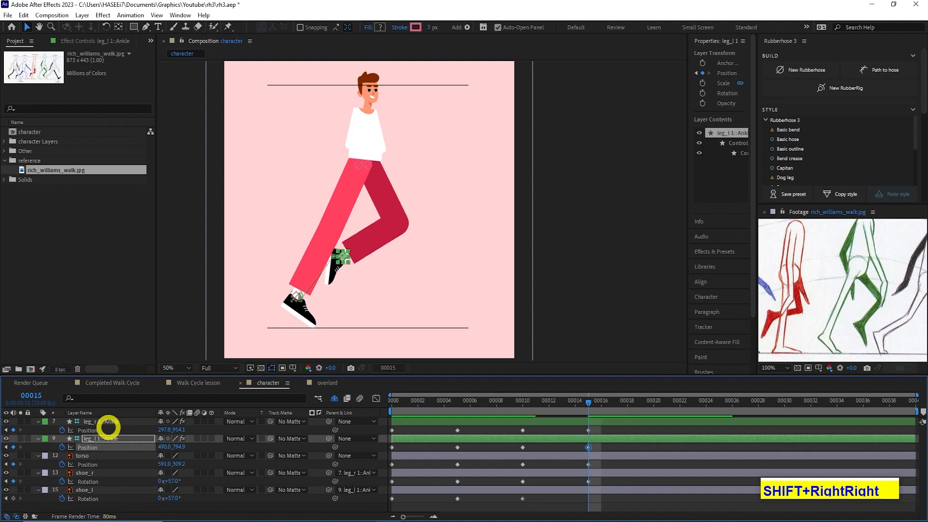
{"action": "key", "text": "shift+Right"}
{"action": "key", "text": "shift+Right"}
{"action": "key", "text": "shift+Down"}
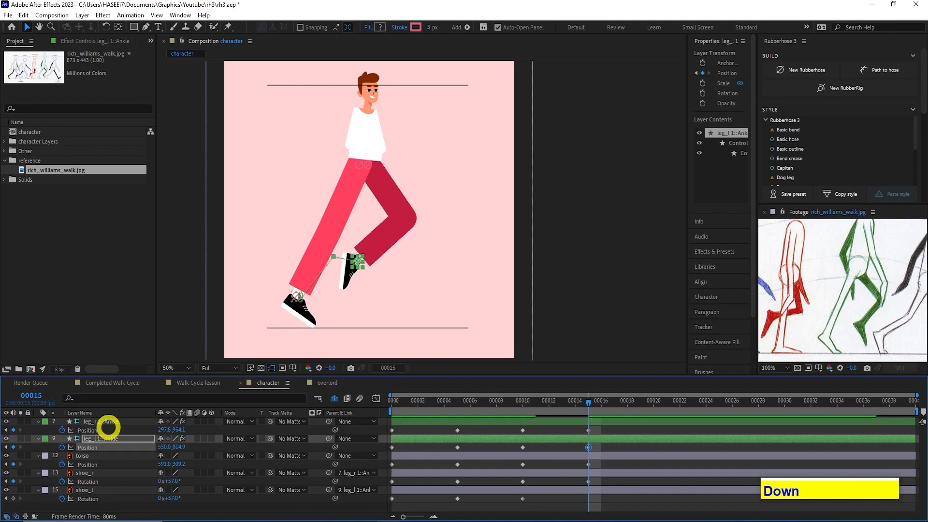
{"action": "key", "text": "shift+Right"}
{"action": "key", "text": "shift+Down"}
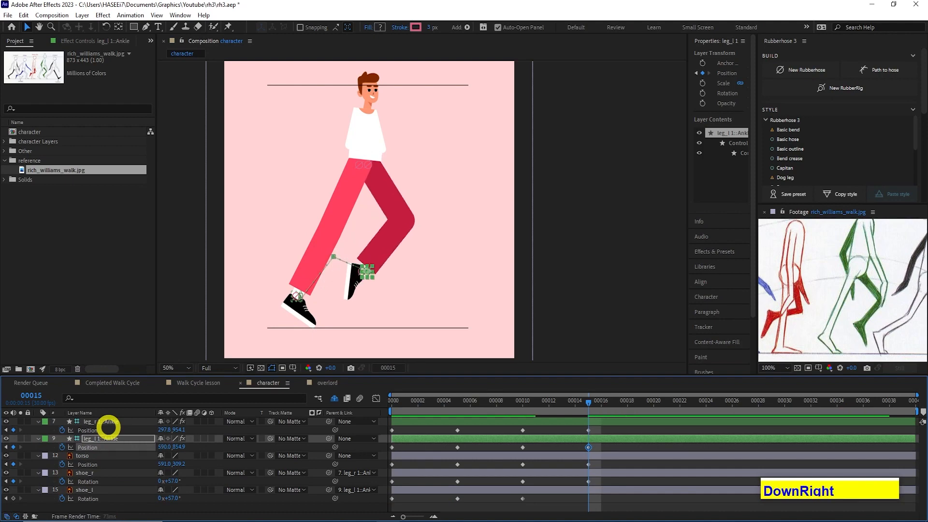
{"action": "key", "text": "shift+Right"}
{"action": "key", "text": "shift+Down"}
Rotate the left shoe to 14° at frame 15 and scrub through the animation up to that frame
{"action": "left_click", "coordinate": [87, 489]}
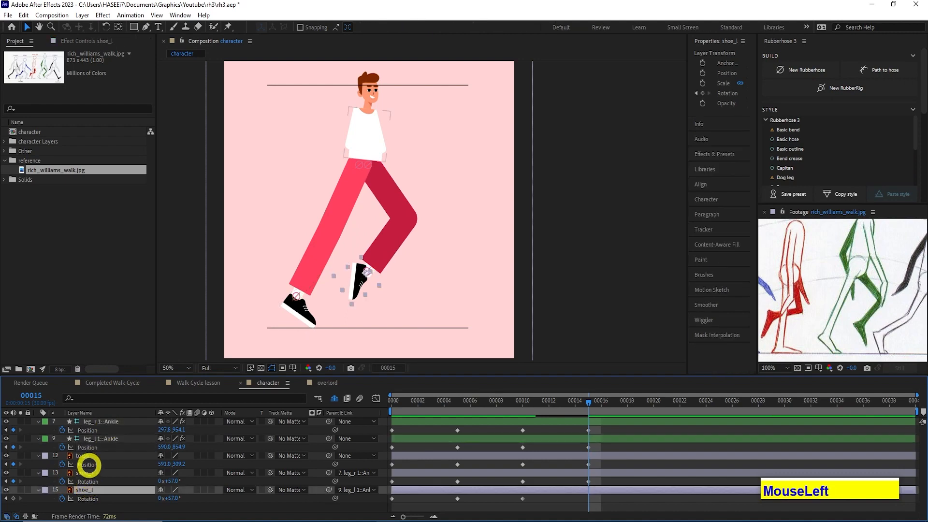
{"action": "left_click_drag", "start_coordinate": [163, 499], "coordinate": [153, 495]}
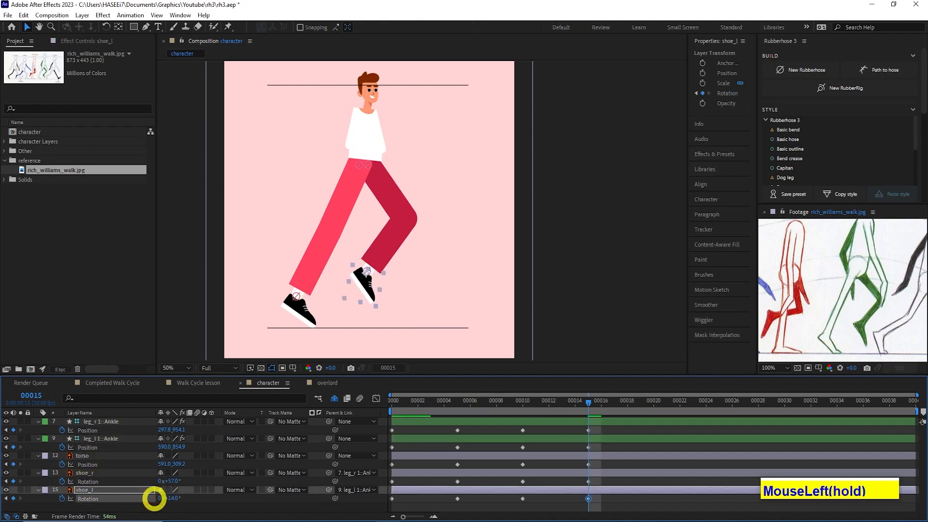
{"action": "left_click_drag", "start_coordinate": [457, 416], "coordinate": [588, 420]}
At frame 20, paste the right ankle's frame 0 position onto the left ankle and the torso's frame 0 position onto the torso
{"action": "mouse_move", "coordinate": [652, 401]}
{"action": "left_mouse_down"}
{"action": "mouse_move", "coordinate": [645, 400]}
{"action": "mouse_move", "coordinate": [654, 401]}
{"action": "left_mouse_up"}
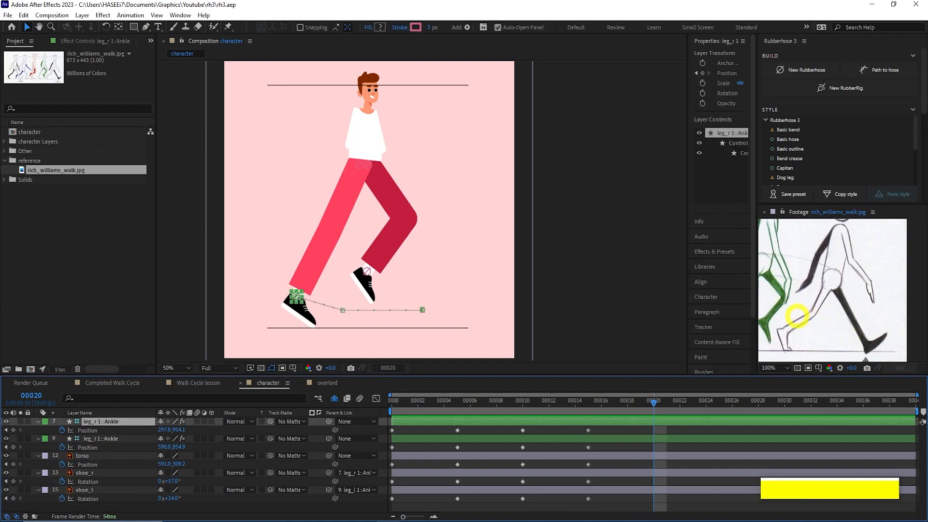
{"action": "left_click_drag", "start_coordinate": [786, 324], "coordinate": [918, 319]}
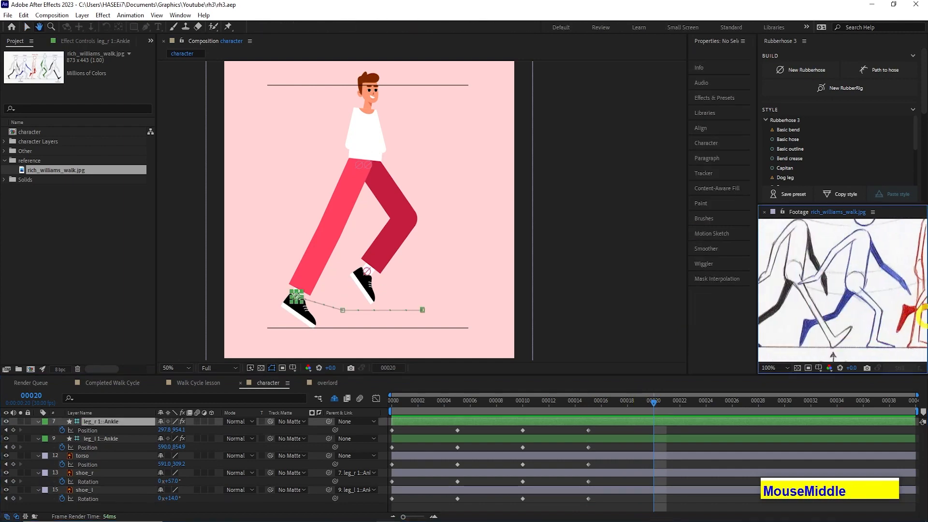
{"action": "left_click_drag", "start_coordinate": [822, 316], "coordinate": [858, 313]}
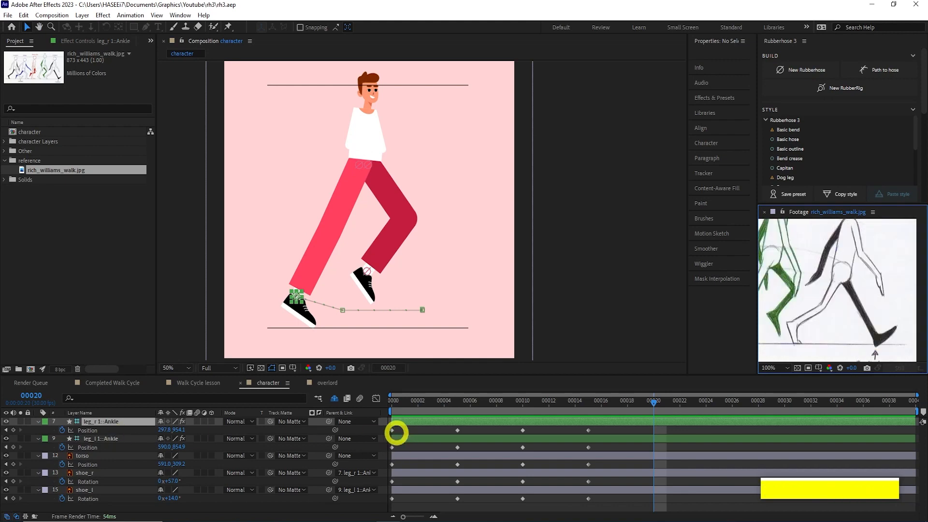
{"action": "left_click", "coordinate": [389, 407]}
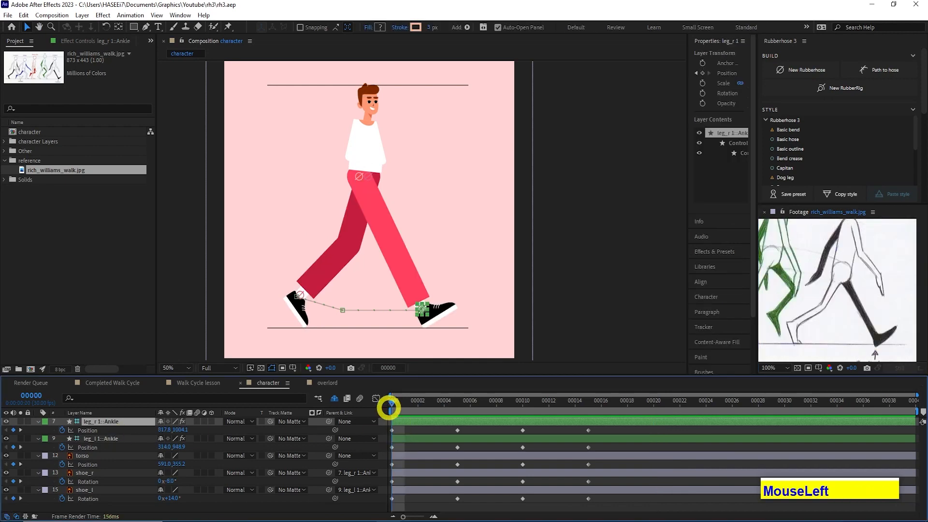
{"action": "left_click", "coordinate": [391, 430]}
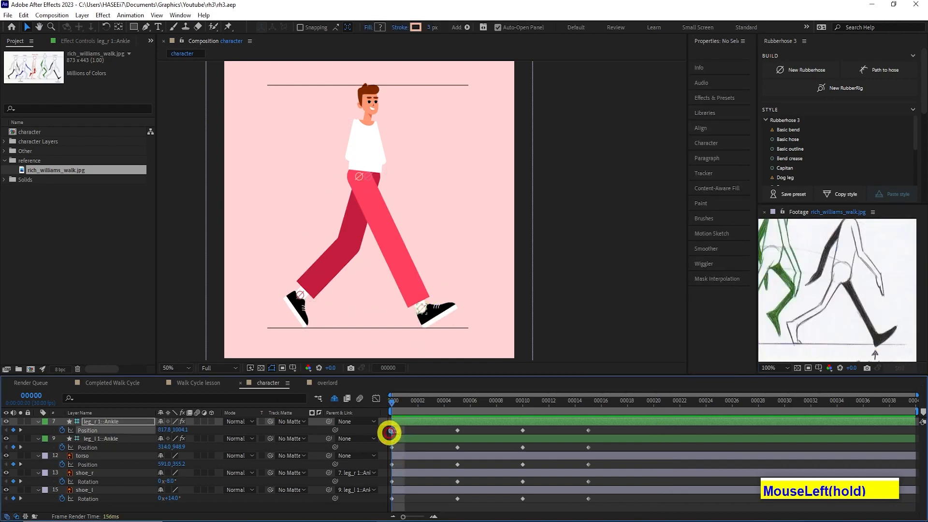
{"action": "key", "text": "ctrl+c"}
{"action": "left_click", "coordinate": [654, 402]}
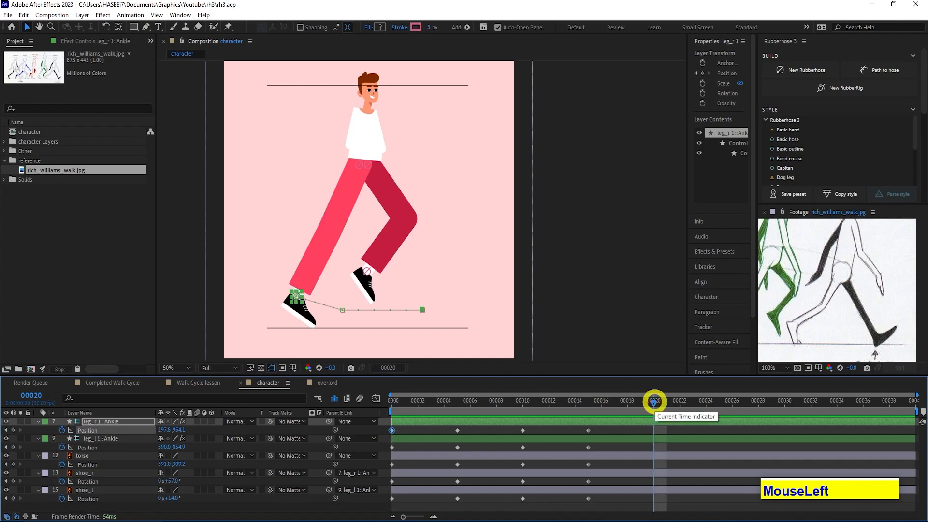
{"action": "left_click", "coordinate": [482, 439]}
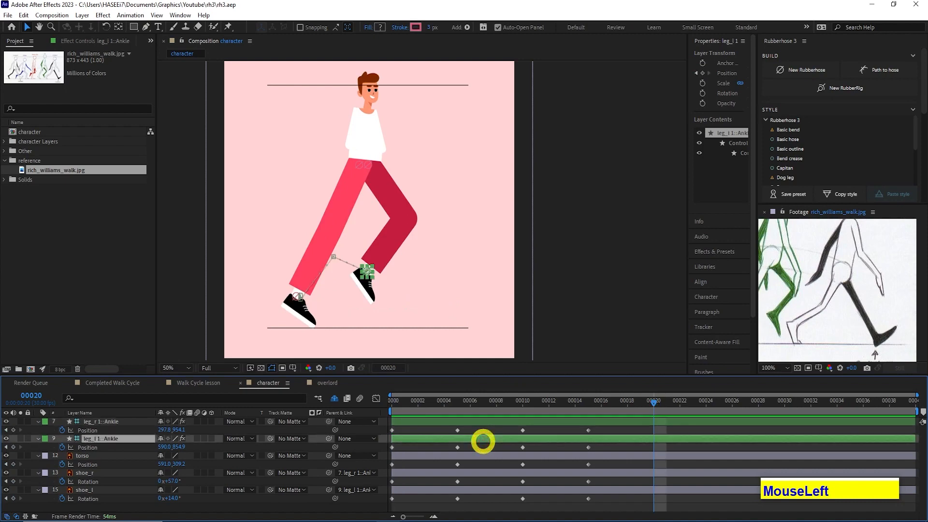
{"action": "key", "text": "ctrl+v"}
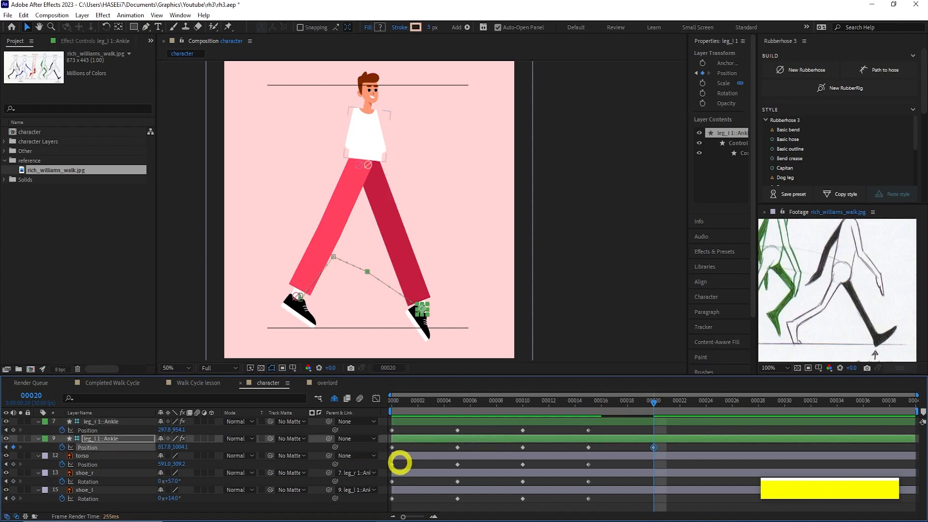
{"action": "left_click", "coordinate": [392, 464]}
{"action": "key", "text": "ctrl+v"}
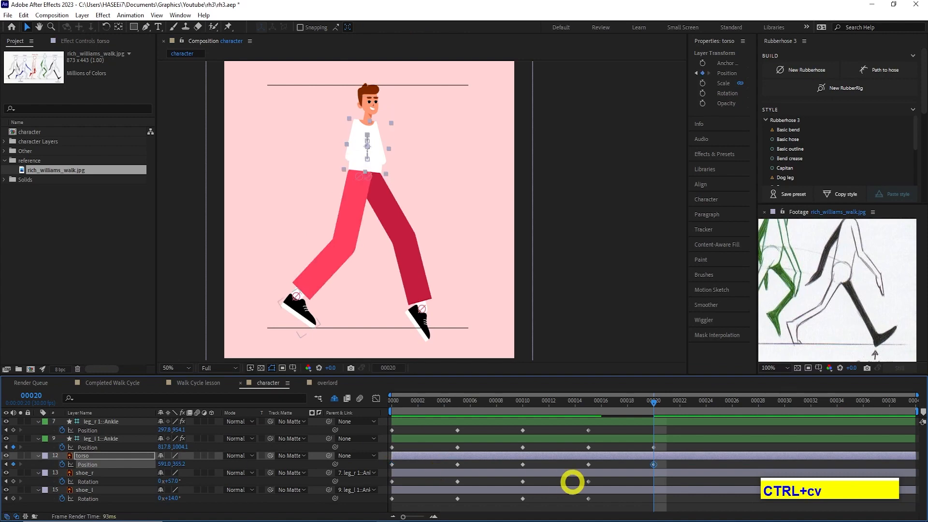
Rotate the left shoe to -67° at frame 20 so its toe lifts for the contact pose
{"action": "left_click", "coordinate": [112, 489]}
{"action": "key", "text": "r"}
{"action": "key", "text": "r"}
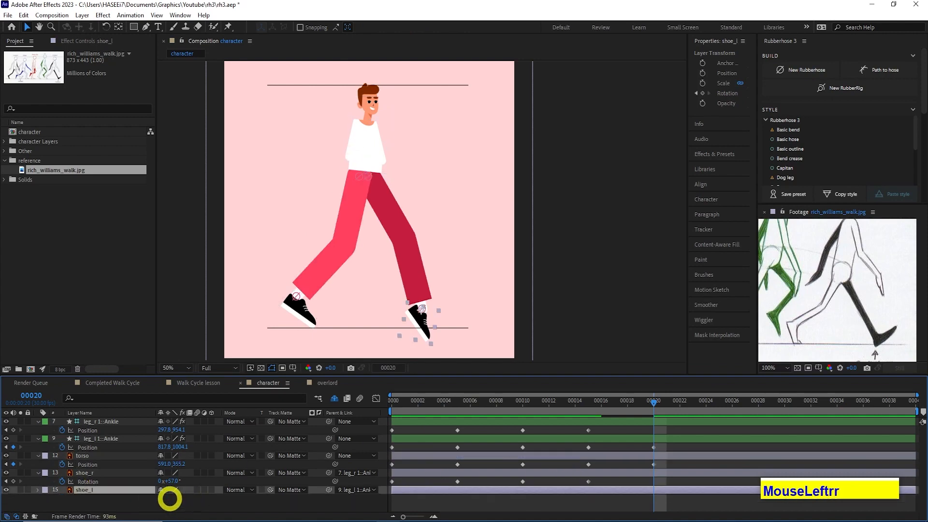
{"action": "left_click_drag", "start_coordinate": [172, 498], "coordinate": [139, 504]}
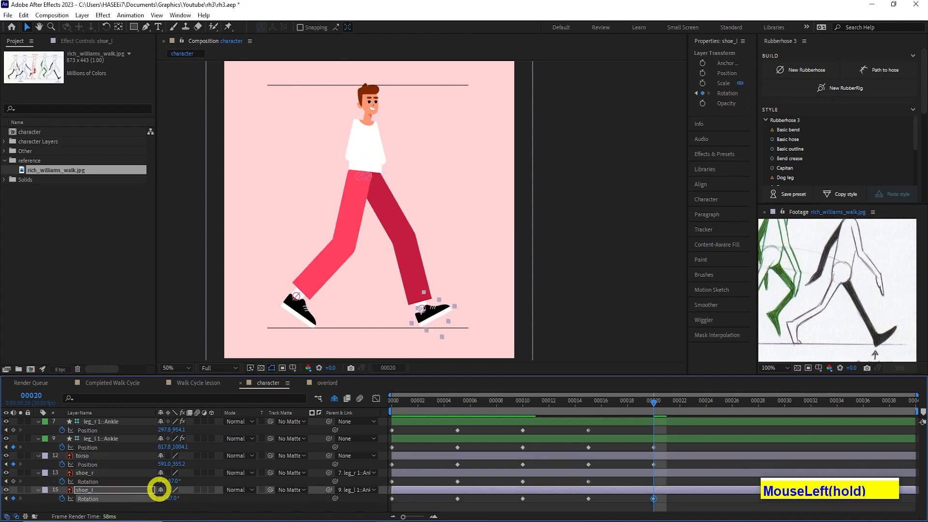
Copy the left ankle's position keyframe from frame 0 onto the right ankle at frame 20
{"action": "key", "text": "Home"}
{"action": "left_click", "coordinate": [103, 438]}
{"action": "left_click_drag", "start_coordinate": [400, 446], "coordinate": [386, 453]}
{"action": "key", "text": "ctrl+c"}
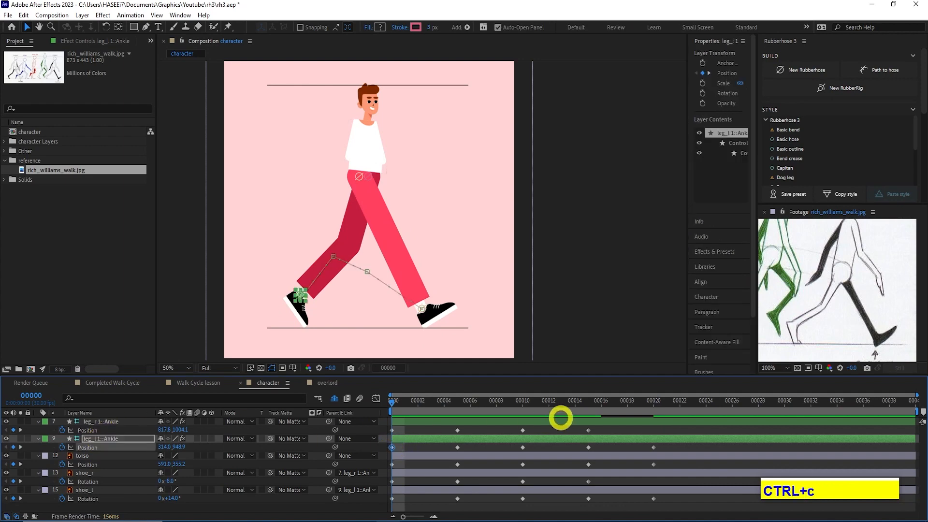
{"action": "left_click_drag", "start_coordinate": [653, 400], "coordinate": [654, 402]}
{"action": "key", "text": "ctrl+Up"}
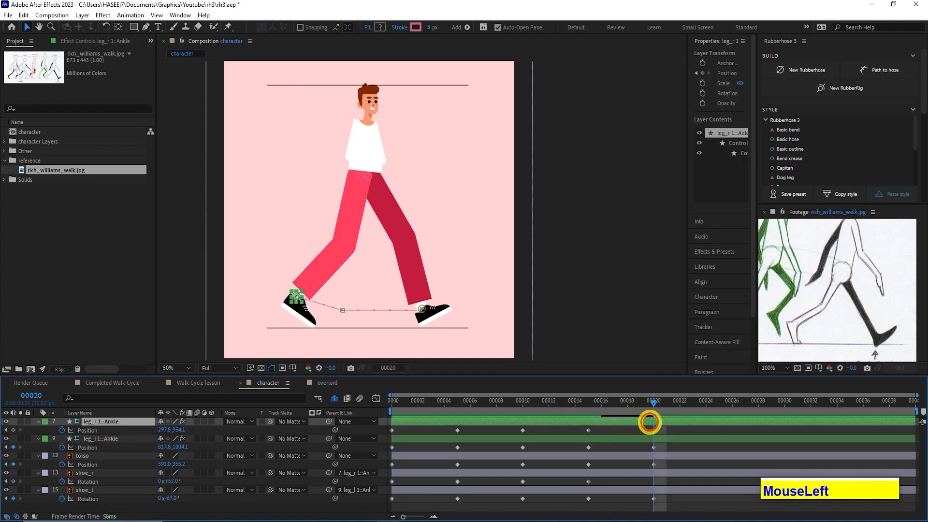
{"action": "key", "text": "ctrl+v"}
{"action": "left_click", "coordinate": [126, 431]}
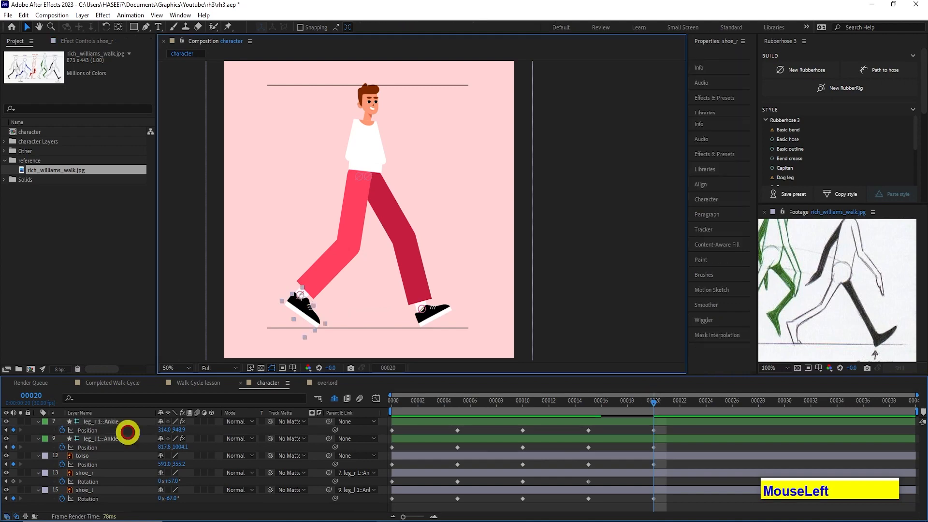
Rotate the right shoe to 71° at frame 20 for the trailing foot of the contact pose
{"action": "left_click", "coordinate": [92, 474]}
{"action": "key", "text": "r"}
{"action": "left_click", "coordinate": [174, 481]}
{"action": "left_click_drag", "start_coordinate": [175, 481], "coordinate": [180, 479]}
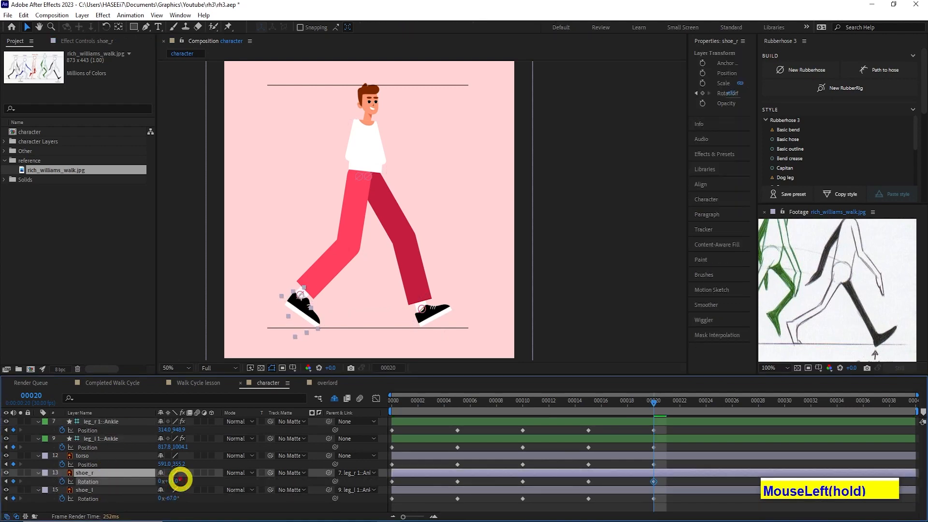
Copy the left ankle's position keyframes from frames 5 to 20 and paste them onto the right ankle starting at frame 25
{"action": "left_click", "coordinate": [117, 431]}
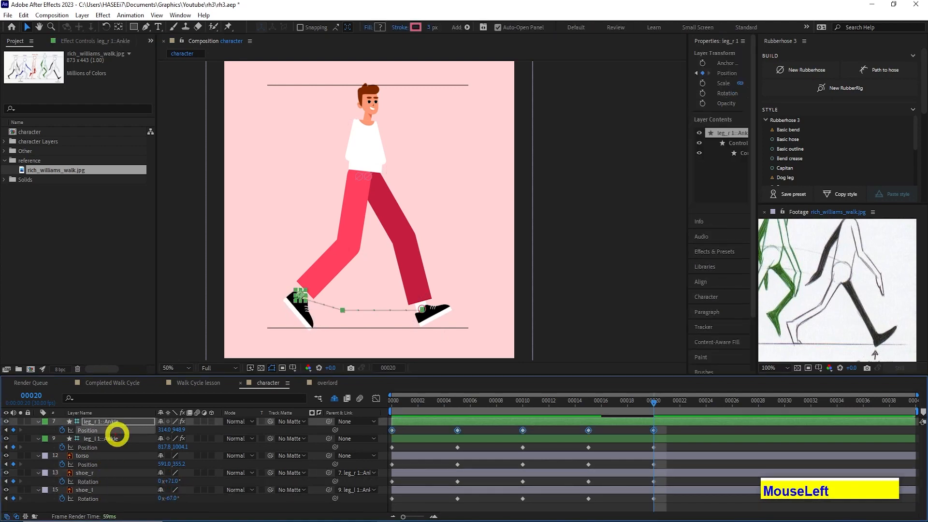
{"action": "left_click", "coordinate": [435, 429]}
{"action": "left_click", "coordinate": [435, 419]}
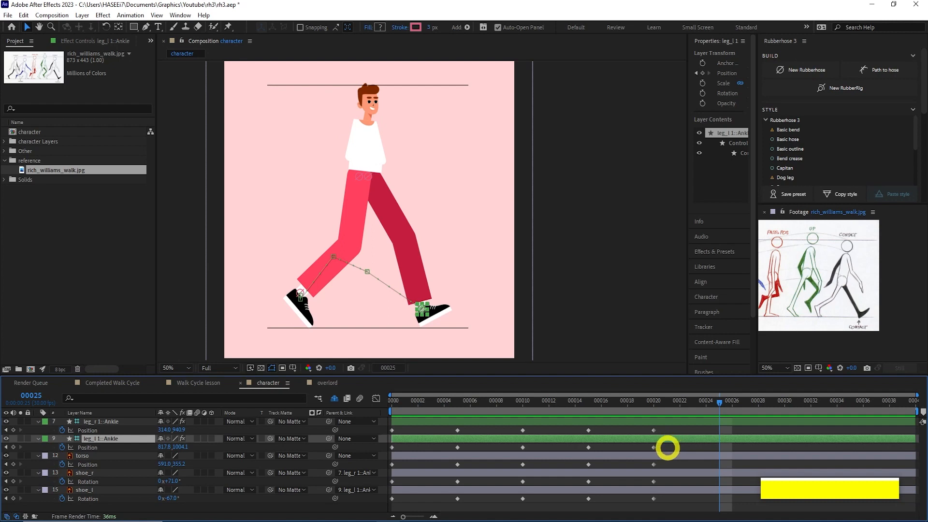
{"action": "left_click_drag", "start_coordinate": [668, 448], "coordinate": [443, 445]}
{"action": "key", "text": "ctrl+c"}
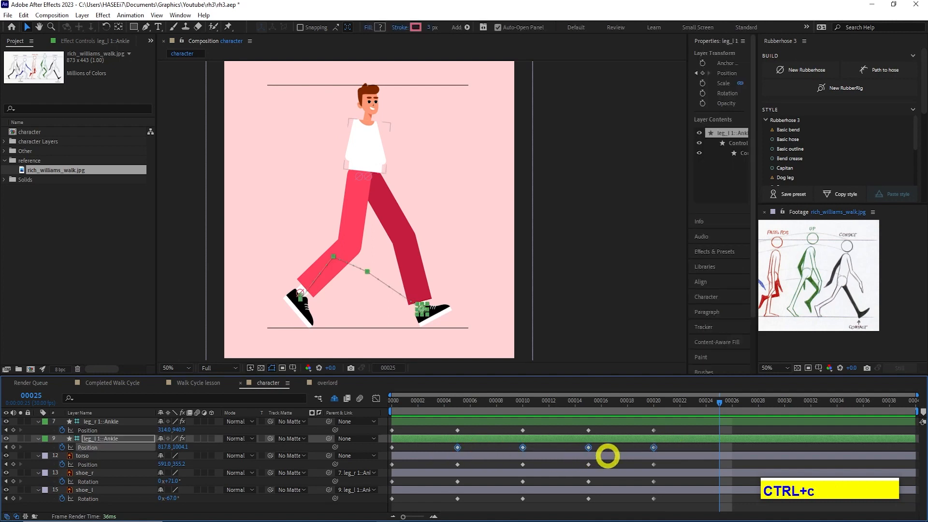
{"action": "left_click", "coordinate": [654, 422]}
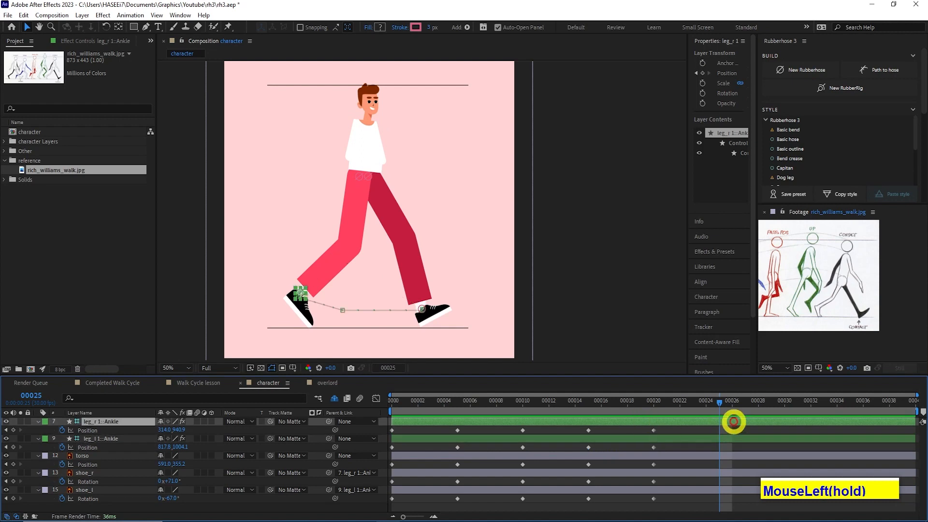
{"action": "left_click_drag", "start_coordinate": [719, 401], "coordinate": [718, 429]}
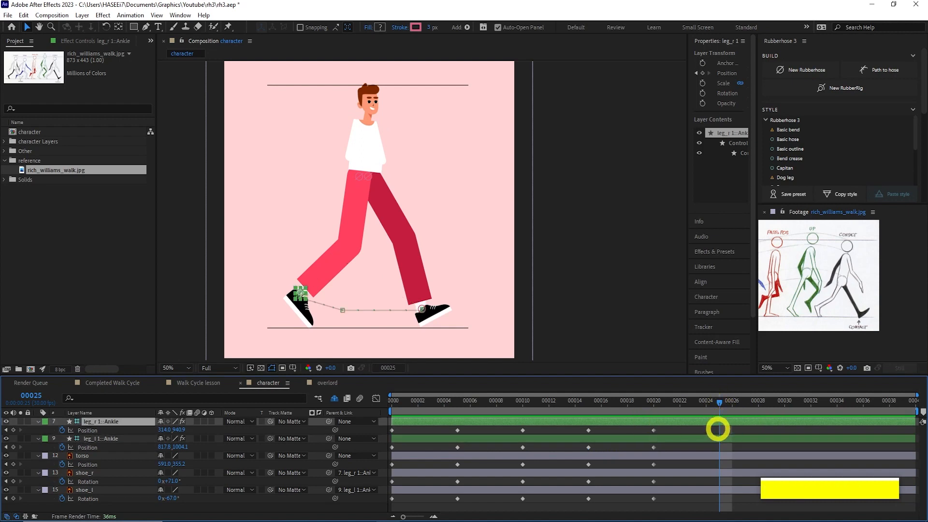
{"action": "left_click", "coordinate": [717, 438]}
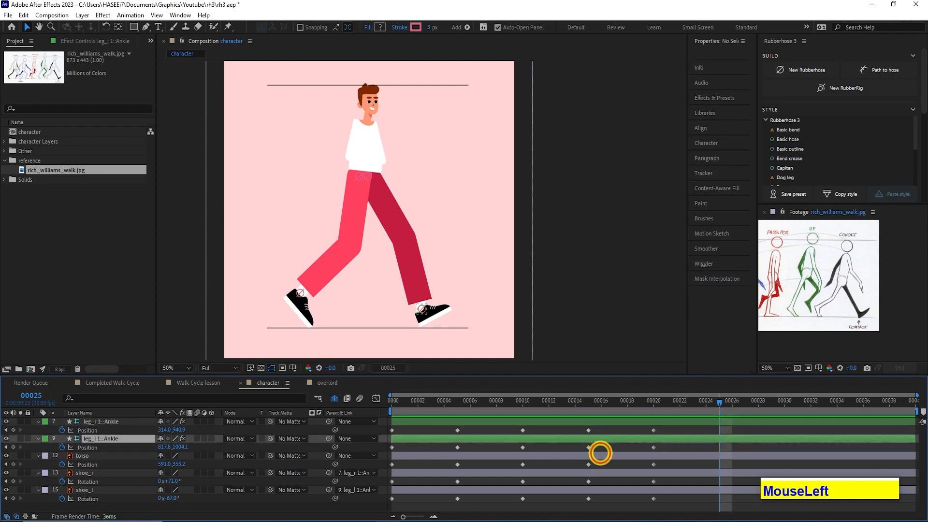
{"action": "left_click_drag", "start_coordinate": [689, 457], "coordinate": [442, 447]}
{"action": "key", "text": "ctrl+c"}
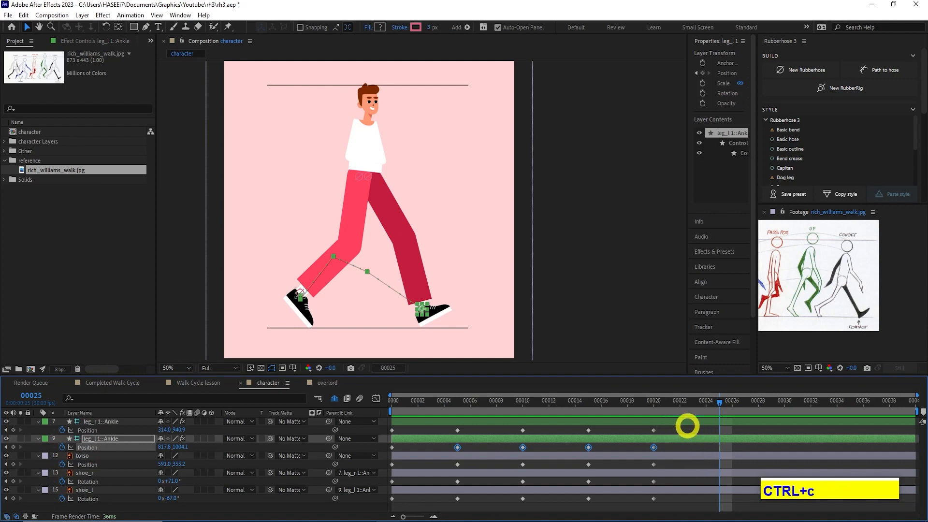
{"action": "left_click", "coordinate": [688, 421]}
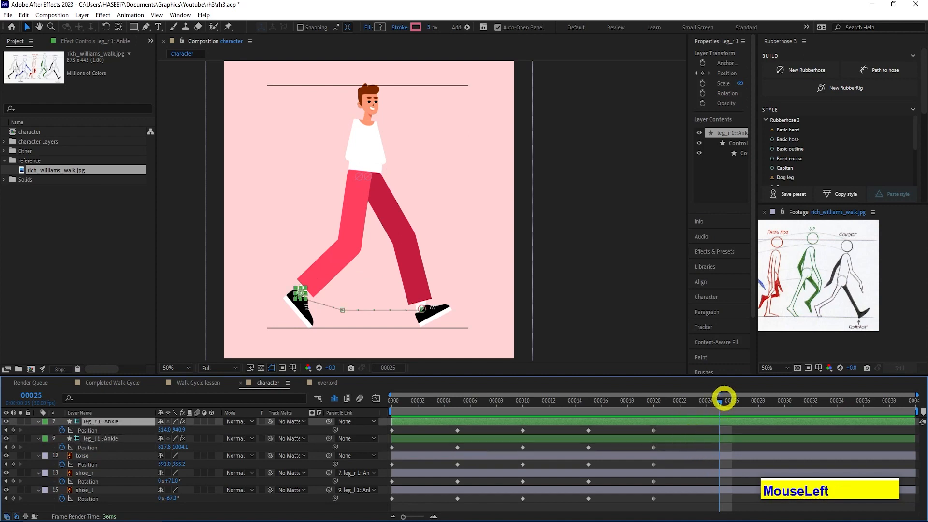
{"action": "key", "text": "ctrl+v"}
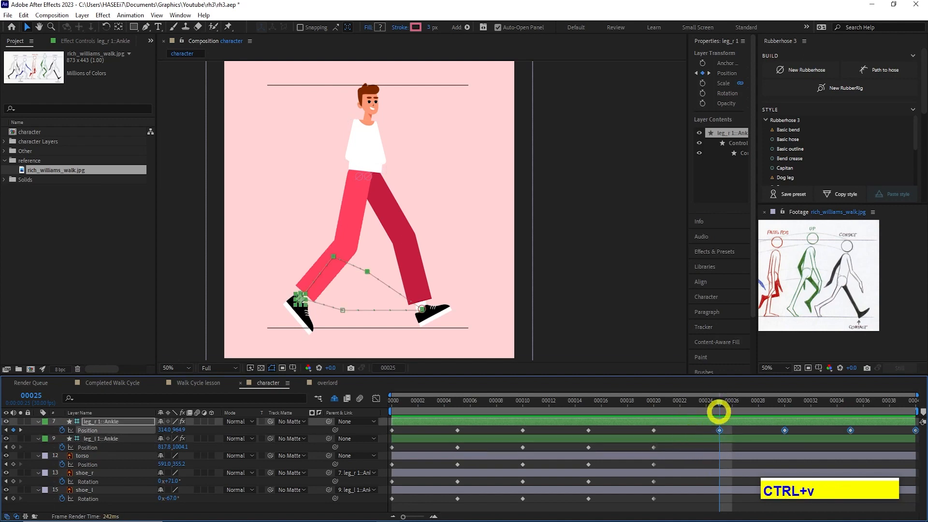
Copy the right ankle's position keyframes from frames 5 to 20 and paste them onto the left ankle starting at frame 25
{"action": "left_click_drag", "start_coordinate": [720, 401], "coordinate": [452, 426]}
{"action": "key", "text": "ctrl+c"}
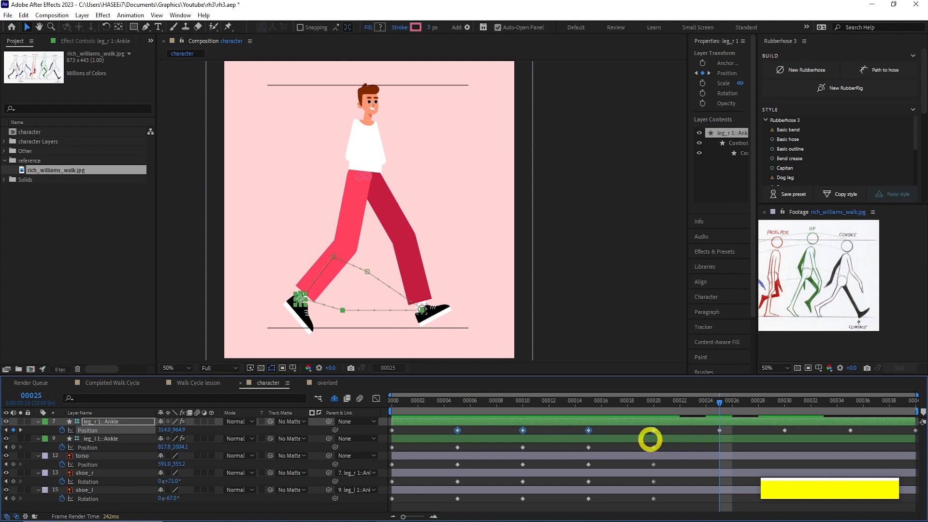
{"action": "left_click", "coordinate": [650, 439]}
{"action": "key", "text": "ctrl+v"}
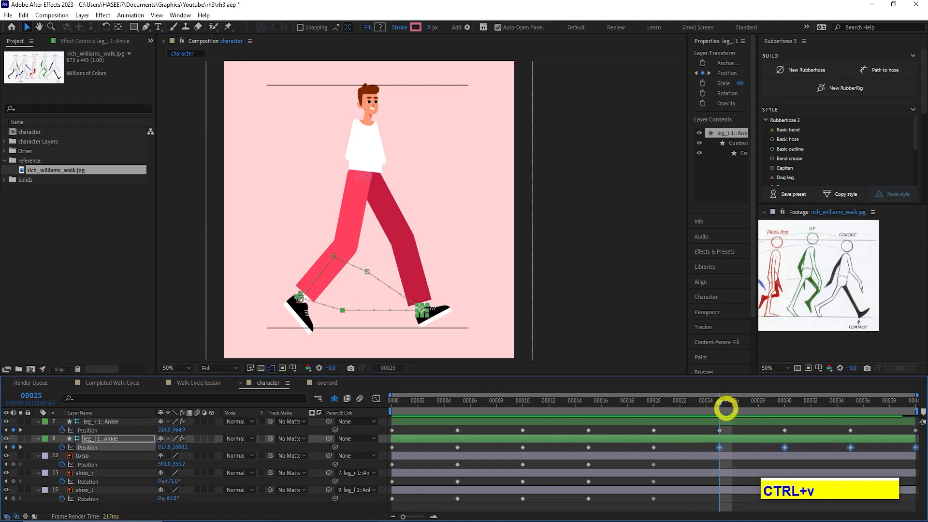
Set the character composition's duration to 41 frames and end its work area at frame 40
{"action": "left_click_drag", "start_coordinate": [720, 402], "coordinate": [903, 402]}
{"action": "right_click", "coordinate": [33, 131]}
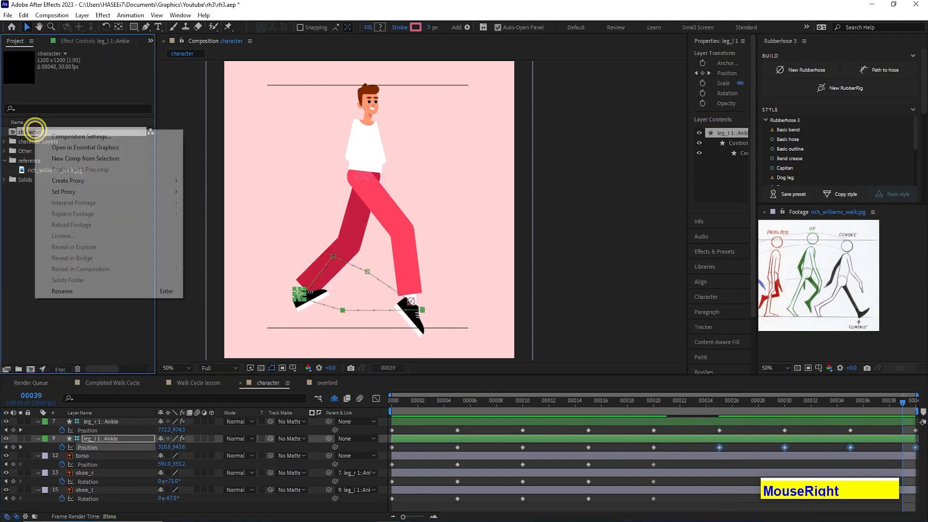
{"action": "left_click", "coordinate": [40, 132]}
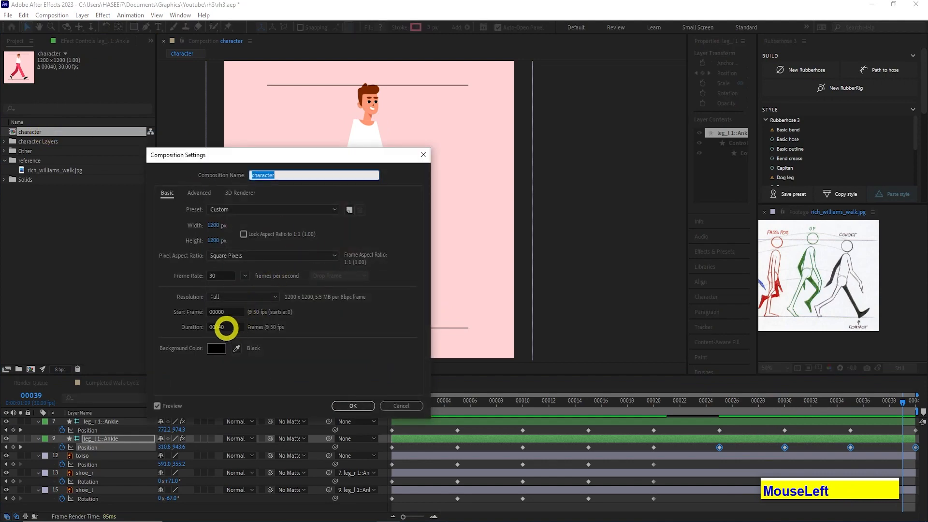
{"action": "left_click", "coordinate": [237, 327]}
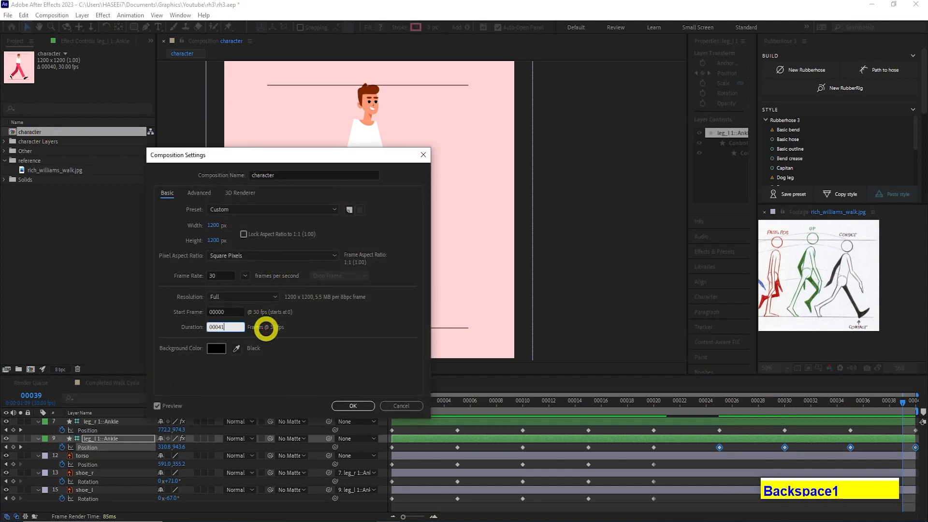
{"action": "left_click", "coordinate": [342, 406]}
{"action": "scroll", "coordinate": [638, 460], "scroll_direction": "down", "scroll_amount": 2, "text": "alt"}
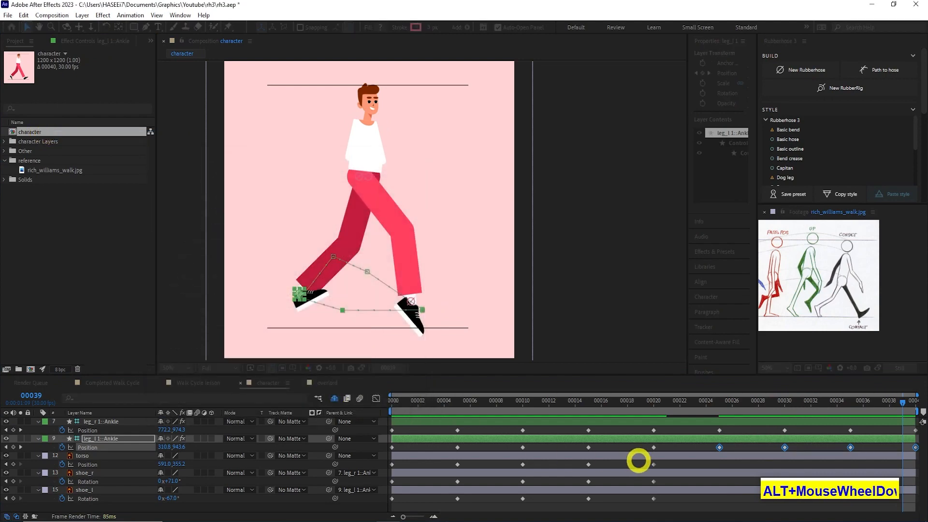
{"action": "left_click", "coordinate": [899, 400]}
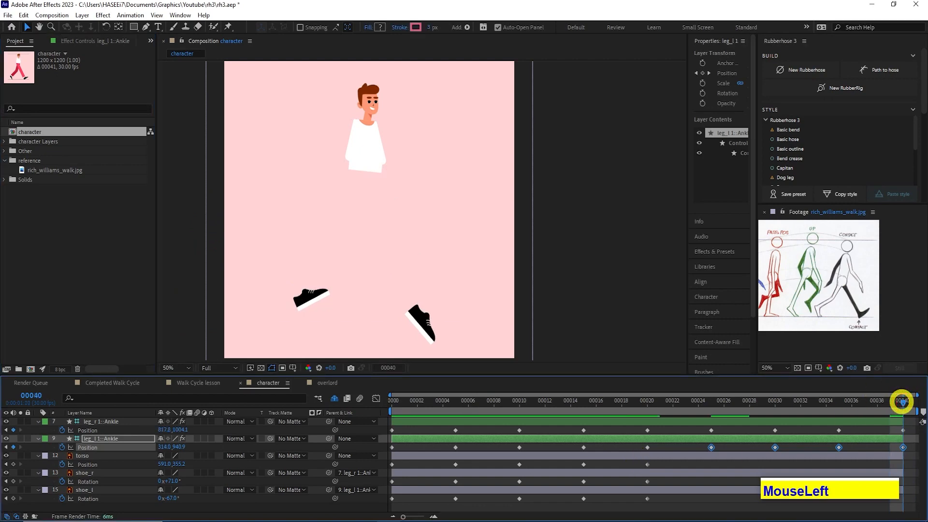
{"action": "key", "text": "n"}
{"action": "left_click", "coordinate": [901, 402]}
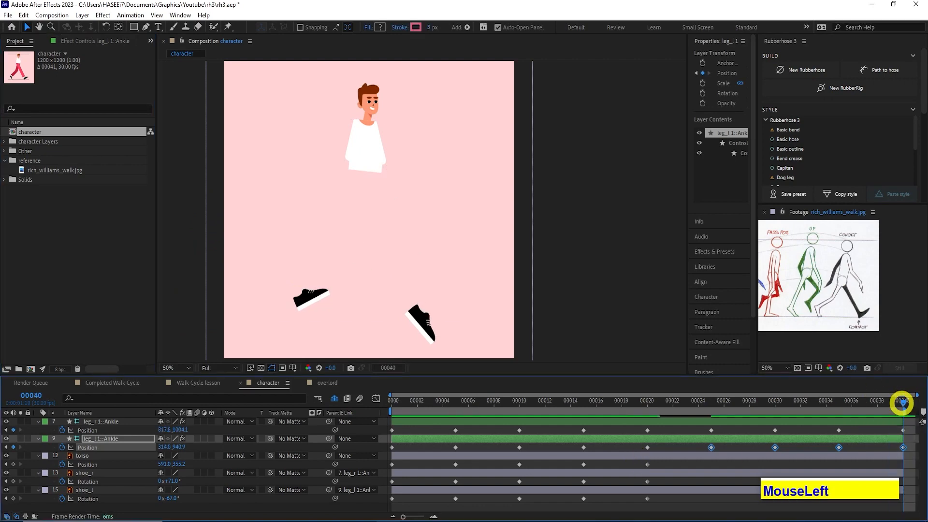
Reveal the shy layers, unlock the top and floor guides, and extend all layers to the end of the composition
{"action": "left_click", "coordinate": [334, 398]}
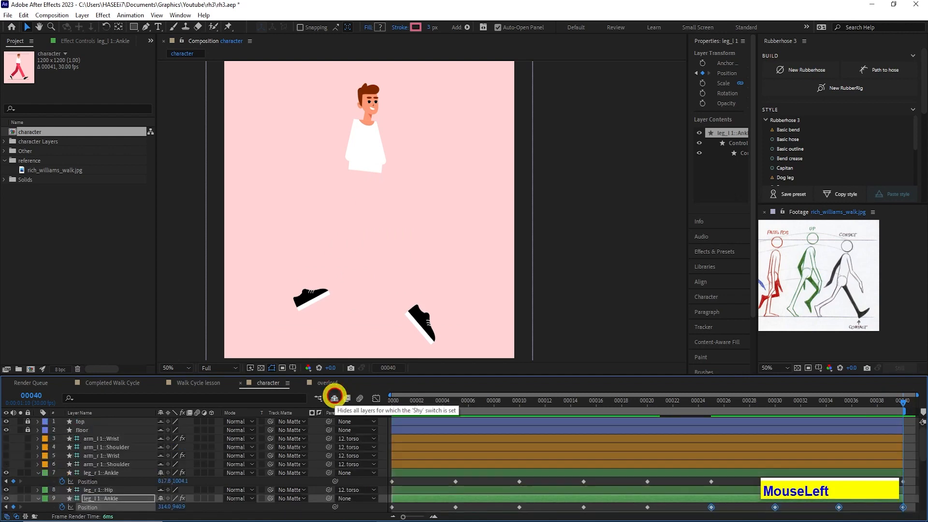
{"action": "left_click", "coordinate": [136, 470]}
{"action": "key", "text": "ctrl+a"}
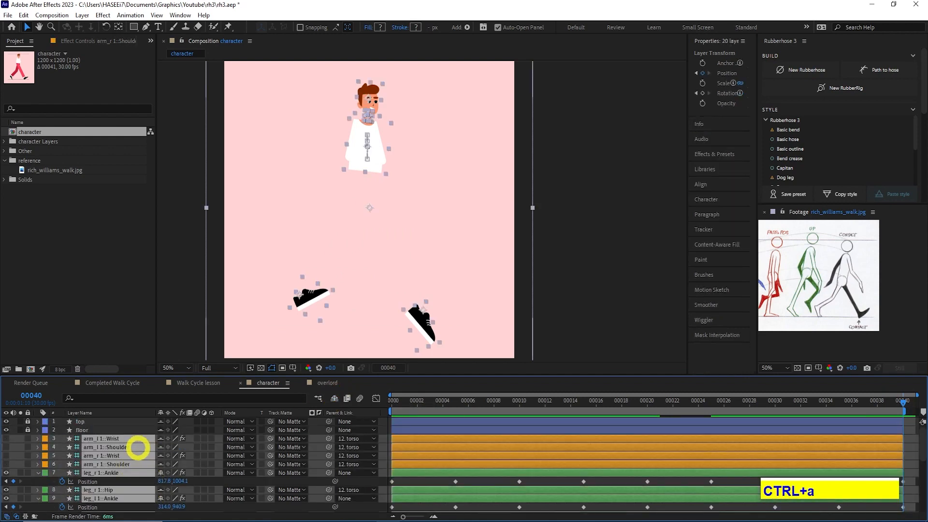
{"action": "left_click", "coordinate": [903, 444]}
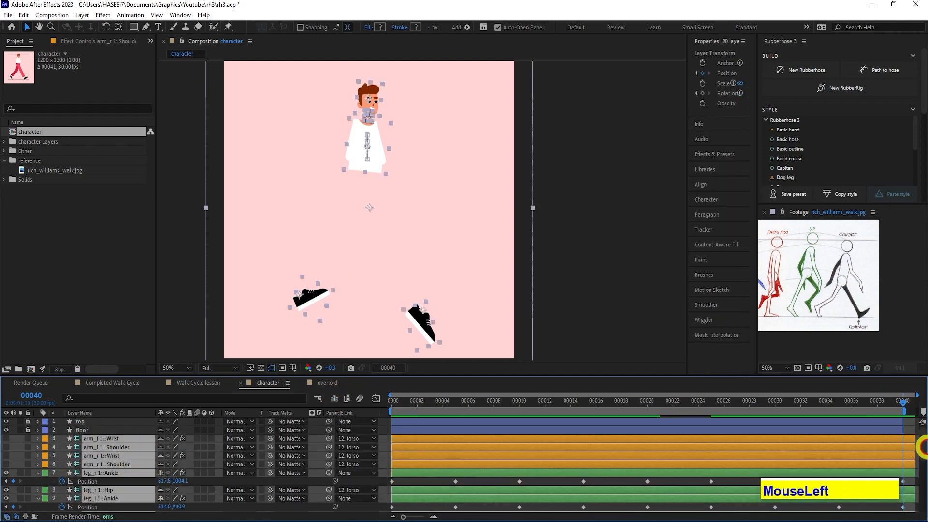
{"action": "scroll", "coordinate": [856, 453], "scroll_direction": "down", "scroll_amount": 3}
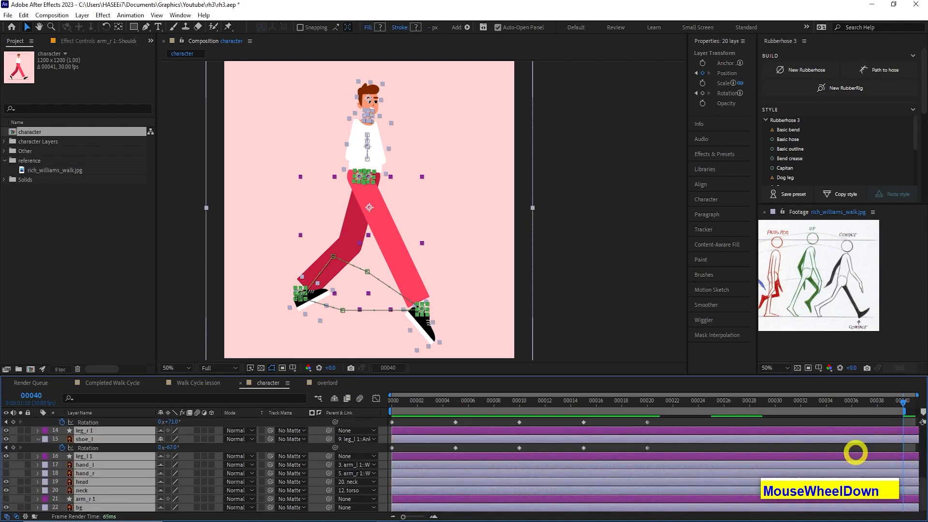
{"action": "scroll", "coordinate": [856, 453], "scroll_direction": "up", "scroll_amount": 3}
{"action": "left_click", "coordinate": [27, 424]}
{"action": "left_click", "coordinate": [28, 431]}
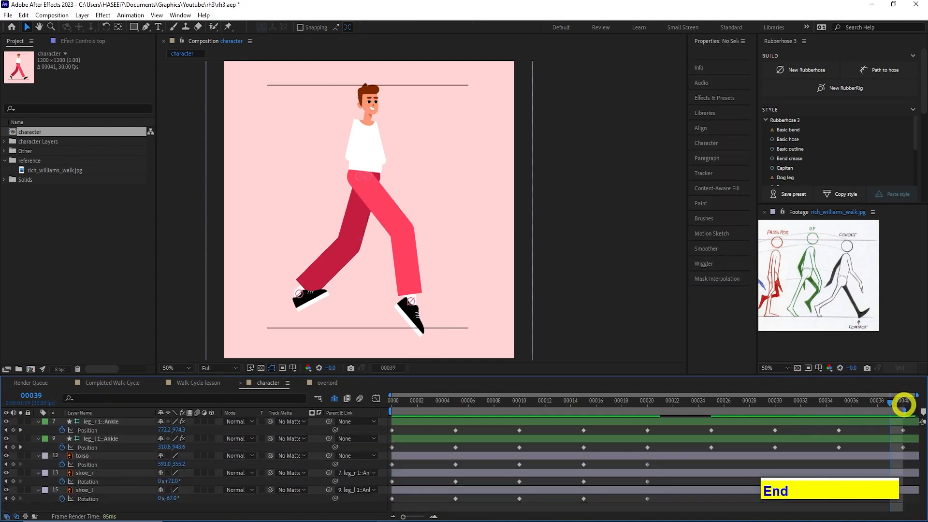
Compare the walk cycle's first frame with frame 40 and save the project
{"action": "left_click", "coordinate": [903, 404]}
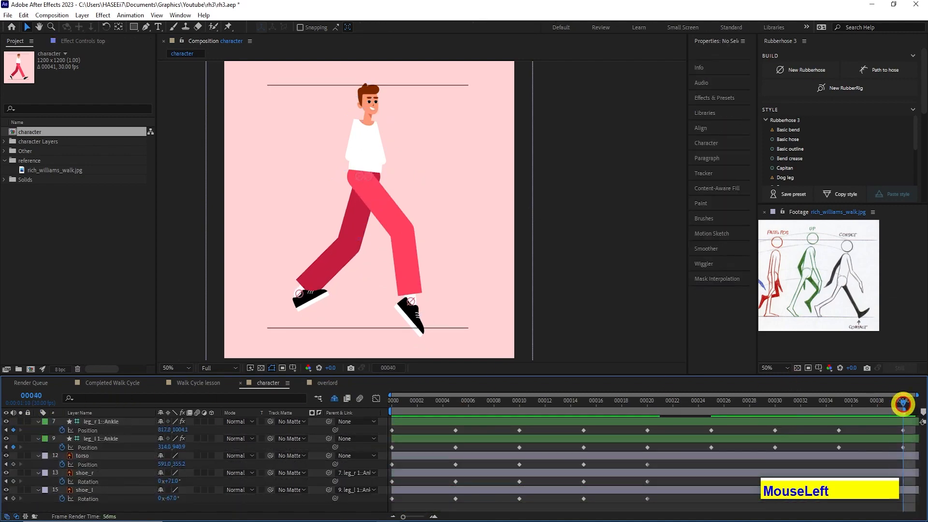
{"action": "key", "text": "End"}
{"action": "key", "text": "Home"}
{"action": "key", "text": "End"}
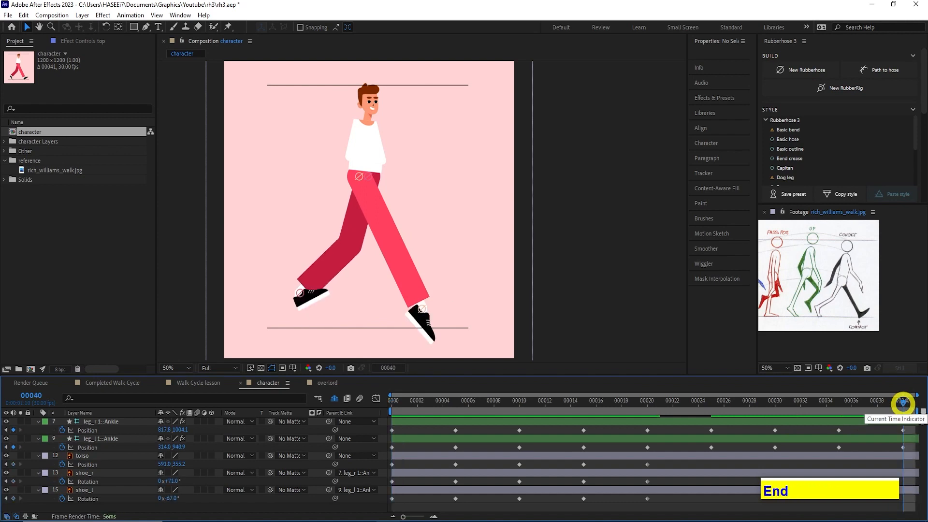
{"action": "key", "text": "Home"}
{"action": "key", "text": "ctrl+s"}
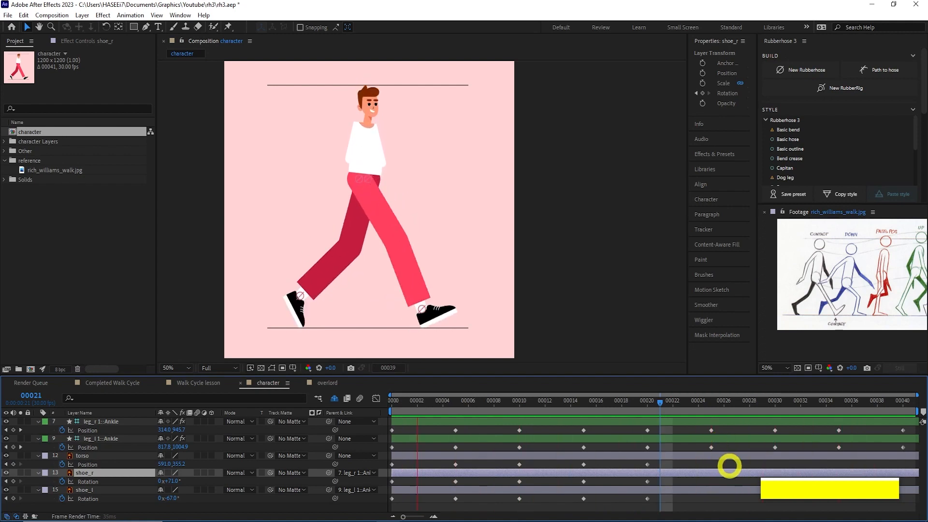
{"action": "left_click_drag", "start_coordinate": [705, 409], "coordinate": [775, 403]}
{"action": "key", "text": "ctrl+z"}
{"action": "left_click", "coordinate": [648, 430]}
{"action": "key", "text": "ctrl+c"}
{"action": "key", "text": "ctrl+v"}
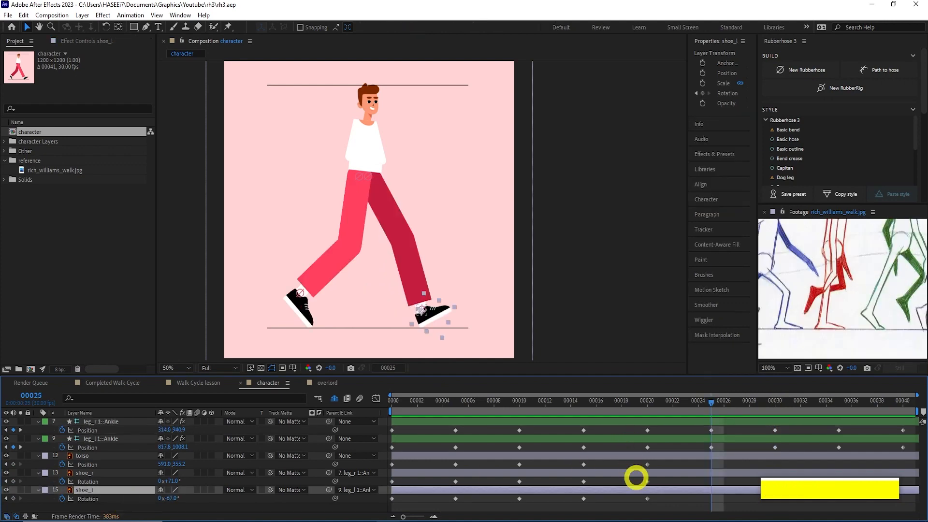
Copy each shoe's rotation keyframe from frame 20 to frame 25, keeping 71° on the right shoe and -67° on the left
{"action": "left_click_drag", "start_coordinate": [658, 476], "coordinate": [643, 498]}
{"action": "key", "text": "ctrl+z"}
{"action": "key", "text": "ctrl+c"}
{"action": "key", "text": "ctrl+v"}
{"action": "key", "text": "ctrl+c"}
{"action": "key", "text": "ctrl+v"}
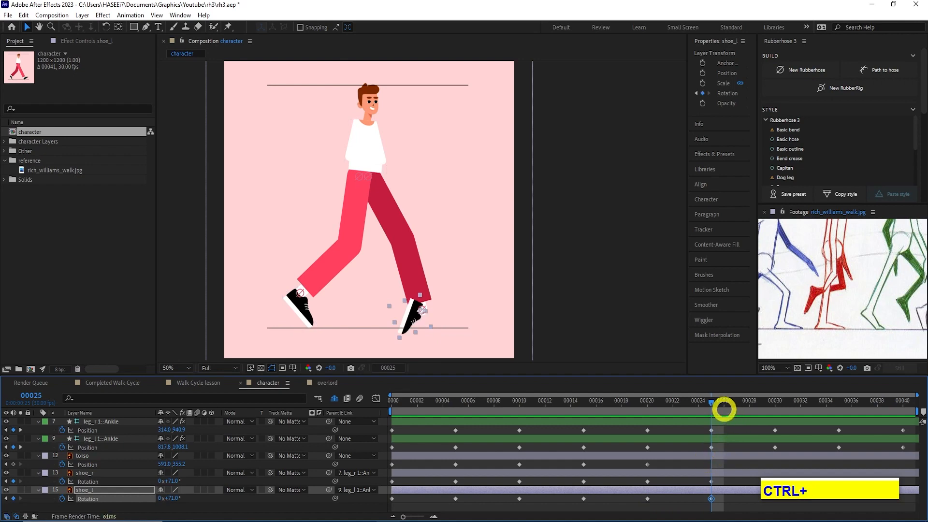
{"action": "key", "text": "ctrl+z"}
{"action": "key", "text": "ctrl+c"}
{"action": "key", "text": "ctrl+v"}
Rotate the left shoe to -40° at frame 30 so its sole is flat for the passing pose
{"action": "left_click_drag", "start_coordinate": [711, 401], "coordinate": [775, 402]}
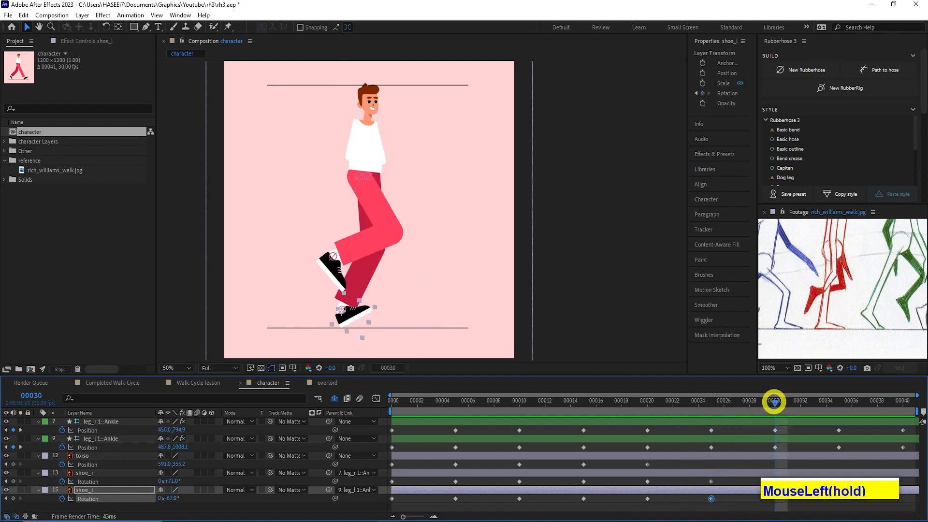
{"action": "left_click", "coordinate": [169, 498]}
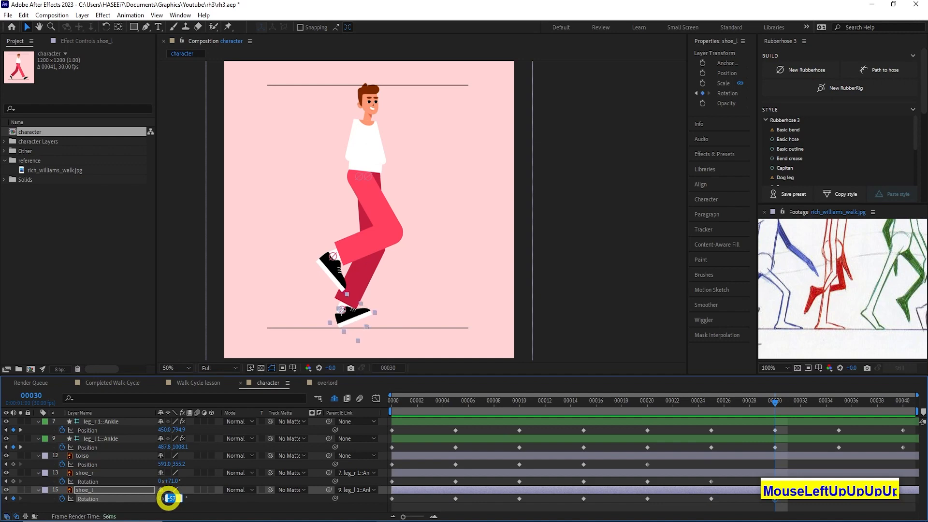
{"action": "key", "text": "shift+Up"}
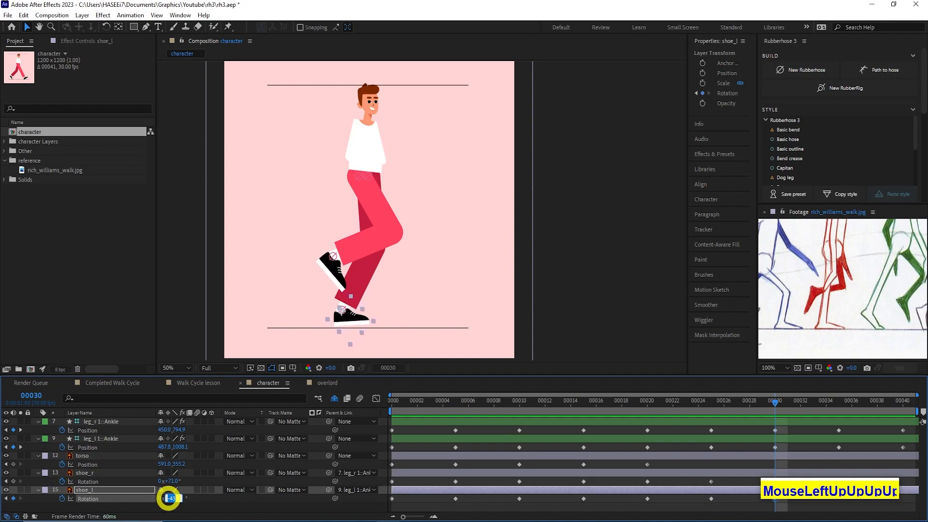
{"action": "key", "text": "Up"}
{"action": "key", "text": "Up"}
{"action": "key", "text": "Up"}
Lower the left ankle to a Y position of 1015.1 at frame 30 so the shoe rests on the floor line
{"action": "left_click", "coordinate": [94, 439]}
{"action": "key", "text": "Down"}
{"action": "key", "text": "Down"}
{"action": "key", "text": "Down"}
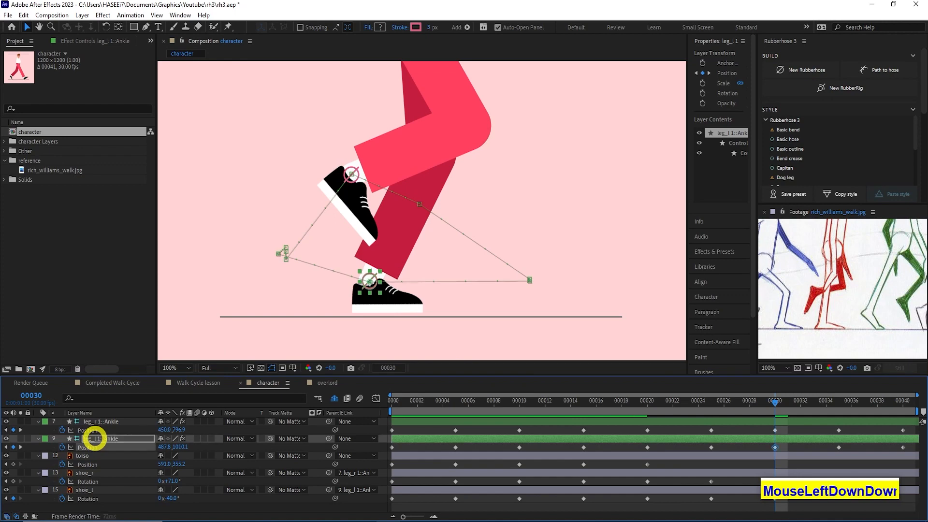
{"action": "key", "text": "Down"}
{"action": "key", "text": "Down"}
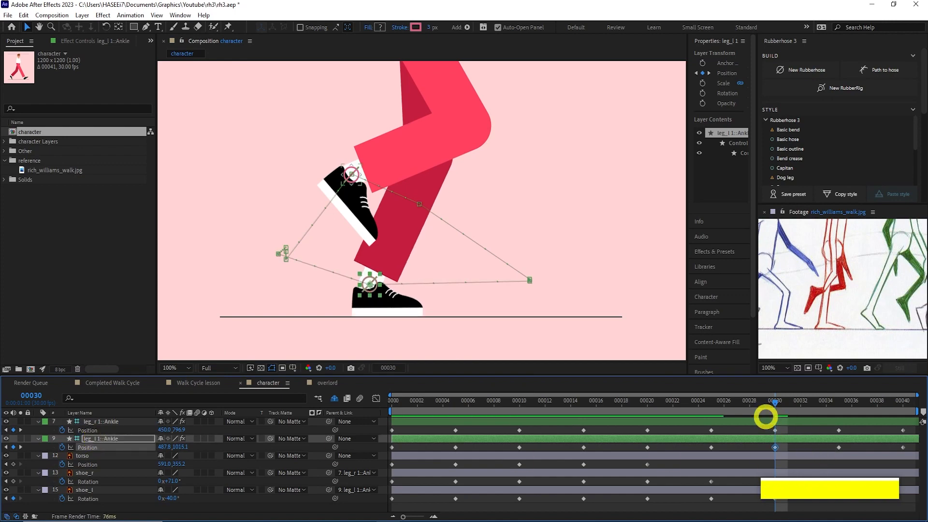
Rotate the right shoe to 128° at frame 30 for the lifted foot, and go to frame 35
{"action": "left_click", "coordinate": [98, 473]}
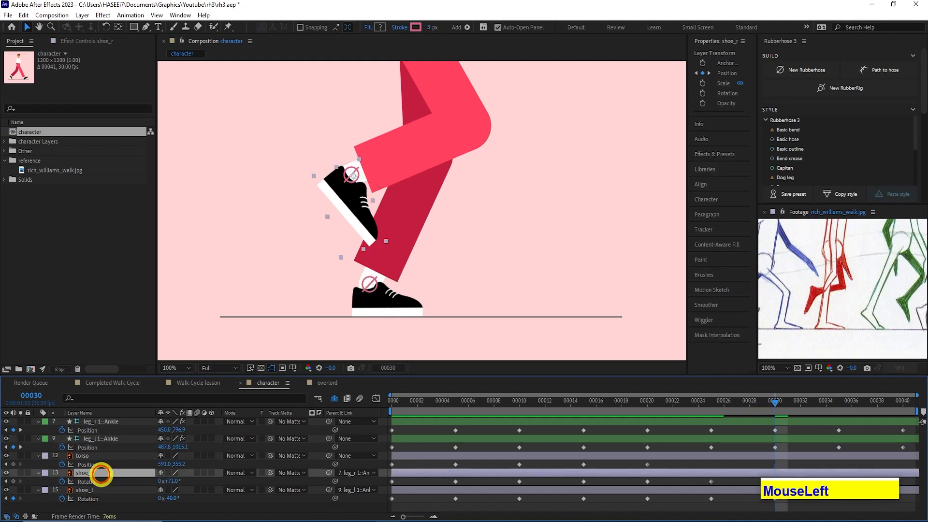
{"action": "left_click_drag", "start_coordinate": [177, 481], "coordinate": [203, 481]}
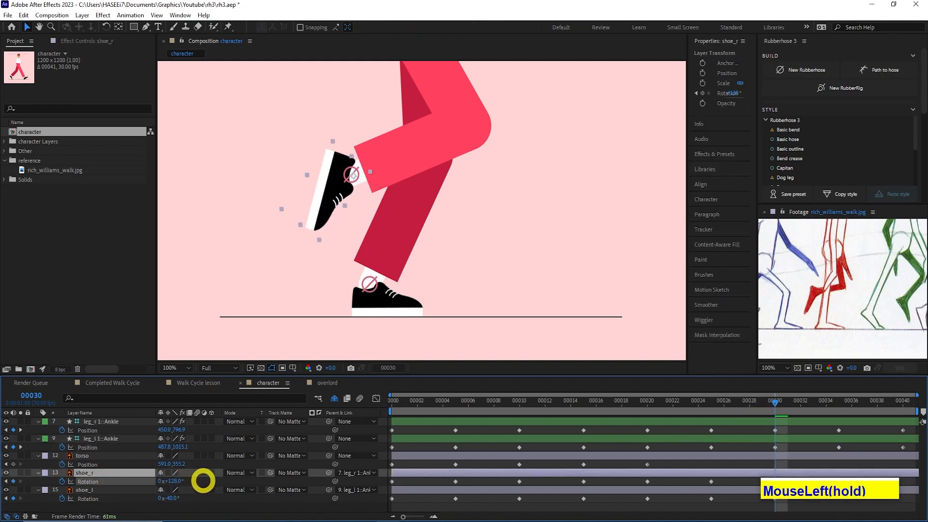
{"action": "left_click_drag", "start_coordinate": [775, 402], "coordinate": [839, 408]}
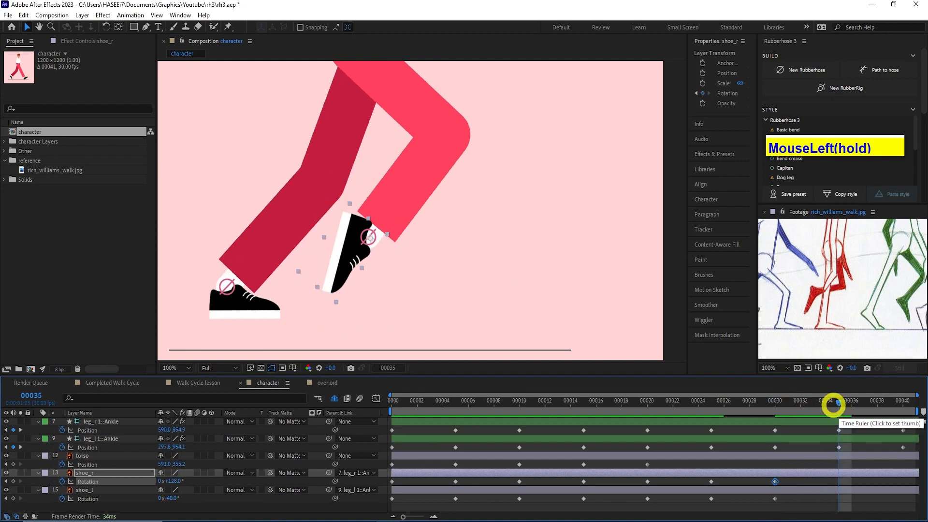
Rotate the right shoe to 85° and the left shoe to 4° at frame 35 to match the reference, and go to frame 40
{"action": "left_click_drag", "start_coordinate": [882, 300], "coordinate": [817, 305]}
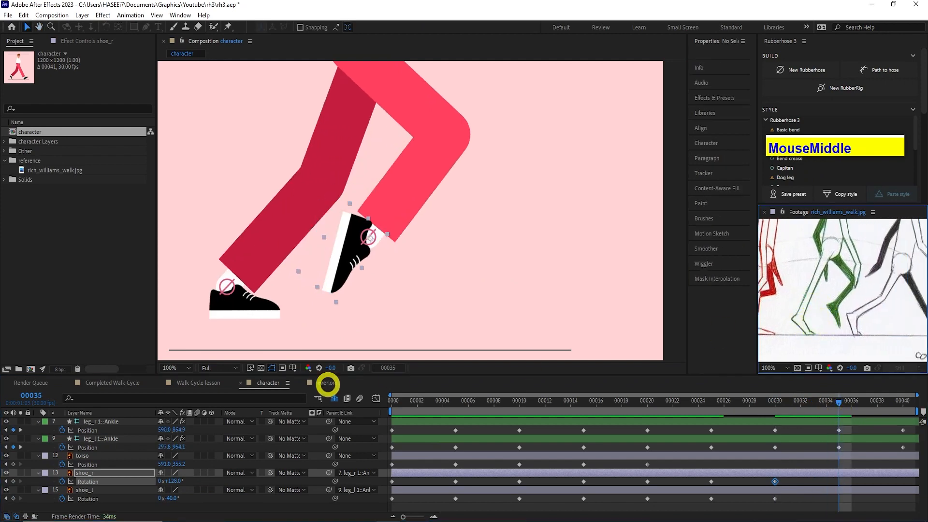
{"action": "mouse_move", "coordinate": [166, 498]}
{"action": "left_mouse_down"}
{"action": "mouse_move", "coordinate": [192, 495]}
{"action": "mouse_move", "coordinate": [157, 483]}
{"action": "left_mouse_up"}
{"action": "left_click", "coordinate": [348, 256]}
{"action": "left_click_drag", "start_coordinate": [891, 404], "coordinate": [903, 404]}
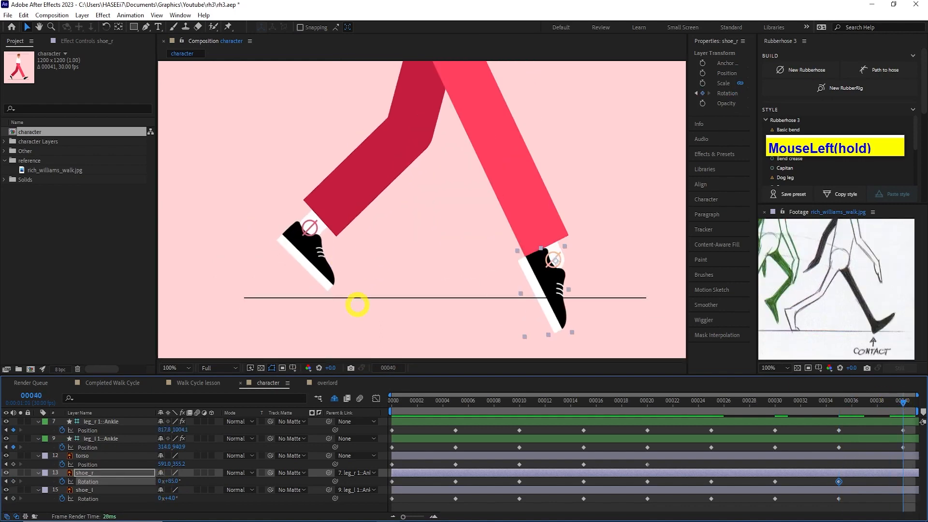
Copy the frame 0 position keyframes of both ankles and the torso to frame 40 to close the loop
{"action": "left_click", "coordinate": [392, 431]}
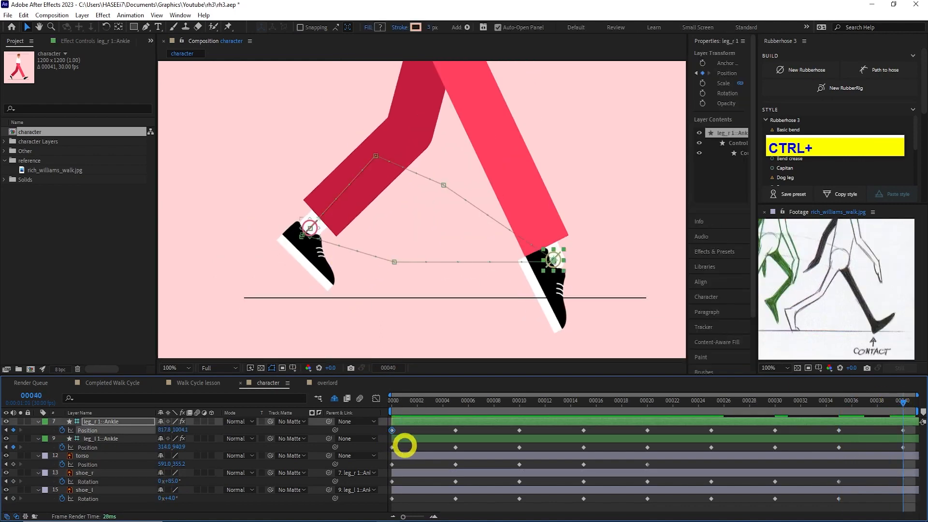
{"action": "left_click", "coordinate": [392, 448]}
{"action": "key", "text": "ctrl+c"}
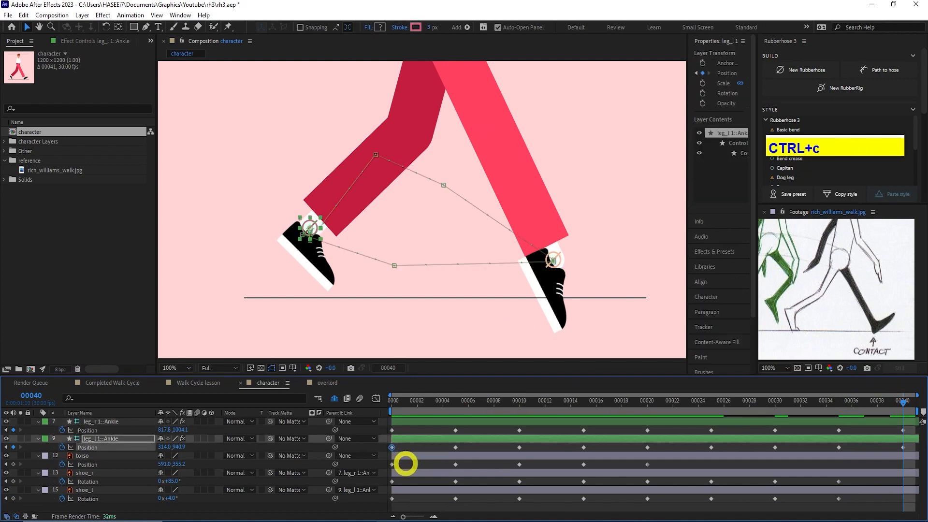
{"action": "key", "text": "ctrl+v"}
{"action": "left_click", "coordinate": [391, 464]}
{"action": "key", "text": "ctrl+c"}
{"action": "key", "text": "ctrl+v"}
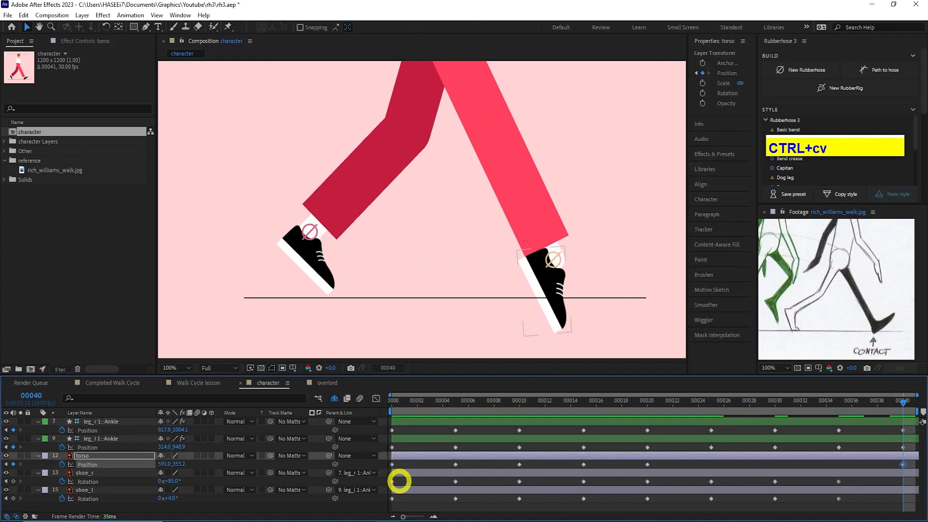
Copy the frame 0 rotation keyframes of the right and left shoes to frame 40, and save the project
{"action": "left_click", "coordinate": [392, 482]}
{"action": "key", "text": "ctrl+c"}
{"action": "key", "text": "ctrl+v"}
{"action": "left_click", "coordinate": [393, 498]}
{"action": "key", "text": "ctrl+c"}
{"action": "key", "text": "ctrl+v"}
{"action": "key", "text": "ctrl+s"}
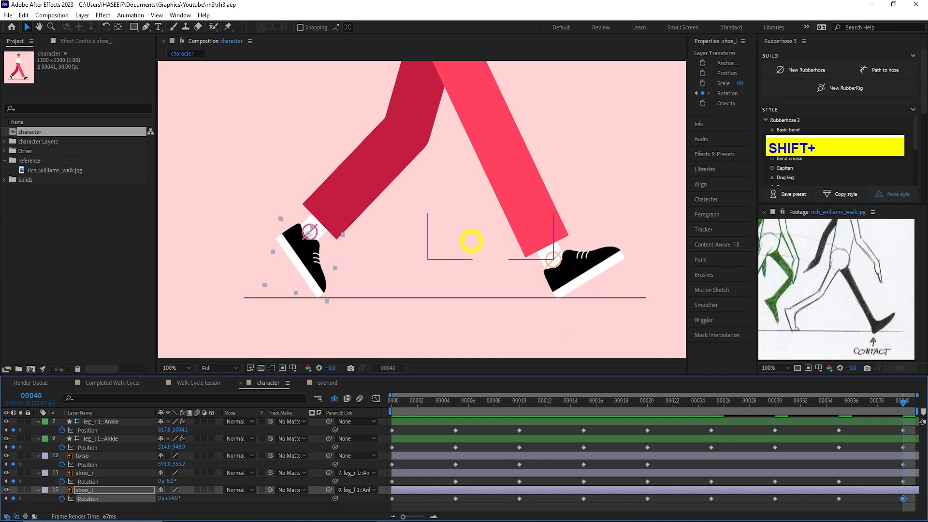
Play the full walk cycle from frame 0 to check the leg and body motion
{"action": "key", "text": "End"}
{"action": "key", "text": "Home"}
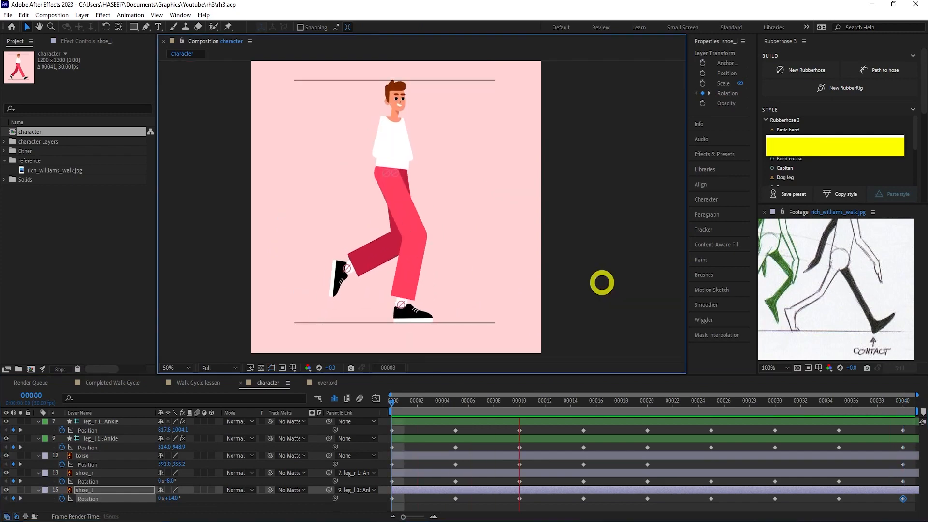
{"action": "left_click", "coordinate": [891, 378]}
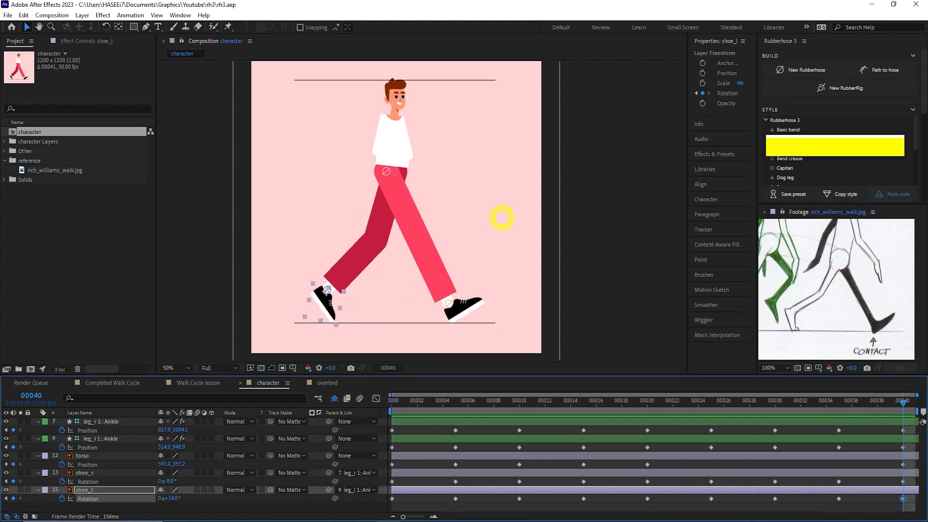
Copy the torso's position keyframes from frames 5 to 20 and paste them starting at frame 25 for the second step
{"action": "left_click", "coordinate": [385, 132]}
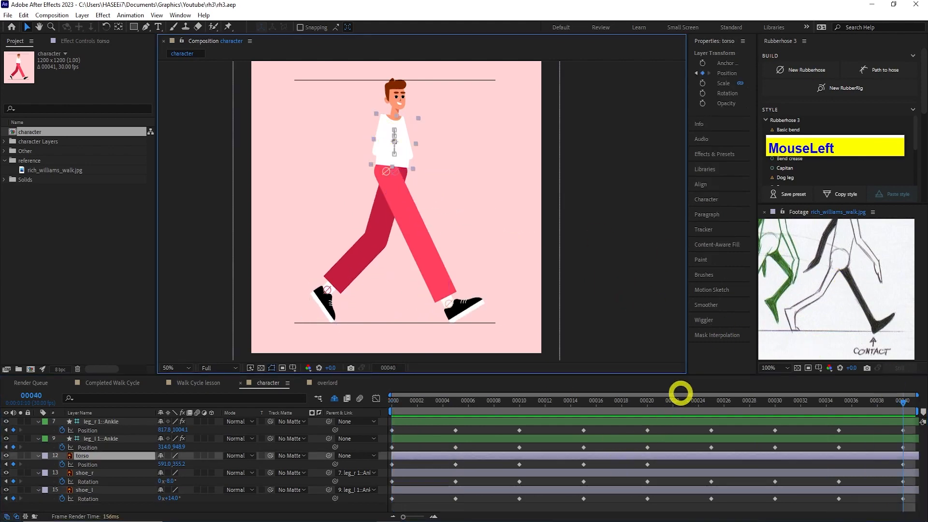
{"action": "left_click_drag", "start_coordinate": [654, 404], "coordinate": [701, 405]}
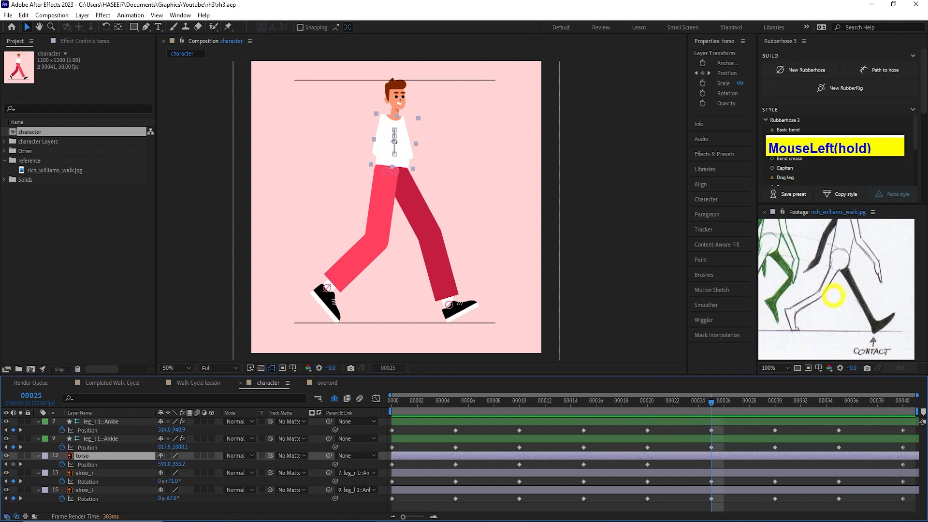
{"action": "left_click_drag", "start_coordinate": [655, 464], "coordinate": [445, 466]}
{"action": "key", "text": "ctrl+c"}
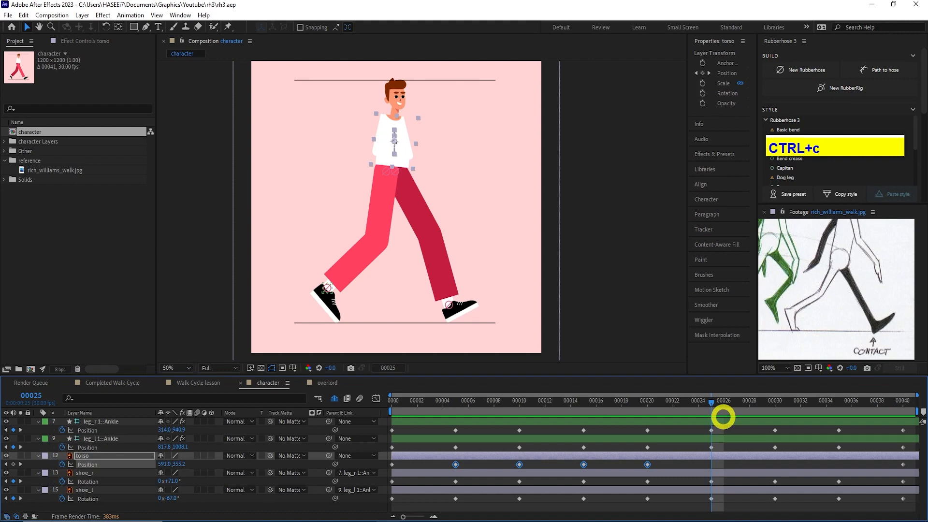
{"action": "key", "text": "ctrl+v"}
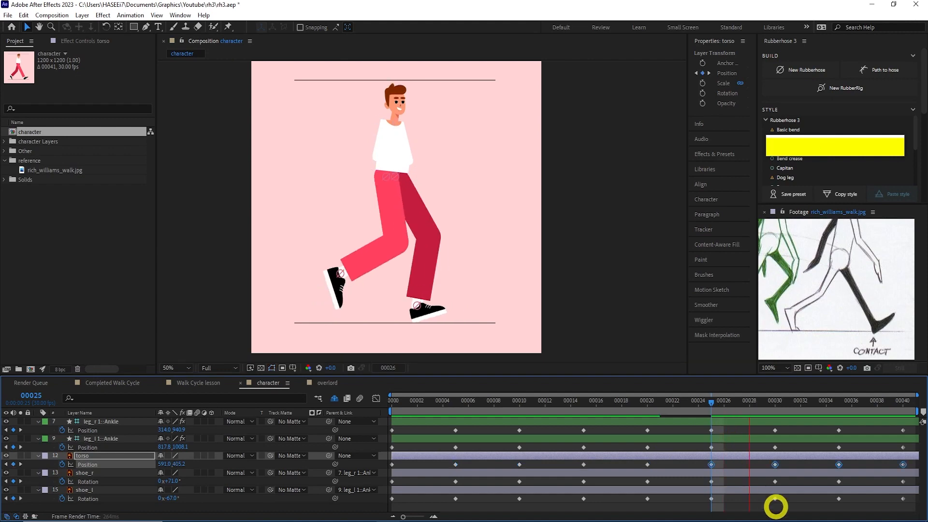
End the work area at frame 39 so the repeated pose at frame 40 is left out of the loop
{"action": "left_click", "coordinate": [903, 404]}
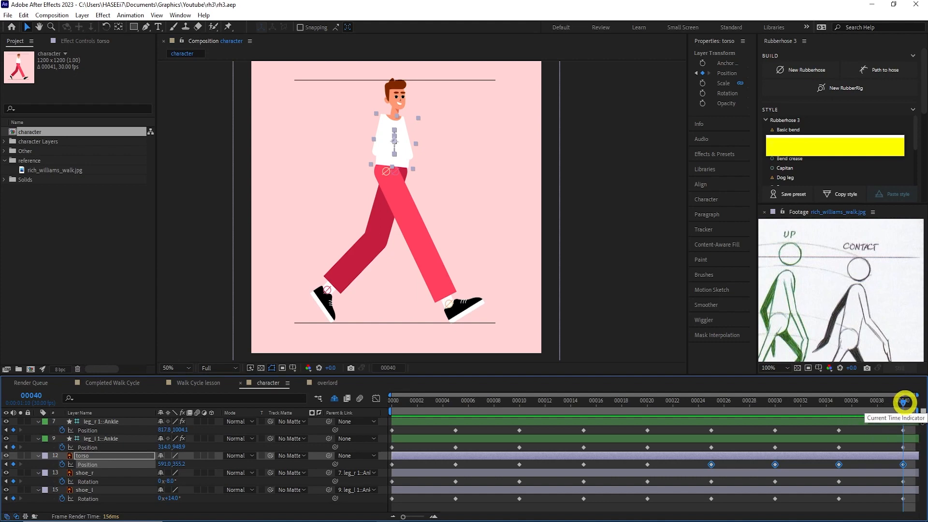
{"action": "left_click_drag", "start_coordinate": [900, 403], "coordinate": [894, 404]}
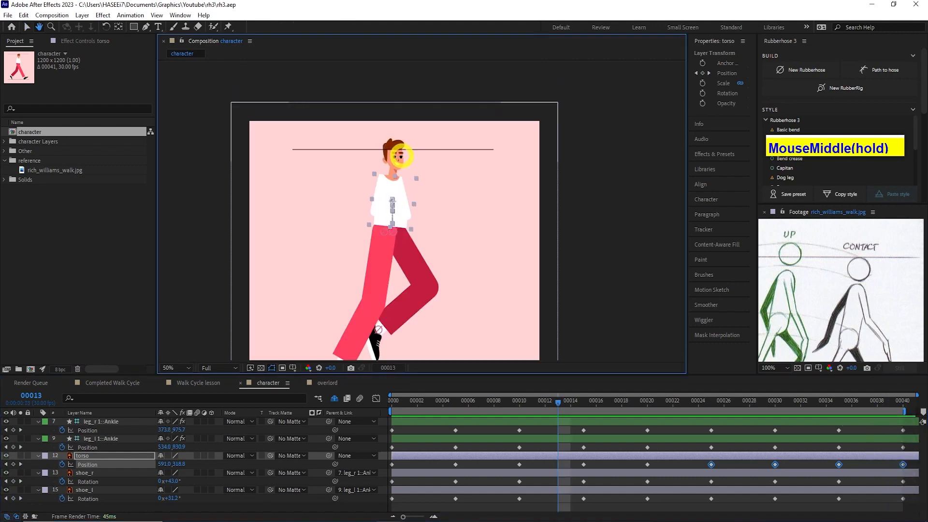
Turn off the shy setting for the head and neck layers so both stay listed while the other shy layers are hidden
{"action": "left_click", "coordinate": [395, 154]}
{"action": "scroll", "coordinate": [103, 469], "scroll_direction": "up", "scroll_amount": 2}
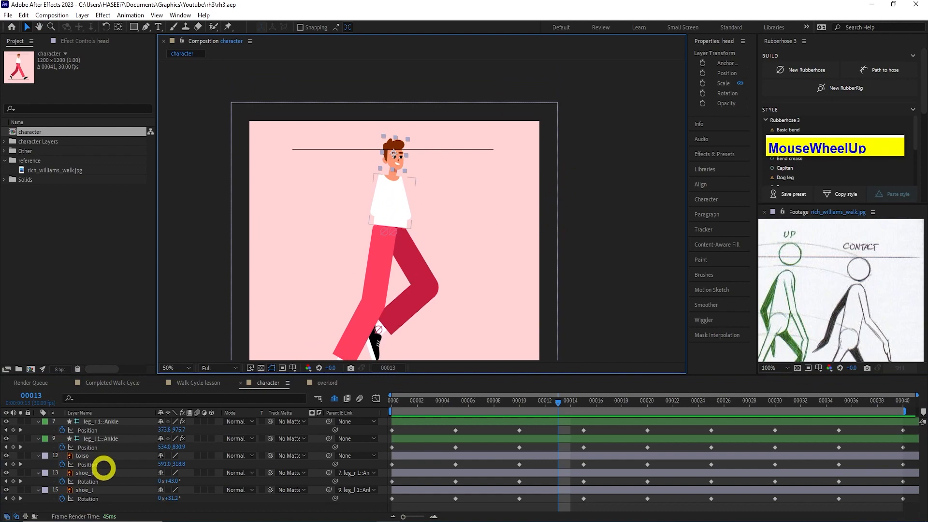
{"action": "left_click", "coordinate": [334, 399]}
{"action": "scroll", "coordinate": [106, 476], "scroll_direction": "down", "scroll_amount": 1}
{"action": "scroll", "coordinate": [105, 476], "scroll_direction": "down", "scroll_amount": 3}
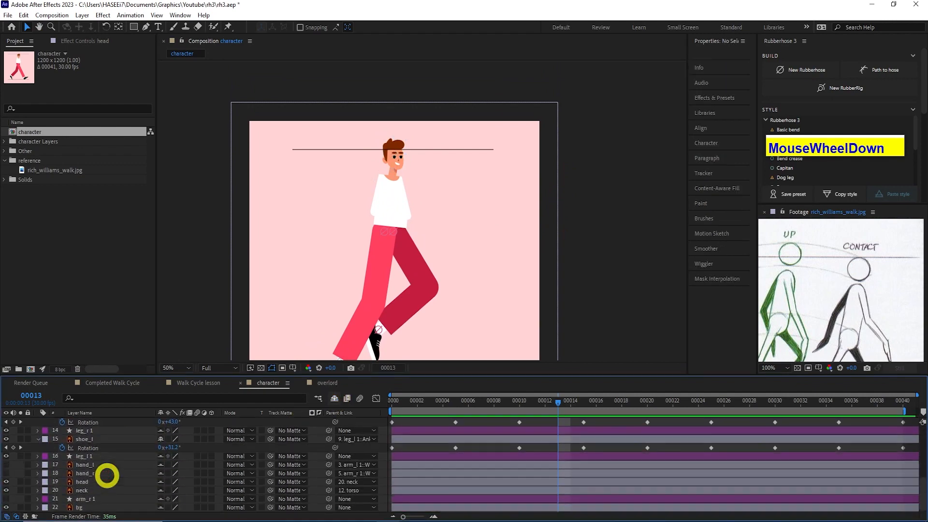
{"action": "left_click", "coordinate": [83, 481]}
{"action": "left_click", "coordinate": [82, 490]}
{"action": "left_click", "coordinate": [160, 488]}
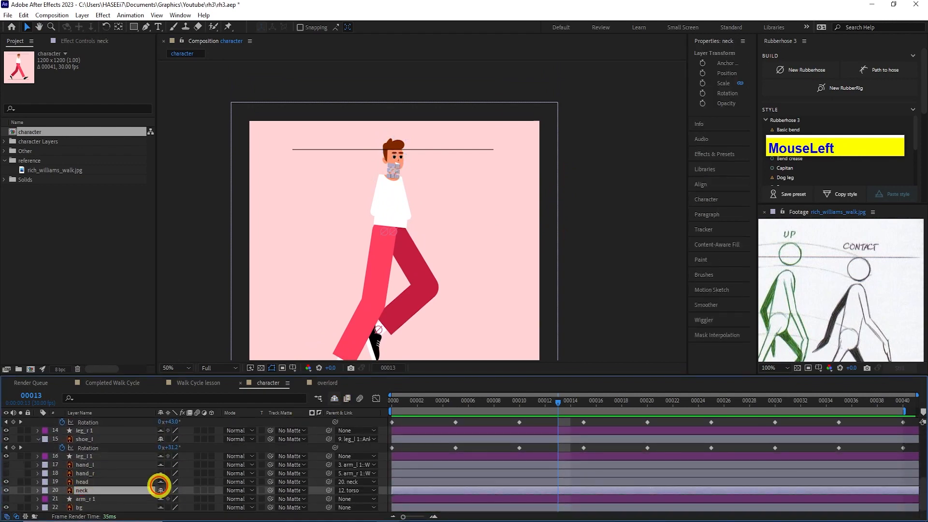
{"action": "left_click", "coordinate": [334, 398]}
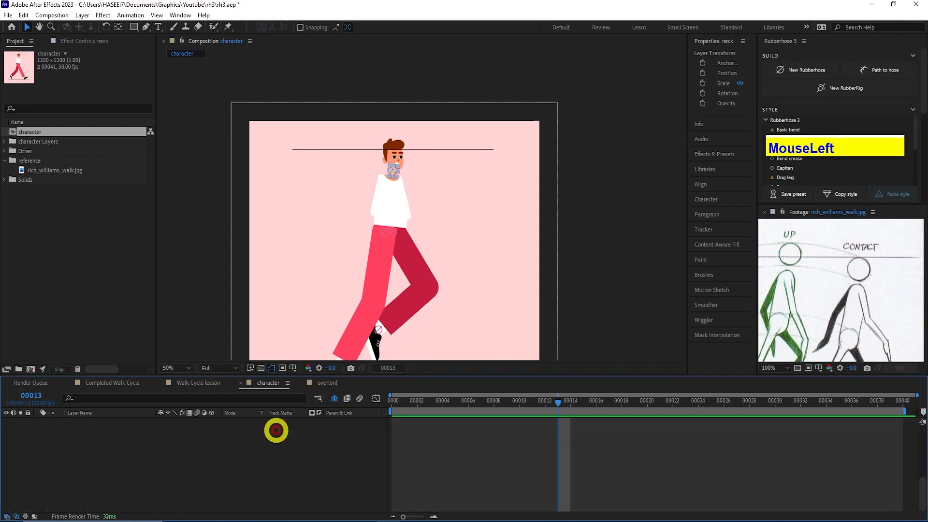
{"action": "scroll", "coordinate": [214, 442], "scroll_direction": "up", "scroll_amount": 3}
{"action": "scroll", "coordinate": [194, 459], "scroll_direction": "down", "scroll_amount": 2}
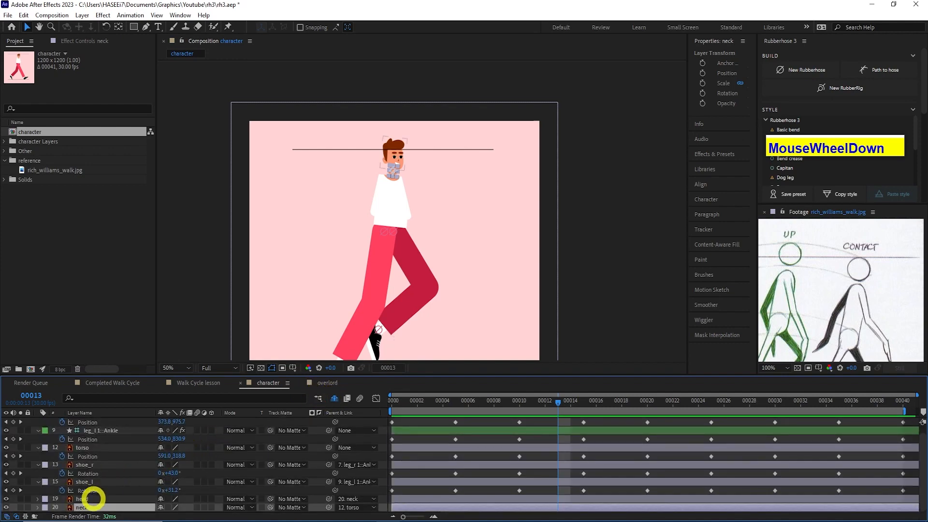
Move the neck layer's anchor point to the base of the neck, where it meets the torso
{"action": "left_click", "coordinate": [91, 503]}
{"action": "left_click_drag", "start_coordinate": [369, 209], "coordinate": [364, 276]}
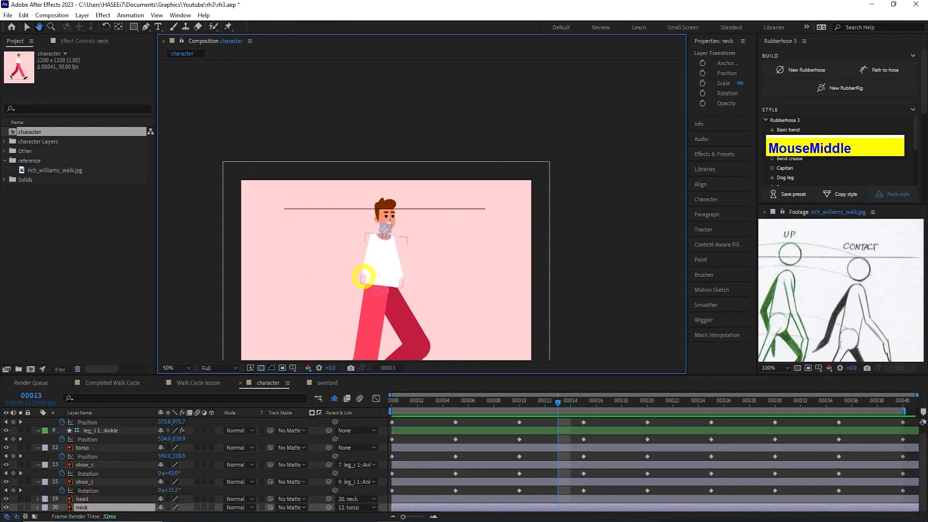
{"action": "scroll", "coordinate": [405, 221], "scroll_direction": "up", "scroll_amount": 4}
{"action": "key", "text": "v"}
{"action": "left_click", "coordinate": [326, 267]}
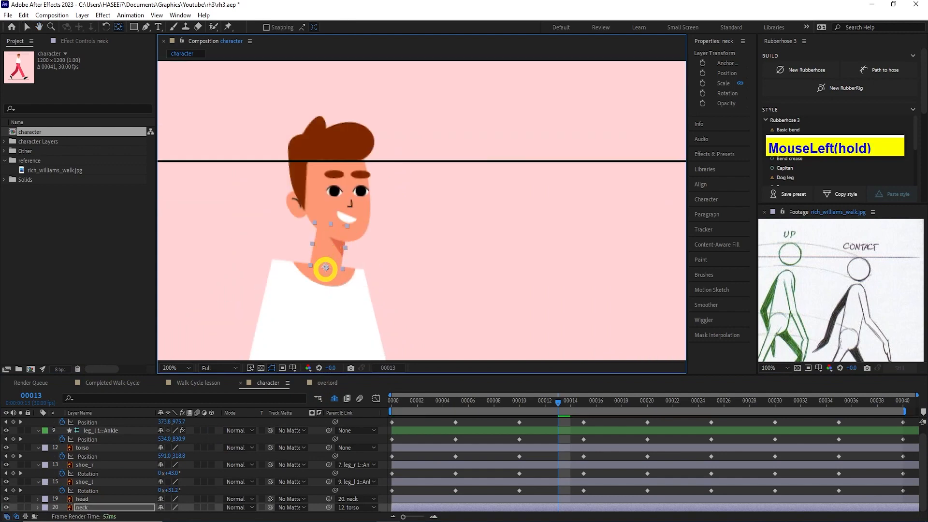
Reveal the neck's rotation and add a 0° keyframe at frame 0
{"action": "left_click", "coordinate": [93, 507]}
{"action": "key", "text": "r"}
{"action": "left_click_drag", "start_coordinate": [417, 403], "coordinate": [388, 404]}
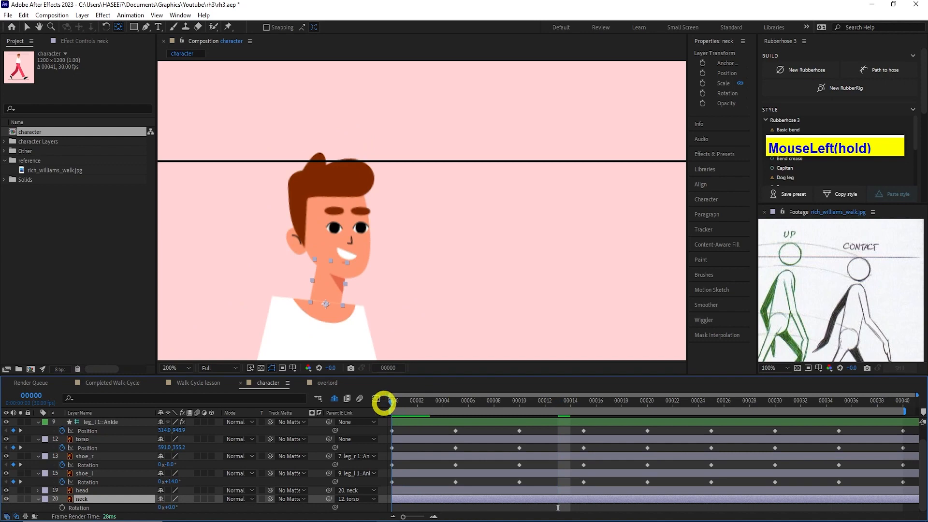
{"action": "scroll", "coordinate": [80, 493], "scroll_direction": "down", "scroll_amount": 1}
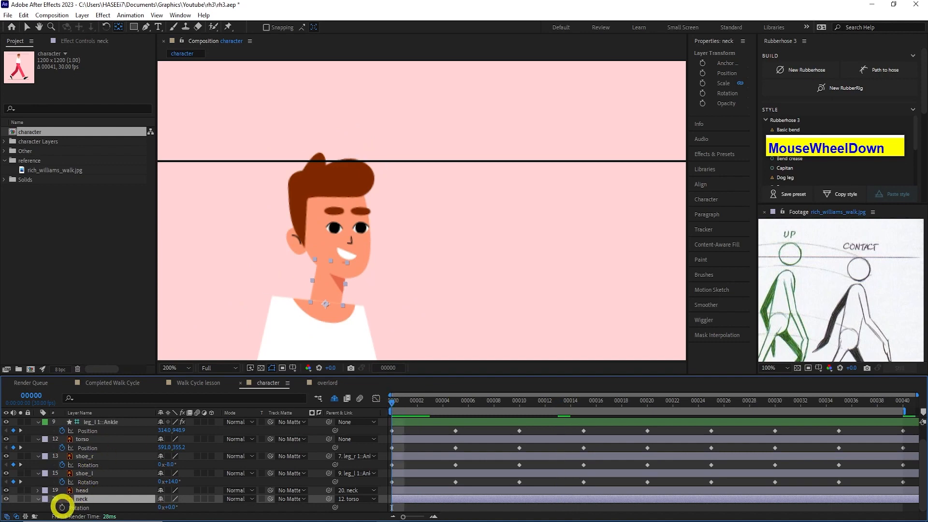
{"action": "left_click", "coordinate": [61, 507]}
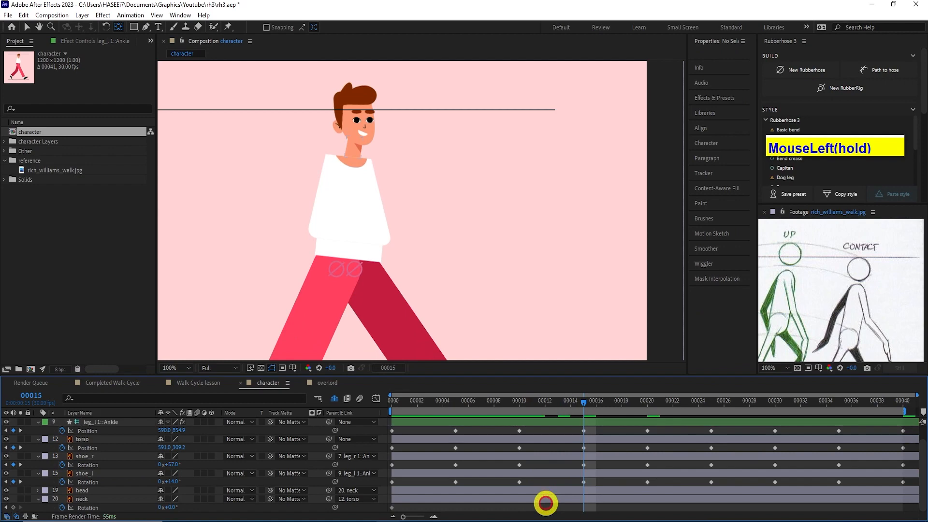
Rotate the neck to -8° at frame 15 to tilt the head back, and move that keyframe to frame 20
{"action": "left_click", "coordinate": [546, 500]}
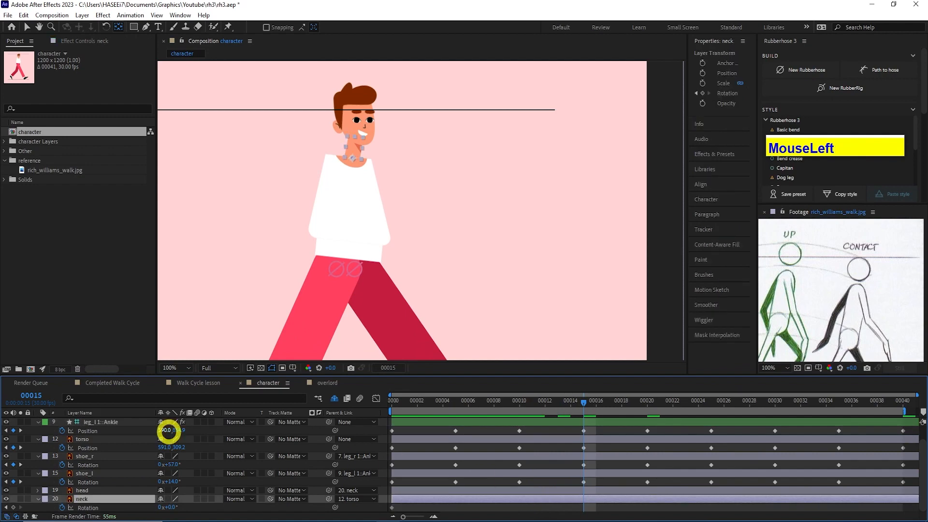
{"action": "key", "text": "r"}
{"action": "key", "text": "r"}
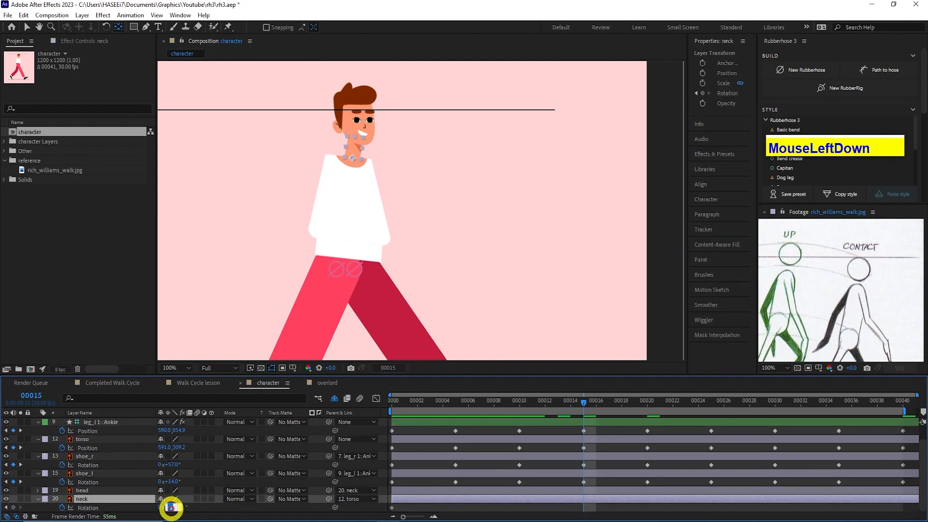
{"action": "key", "text": "Down"}
{"action": "key", "text": "Down"}
{"action": "key", "text": "Down"}
{"action": "key", "text": "Down"}
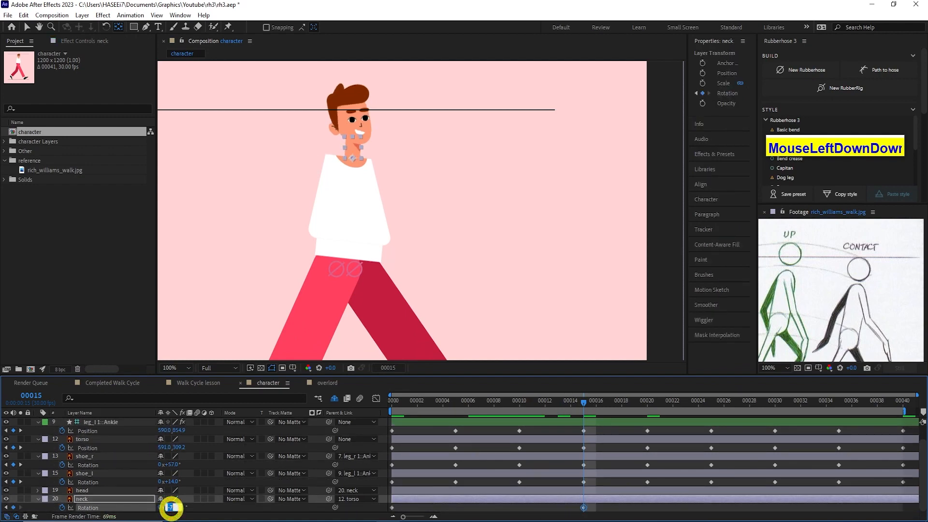
{"action": "left_click", "coordinate": [647, 402]}
{"action": "left_click_drag", "start_coordinate": [584, 508], "coordinate": [648, 506]}
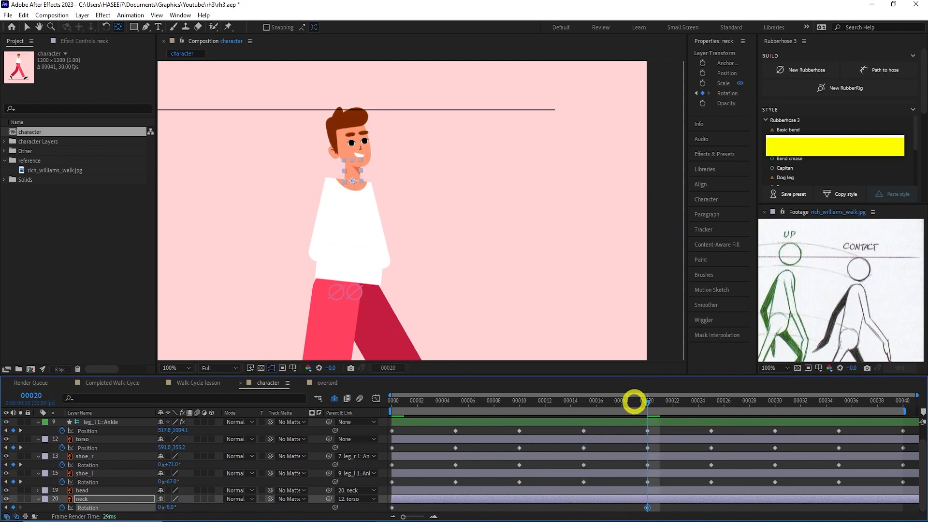
Copy the neck's rotation keyframe from frame 0 to frame 40 so the head tilt loops
{"action": "left_click_drag", "start_coordinate": [520, 401], "coordinate": [392, 401]}
{"action": "left_click", "coordinate": [391, 508]}
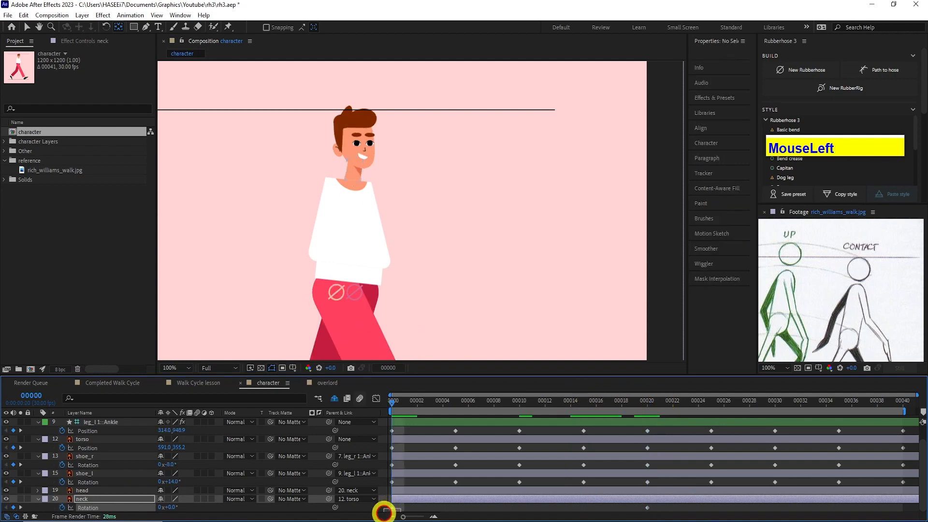
{"action": "key", "text": "ctrl+c"}
{"action": "left_click_drag", "start_coordinate": [877, 400], "coordinate": [369, 400]}
{"action": "key", "text": "ctrl+v"}
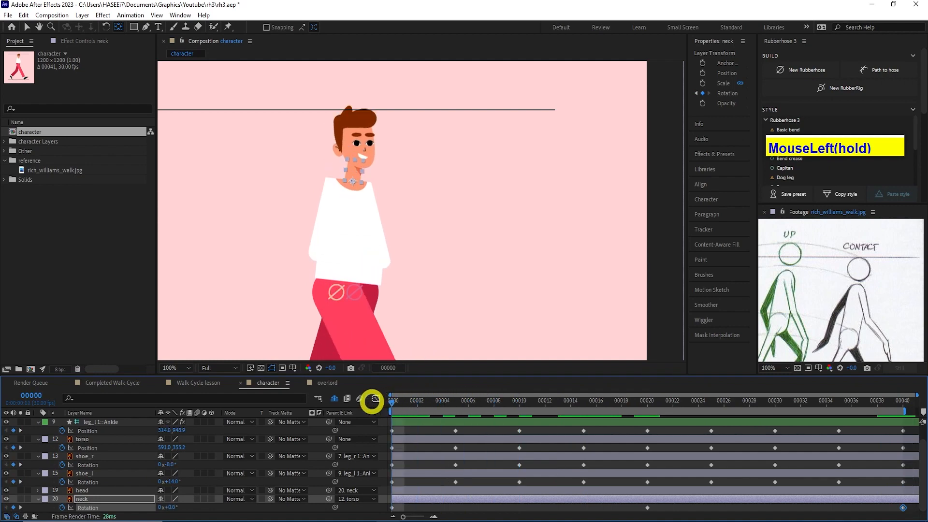
Bring the shy layers back into the timeline and turn on the visibility of hand_l and hand_r
{"action": "scroll", "coordinate": [335, 398], "scroll_direction": "up", "scroll_amount": 1}
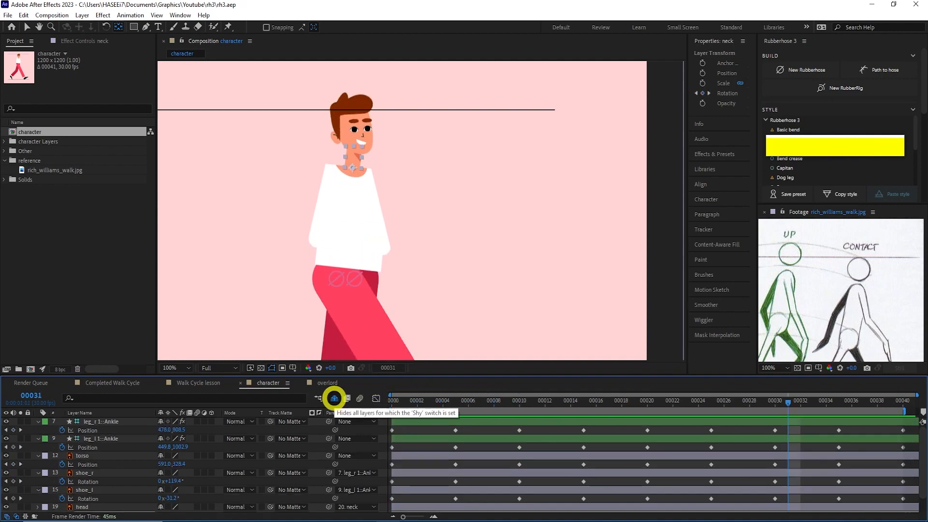
{"action": "left_click", "coordinate": [334, 398]}
{"action": "scroll", "coordinate": [101, 456], "scroll_direction": "down", "scroll_amount": 1}
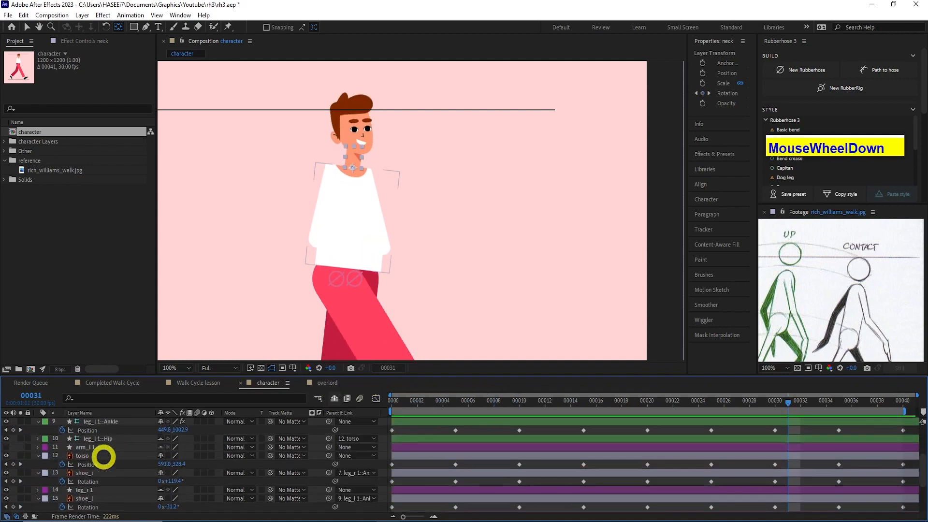
{"action": "scroll", "coordinate": [104, 456], "scroll_direction": "down", "scroll_amount": 1}
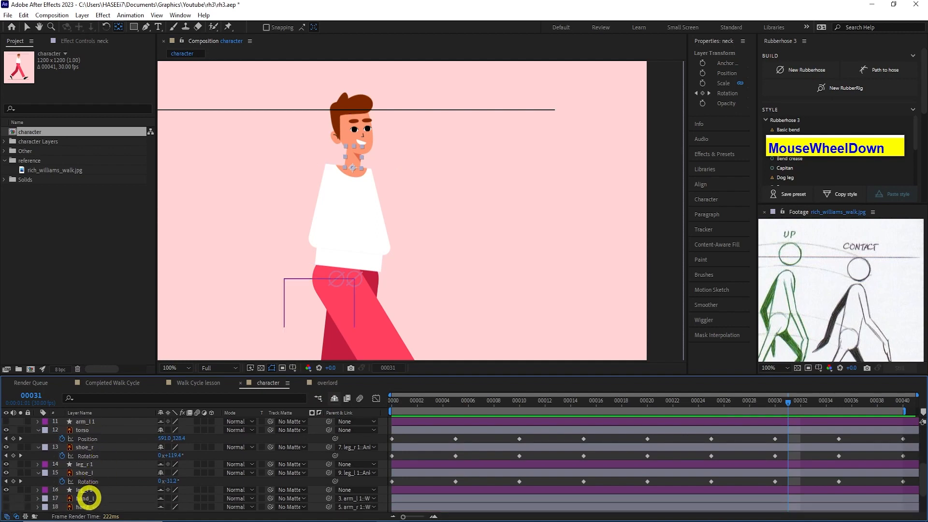
{"action": "left_click", "coordinate": [6, 499]}
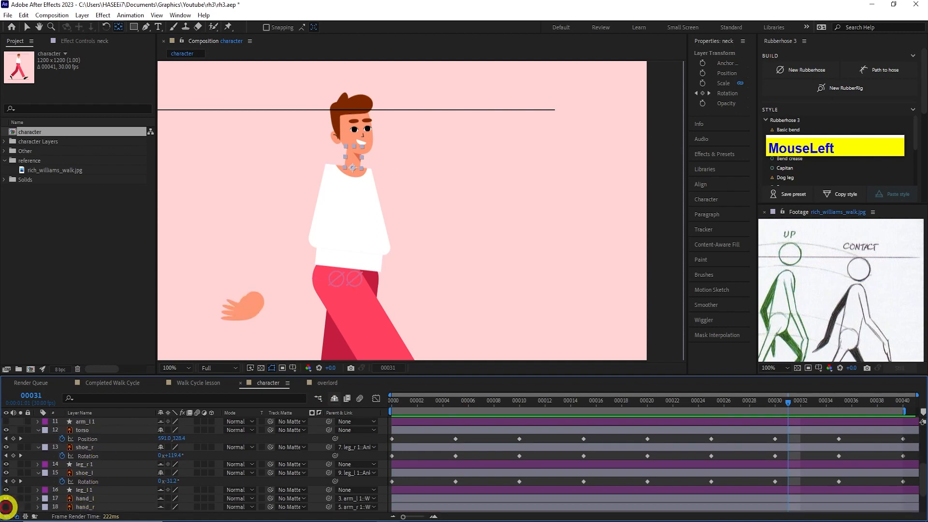
{"action": "left_click", "coordinate": [6, 507]}
Turn on the visibility of both arm layers and their wrist and shoulder controllers
{"action": "scroll", "coordinate": [14, 471], "scroll_direction": "up", "scroll_amount": 1}
{"action": "left_click", "coordinate": [7, 448]}
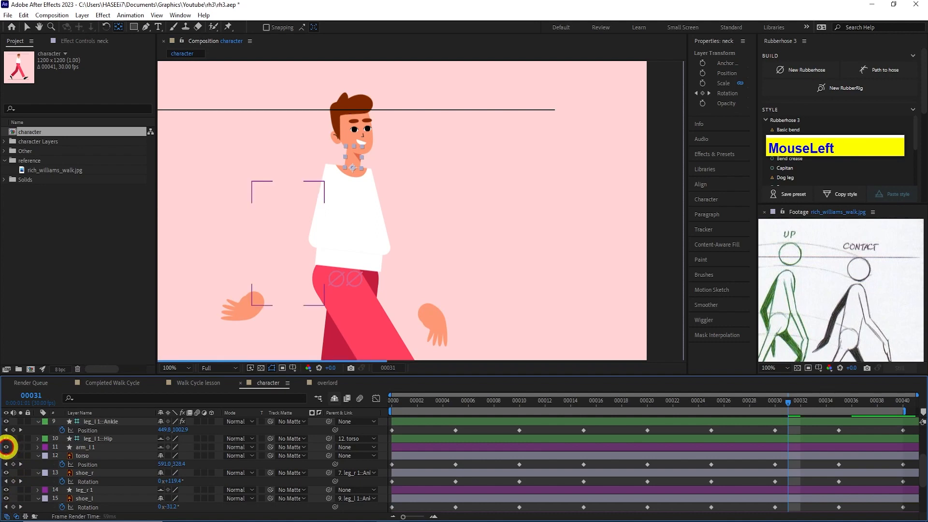
{"action": "scroll", "coordinate": [9, 454], "scroll_direction": "up", "scroll_amount": 3}
{"action": "left_click", "coordinate": [7, 438]}
{"action": "scroll", "coordinate": [7, 437], "scroll_direction": "up", "scroll_amount": 1}
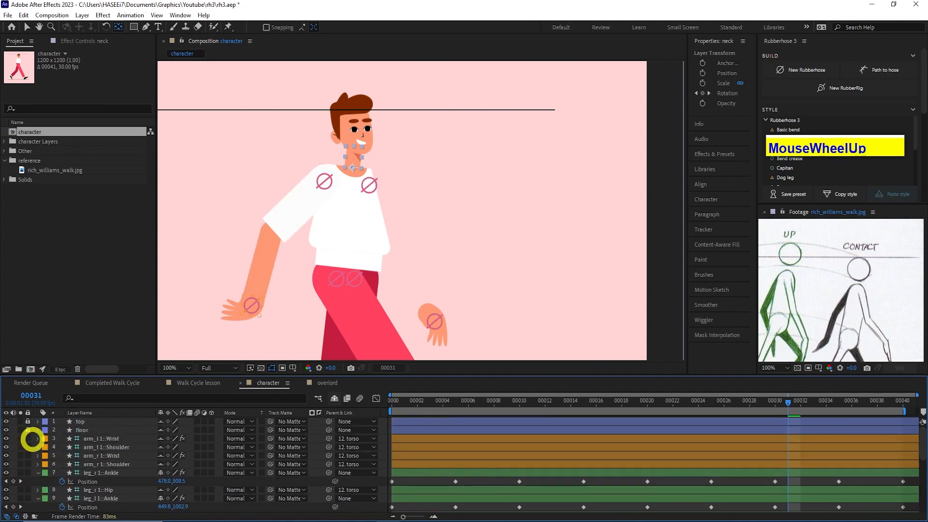
{"action": "scroll", "coordinate": [18, 462], "scroll_direction": "down", "scroll_amount": 4}
{"action": "left_click", "coordinate": [7, 499]}
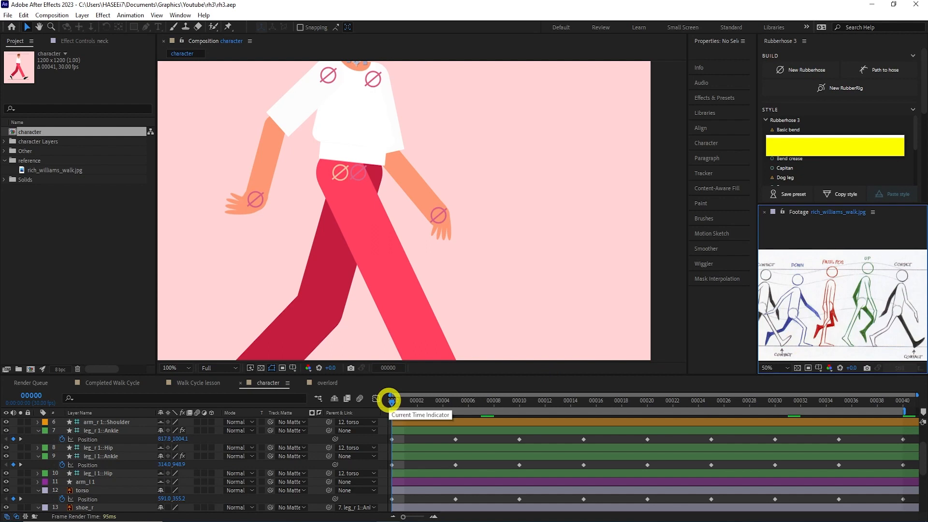
Reveal the position of both wrist controllers and turn off Separate Dimensions on each
{"action": "left_click", "coordinate": [115, 453], "text": "ctrl"}
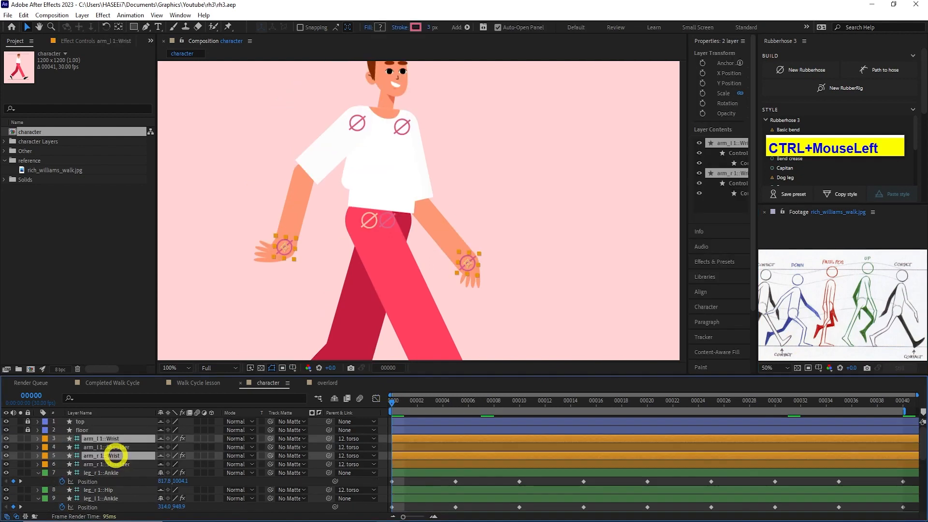
{"action": "key", "text": "p"}
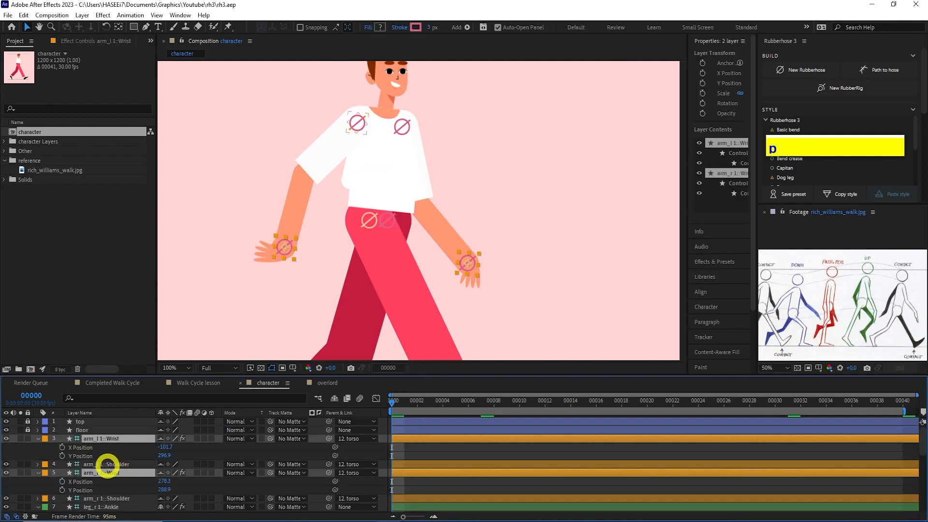
{"action": "right_click", "coordinate": [75, 481]}
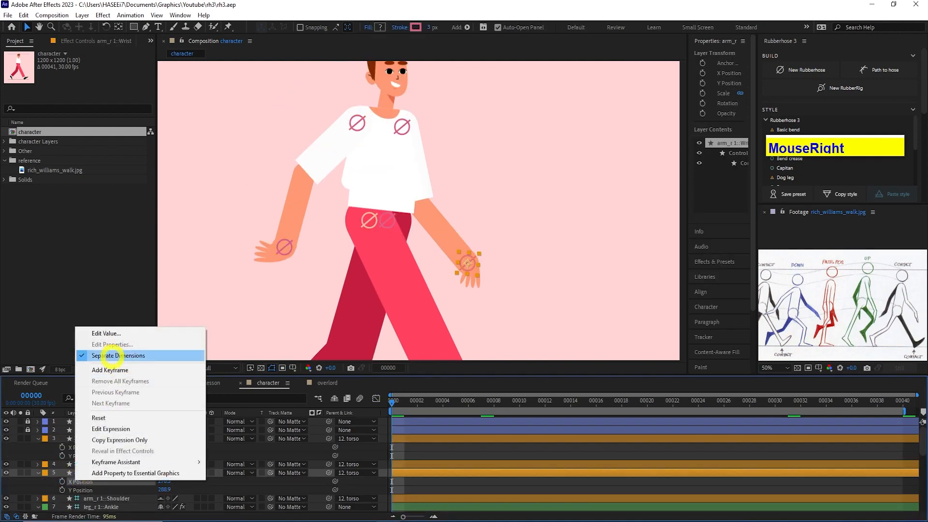
{"action": "left_click", "coordinate": [107, 352]}
{"action": "right_click", "coordinate": [86, 449]}
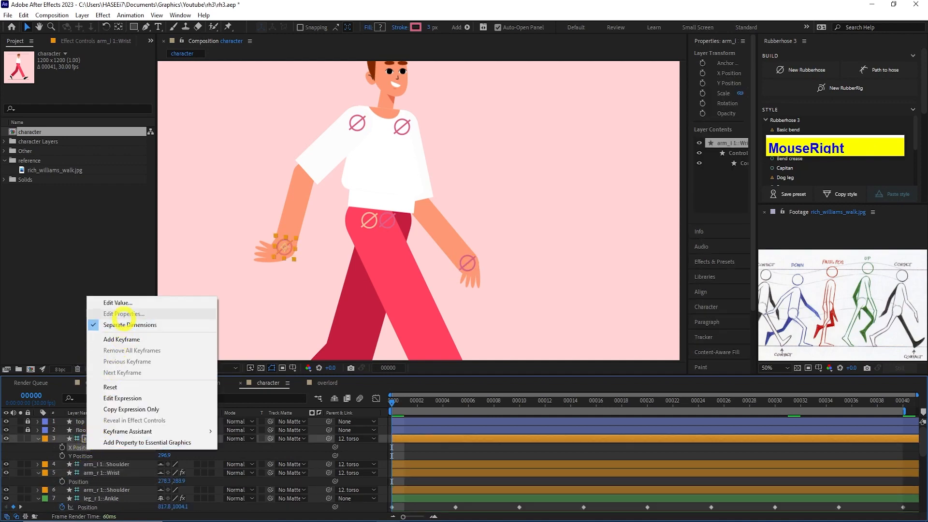
{"action": "left_click", "coordinate": [120, 325]}
{"action": "left_click", "coordinate": [62, 448]}
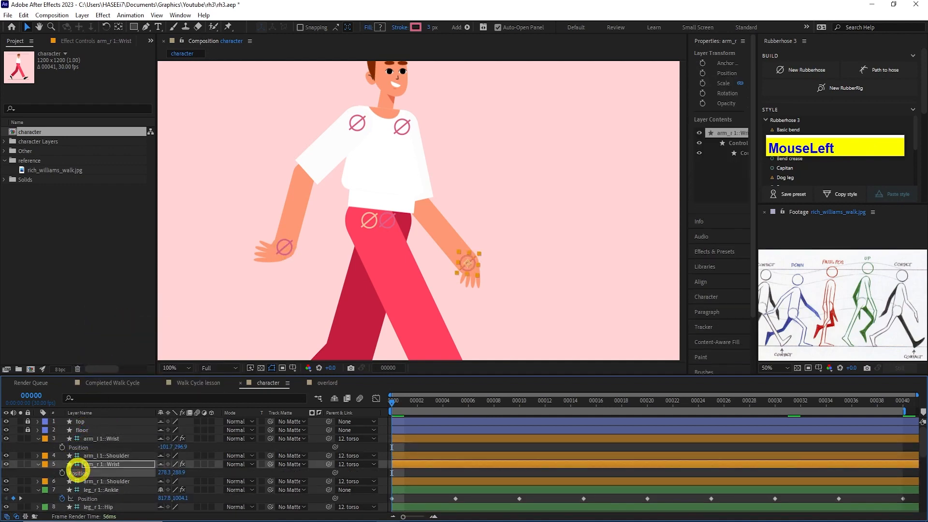
{"action": "left_click", "coordinate": [61, 473]}
{"action": "left_click", "coordinate": [104, 462]}
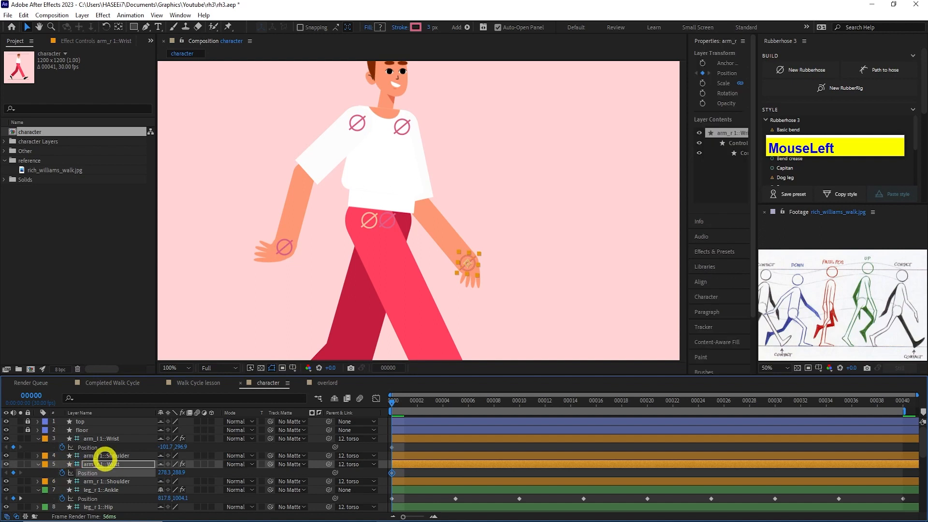
{"action": "key", "text": "ctrl+z"}
{"action": "key", "text": "ctrl+z"}
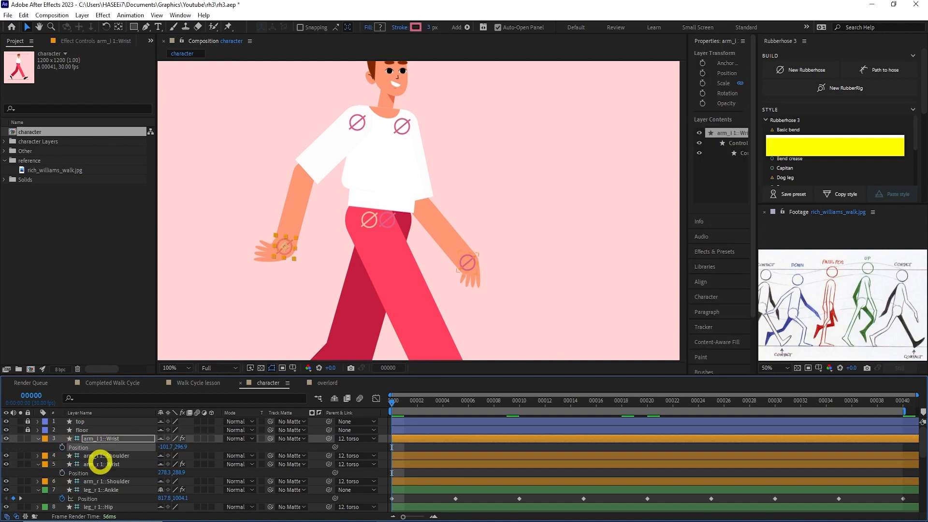
Set the arm_l 1::Wrist controller's RH Bend Direction to -100% and shorten its hose length to 313
{"action": "scroll", "coordinate": [100, 464], "scroll_direction": "down", "scroll_amount": 5}
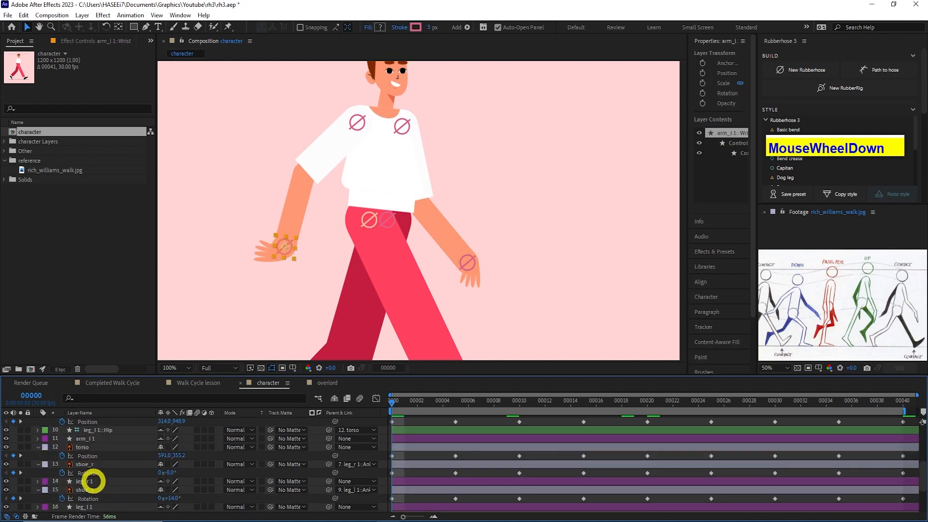
{"action": "scroll", "coordinate": [92, 484], "scroll_direction": "up", "scroll_amount": 5}
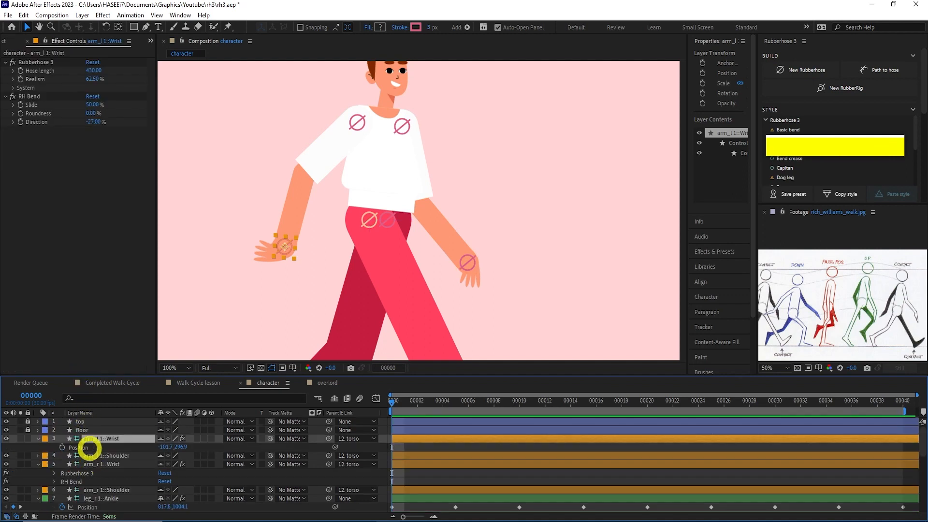
{"action": "left_click", "coordinate": [93, 121]}
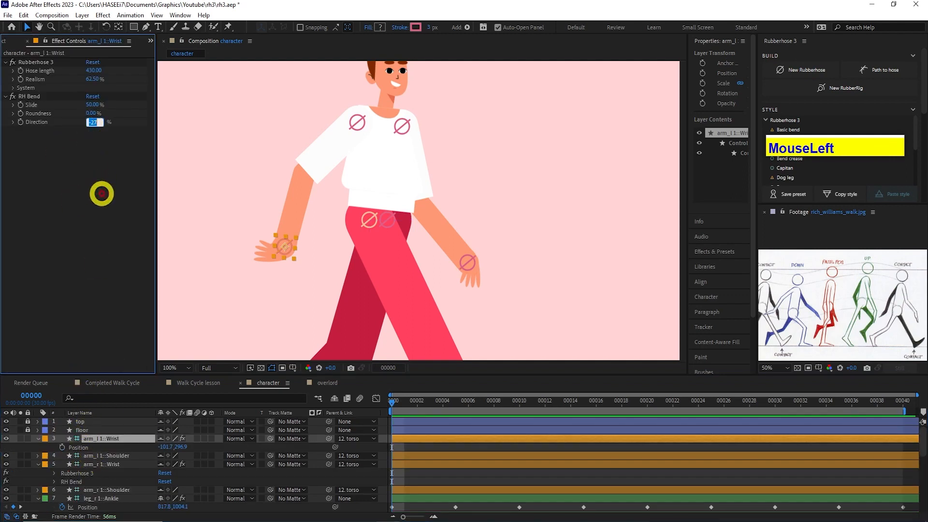
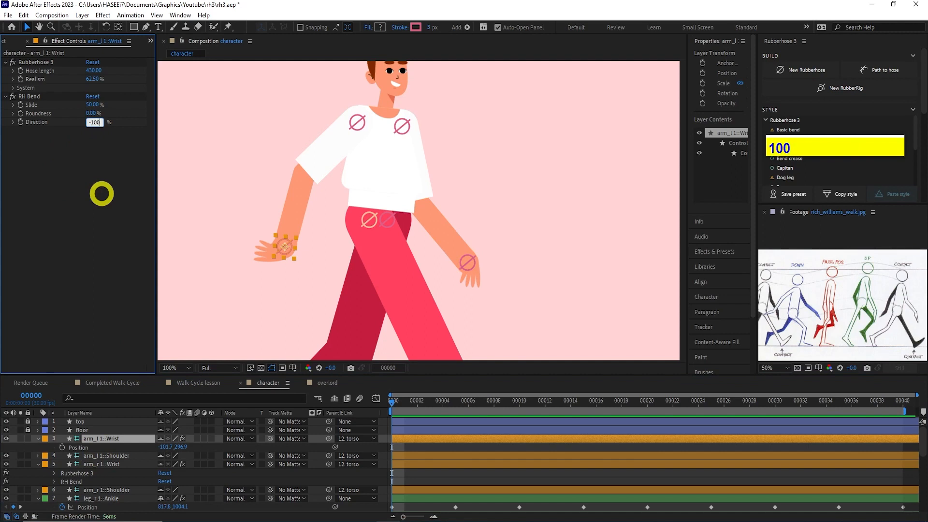
{"action": "key", "text": "Return"}
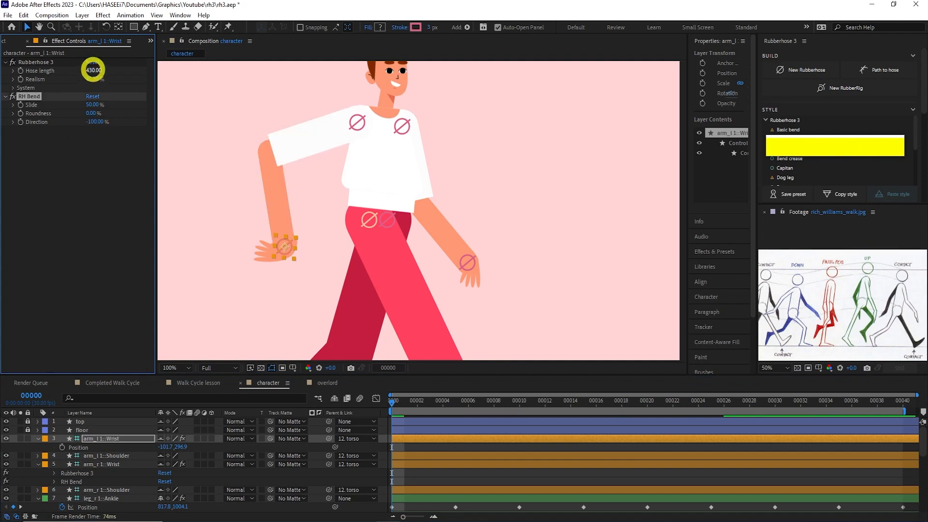
{"action": "left_click_drag", "start_coordinate": [93, 70], "coordinate": [46, 73]}
Set the arm_r 1::Wrist controller's RH Bend Direction to -100% and its hose length to 313
{"action": "left_click", "coordinate": [97, 464]}
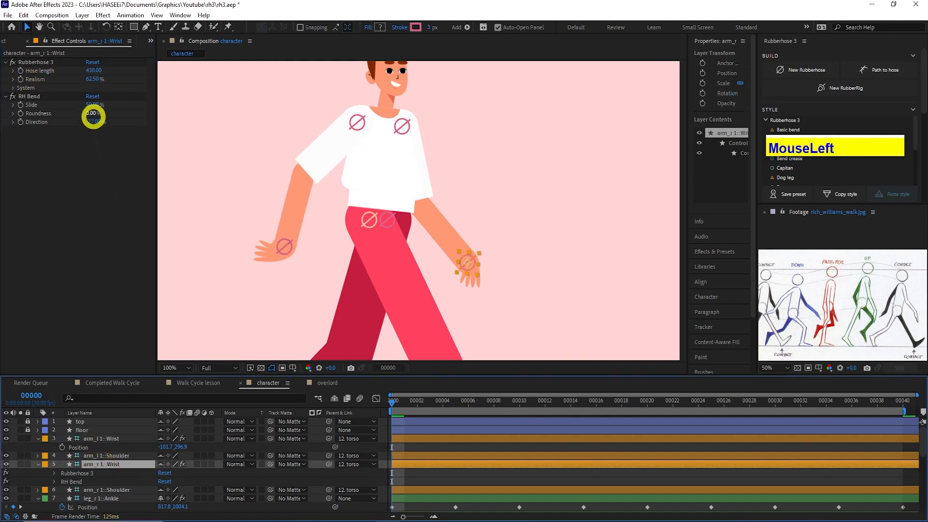
{"action": "left_click", "coordinate": [94, 115]}
{"action": "key", "text": "Return"}
{"action": "left_click_drag", "start_coordinate": [93, 70], "coordinate": [64, 74]}
{"action": "key", "text": "ctrl+z"}
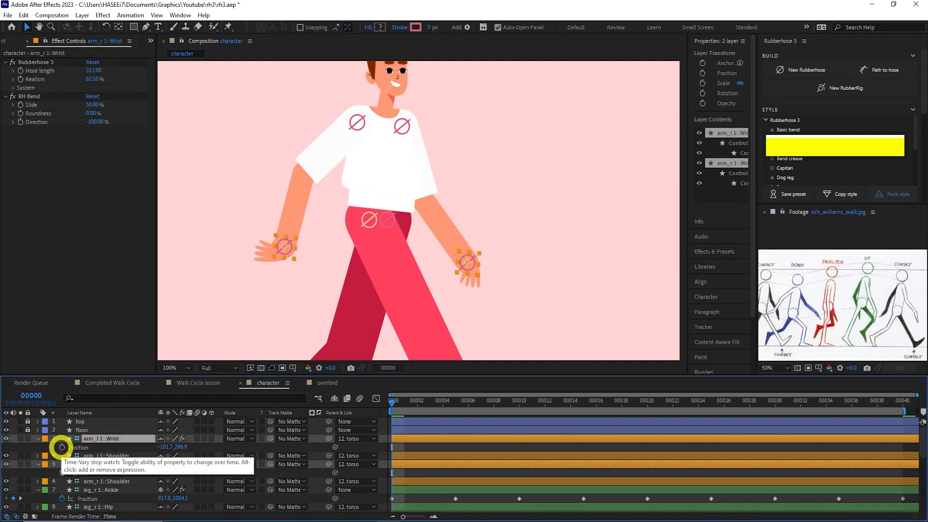
Keyframe both wrists' positions at frame 0, and swap them at frame 20, with arm_l at about 267, 257 and arm_r at about -96, 297
{"action": "left_click", "coordinate": [62, 447]}
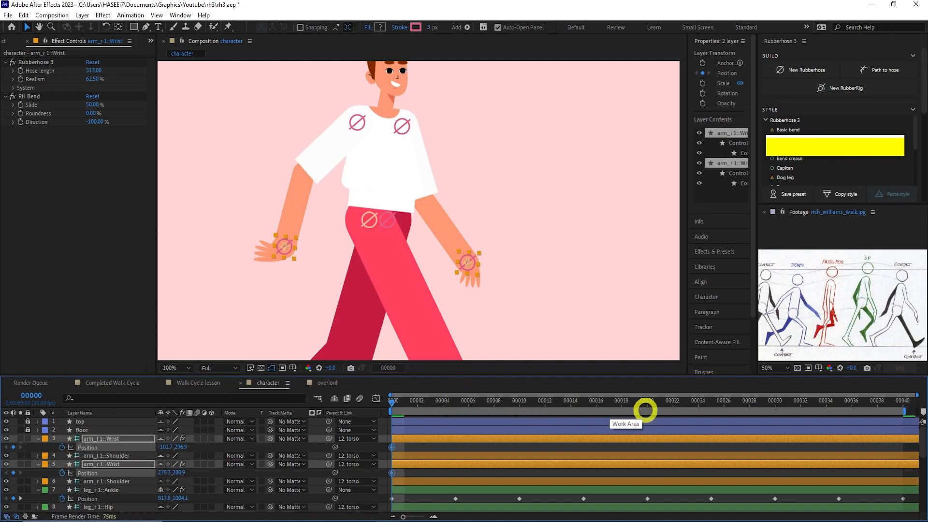
{"action": "left_click", "coordinate": [647, 405]}
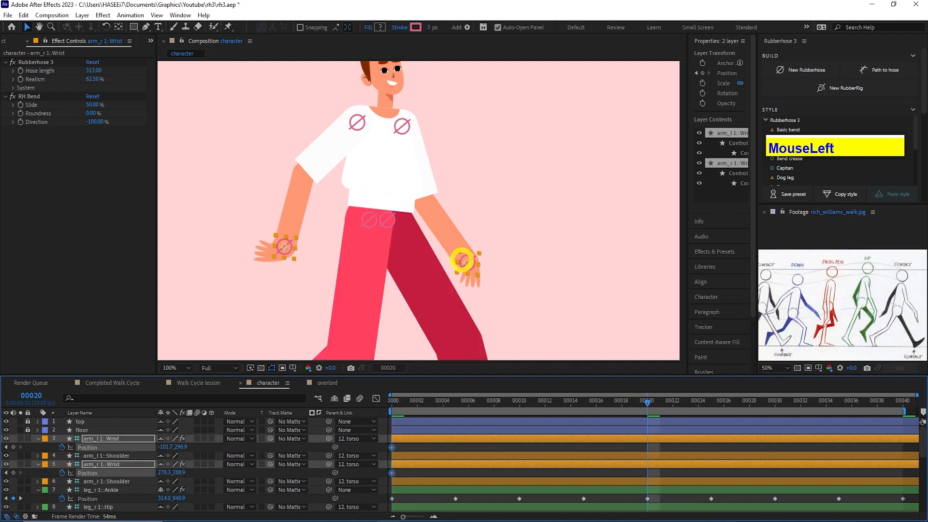
{"action": "left_click", "coordinate": [530, 464]}
{"action": "mouse_move", "coordinate": [468, 259]}
{"action": "left_mouse_down"}
{"action": "mouse_move", "coordinate": [422, 266]}
{"action": "mouse_move", "coordinate": [288, 247]}
{"action": "mouse_move", "coordinate": [464, 247]}
{"action": "left_mouse_up"}
{"action": "left_click", "coordinate": [289, 246]}
Hide the hand_l and hand_r layers
{"action": "scroll", "coordinate": [118, 456], "scroll_direction": "down", "scroll_amount": 3}
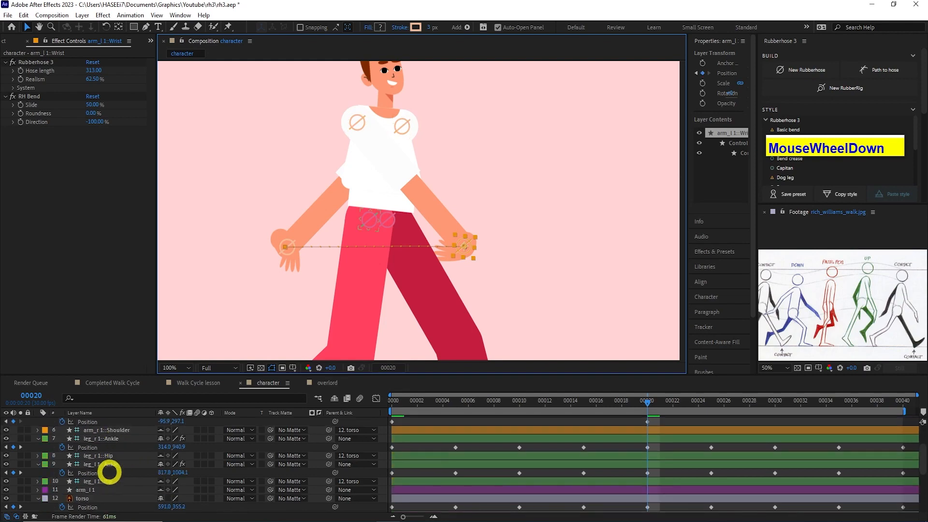
{"action": "scroll", "coordinate": [109, 473], "scroll_direction": "down", "scroll_amount": 5}
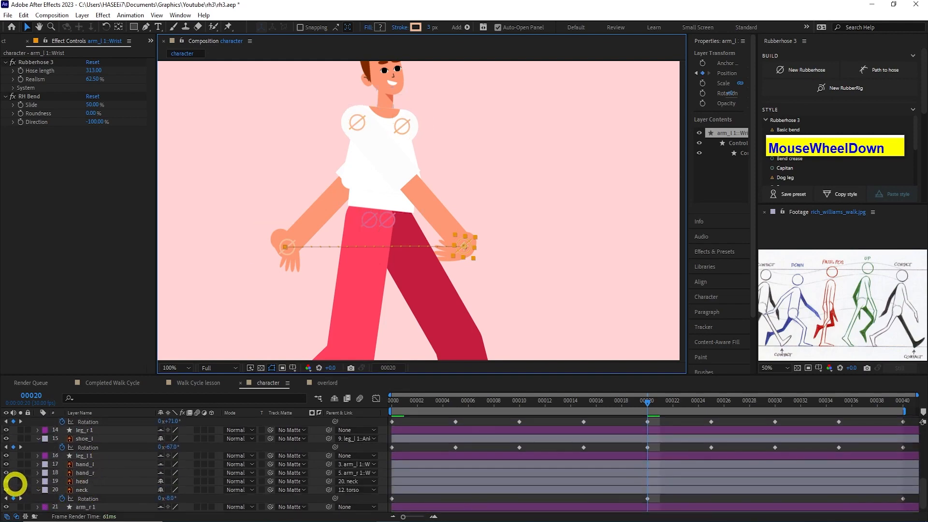
{"action": "left_click", "coordinate": [6, 473]}
{"action": "left_click", "coordinate": [6, 464]}
{"action": "scroll", "coordinate": [118, 472], "scroll_direction": "up", "scroll_amount": 8}
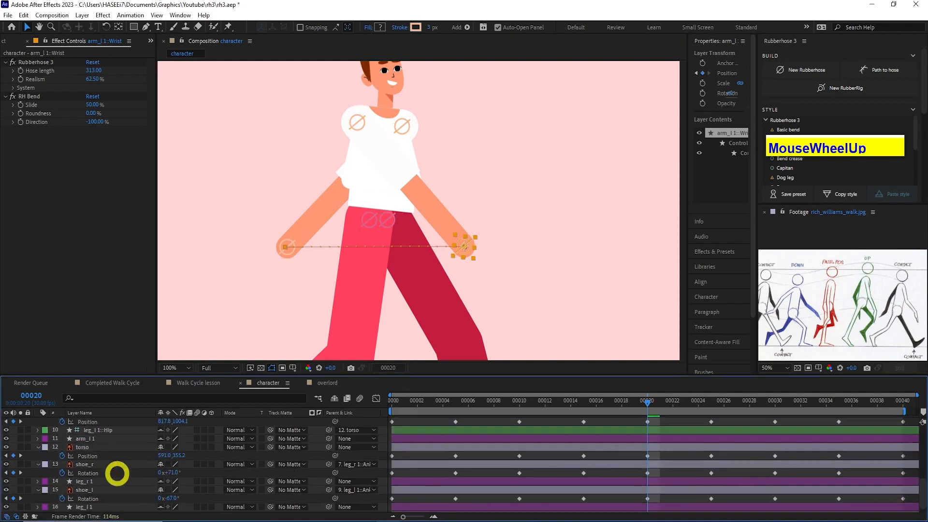
Copy the arm_l 1::Wrist position keyframe from frame 0 to frame 40
{"action": "left_click", "coordinate": [380, 452]}
{"action": "left_click_drag", "start_coordinate": [380, 452], "coordinate": [456, 439]}
{"action": "key", "text": "ctrl+c"}
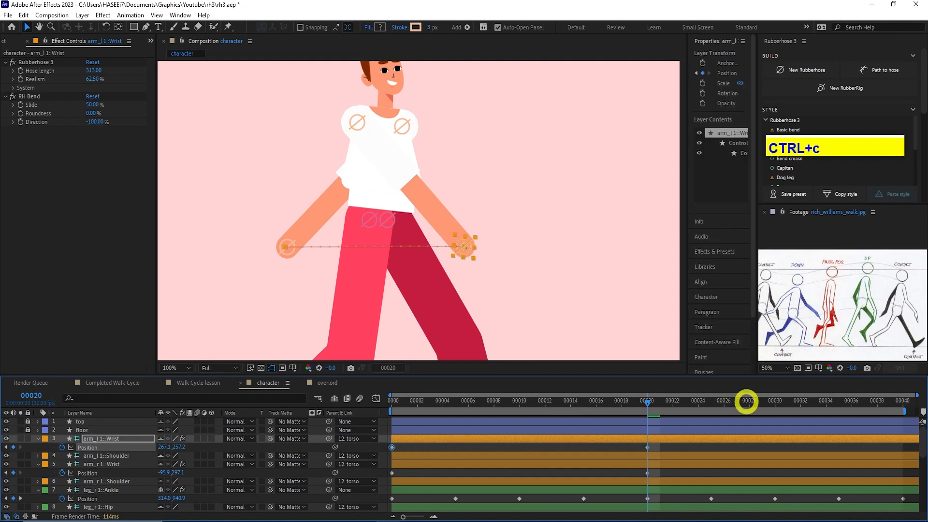
{"action": "left_click", "coordinate": [902, 401]}
{"action": "key", "text": "ctrl+v"}
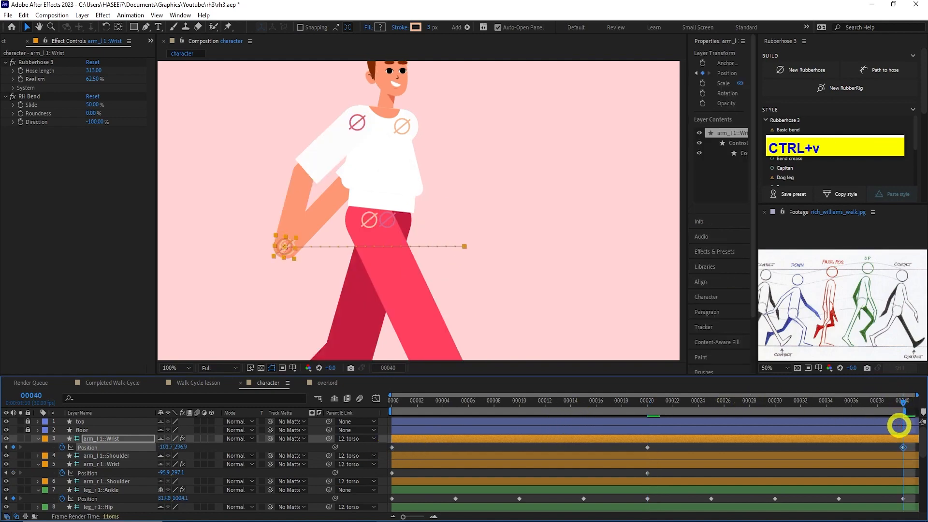
Copy the arm_r 1::Wrist position keyframe from frame 0 to frame 40 and preview the arm swing
{"action": "left_click", "coordinate": [392, 473]}
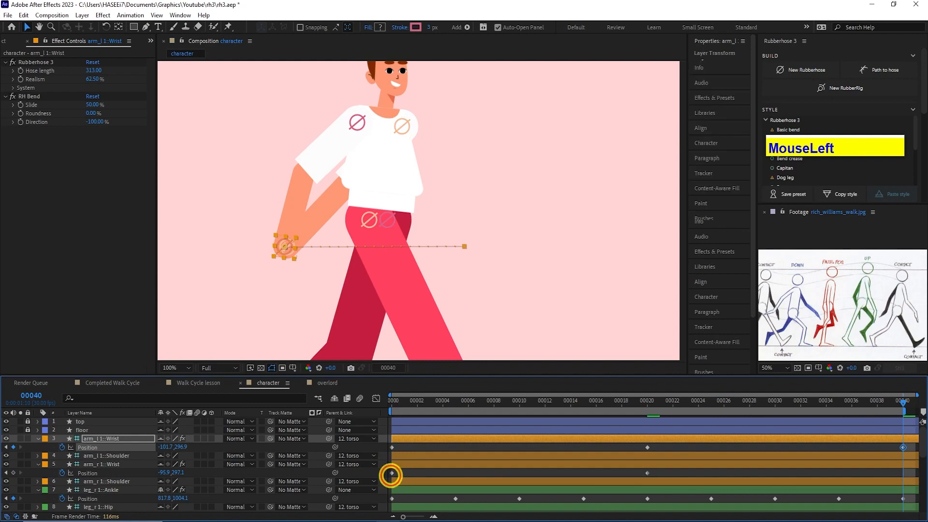
{"action": "key", "text": "ctrl+c"}
{"action": "key", "text": "ctrl+v"}
{"action": "key", "text": "space"}
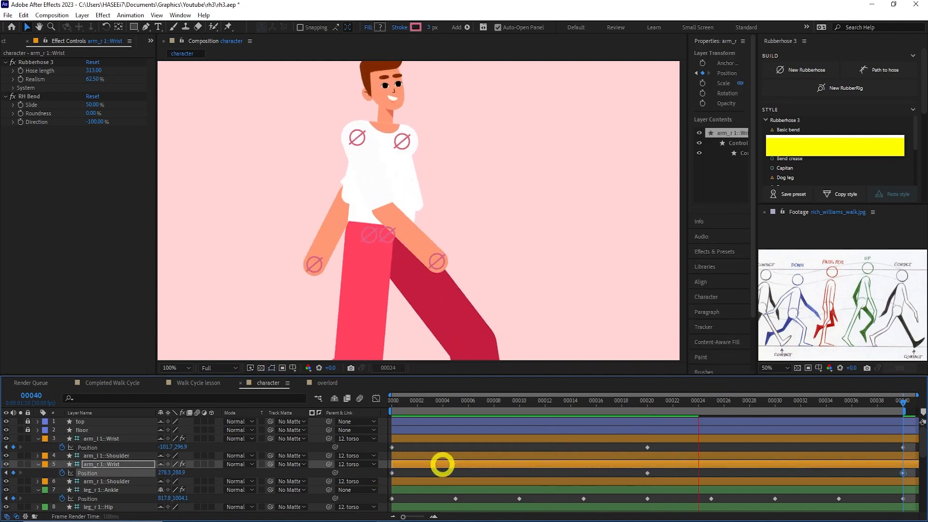
{"action": "scroll", "coordinate": [490, 297], "scroll_direction": "down", "scroll_amount": 1}
{"action": "scroll", "coordinate": [429, 253], "scroll_direction": "up", "scroll_amount": 1}
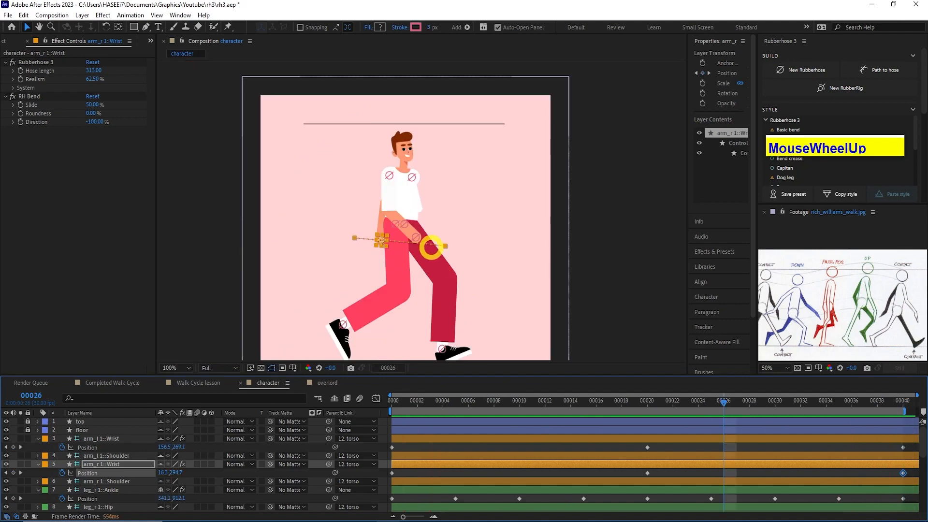
Curve the arm_r 1::Wrist motion path downward with the Convert Vertex tool, with the playhead at frame 20
{"action": "left_click", "coordinate": [649, 405]}
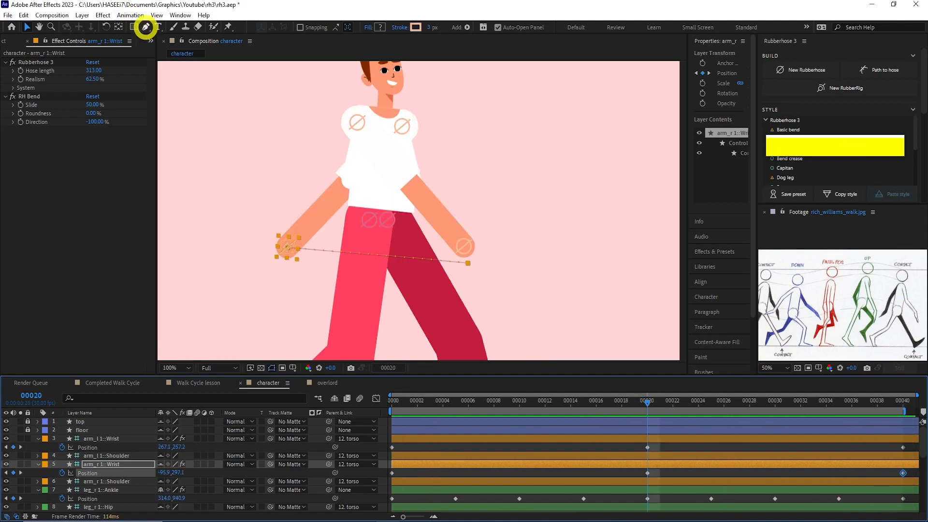
{"action": "left_click", "coordinate": [145, 27]}
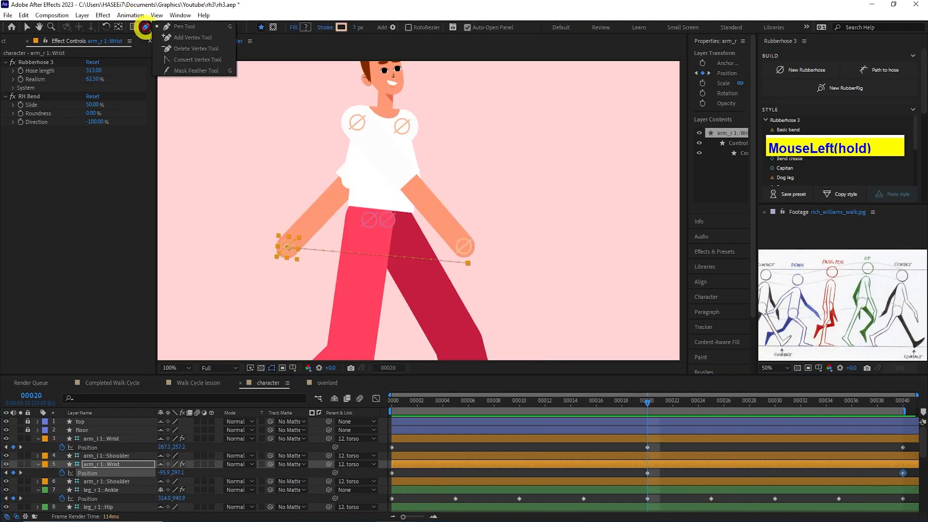
{"action": "left_click_drag", "start_coordinate": [145, 27], "coordinate": [180, 59]}
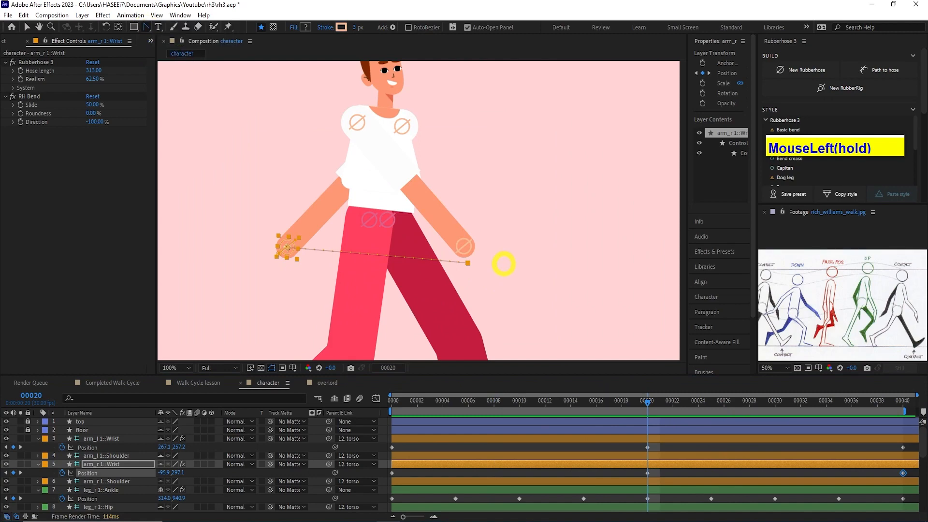
{"action": "left_click_drag", "start_coordinate": [467, 265], "coordinate": [361, 305]}
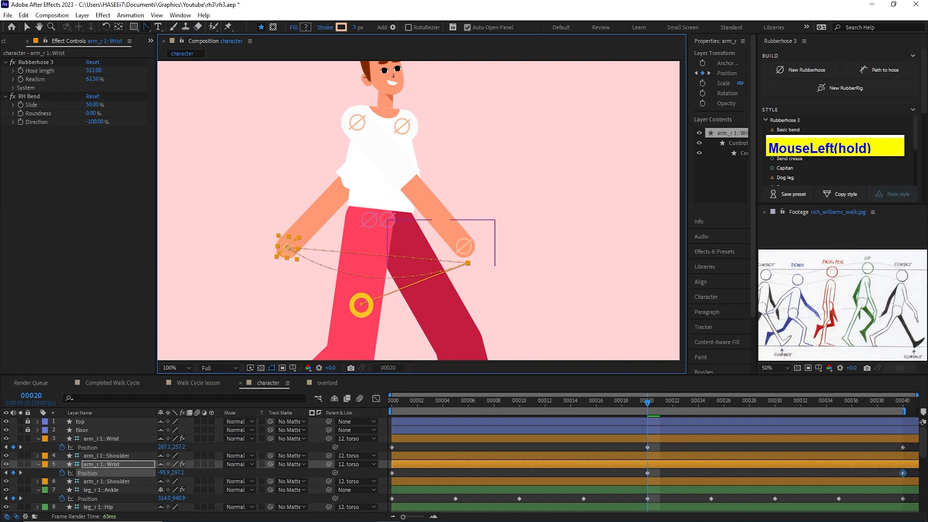
{"action": "key", "text": "ctrl+z"}
{"action": "left_click_drag", "start_coordinate": [468, 250], "coordinate": [389, 291]}
Curve the arm_l 1::Wrist motion path into a matching downward arc
{"action": "left_click", "coordinate": [512, 437]}
{"action": "mouse_move", "coordinate": [465, 233]}
{"action": "left_mouse_down"}
{"action": "mouse_move", "coordinate": [375, 271]}
{"action": "mouse_move", "coordinate": [459, 240]}
{"action": "left_mouse_up"}
{"action": "key", "text": "ctrl+z"}
{"action": "left_click_drag", "start_coordinate": [303, 222], "coordinate": [543, 233]}
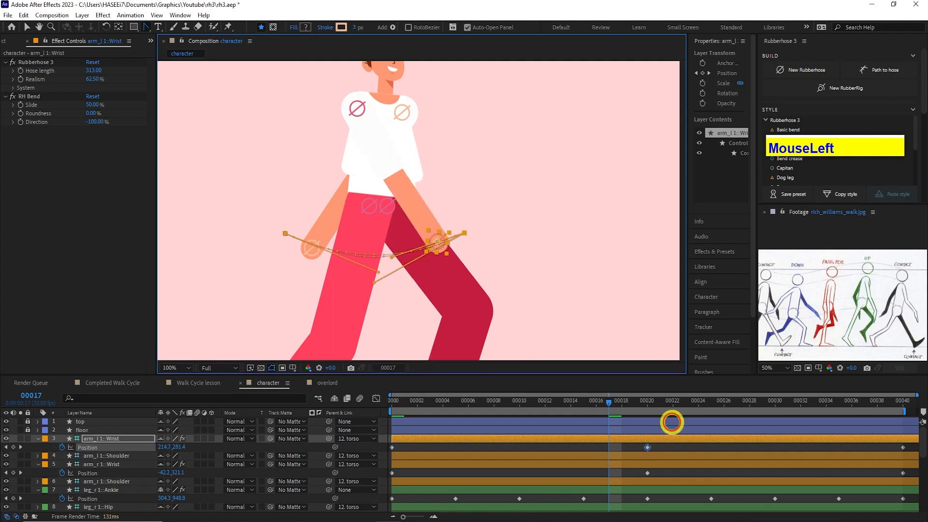
Apply Easy Ease to all Position keyframes of both wrists and preview the walk from frame 0
{"action": "left_click", "coordinate": [597, 401]}
{"action": "left_click_drag", "start_coordinate": [907, 447], "coordinate": [392, 473]}
{"action": "key", "text": "F9"}
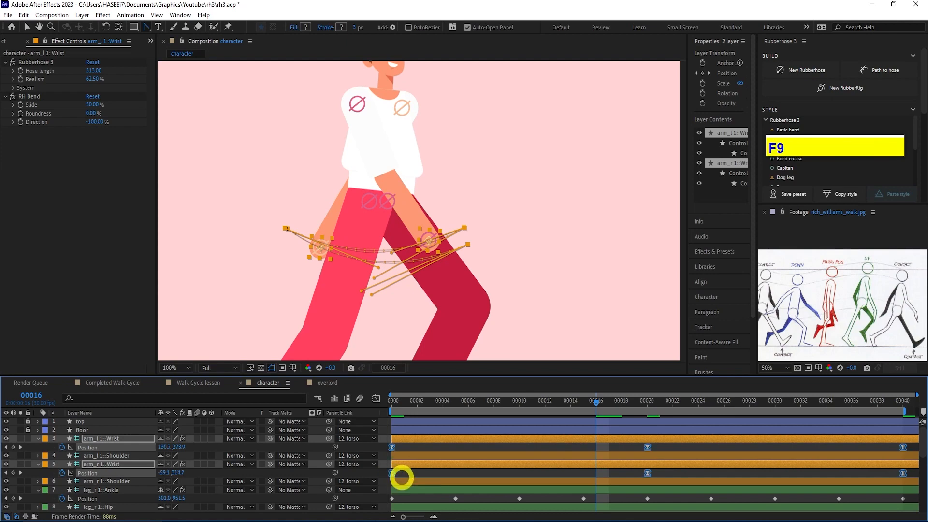
{"action": "left_click_drag", "start_coordinate": [408, 401], "coordinate": [365, 398]}
{"action": "key", "text": "space"}
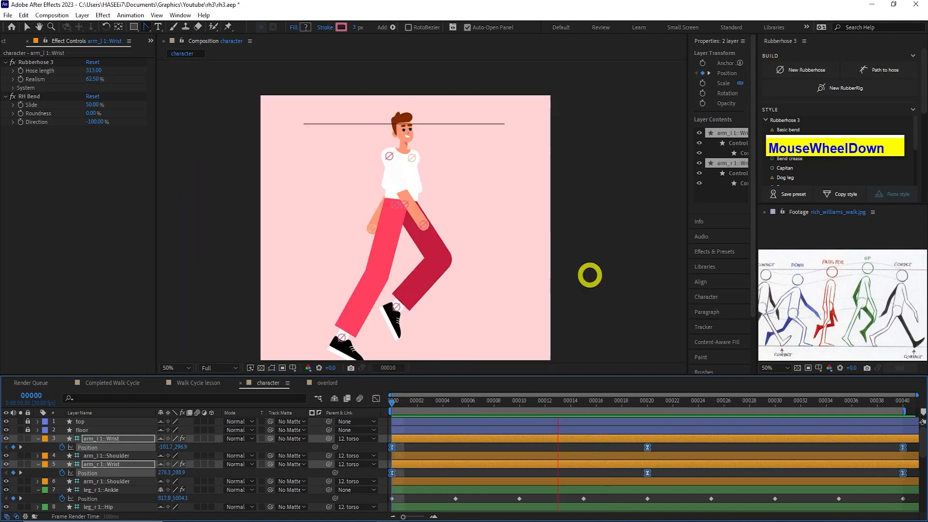
Make the hand_l and hand_r layers visible again
{"action": "scroll", "coordinate": [88, 484], "scroll_direction": "down", "scroll_amount": 3}
{"action": "scroll", "coordinate": [88, 483], "scroll_direction": "down", "scroll_amount": 3}
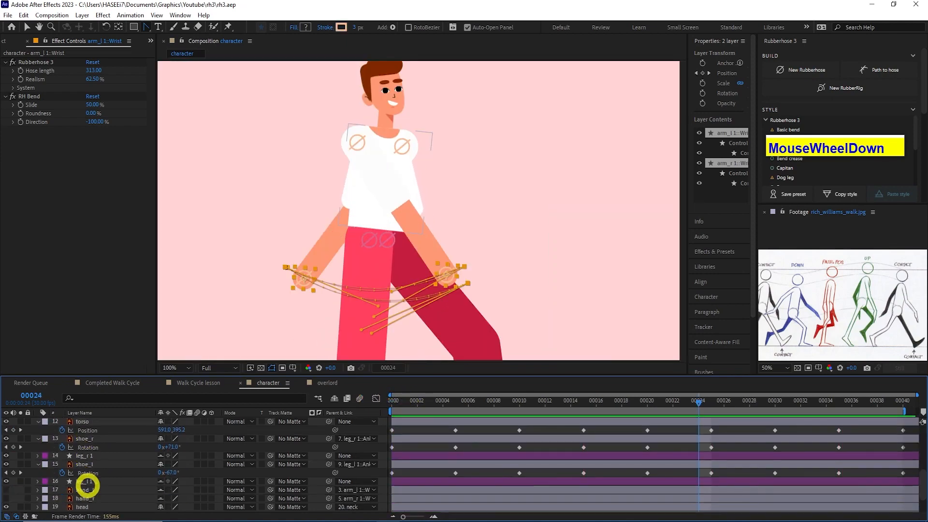
{"action": "left_click", "coordinate": [82, 472]}
{"action": "left_click_drag", "start_coordinate": [6, 472], "coordinate": [8, 467]}
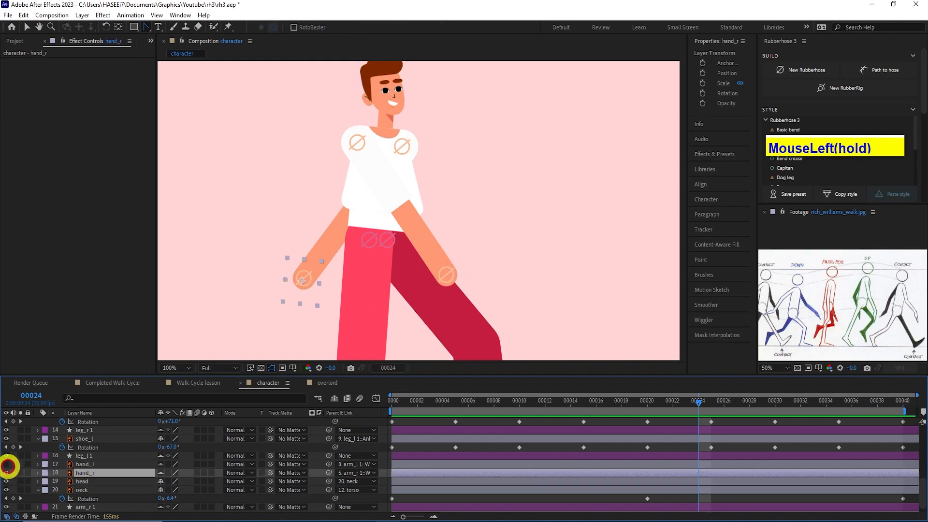
Reveal the Rotation of hand_r and hand_l and keyframe it at frame 0
{"action": "key", "text": "r"}
{"action": "left_click_drag", "start_coordinate": [389, 406], "coordinate": [386, 406]}
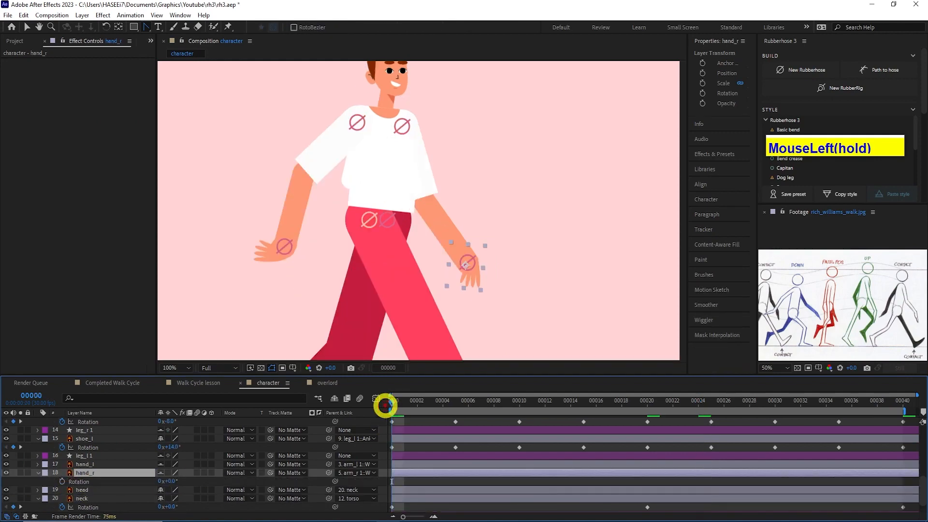
{"action": "left_click", "coordinate": [62, 481]}
{"action": "left_click", "coordinate": [88, 464]}
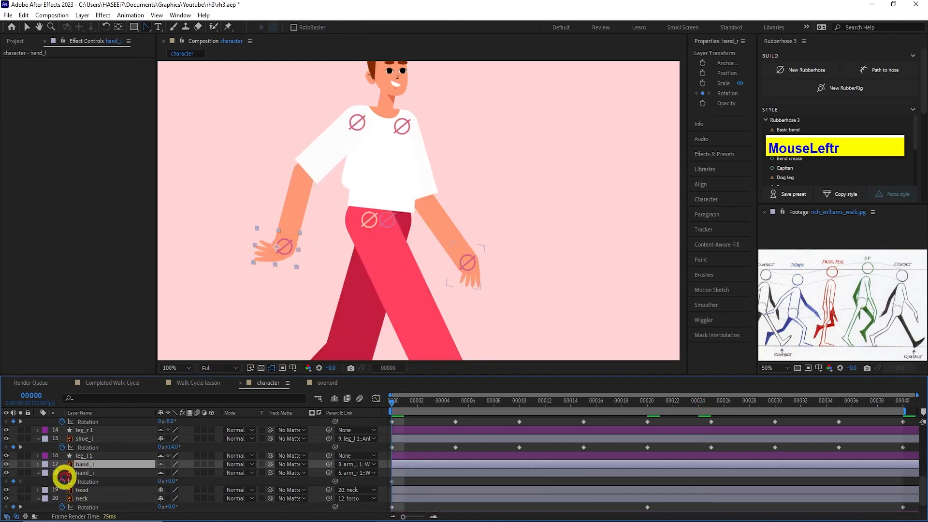
{"action": "key", "text": "r"}
{"action": "left_click", "coordinate": [62, 473]}
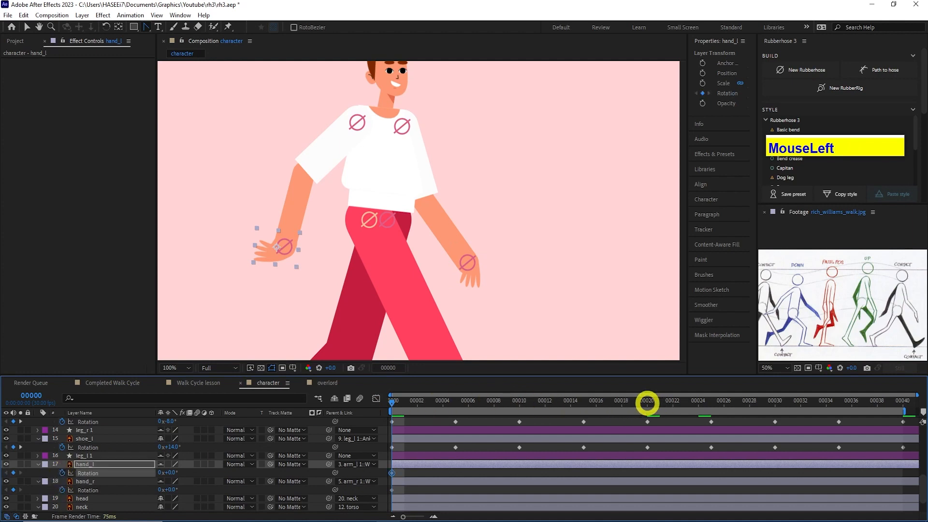
Move the anchor points of hand_l and hand_r onto the centres of their wrist controllers with the Pan Behind tool
{"action": "left_click", "coordinate": [89, 465]}
{"action": "scroll", "coordinate": [317, 247], "scroll_direction": "up", "scroll_amount": 2}
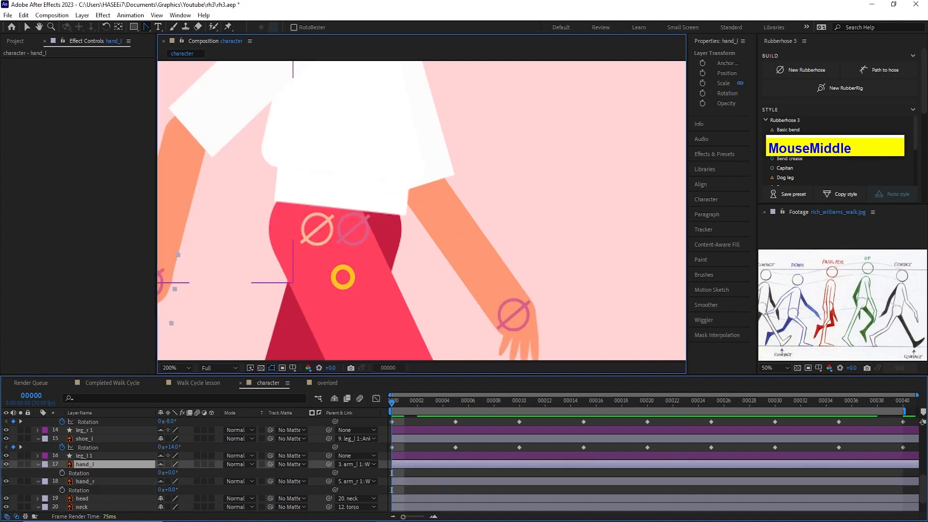
{"action": "left_click_drag", "start_coordinate": [342, 276], "coordinate": [366, 269]}
{"action": "key", "text": "v"}
{"action": "left_click_drag", "start_coordinate": [244, 260], "coordinate": [249, 255]}
{"action": "left_click", "coordinate": [88, 480]}
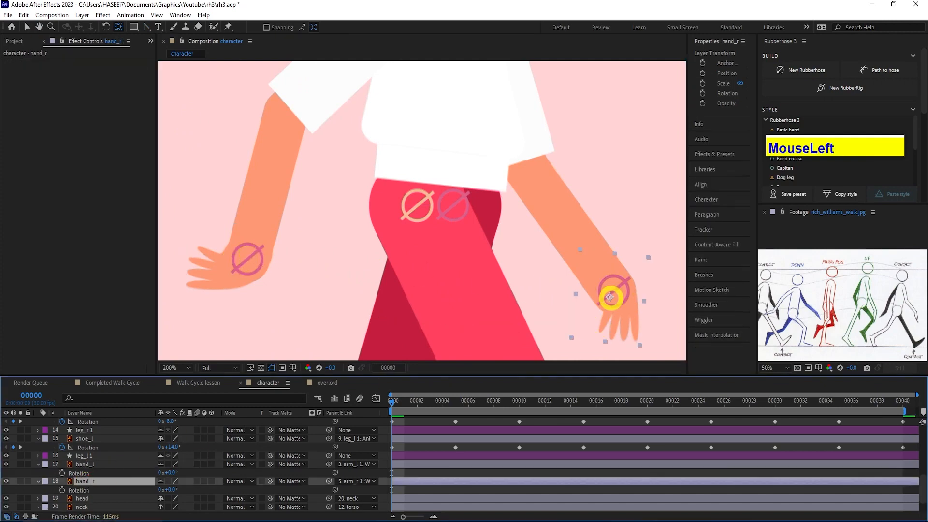
{"action": "left_click_drag", "start_coordinate": [610, 297], "coordinate": [615, 288]}
Add Rotation keyframes to hand_l and hand_r together at frame 0
{"action": "left_click", "coordinate": [85, 464]}
{"action": "left_click", "coordinate": [85, 483], "text": "ctrl"}
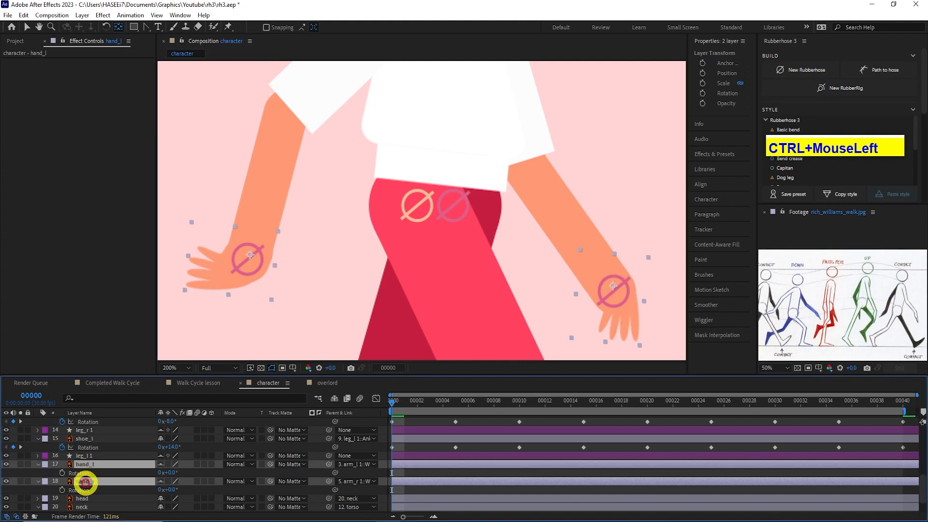
{"action": "left_click", "coordinate": [62, 473]}
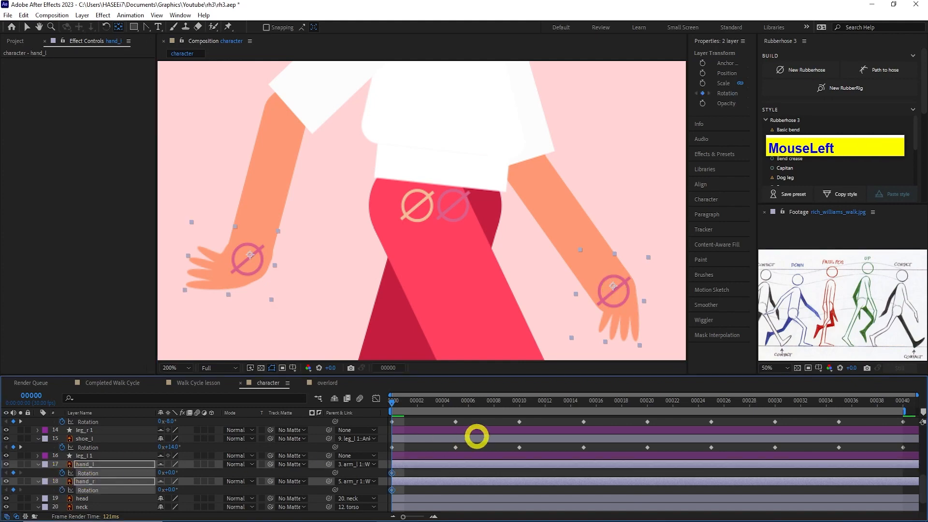
At frame 20, set the Rotation of hand_l to -77° and hand_r to 101°
{"action": "scroll", "coordinate": [477, 292], "scroll_direction": "down", "scroll_amount": 1}
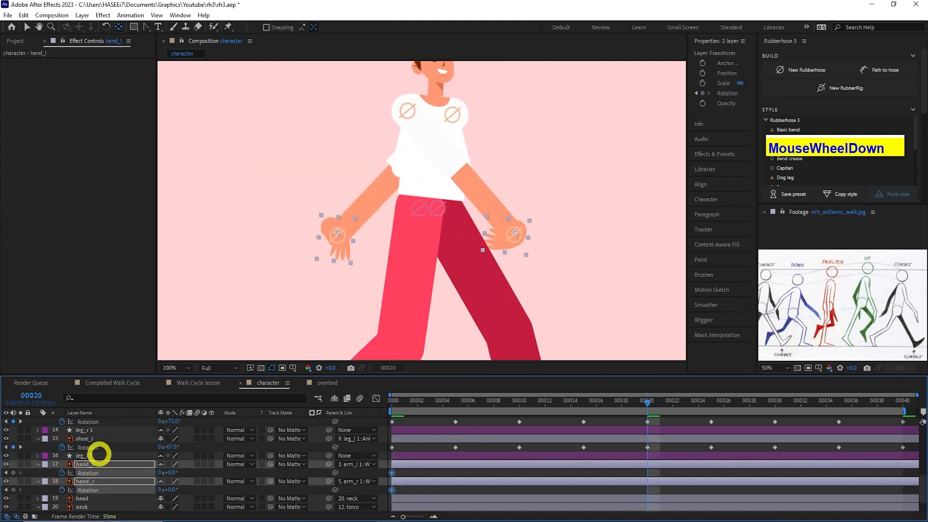
{"action": "left_click", "coordinate": [98, 462]}
{"action": "left_click_drag", "start_coordinate": [167, 473], "coordinate": [148, 475]}
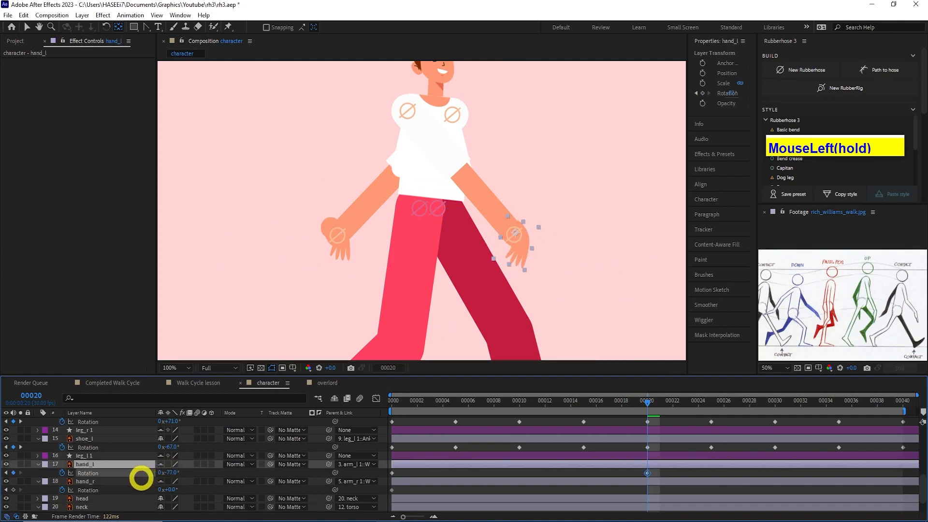
{"action": "left_click_drag", "start_coordinate": [167, 489], "coordinate": [220, 486]}
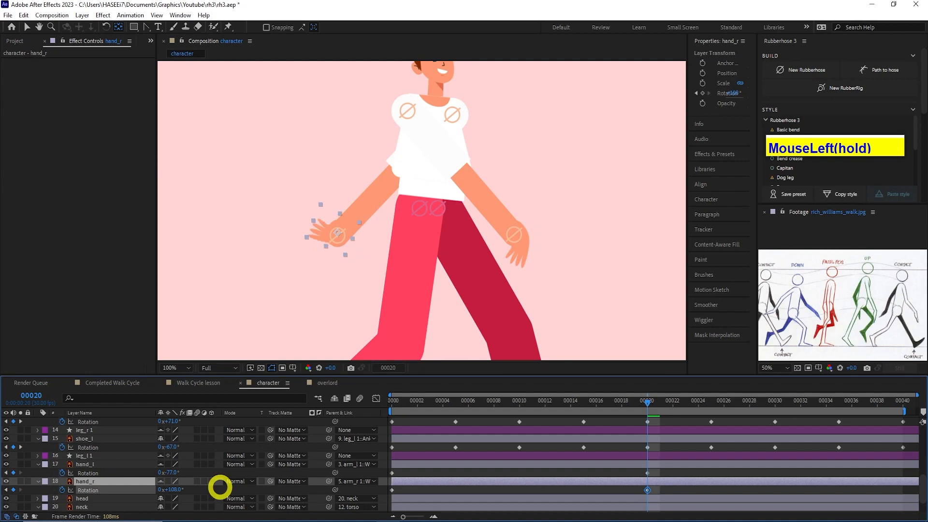
Scrub to frame 9 and move the hand_l layer just above leg_r 1 in the layer stack
{"action": "left_click_drag", "start_coordinate": [464, 404], "coordinate": [508, 403]}
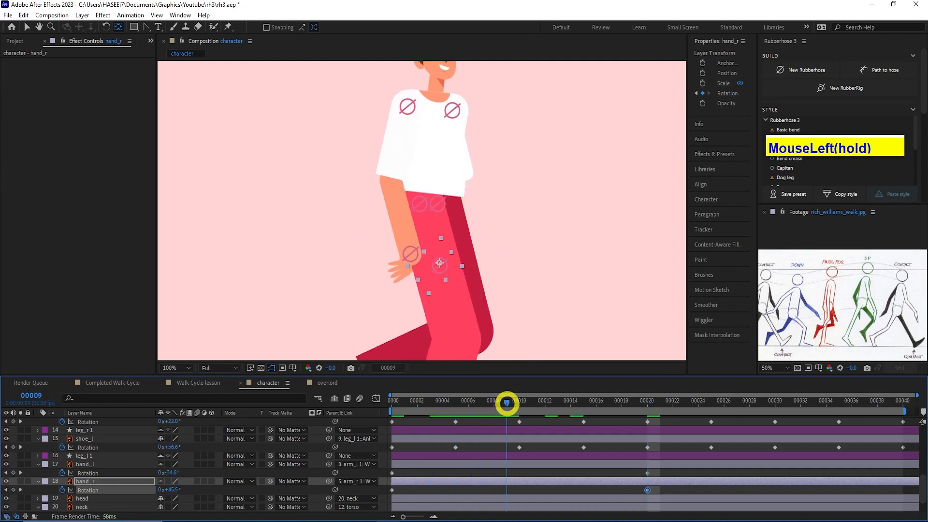
{"action": "left_click_drag", "start_coordinate": [117, 465], "coordinate": [90, 428]}
{"action": "scroll", "coordinate": [372, 489], "scroll_direction": "up", "scroll_amount": 3}
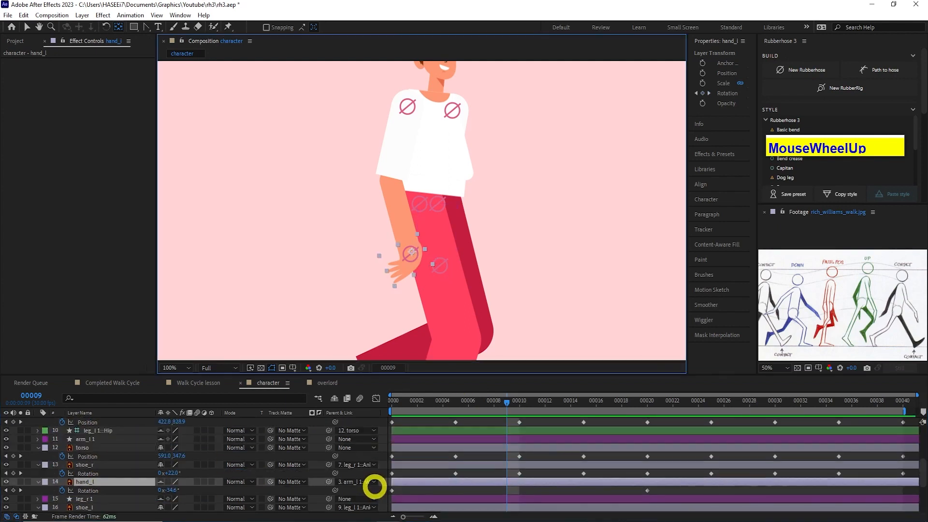
Copy the Rotation keyframes of hand_l and hand_r from frame 0 to frame 40 and preview the whole walk fitted in view
{"action": "left_click", "coordinate": [393, 490]}
{"action": "key", "text": "v"}
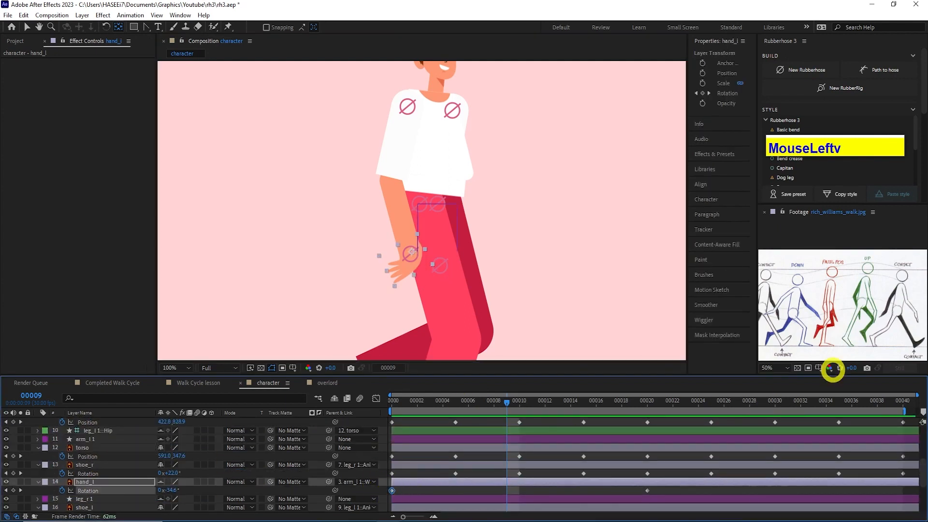
{"action": "left_click", "coordinate": [904, 405]}
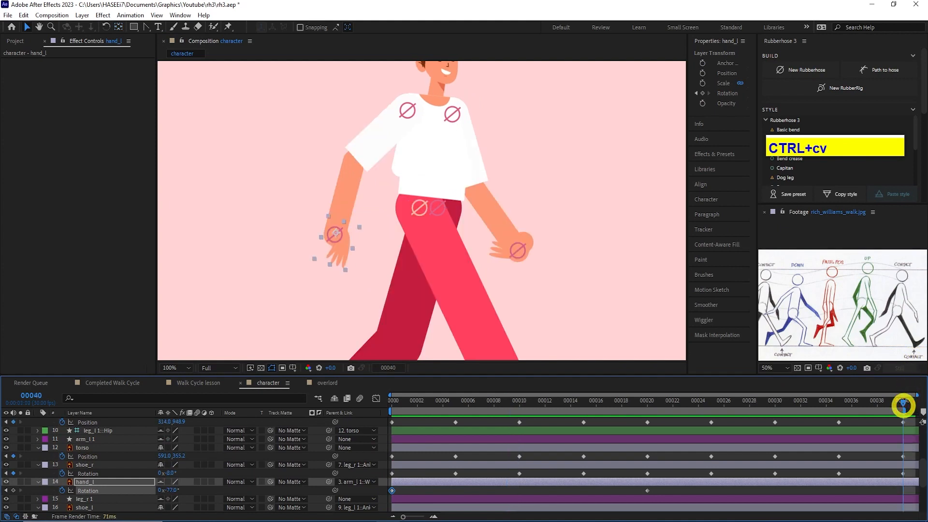
{"action": "scroll", "coordinate": [92, 479], "scroll_direction": "down", "scroll_amount": 3}
{"action": "left_click", "coordinate": [371, 490]}
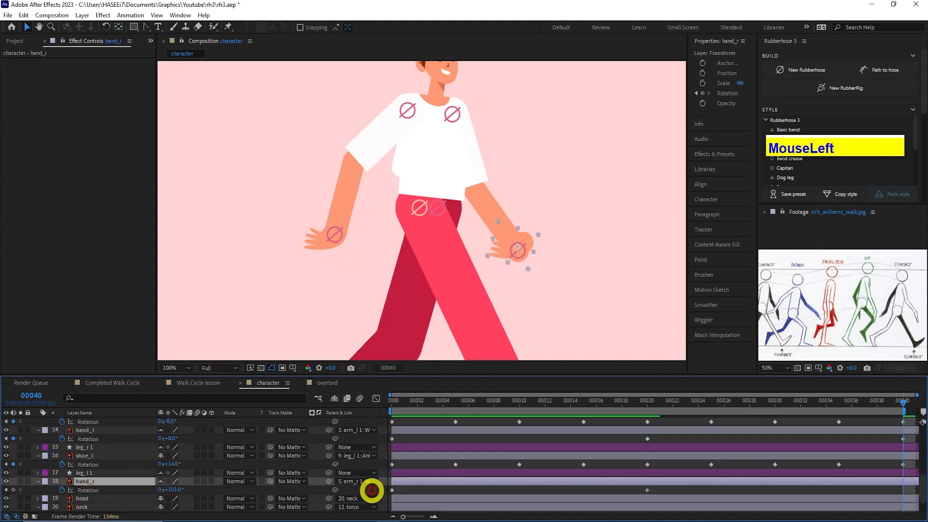
{"action": "left_click", "coordinate": [382, 494]}
{"action": "key", "text": "ctrl+c"}
{"action": "key", "text": "ctrl+v"}
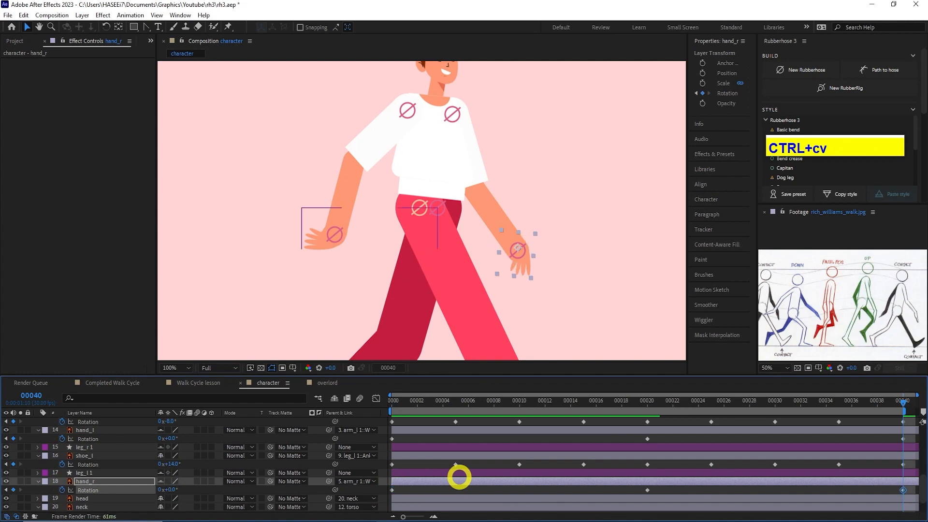
{"action": "key", "text": "space"}
{"action": "left_click", "coordinate": [179, 368]}
{"action": "left_click", "coordinate": [181, 185]}
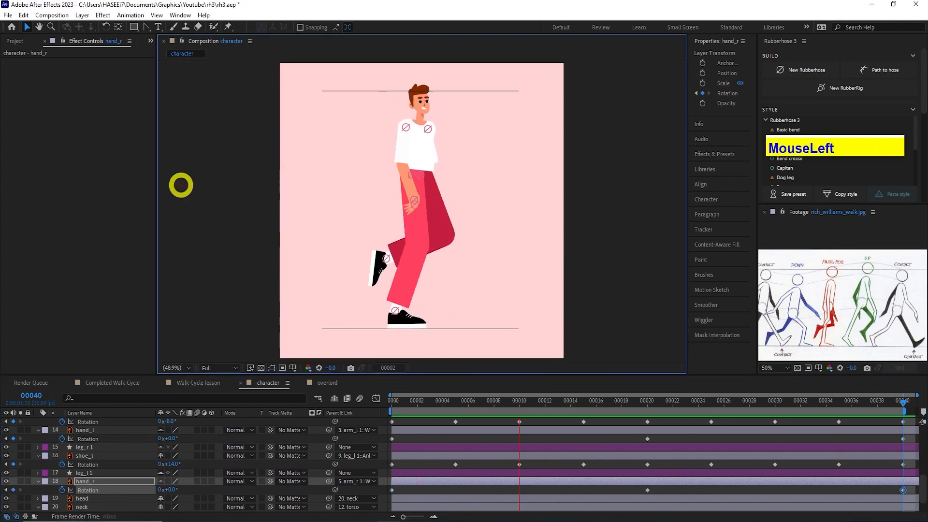
Add Position keyframes to hand_l and hand_r at frame 20 and shift them to frame 0
{"action": "scroll", "coordinate": [393, 257], "scroll_direction": "up", "scroll_amount": 3}
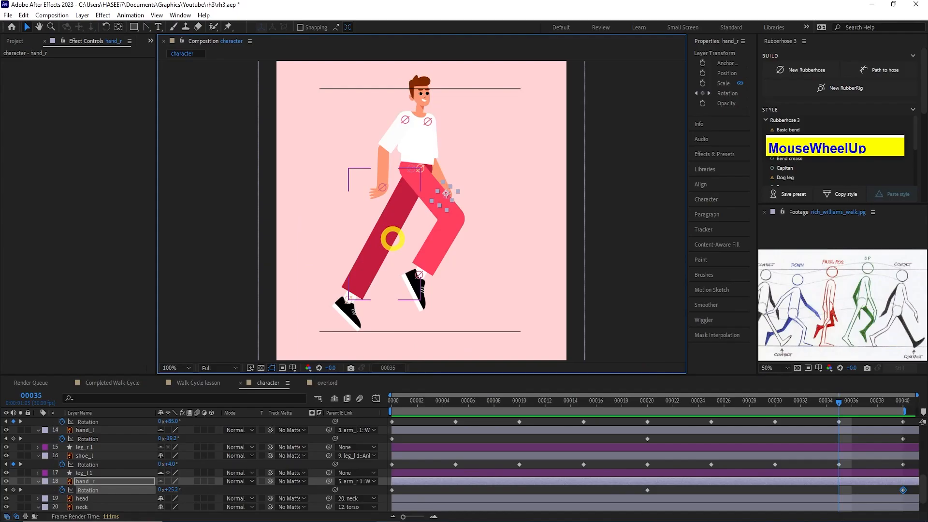
{"action": "middle_click", "coordinate": [430, 213]}
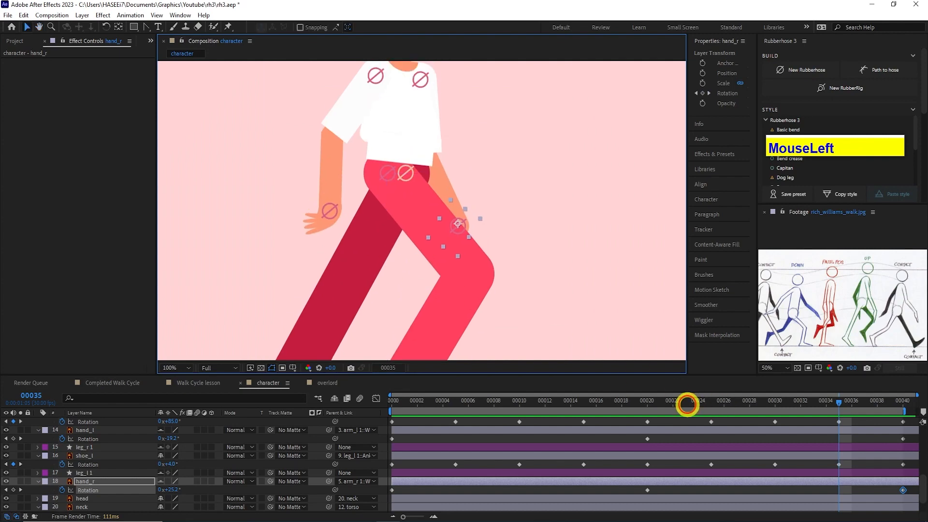
{"action": "left_click", "coordinate": [648, 401]}
{"action": "left_click", "coordinate": [89, 480]}
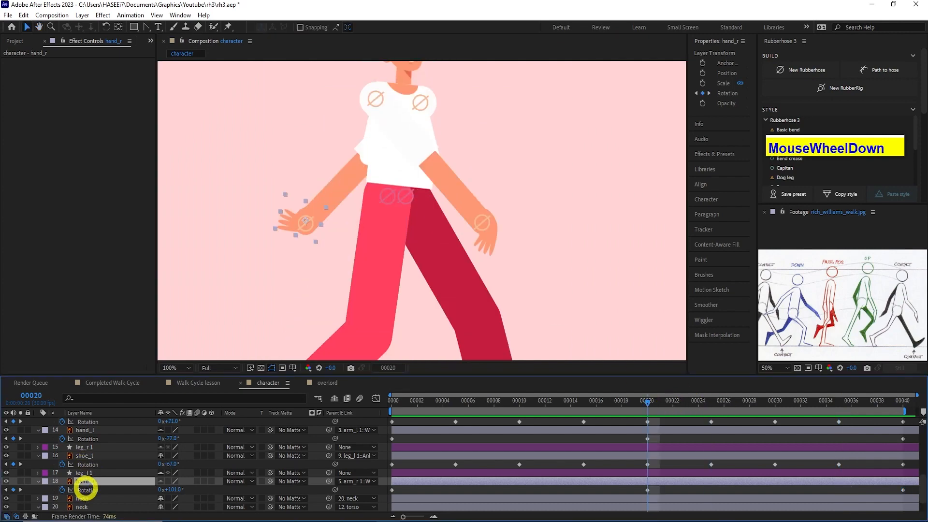
{"action": "scroll", "coordinate": [88, 489], "scroll_direction": "down", "scroll_amount": 2}
{"action": "scroll", "coordinate": [92, 498], "scroll_direction": "up", "scroll_amount": 2}
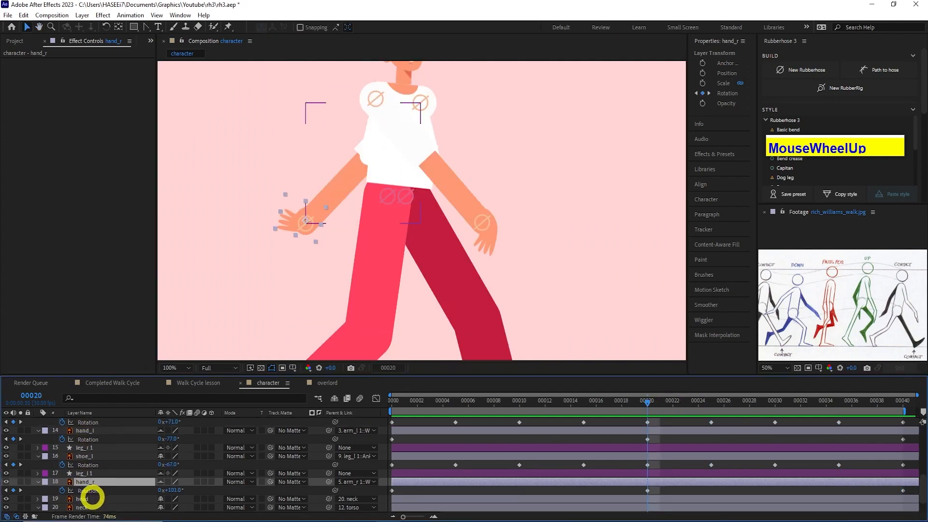
{"action": "left_click", "coordinate": [93, 431], "text": "ctrl"}
{"action": "key", "text": "p"}
{"action": "left_click", "coordinate": [62, 440]}
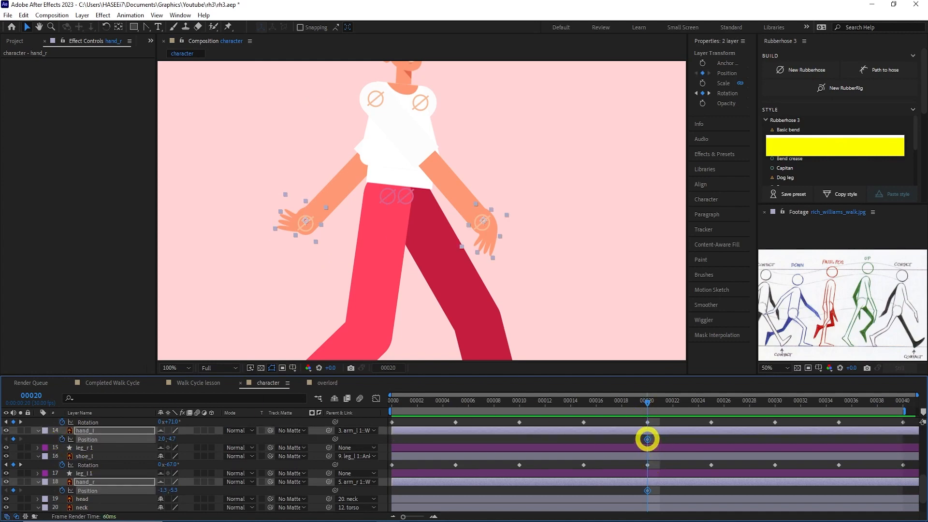
{"action": "left_click_drag", "start_coordinate": [648, 440], "coordinate": [392, 452]}
At frame 20, reposition the hands to line up with the wrists, with hand_r at about -1.5, 1.7 and hand_l at about -3.9, -3.0
{"action": "scroll", "coordinate": [431, 234], "scroll_direction": "up", "scroll_amount": 2}
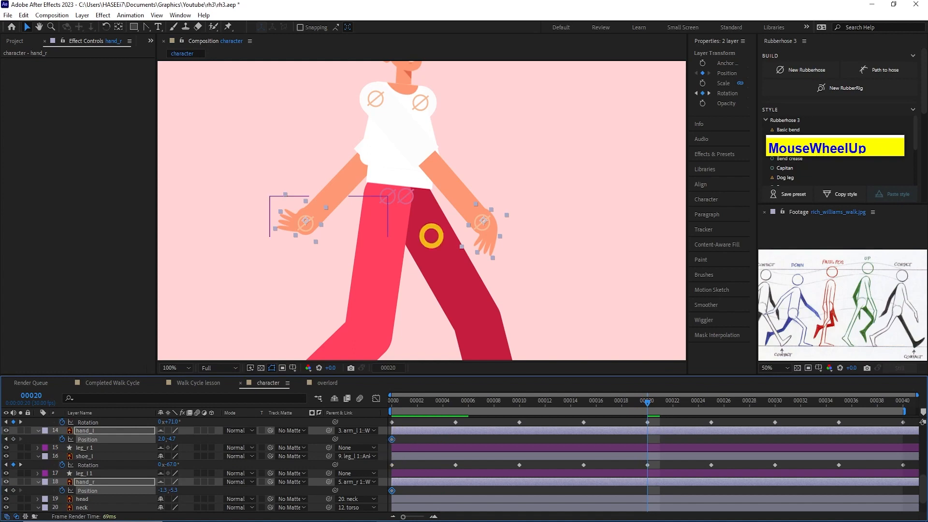
{"action": "left_click", "coordinate": [290, 234]}
{"action": "left_click", "coordinate": [89, 484]}
{"action": "left_click_drag", "start_coordinate": [317, 245], "coordinate": [328, 288]}
{"action": "middle_click", "coordinate": [327, 288]}
{"action": "left_click", "coordinate": [92, 433]}
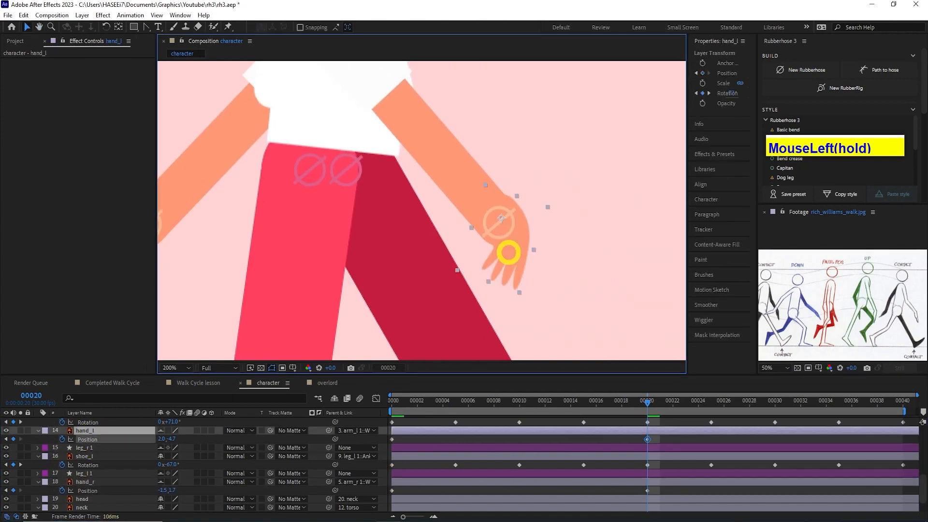
{"action": "left_click_drag", "start_coordinate": [503, 251], "coordinate": [507, 251]}
Copy the Position keyframes of hand_l and hand_r from frame 0 to frame 40
{"action": "key", "text": "ctrl+c"}
{"action": "left_click", "coordinate": [902, 401]}
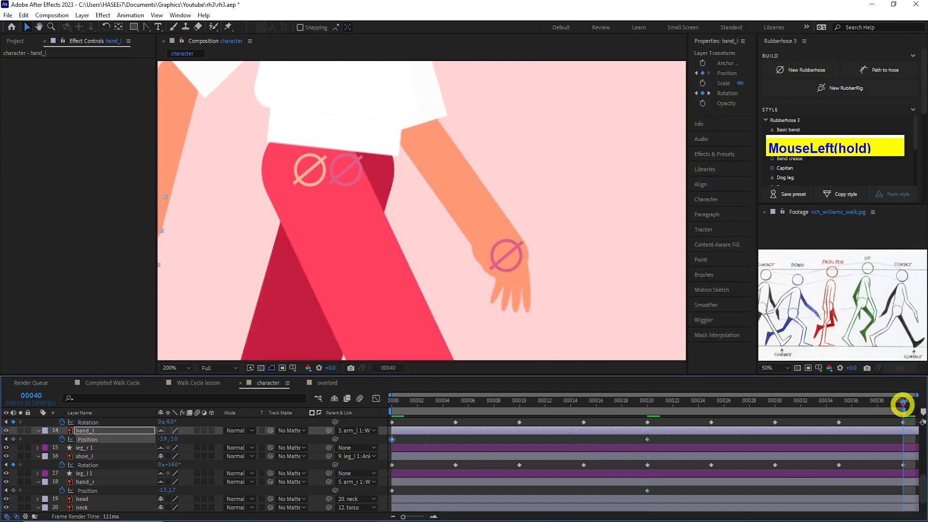
{"action": "key", "text": "ctrl+v"}
{"action": "left_click", "coordinate": [392, 490]}
{"action": "key", "text": "ctrl+c"}
{"action": "key", "text": "ctrl+v"}
{"action": "scroll", "coordinate": [487, 263], "scroll_direction": "down", "scroll_amount": 2}
{"action": "scroll", "coordinate": [488, 262], "scroll_direction": "down", "scroll_amount": 1}
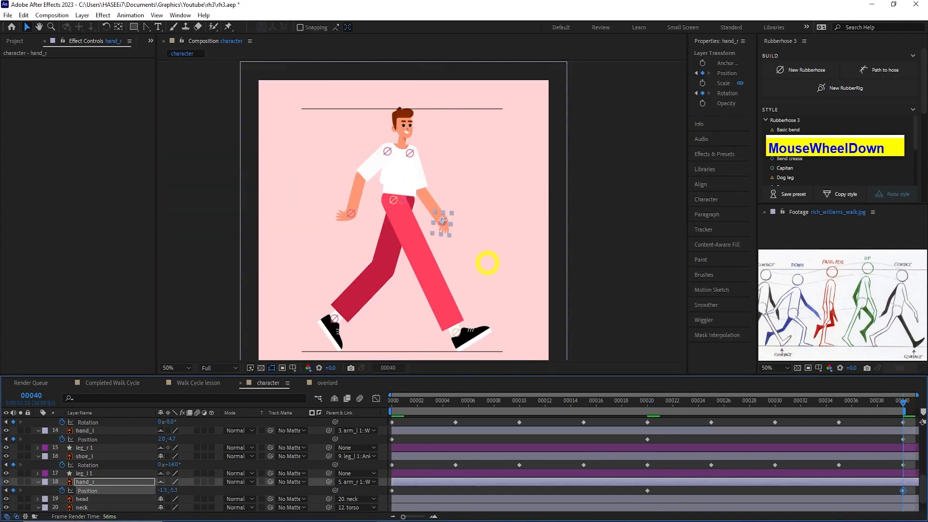
At frame 20, set the Rotation of hand_l to -109° so the hand lines up with the forearm
{"action": "left_click", "coordinate": [468, 235]}
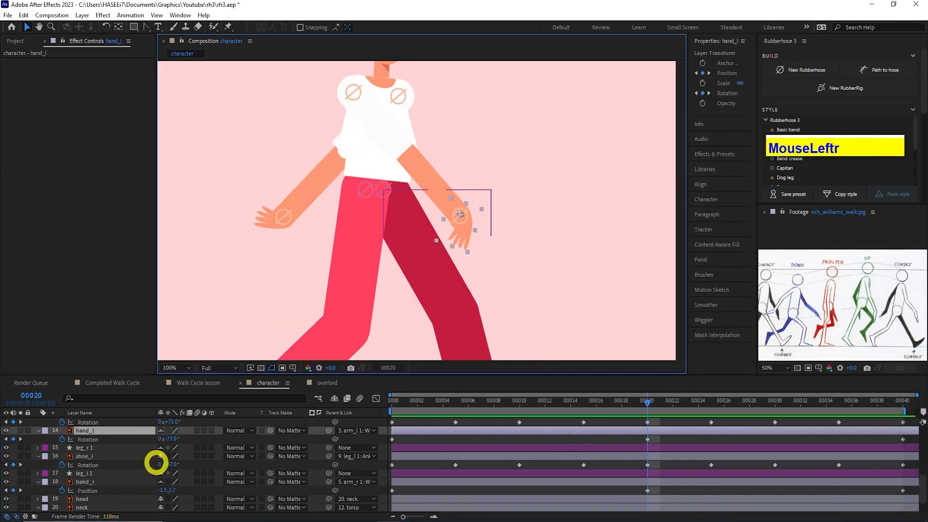
{"action": "left_click_drag", "start_coordinate": [170, 441], "coordinate": [155, 439]}
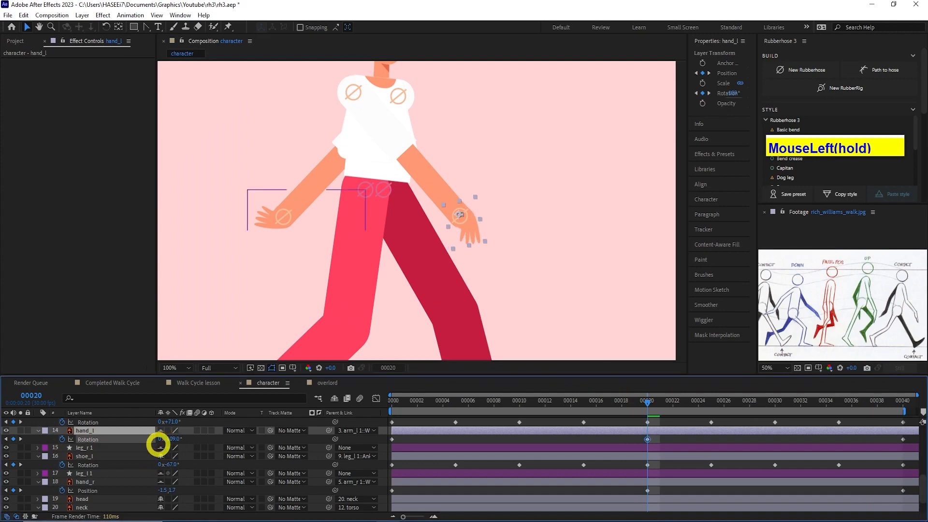
{"action": "left_click", "coordinate": [457, 250]}
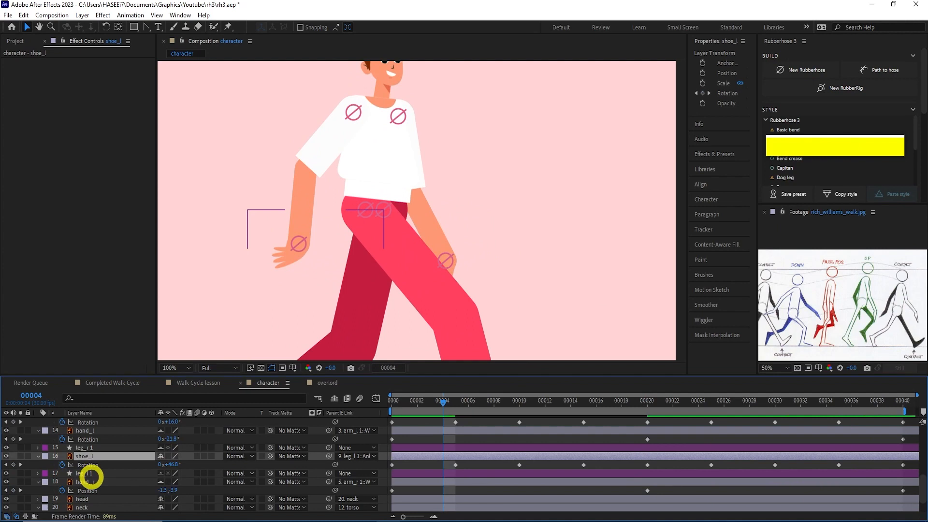
At frame 0, set the Rotation of hand_r to -13° and preview the walk
{"action": "left_click", "coordinate": [91, 479]}
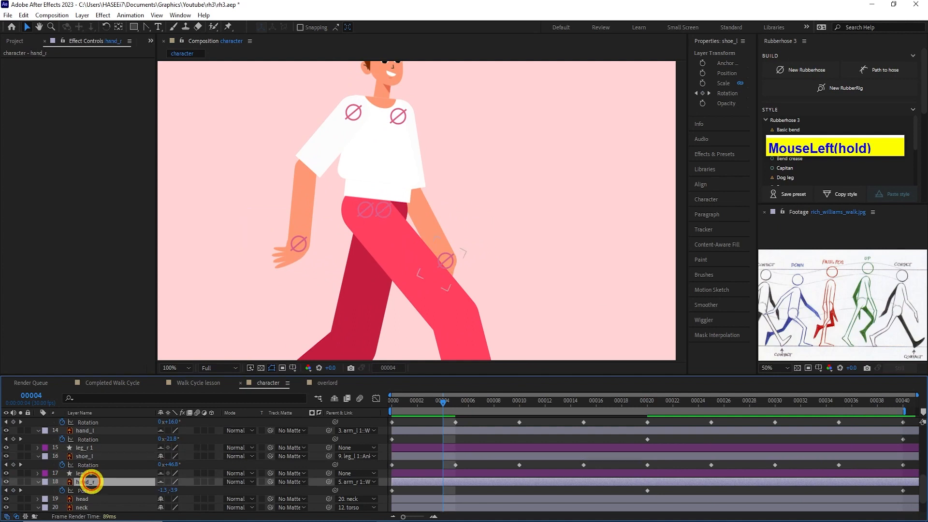
{"action": "left_click_drag", "start_coordinate": [443, 400], "coordinate": [376, 399]}
{"action": "key", "text": "r"}
{"action": "left_click_drag", "start_coordinate": [171, 491], "coordinate": [166, 492]}
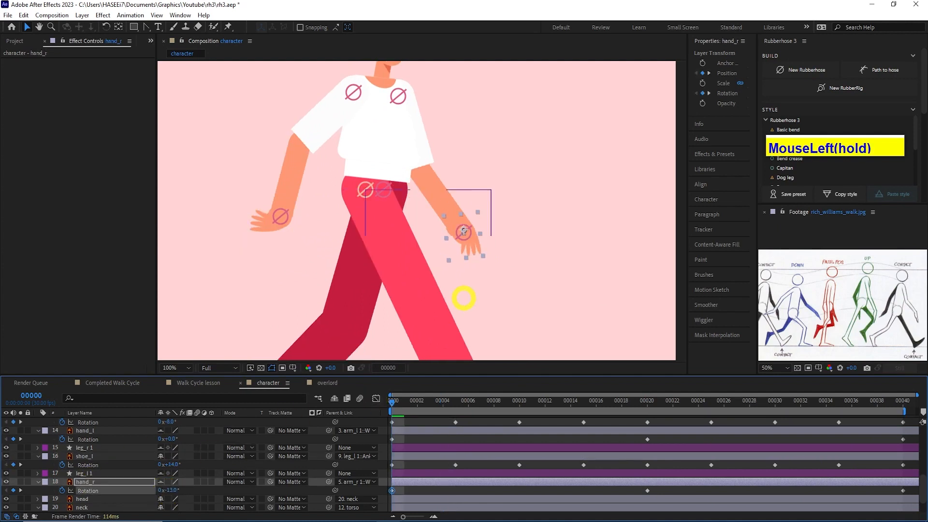
{"action": "scroll", "coordinate": [465, 298], "scroll_direction": "up", "scroll_amount": 2}
{"action": "left_click", "coordinate": [532, 285]}
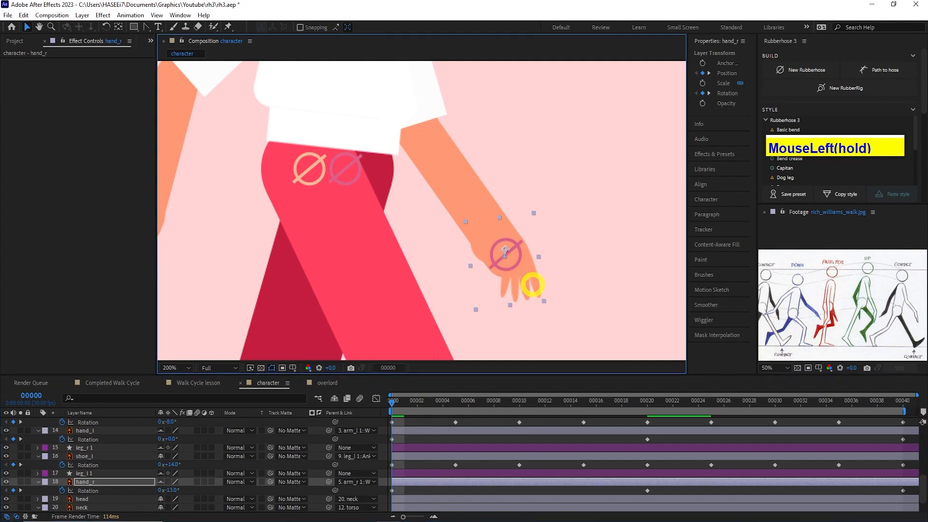
{"action": "scroll", "coordinate": [532, 288], "scroll_direction": "down", "scroll_amount": 4}
{"action": "key", "text": "space"}
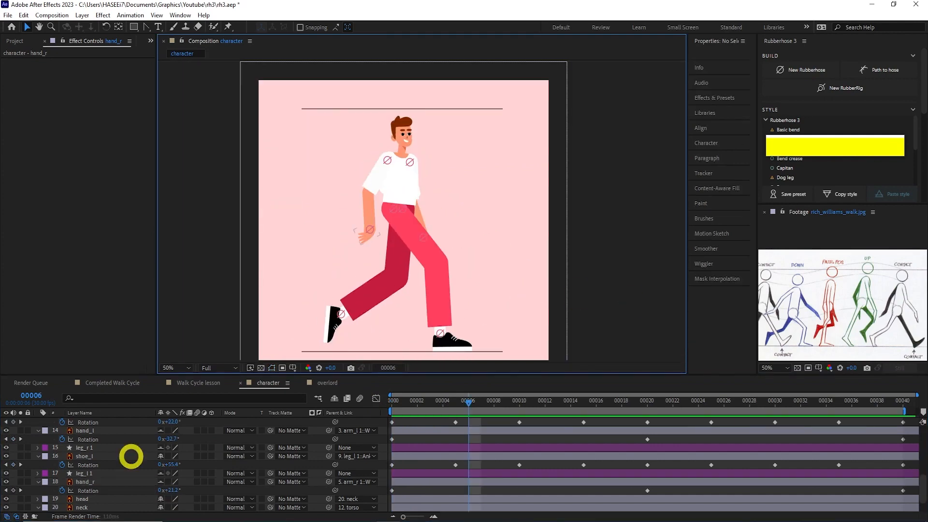
Apply Easy Ease to all Position keyframes of the torso layer
{"action": "scroll", "coordinate": [103, 457], "scroll_direction": "down", "scroll_amount": 2}
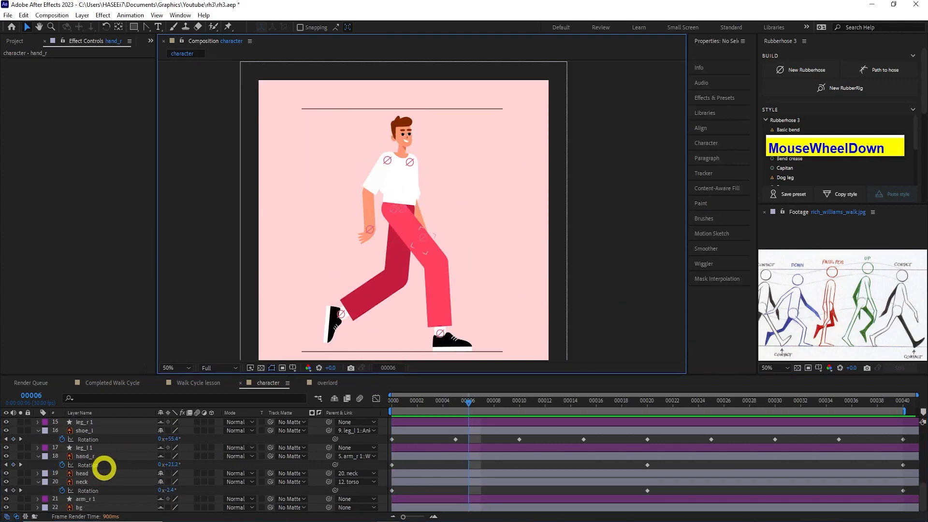
{"action": "left_click", "coordinate": [84, 474]}
{"action": "scroll", "coordinate": [83, 473], "scroll_direction": "up", "scroll_amount": 6}
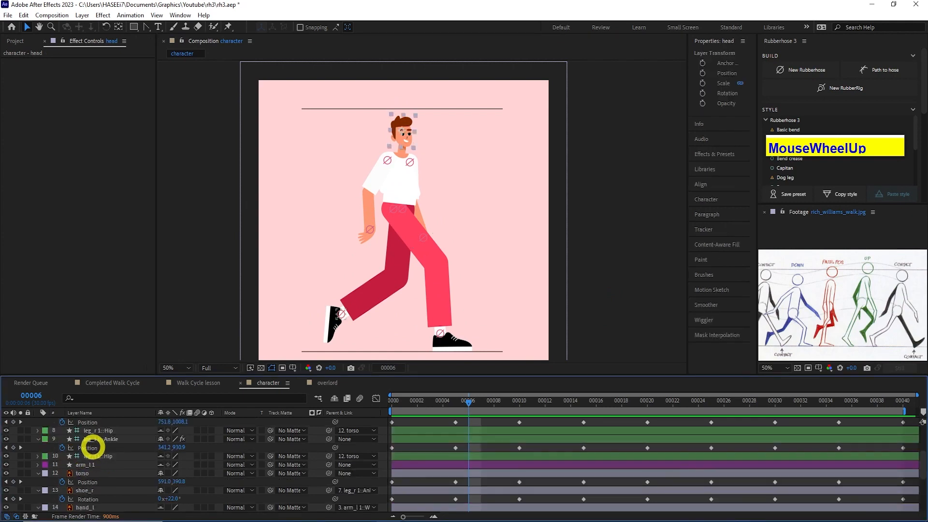
{"action": "scroll", "coordinate": [92, 445], "scroll_direction": "down", "scroll_amount": 2}
{"action": "left_click", "coordinate": [86, 445]}
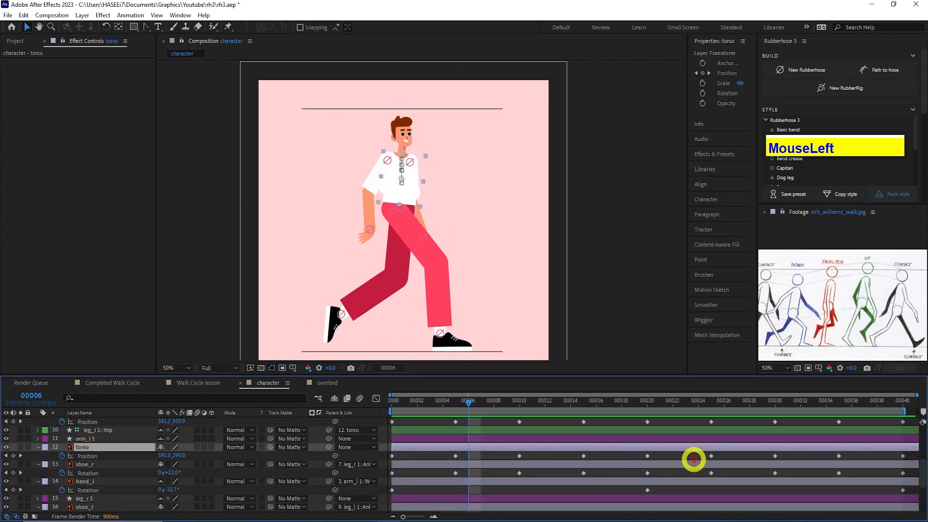
{"action": "left_click_drag", "start_coordinate": [915, 453], "coordinate": [384, 461]}
{"action": "key", "text": "F9"}
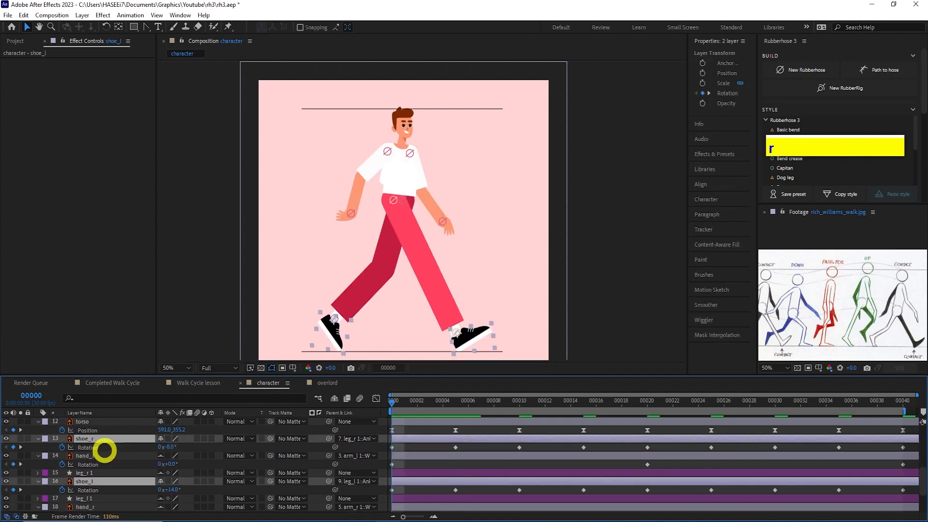
Apply Easy Ease to all Rotation keyframes of shoe_r and shoe_l
{"action": "left_click_drag", "start_coordinate": [897, 446], "coordinate": [921, 491]}
{"action": "key", "text": "F9"}
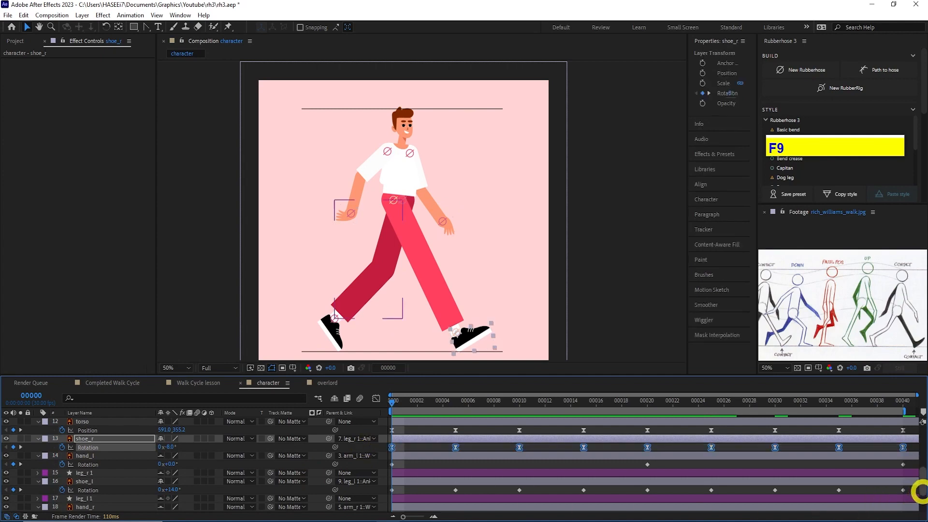
{"action": "left_click", "coordinate": [92, 490]}
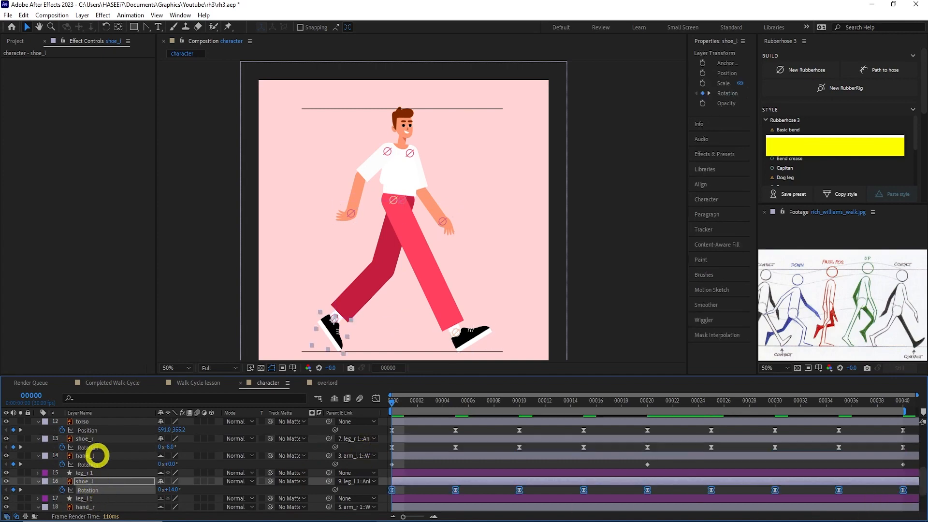
Apply Easy Ease to the Rotation keyframes of the neck and hand_r layers and preview the walk
{"action": "scroll", "coordinate": [96, 455], "scroll_direction": "down", "scroll_amount": 3}
{"action": "key", "text": "F9"}
{"action": "left_click_drag", "start_coordinate": [906, 460], "coordinate": [377, 466]}
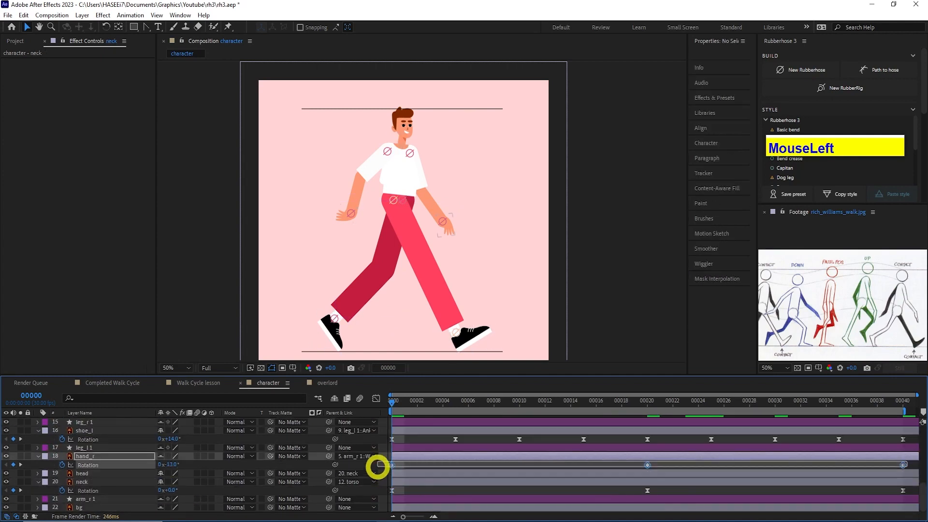
{"action": "key", "text": "F9"}
{"action": "key", "text": "space"}
Hide the top guide layer and close the rich_williams_walk.jpg reference footage
{"action": "scroll", "coordinate": [123, 463], "scroll_direction": "up", "scroll_amount": 5}
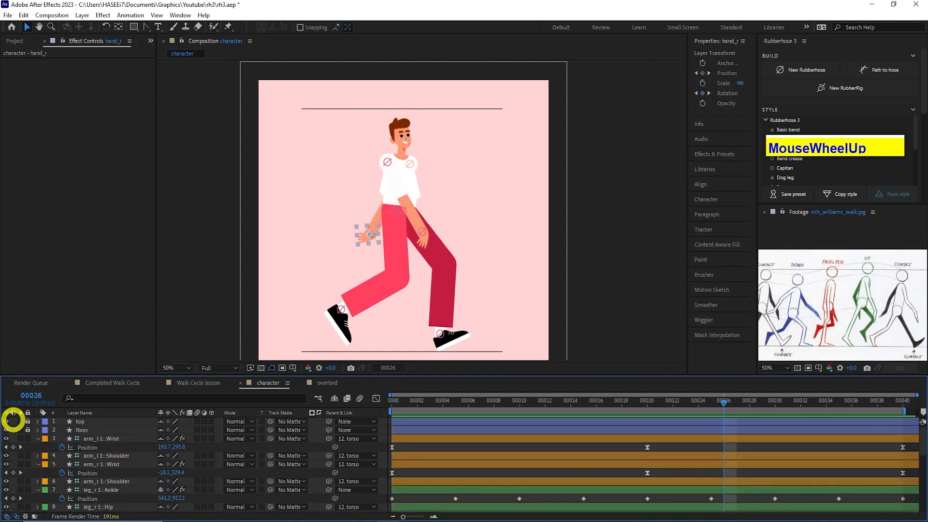
{"action": "scroll", "coordinate": [787, 169], "scroll_direction": "down", "scroll_amount": 5}
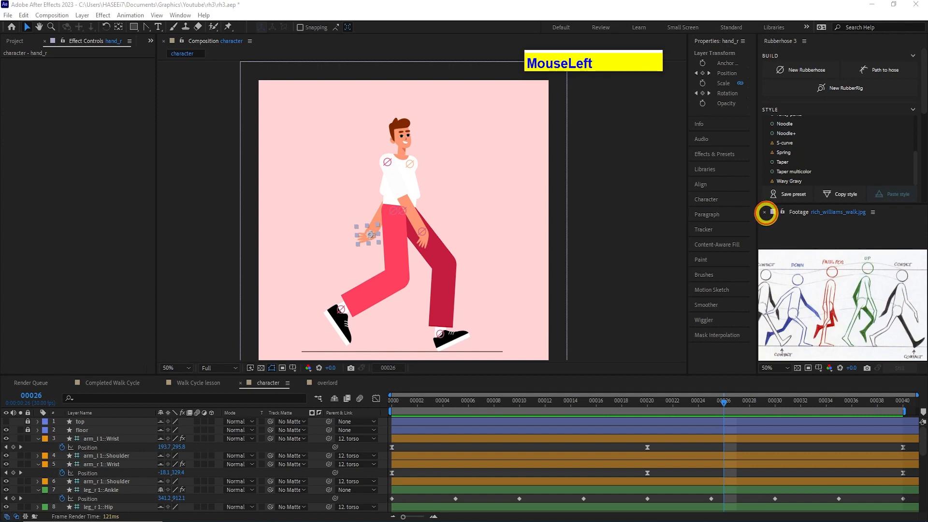
{"action": "left_click", "coordinate": [765, 212]}
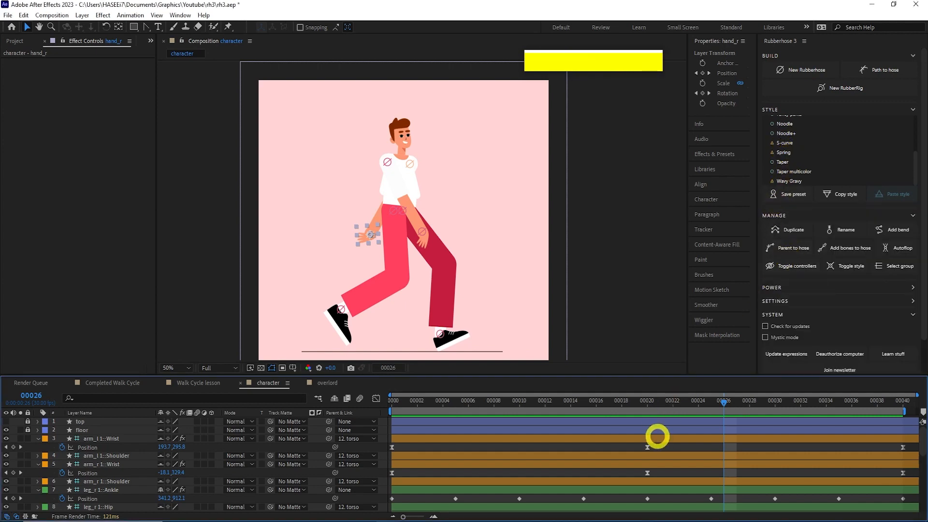
Hide the Rubberhose controllers and preview the walk cycle without them
{"action": "left_click", "coordinate": [785, 266]}
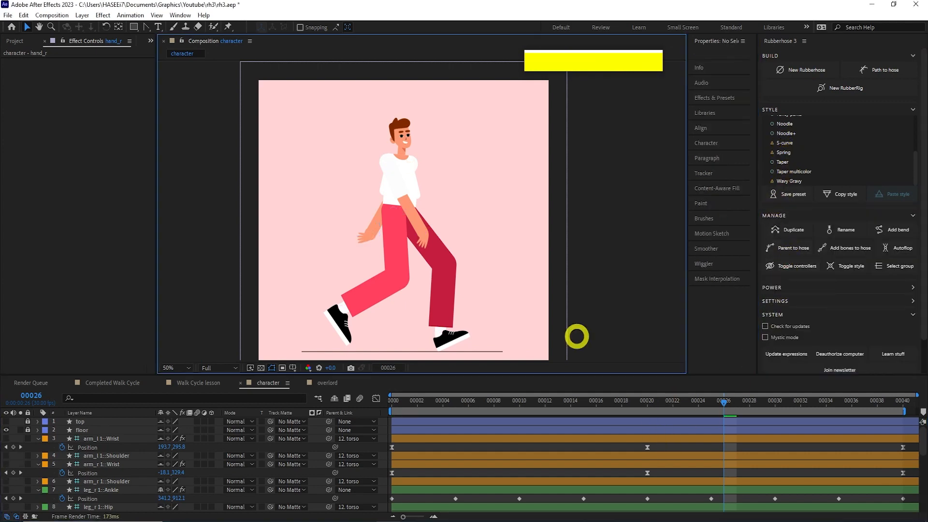
{"action": "key", "text": "space"}
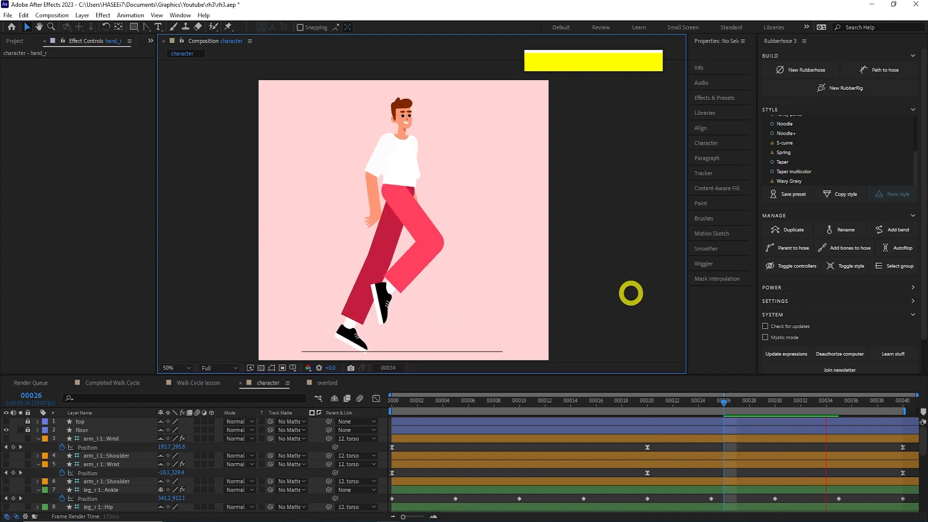
{"action": "left_click", "coordinate": [472, 327]}
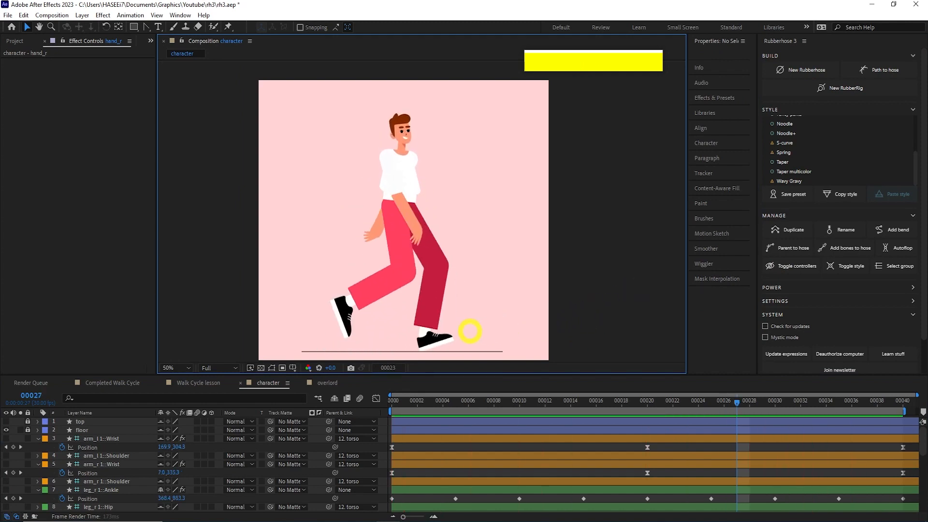
At frame 25, rotate shoe_l so its sole lies flat and parallel to the floor line
{"action": "left_click", "coordinate": [438, 335]}
{"action": "left_click_drag", "start_coordinate": [517, 401], "coordinate": [715, 408]}
{"action": "scroll", "coordinate": [657, 430], "scroll_direction": "up", "scroll_amount": 1}
{"action": "scroll", "coordinate": [657, 433], "scroll_direction": "down", "scroll_amount": 2}
{"action": "scroll", "coordinate": [657, 433], "scroll_direction": "down", "scroll_amount": 3}
{"action": "left_click", "coordinate": [611, 431]}
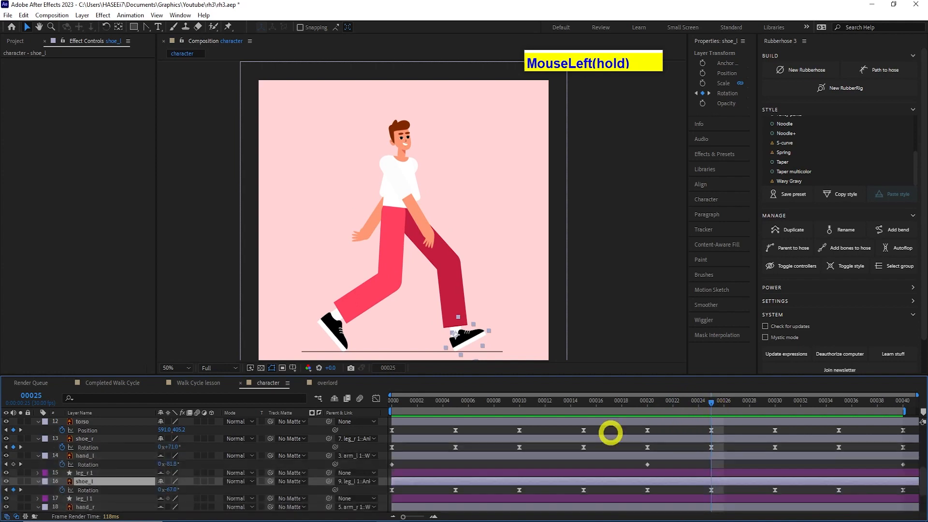
{"action": "left_click", "coordinate": [173, 490]}
{"action": "key", "text": "Up"}
{"action": "key", "text": "Up"}
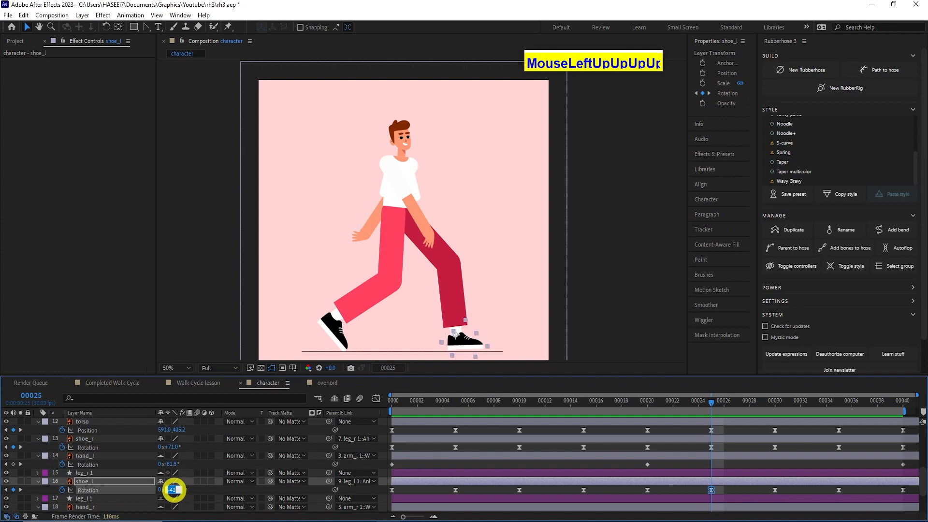
At frame 25, lower the leg_l 1::Ankle controller to Position 817.8, 1014.1 and preview the walk
{"action": "scroll", "coordinate": [601, 444], "scroll_direction": "up", "scroll_amount": 3}
{"action": "left_click", "coordinate": [639, 440]}
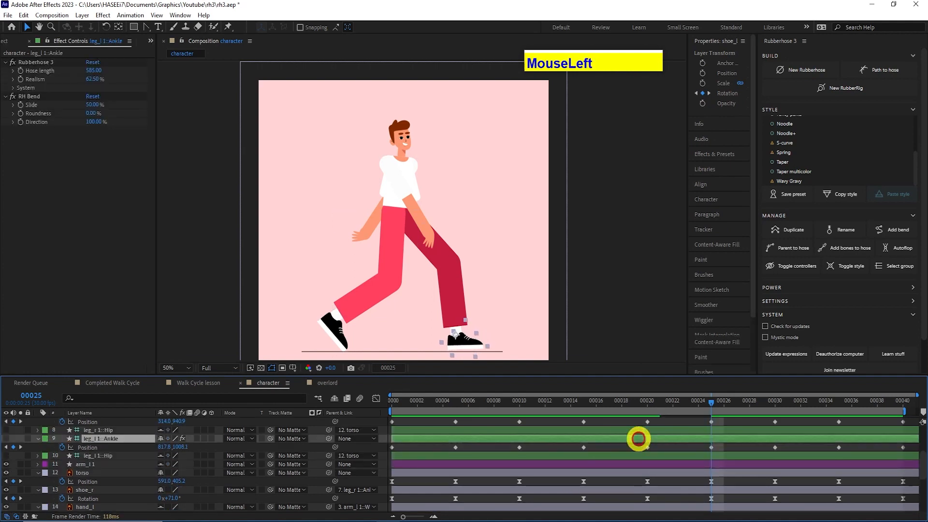
{"action": "scroll", "coordinate": [639, 439], "scroll_direction": "up", "scroll_amount": 1}
{"action": "key", "text": "Down"}
{"action": "key", "text": "Down"}
{"action": "key", "text": "Down"}
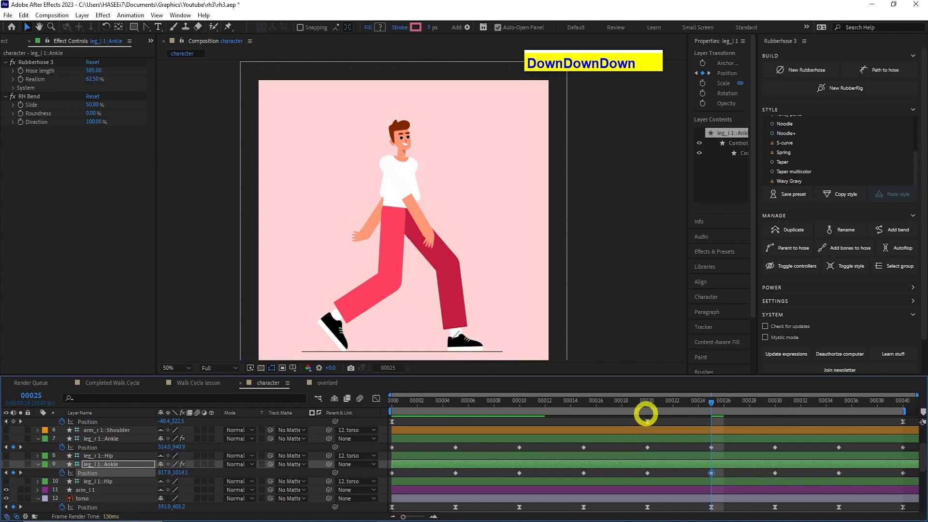
{"action": "key", "text": "space"}
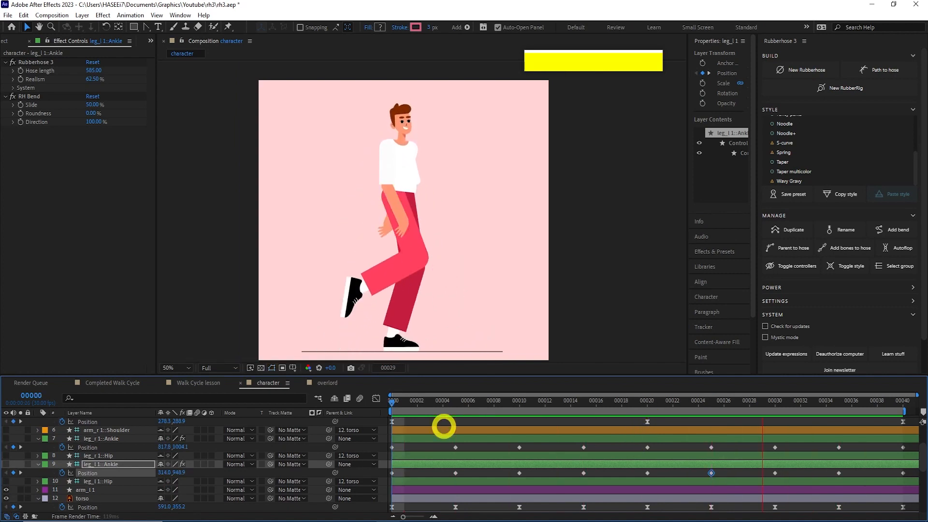